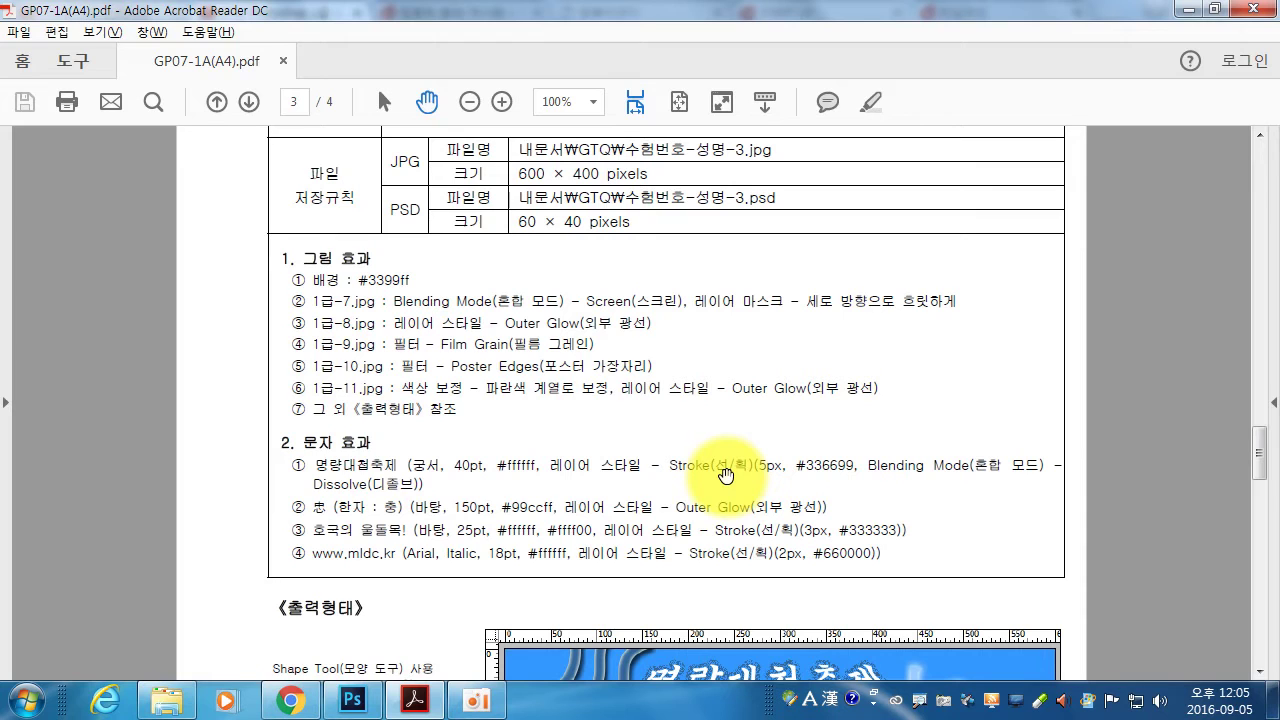
# Review the 《조건》 conditions table in the task sheet PDF, then return to the poster in Photoshop
pyautogui.click(352, 700)
pyautogui.moveTo(540, 393)
pyautogui.mouseDown()
pyautogui.moveTo(625, 447)
pyautogui.moveTo(629, 415)
pyautogui.mouseUp()
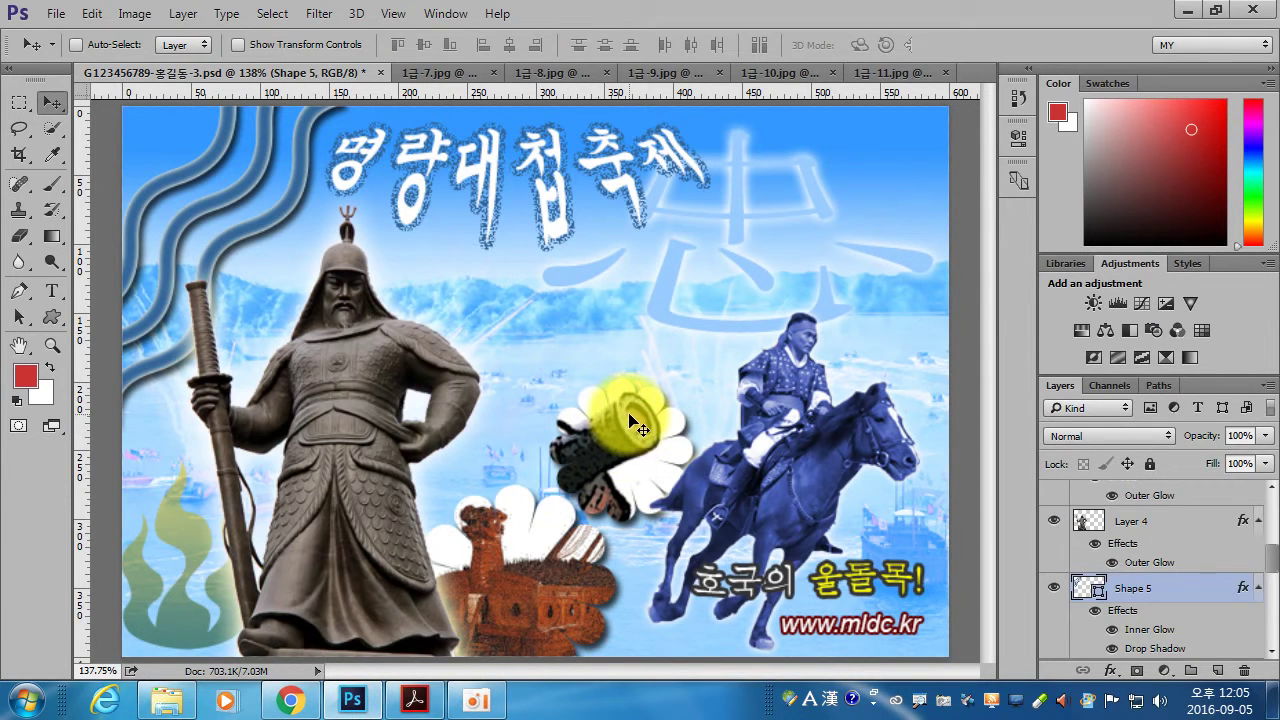
pyautogui.moveTo(636, 420); pyautogui.dragTo(660, 422)
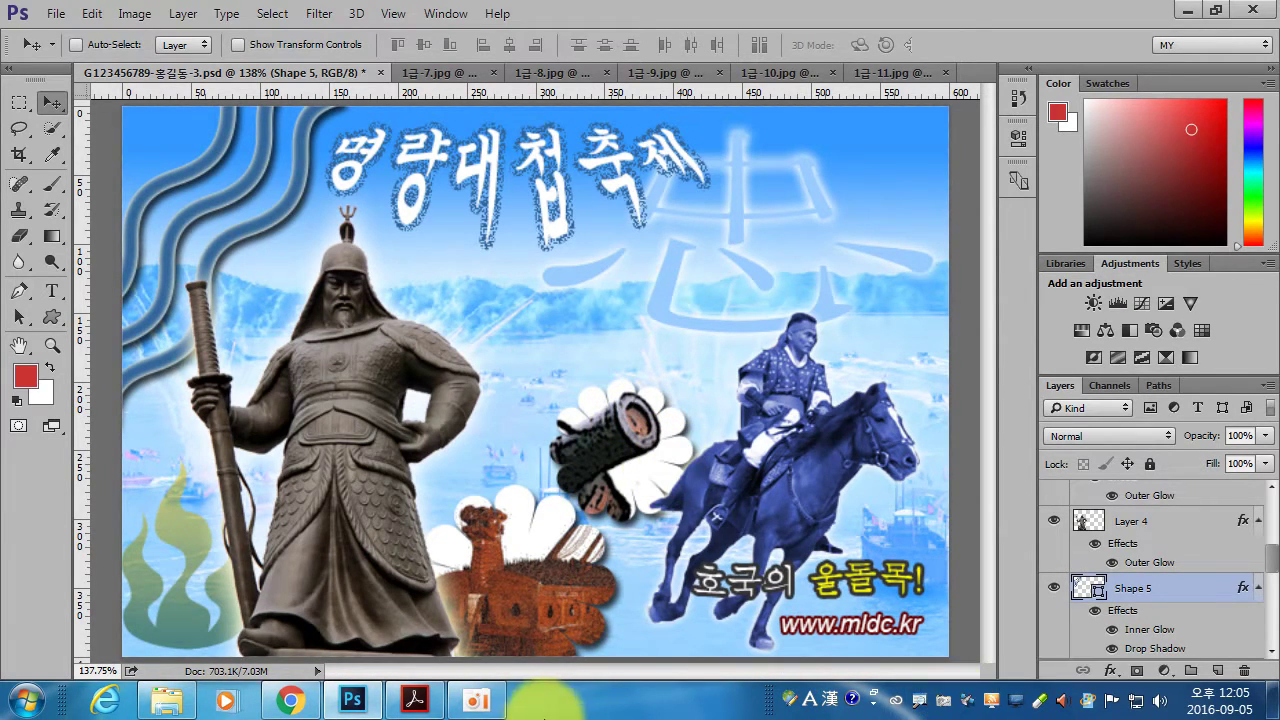
pyautogui.click(414, 700)
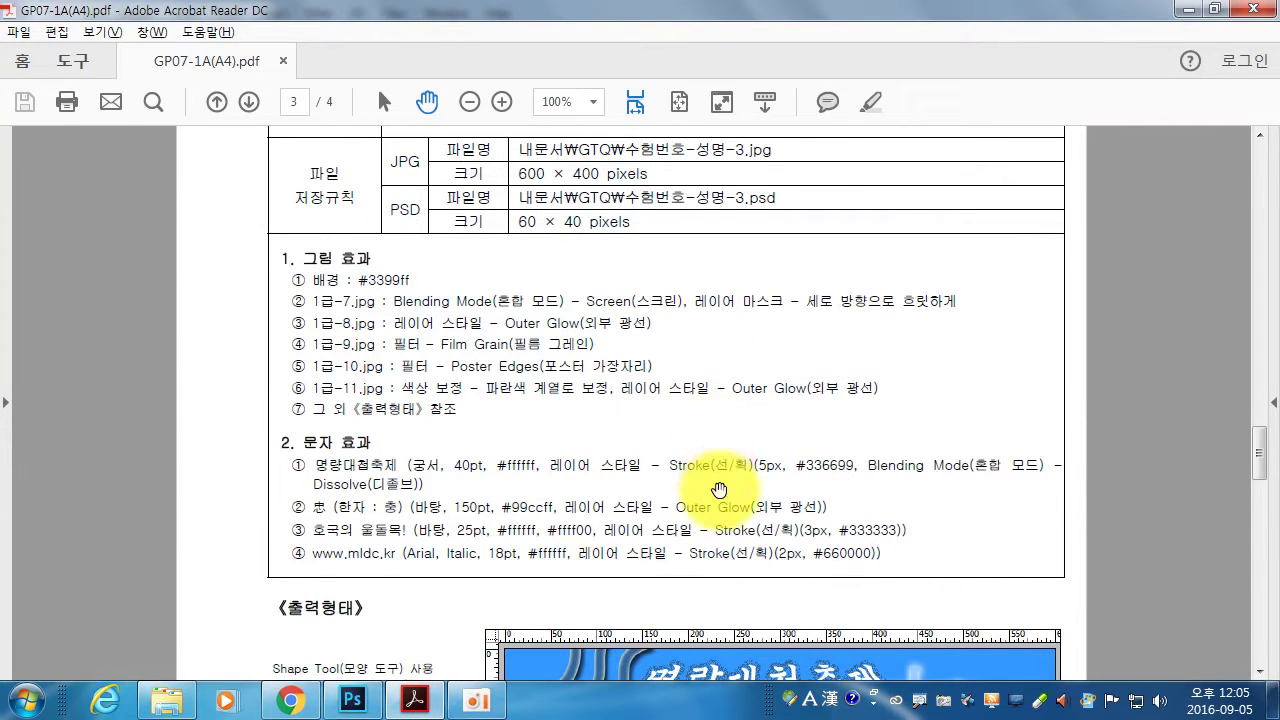
pyautogui.moveTo(686, 414); pyautogui.dragTo(710, 437)
pyautogui.scroll(2, 710, 437)
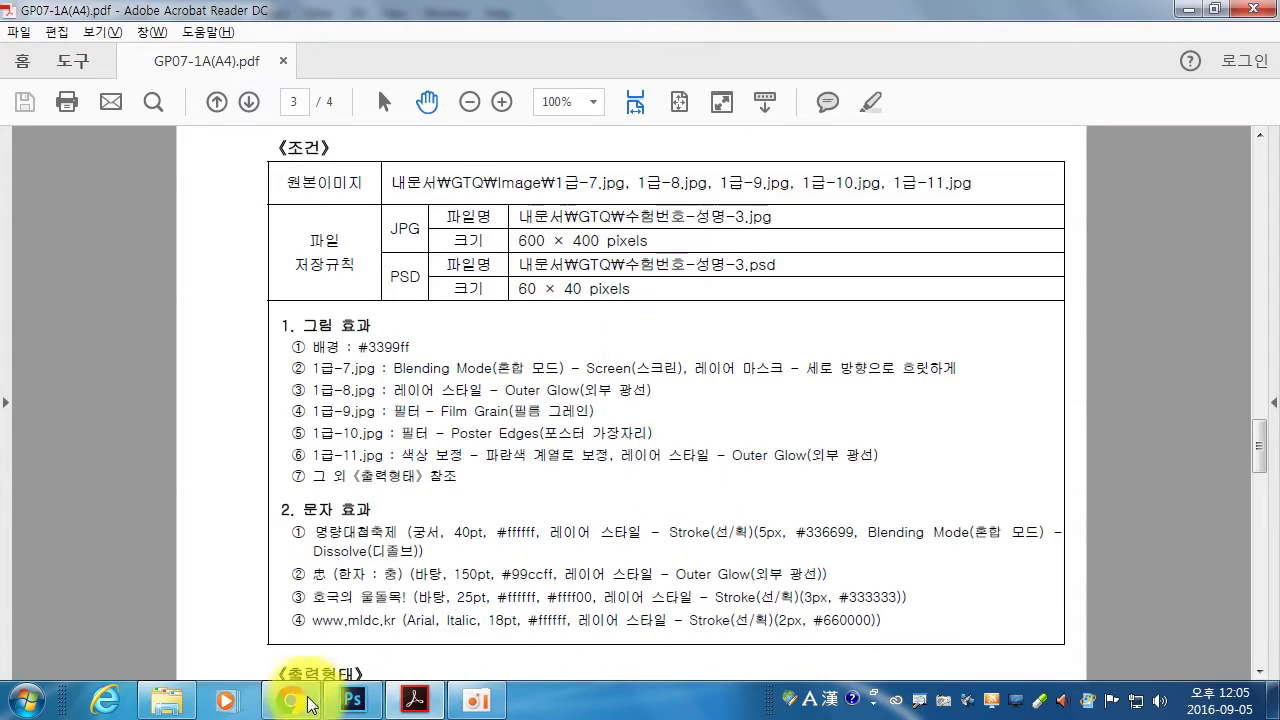
pyautogui.click(352, 700)
pyautogui.click(56, 13)
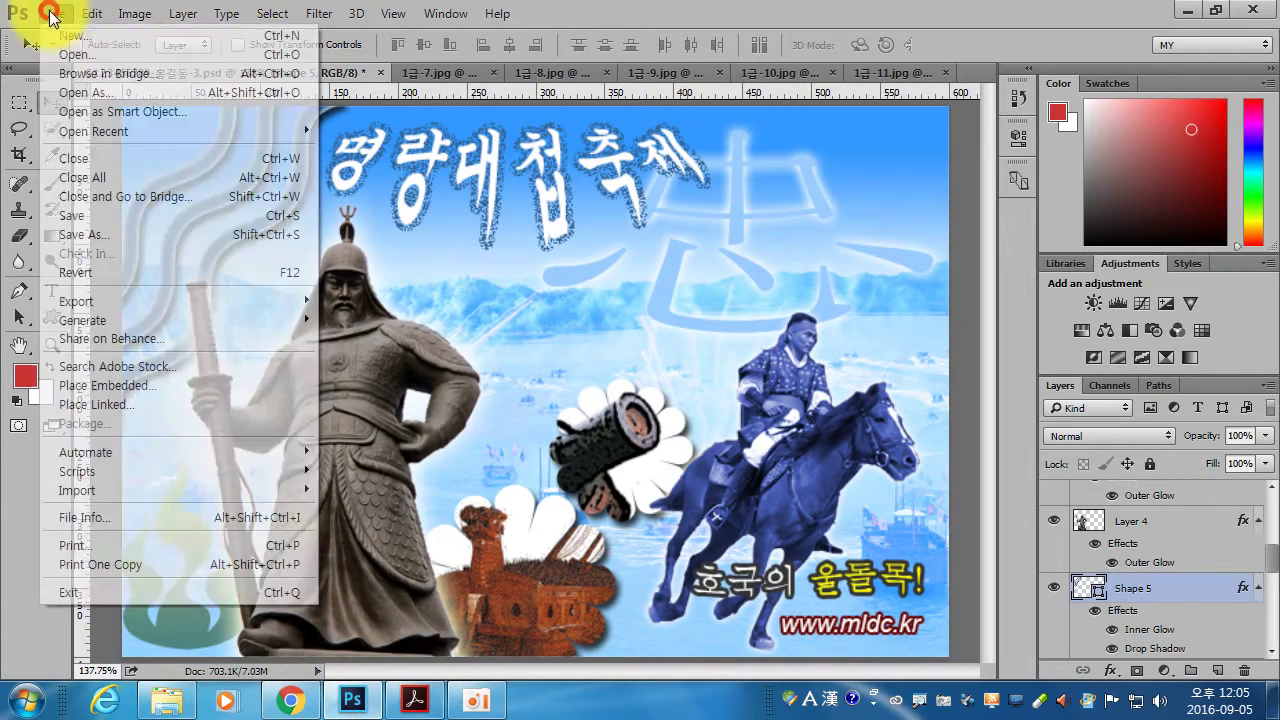
# Create a new 600 × 400 px, 72 ppi document named with the exam number and candidate's name
pyautogui.click(80, 36)
pyautogui.doubleClick(449, 225)
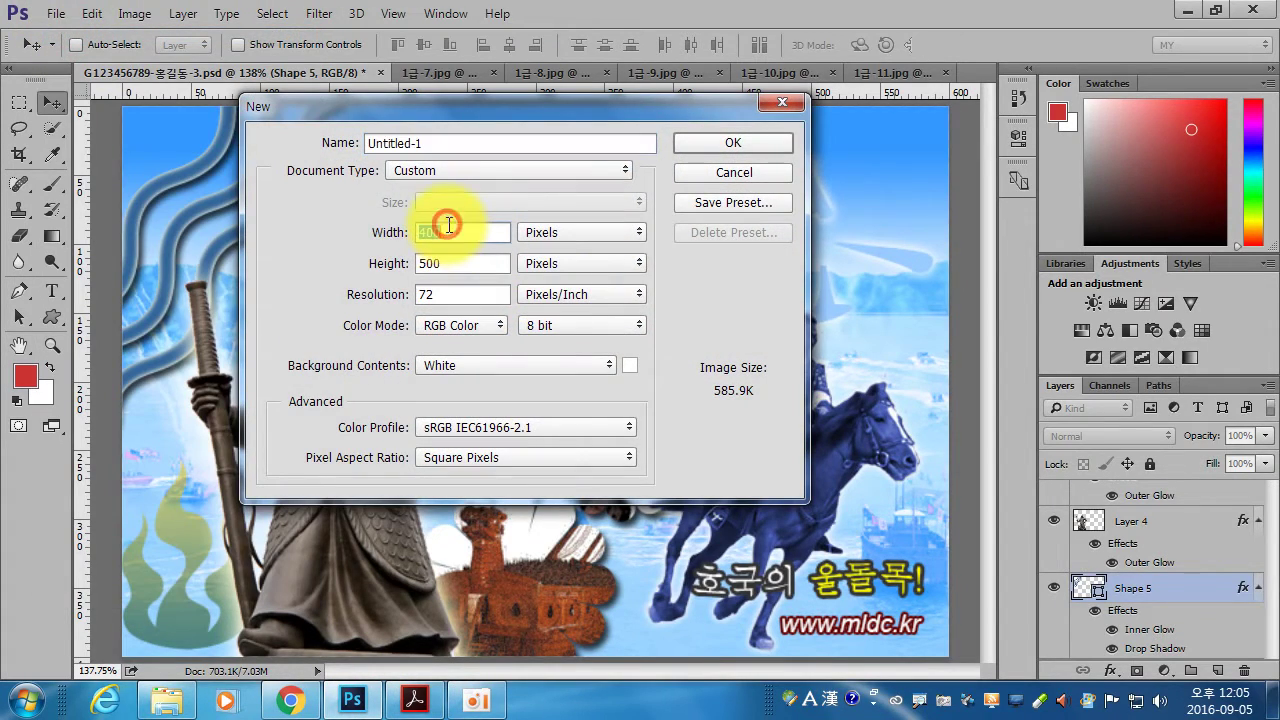
pyautogui.write('000')
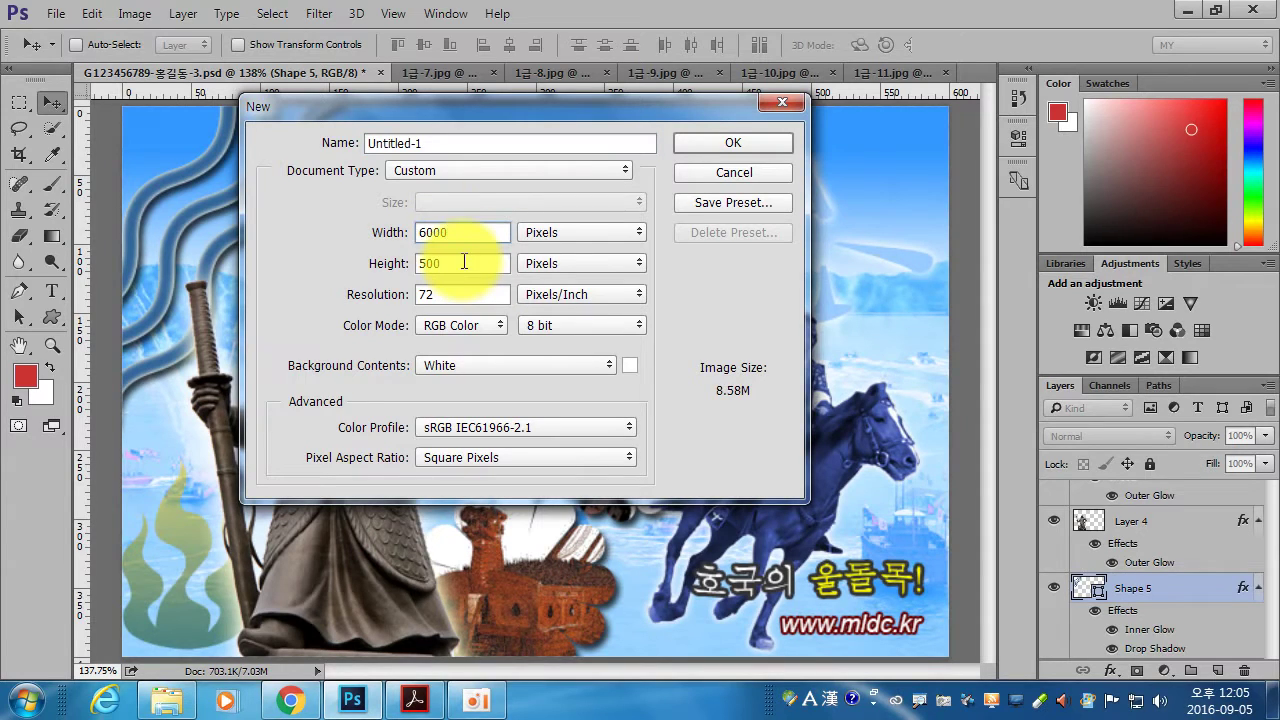
pyautogui.write('400')
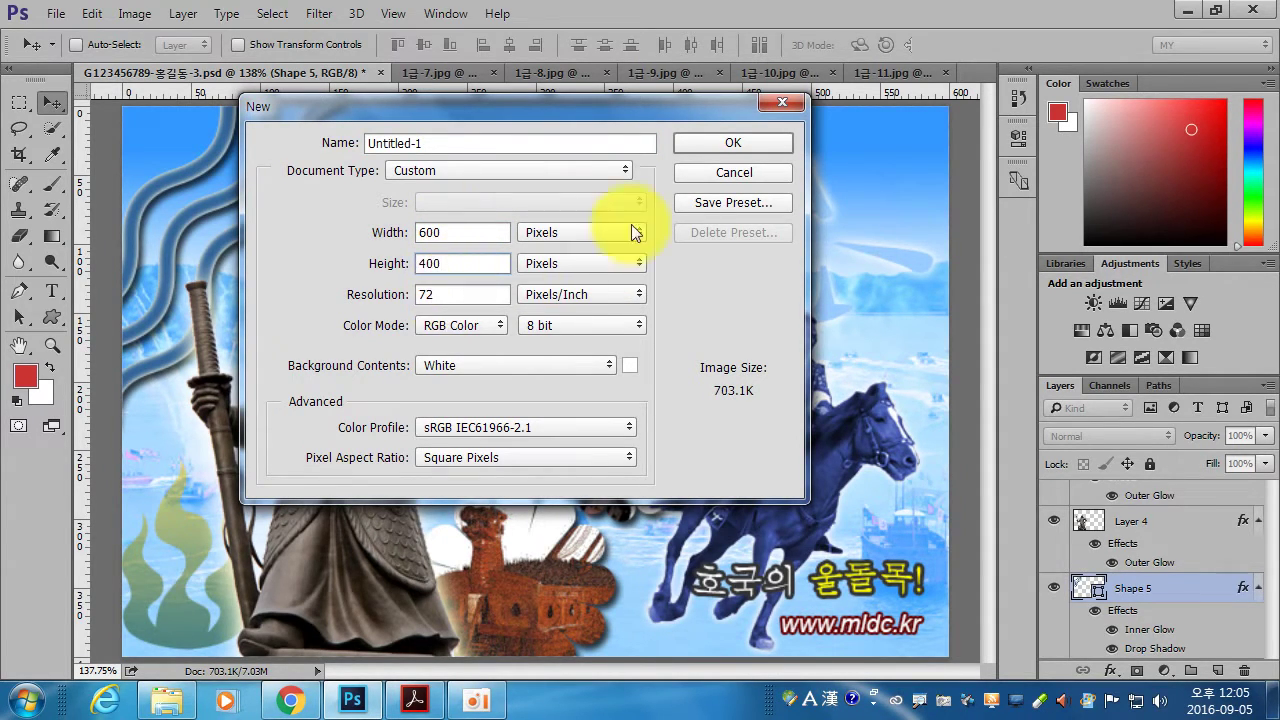
pyautogui.doubleClick(430, 143)
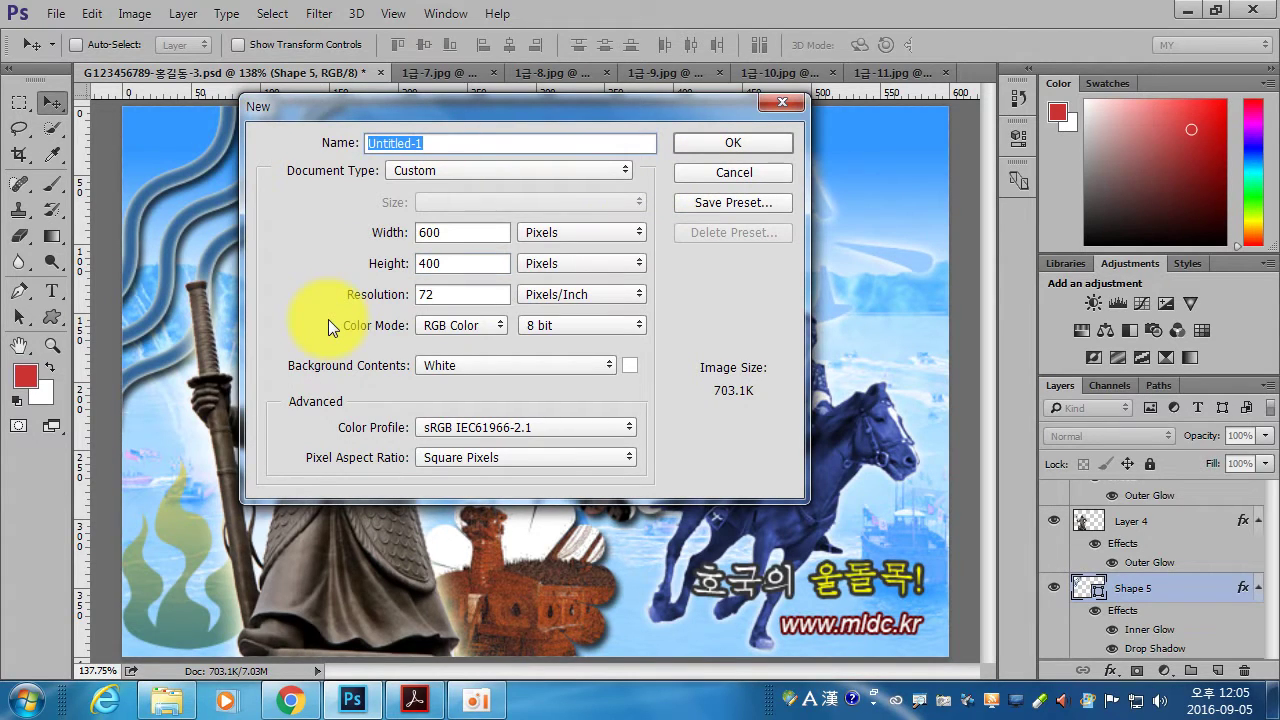
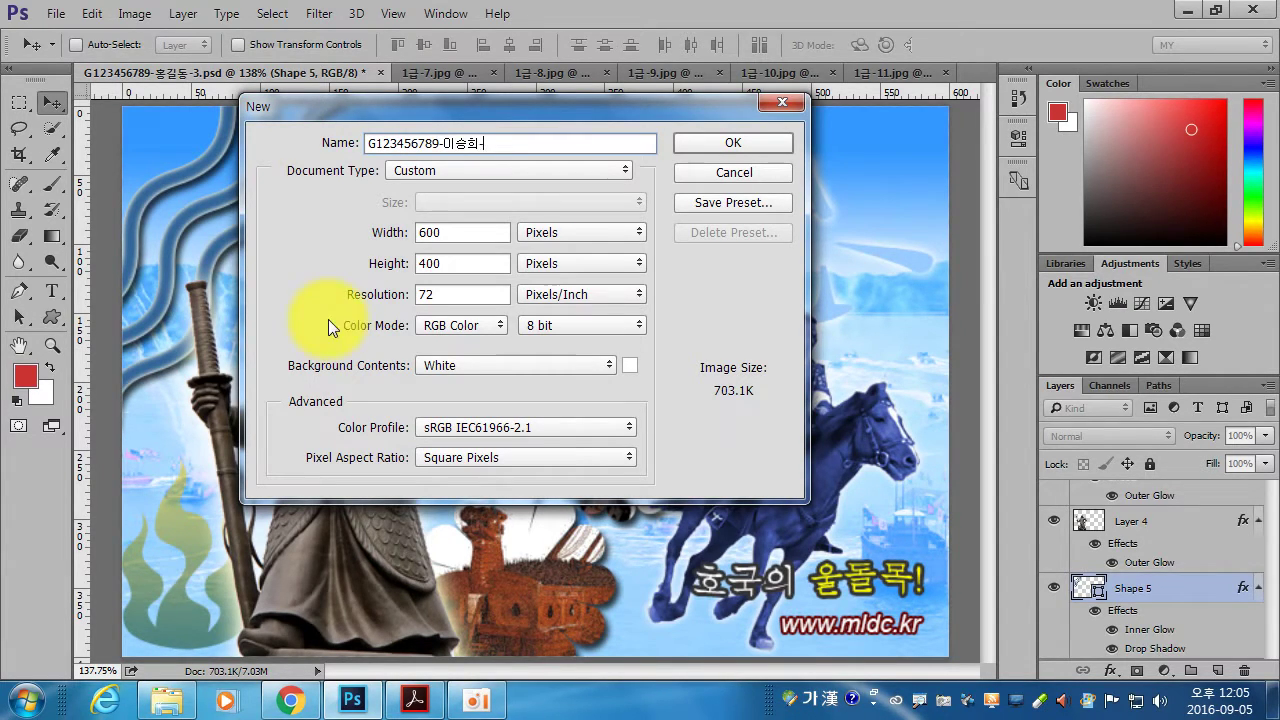
pyautogui.click(693, 142)
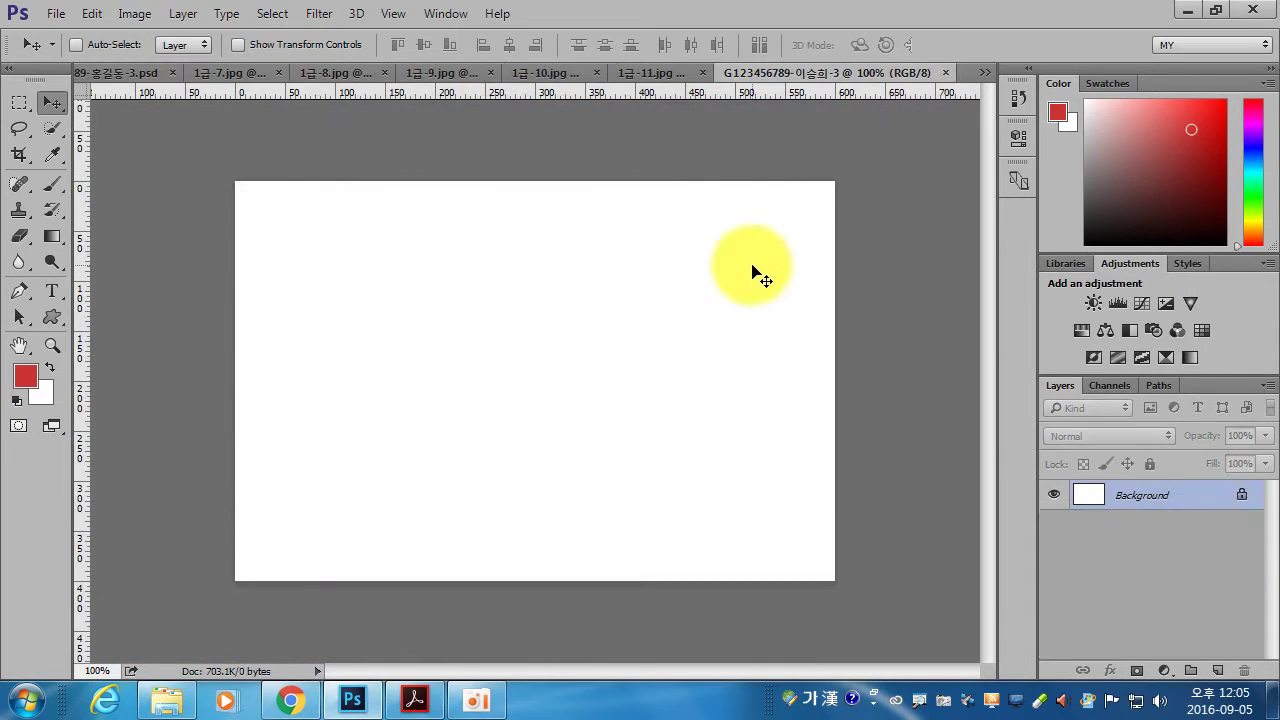
pyautogui.click(414, 700)
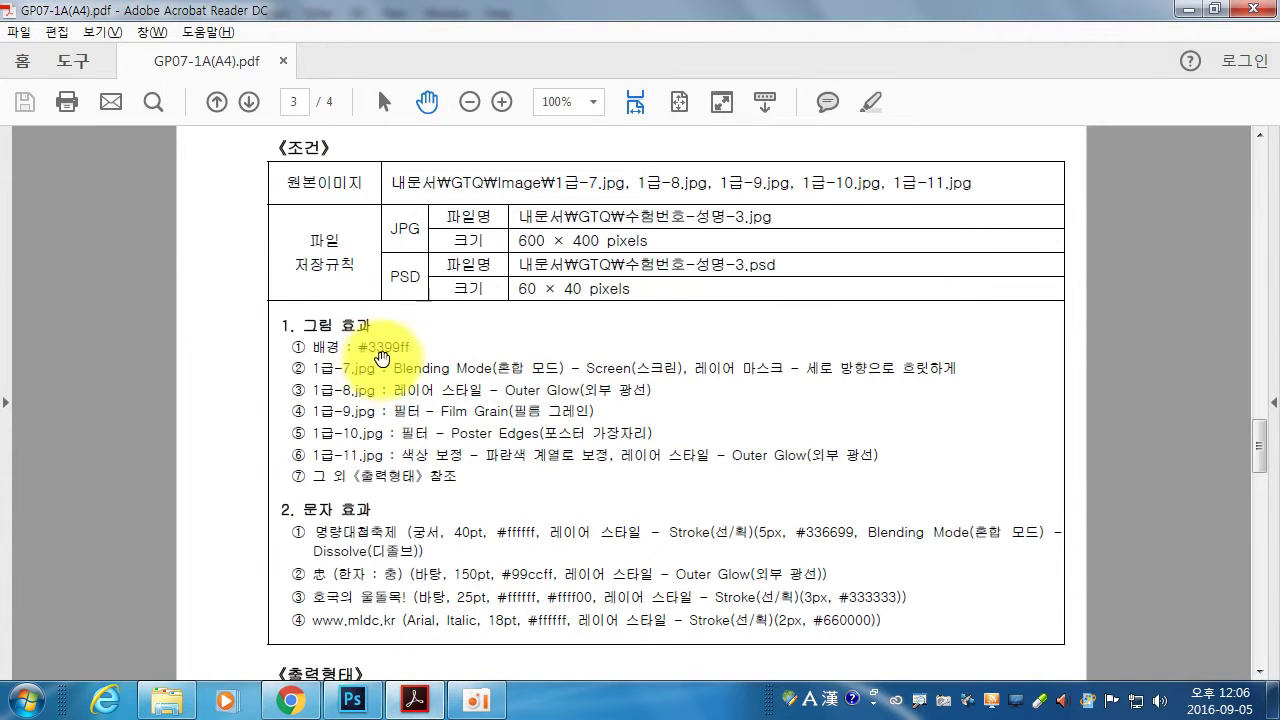
# Set the foreground colour to #3399ff and fill the background with it
pyautogui.click(352, 700)
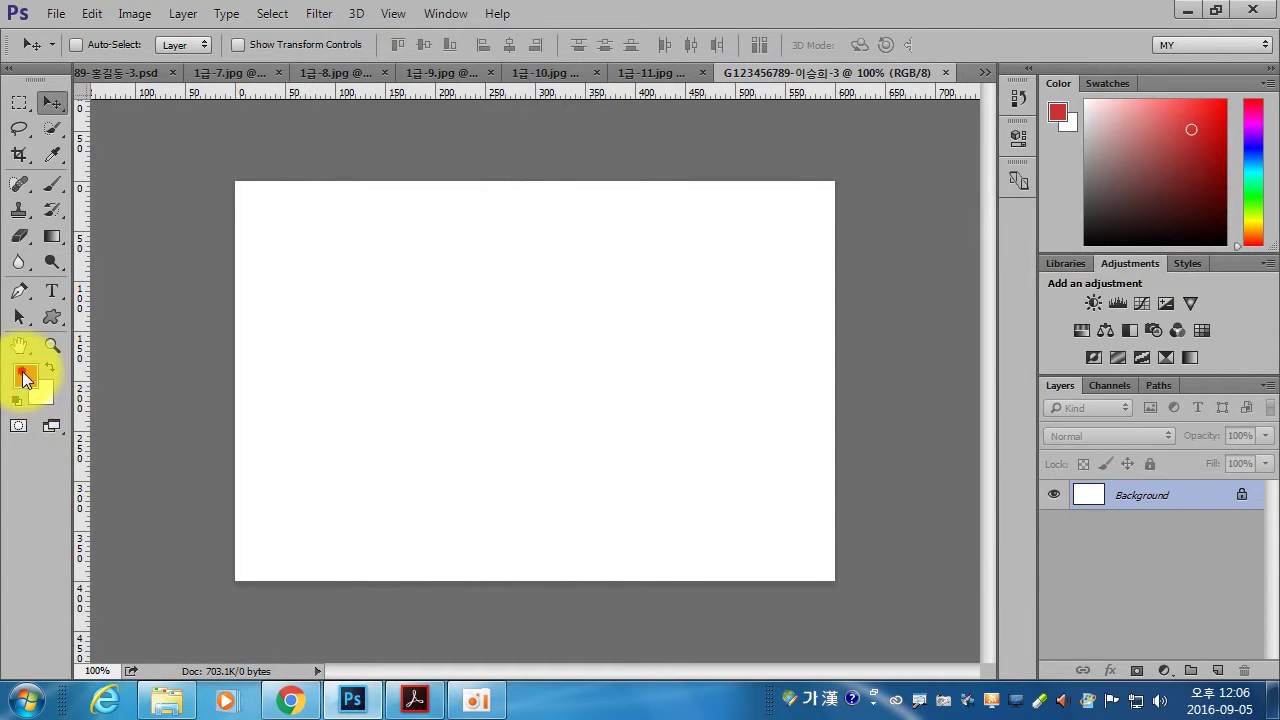
pyautogui.click(26, 378)
pyautogui.write('3399ff')
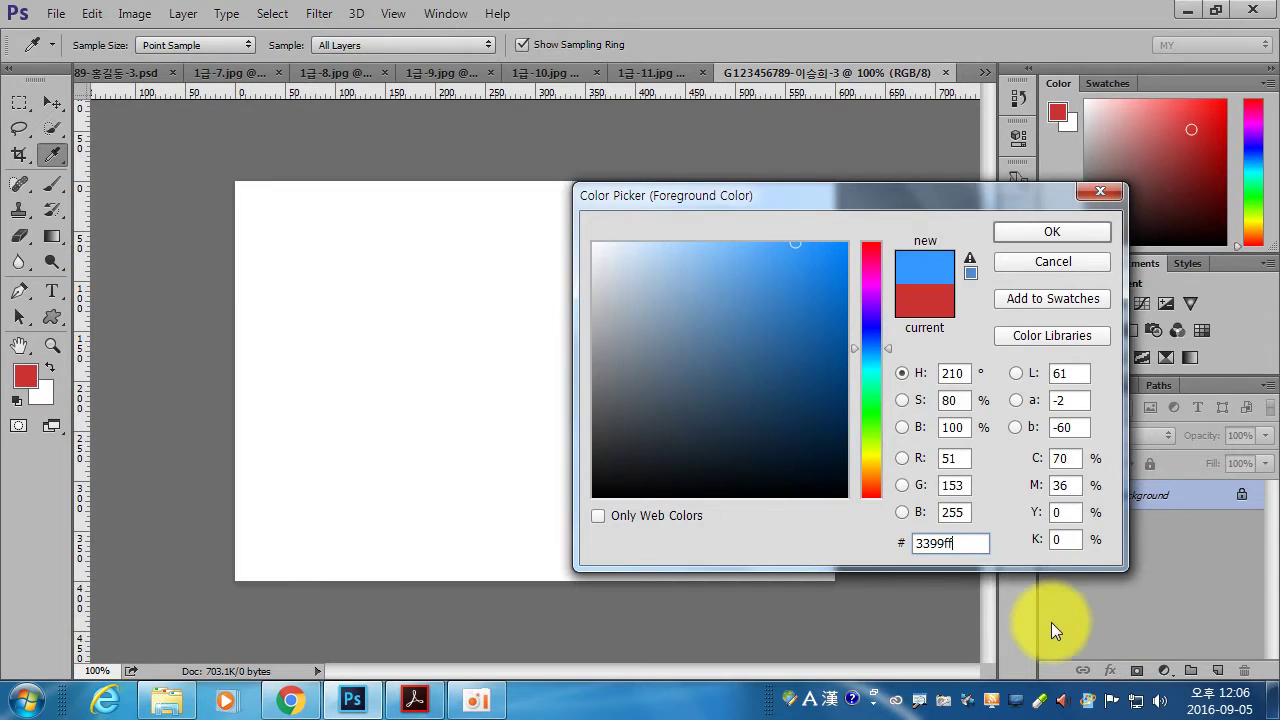
pyautogui.press('Return')
pyautogui.hotkey('alt', 'Delete')
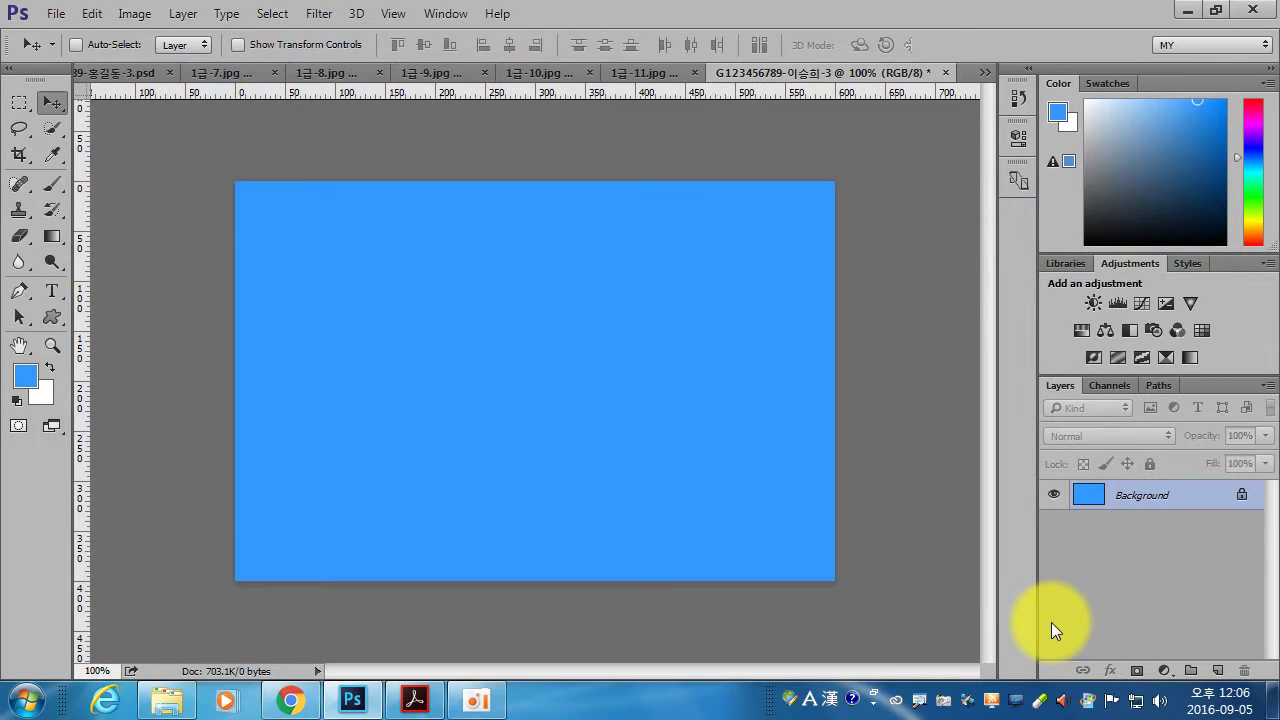
# Scroll the task sheet PDF to the next requirement, then return to Photoshop
pyautogui.click(412, 700)
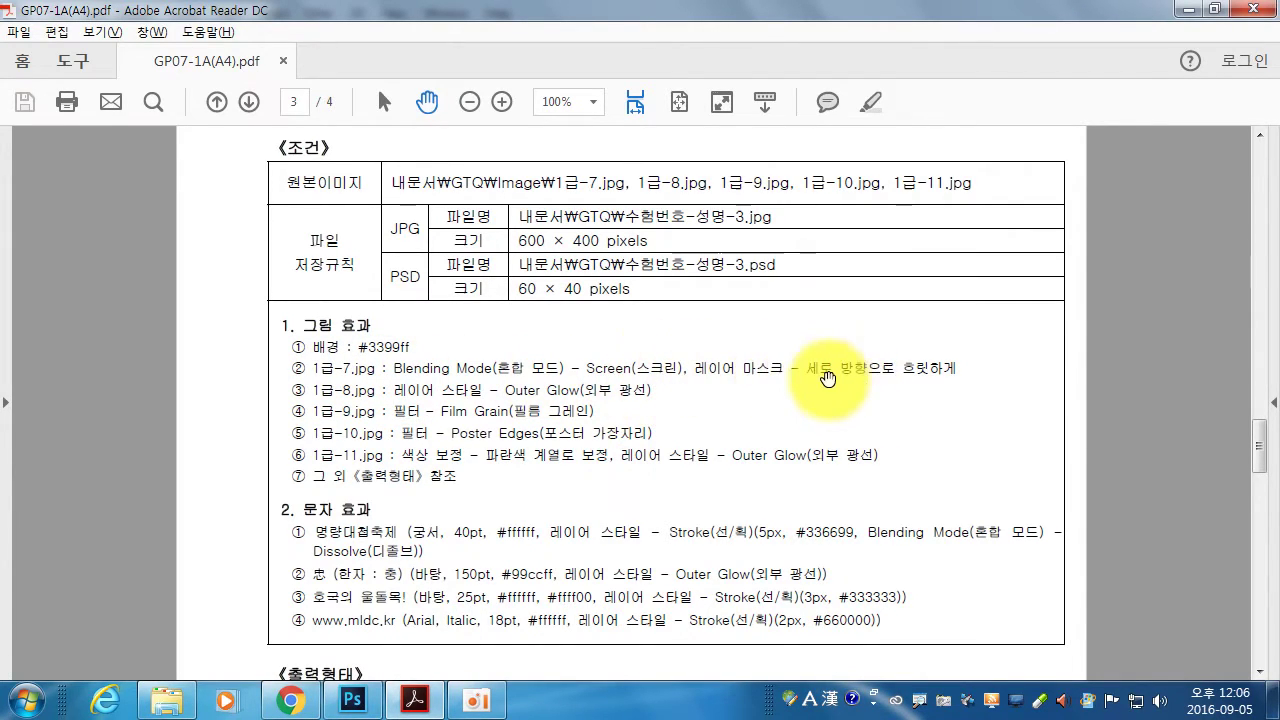
pyautogui.scroll(-3, 889, 496)
pyautogui.scroll(-10, 889, 496)
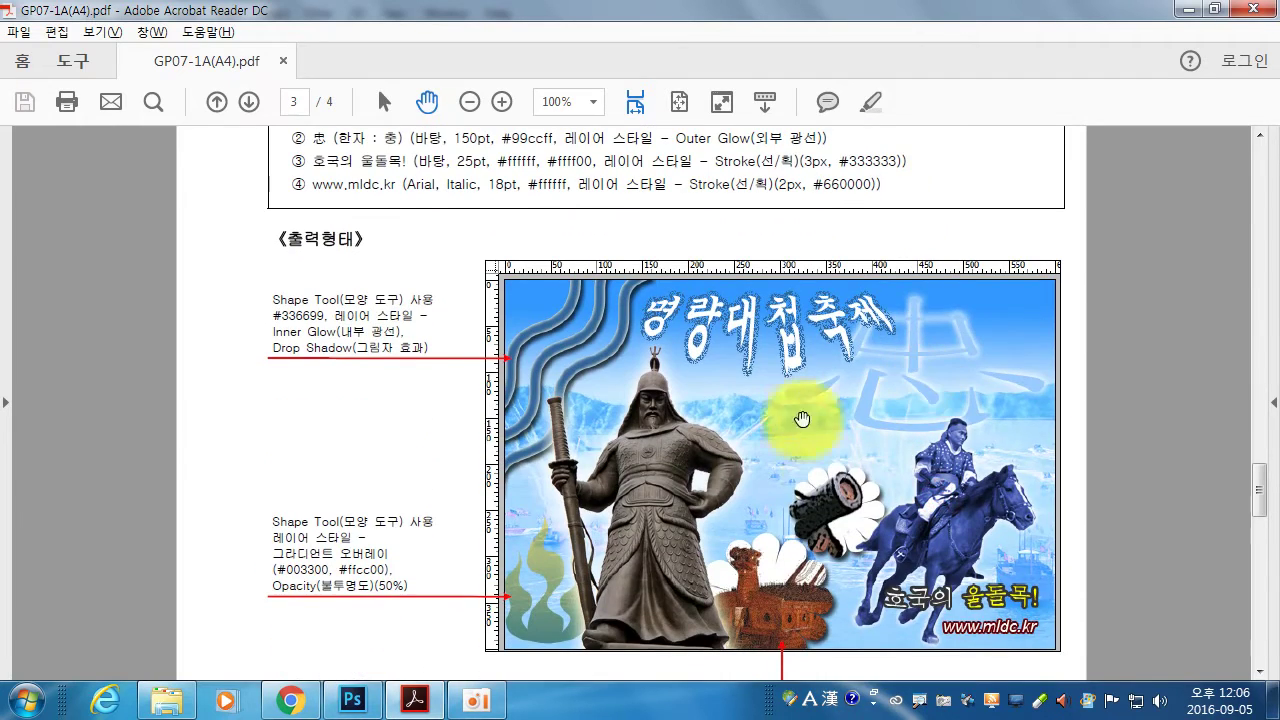
pyautogui.click(351, 700)
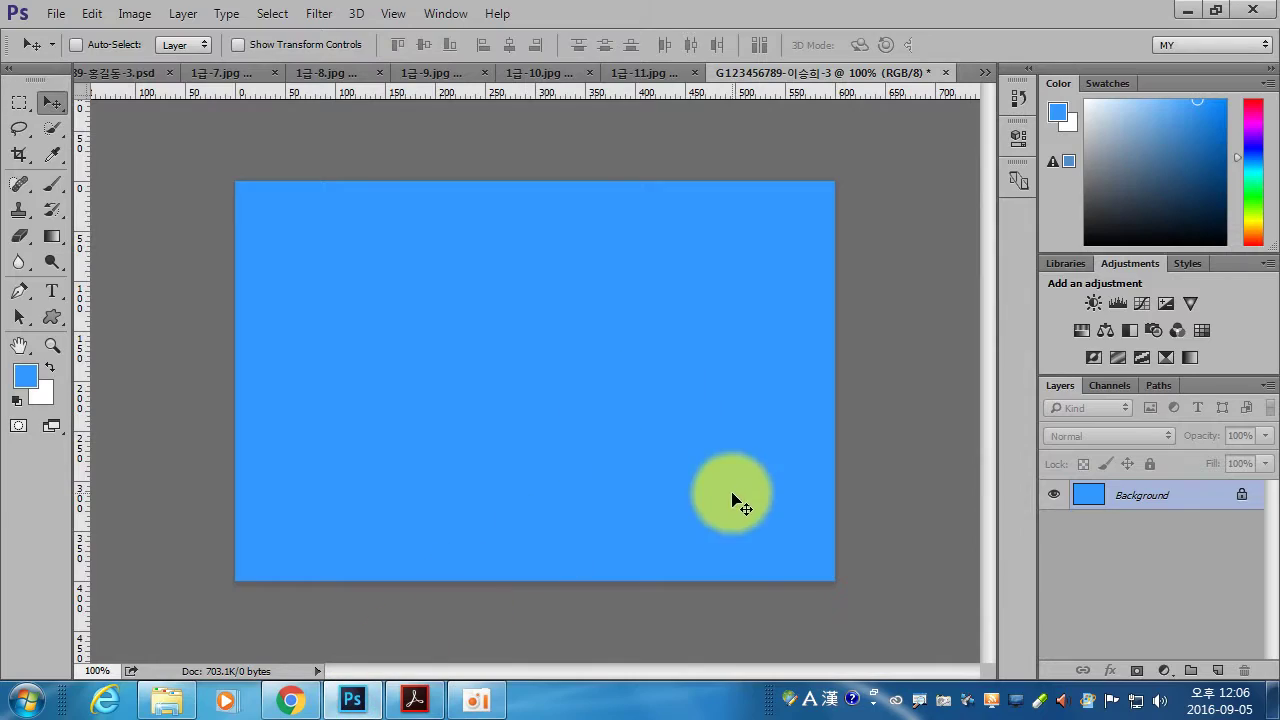
# Bring the whole 1급-7.jpg fireworks image into the poster as a Screen-blended layer
pyautogui.click(250, 72)
pyautogui.hotkey('ctrl', 'a')
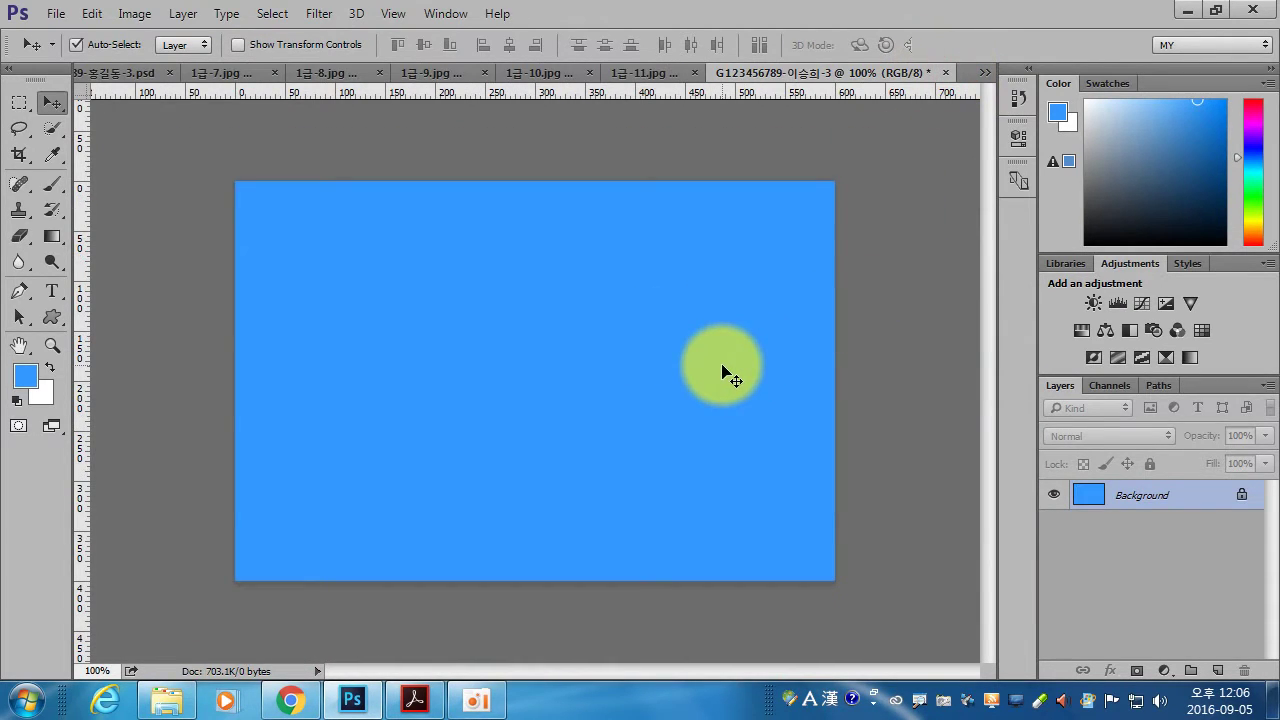
pyautogui.moveTo(955, 69); pyautogui.dragTo(725, 372)
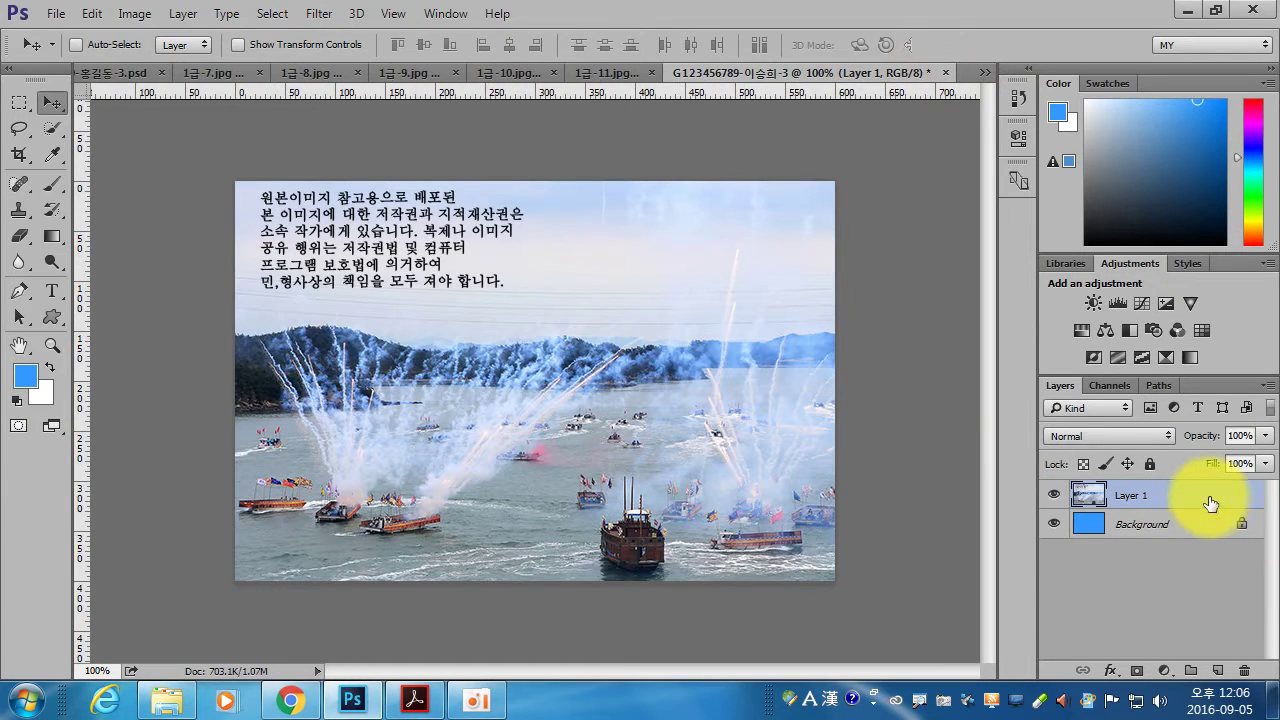
pyautogui.click(1095, 437)
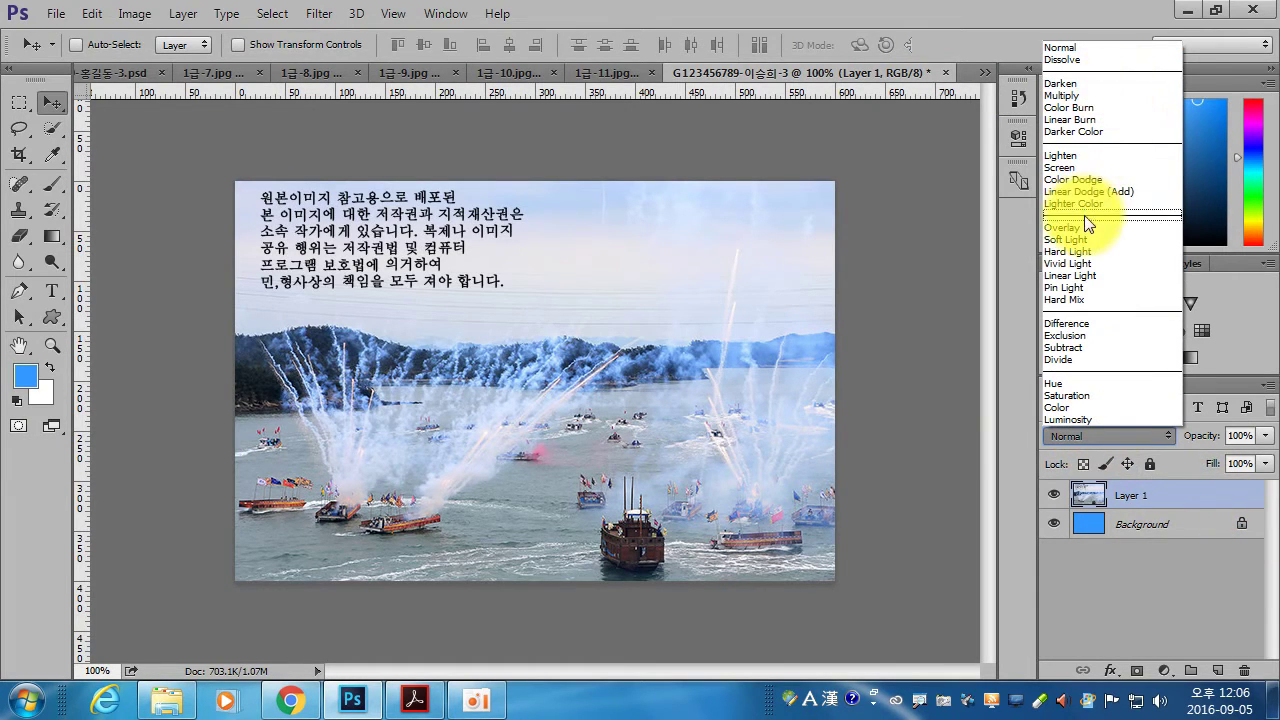
pyautogui.click(1078, 167)
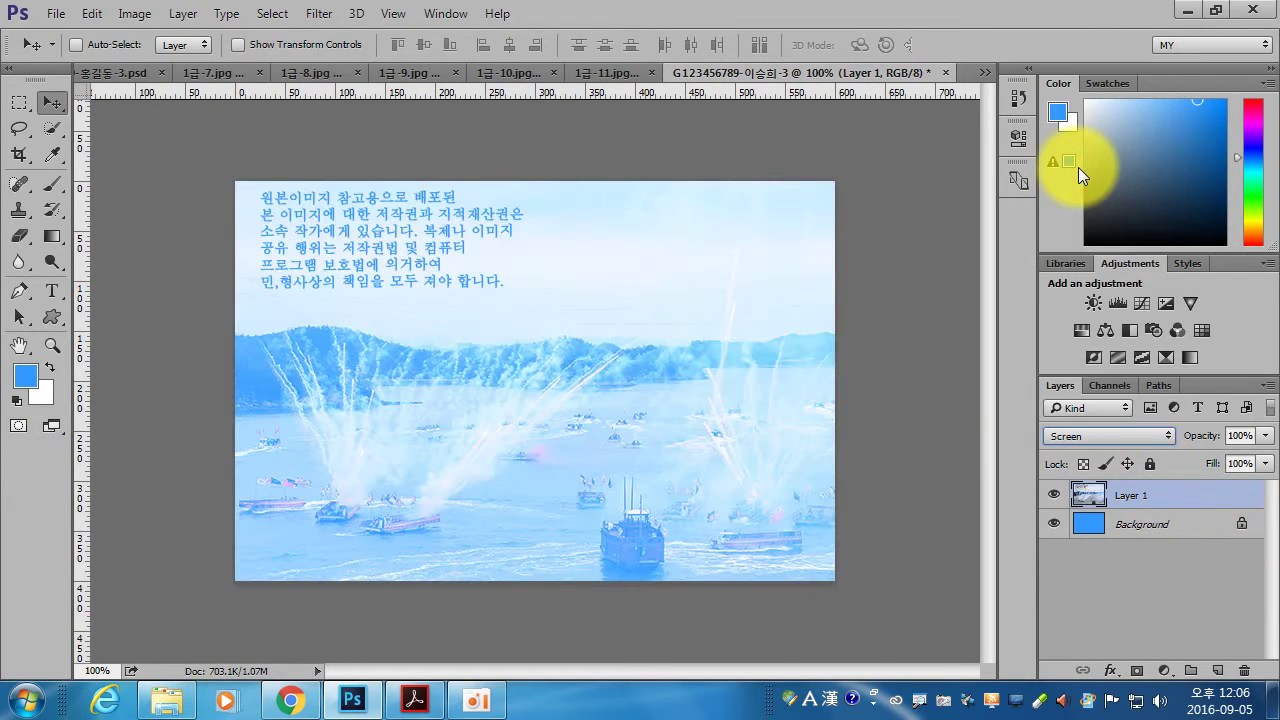
# Add a layer mask with a black-to-transparent vertical gradient fading the fireworks out toward the top
pyautogui.click(1137, 671)
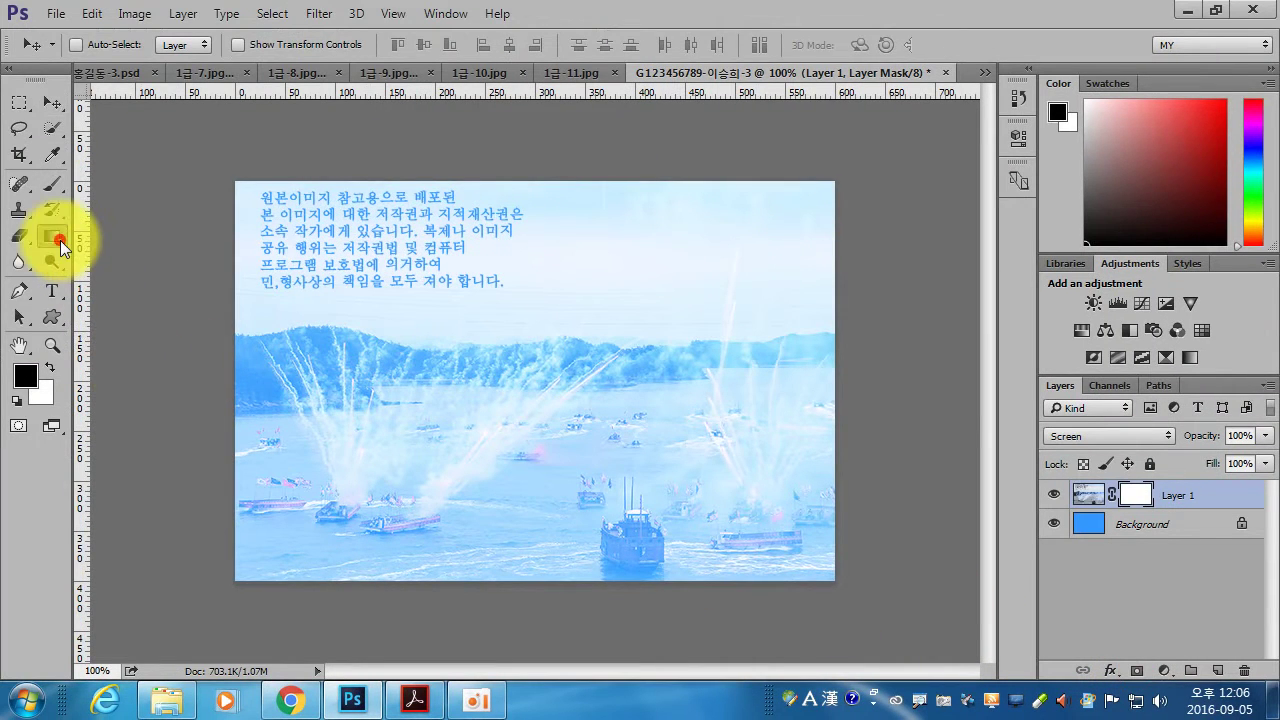
pyautogui.click(60, 240)
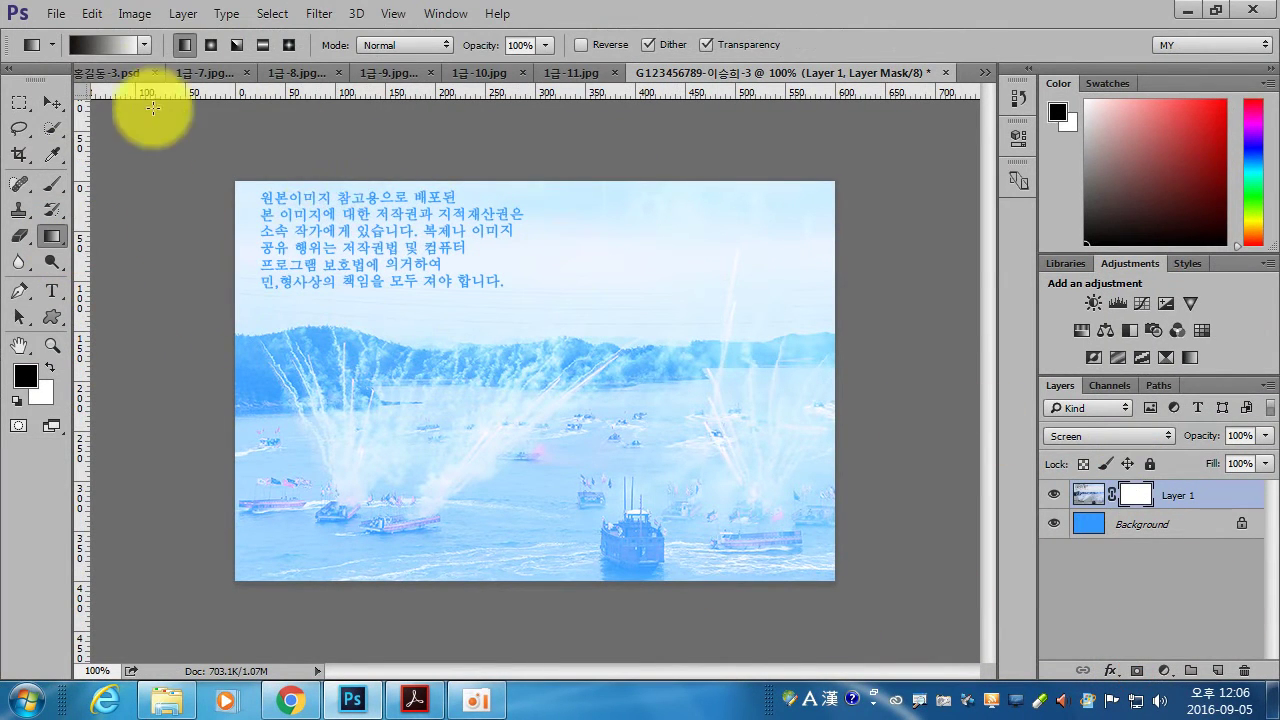
pyautogui.click(145, 44)
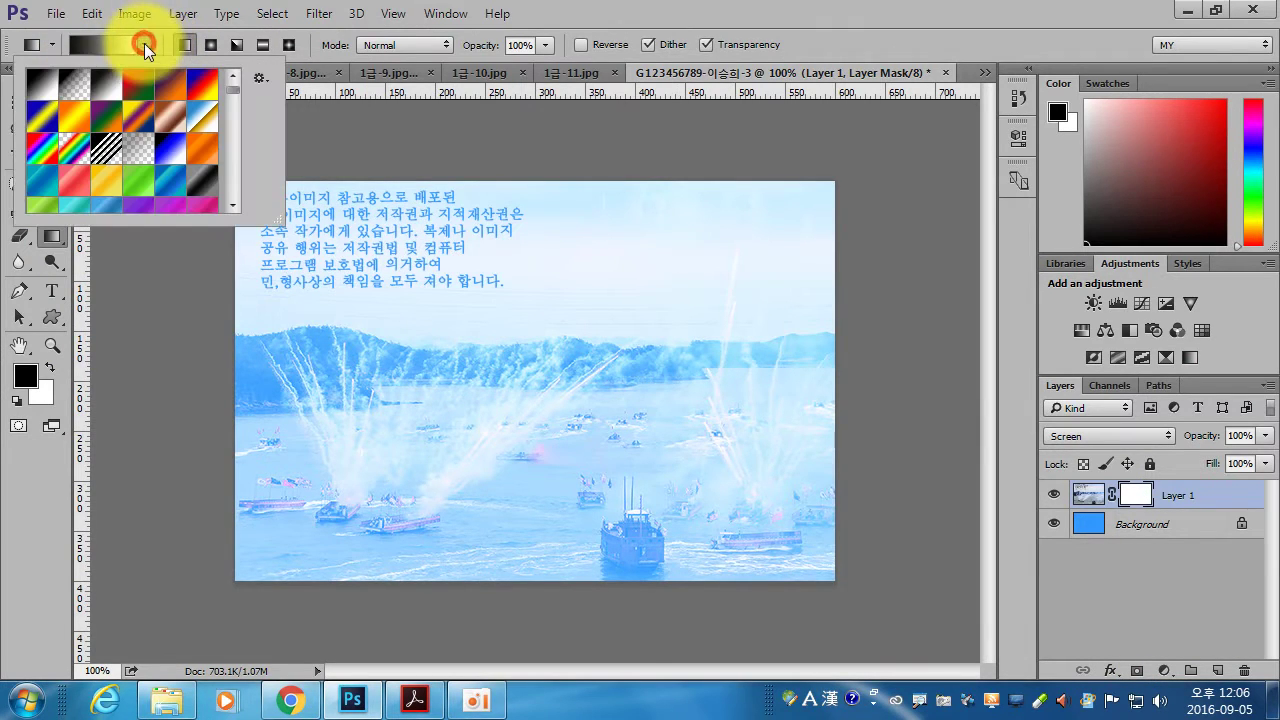
pyautogui.doubleClick(104, 86)
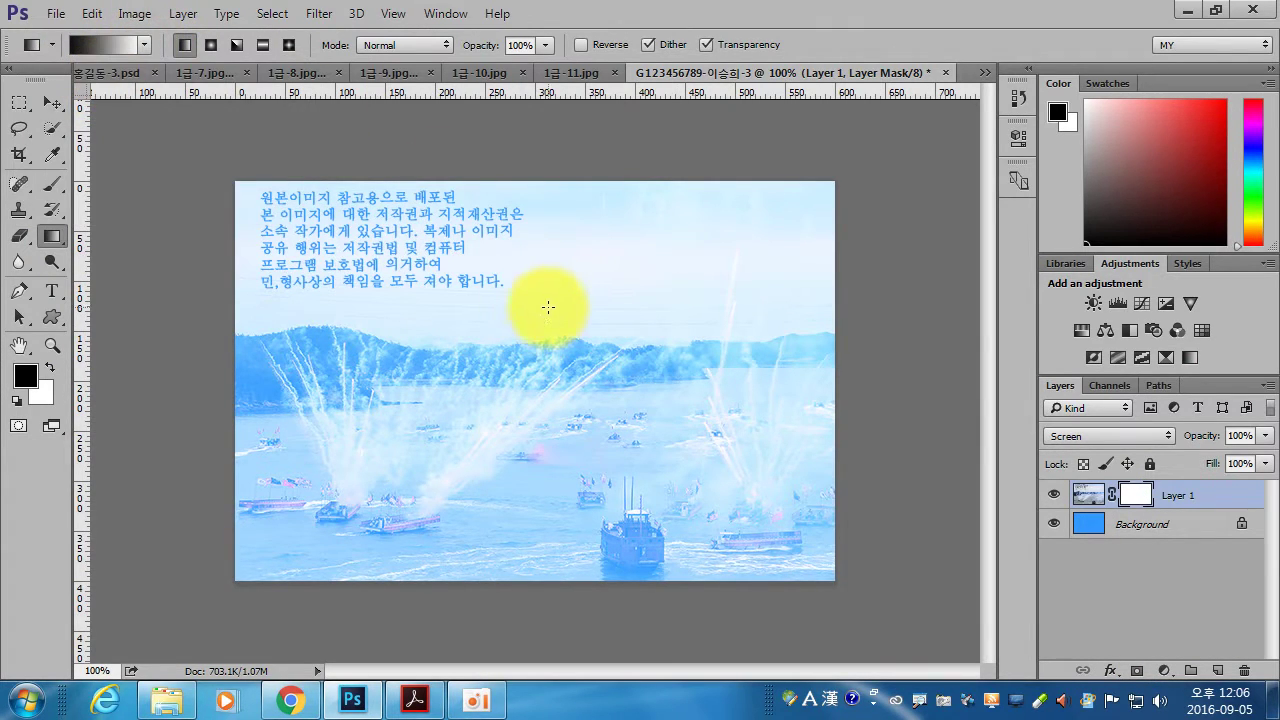
pyautogui.moveTo(550, 300); pyautogui.dragTo(550, 367)
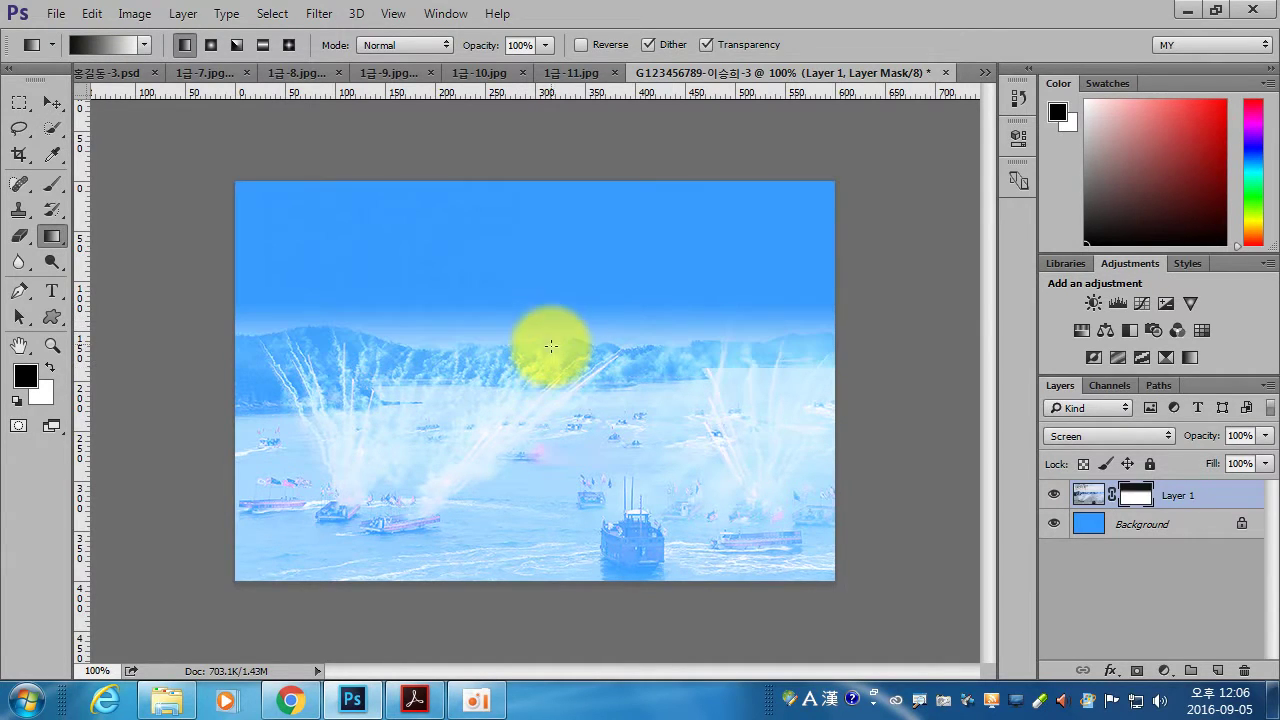
pyautogui.click(425, 708)
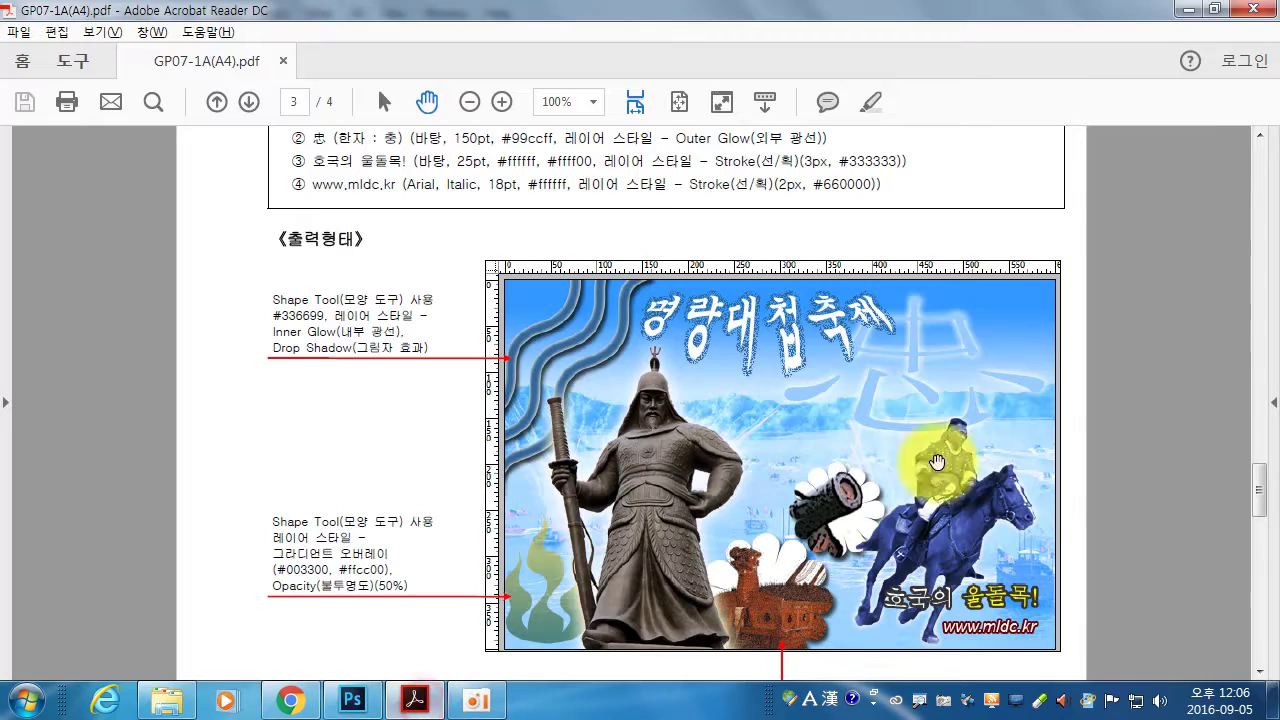
# Review the sample poster in the task sheet PDF, then bring up the 1급-8.jpg statue photo in Photoshop
pyautogui.click(352, 700)
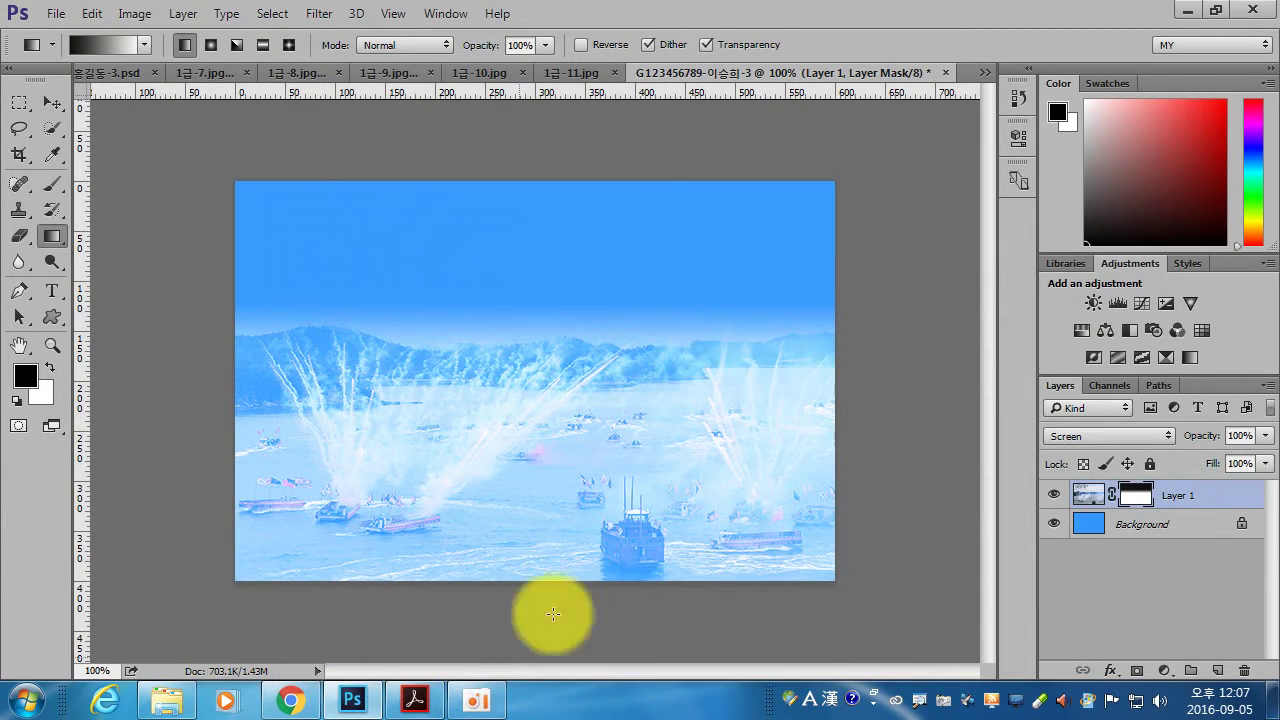
pyautogui.click(418, 700)
pyautogui.scroll(5, 650, 270)
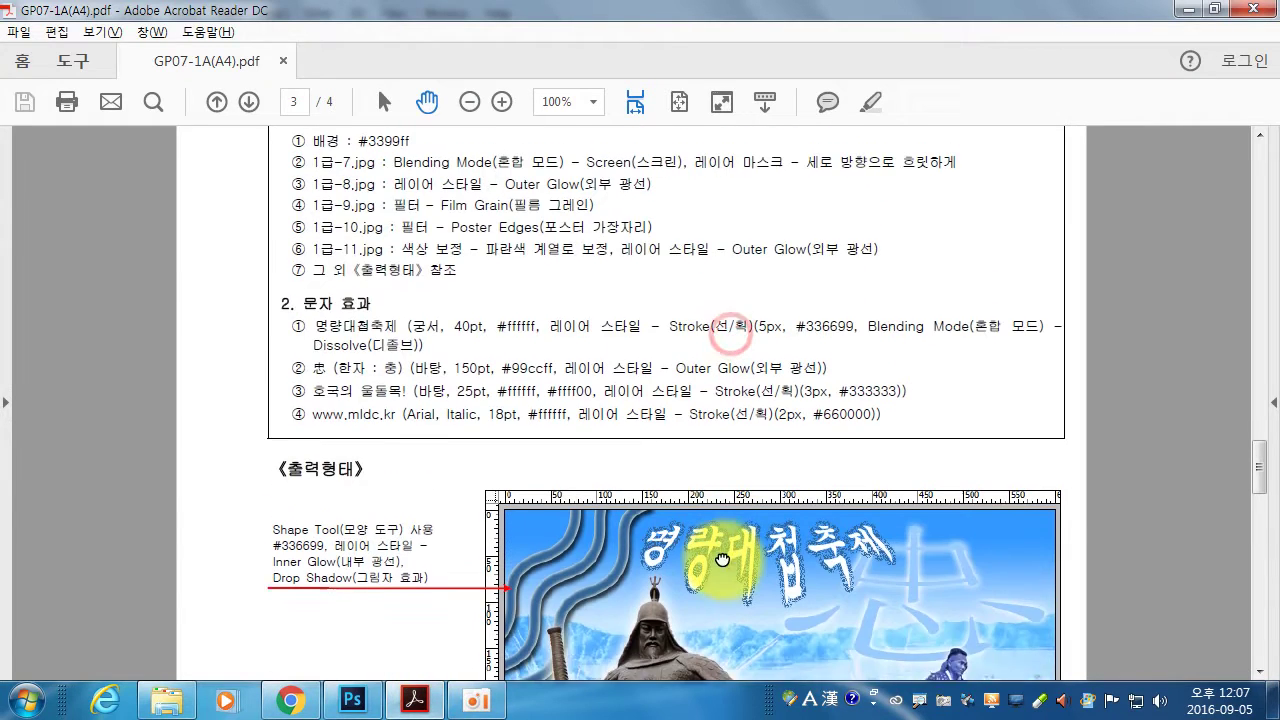
pyautogui.moveTo(718, 618); pyautogui.dragTo(716, 556)
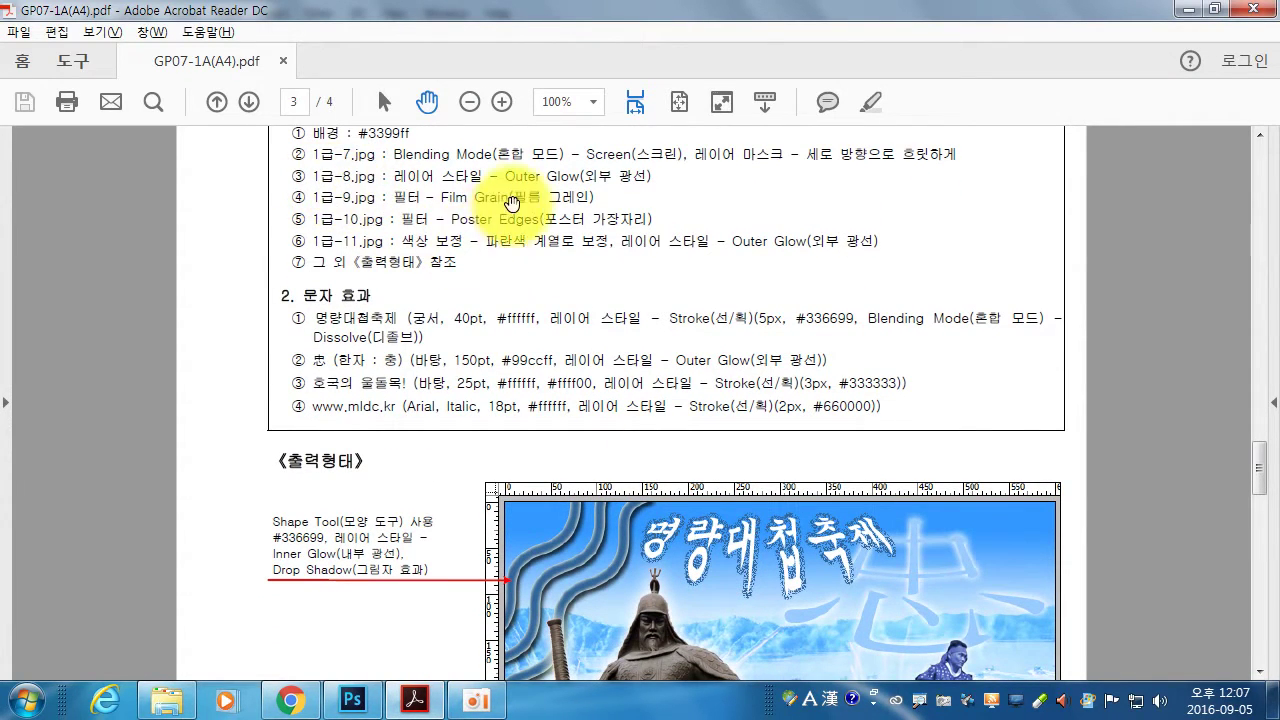
pyautogui.moveTo(771, 640)
pyautogui.mouseDown()
pyautogui.moveTo(786, 367)
pyautogui.moveTo(781, 445)
pyautogui.mouseUp()
pyautogui.click(352, 700)
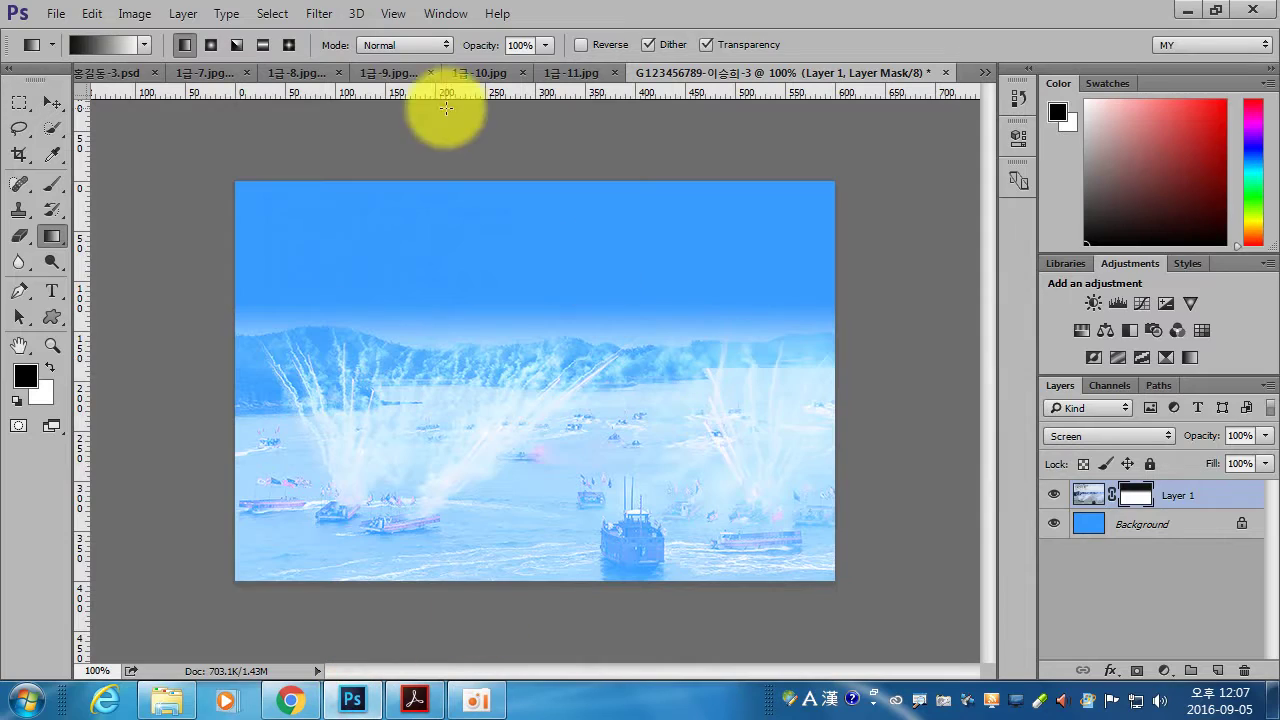
pyautogui.click(246, 72)
pyautogui.click(216, 75)
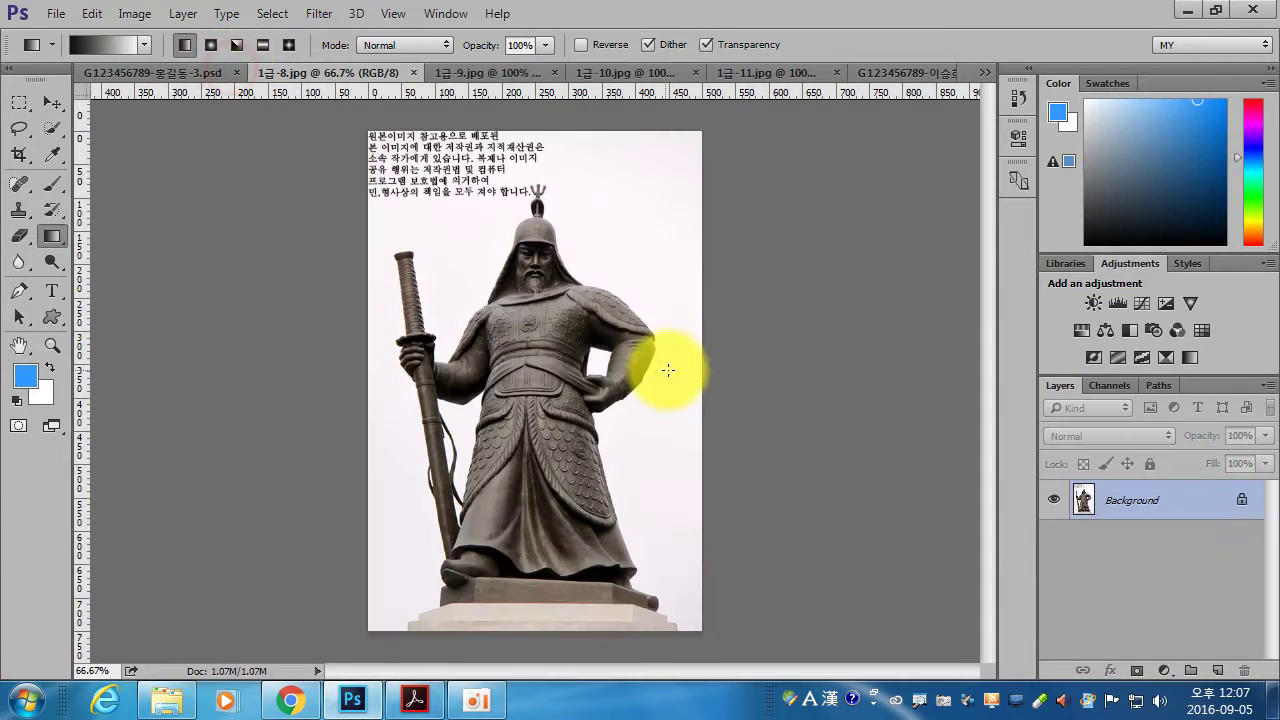
# Select the statue in 1급-8.jpg: Magic Wand the white background, Lasso-add the text, then inverse
pyautogui.moveTo(52, 128); pyautogui.dragTo(164, 140)
pyautogui.click(646, 216)
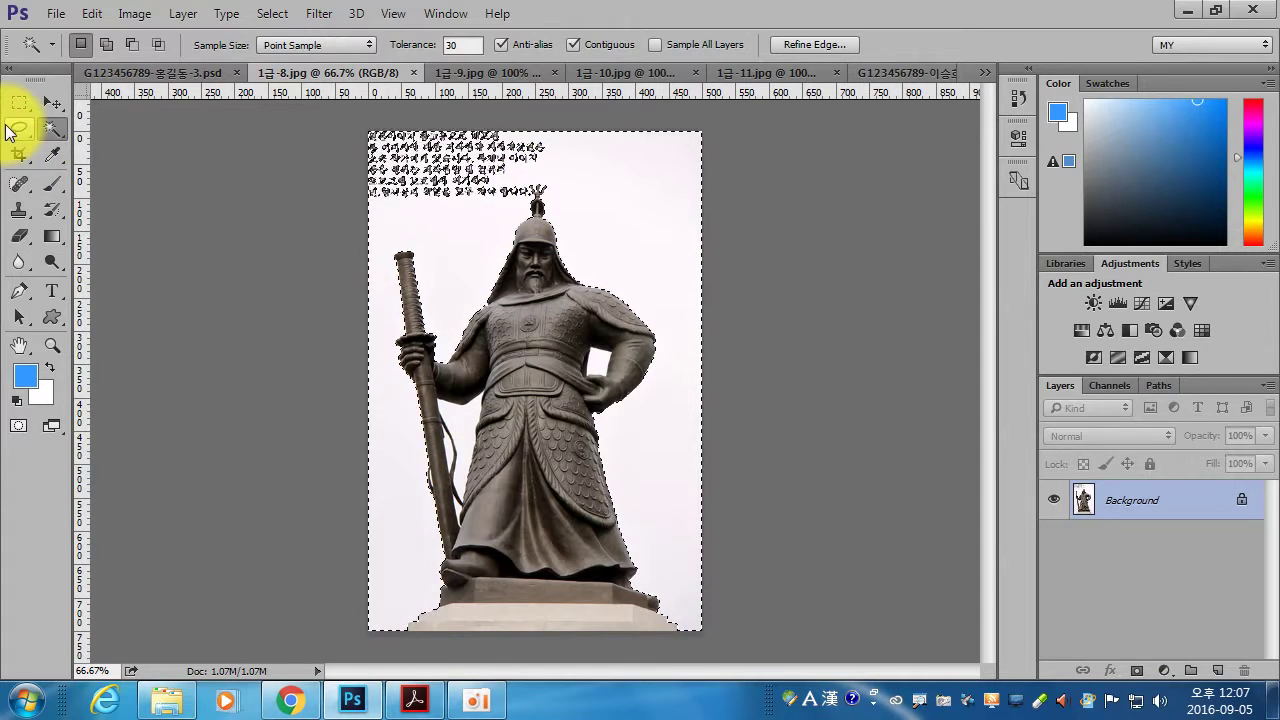
pyautogui.click(18, 128)
pyautogui.moveTo(357, 196); pyautogui.dragTo(530, 207)
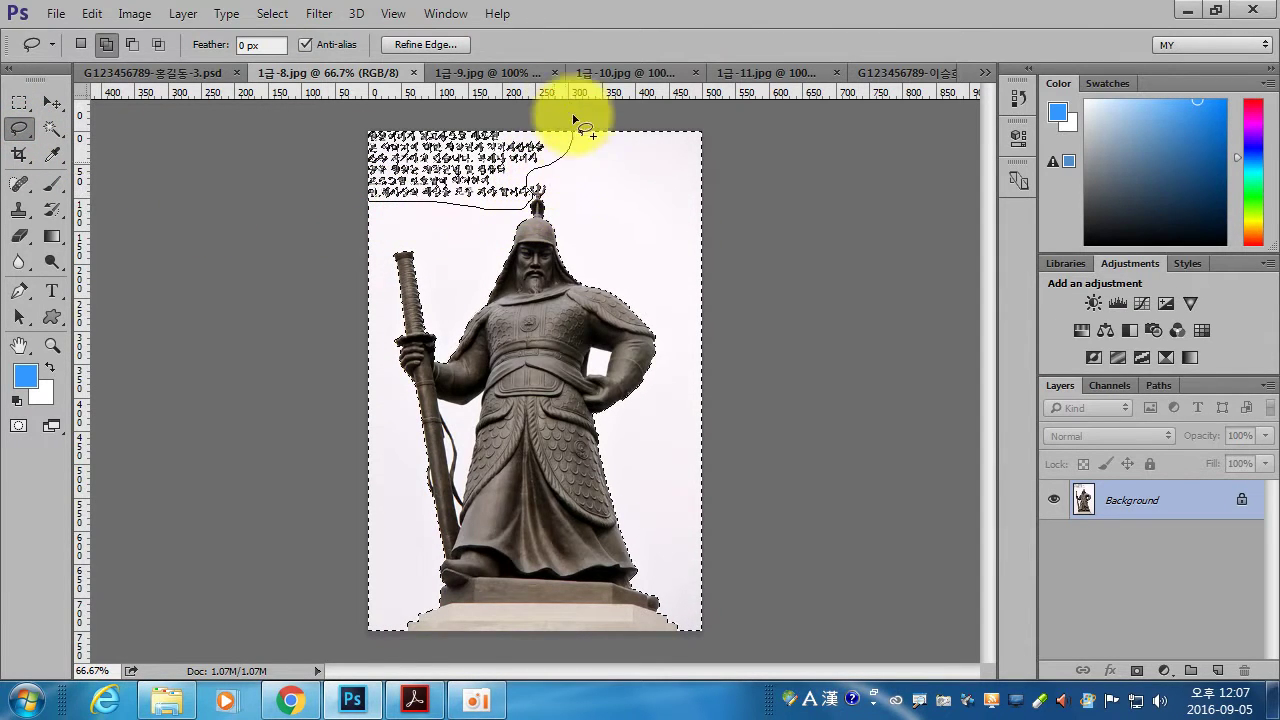
pyautogui.moveTo(530, 207); pyautogui.dragTo(365, 200)
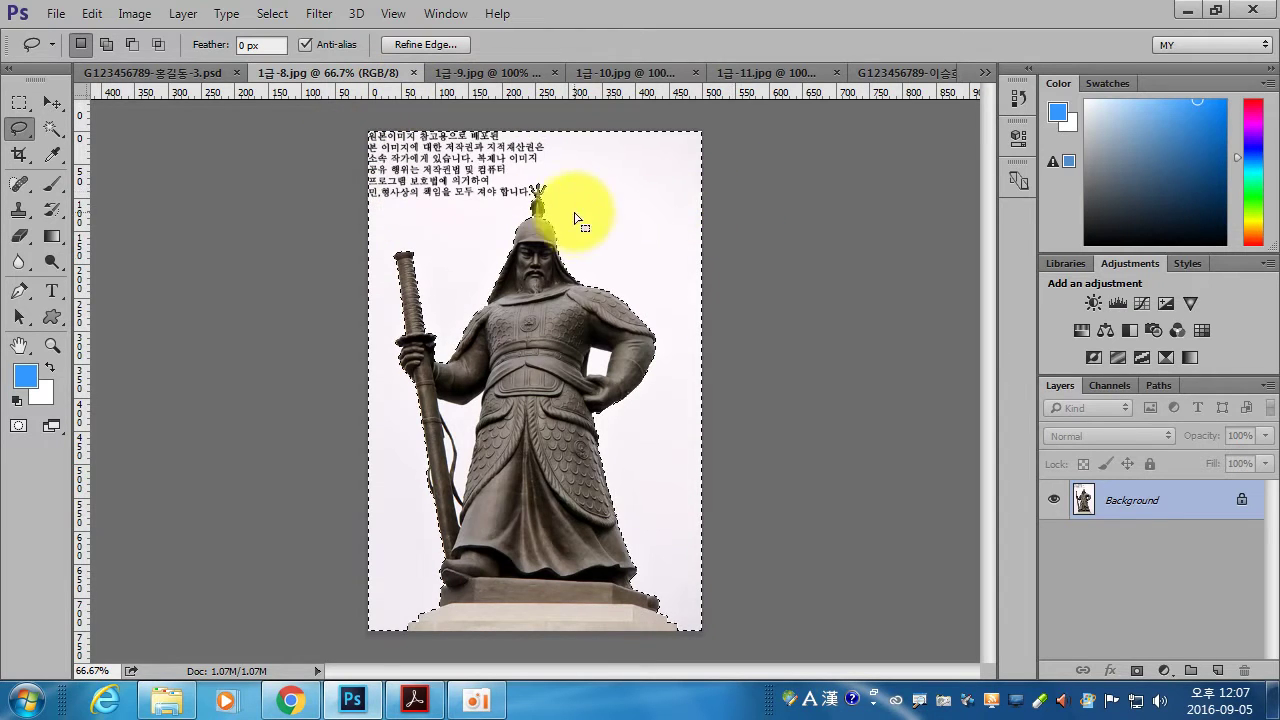
pyautogui.click(52, 128)
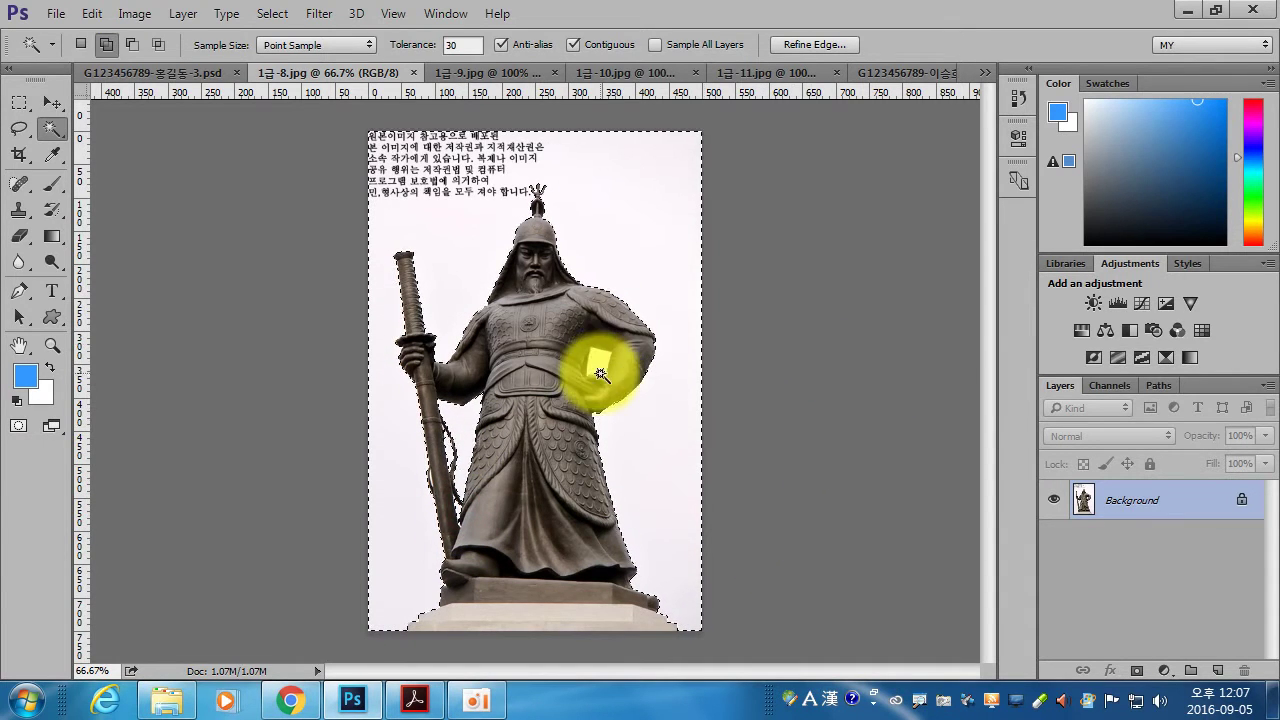
pyautogui.click(272, 14)
pyautogui.click(300, 94)
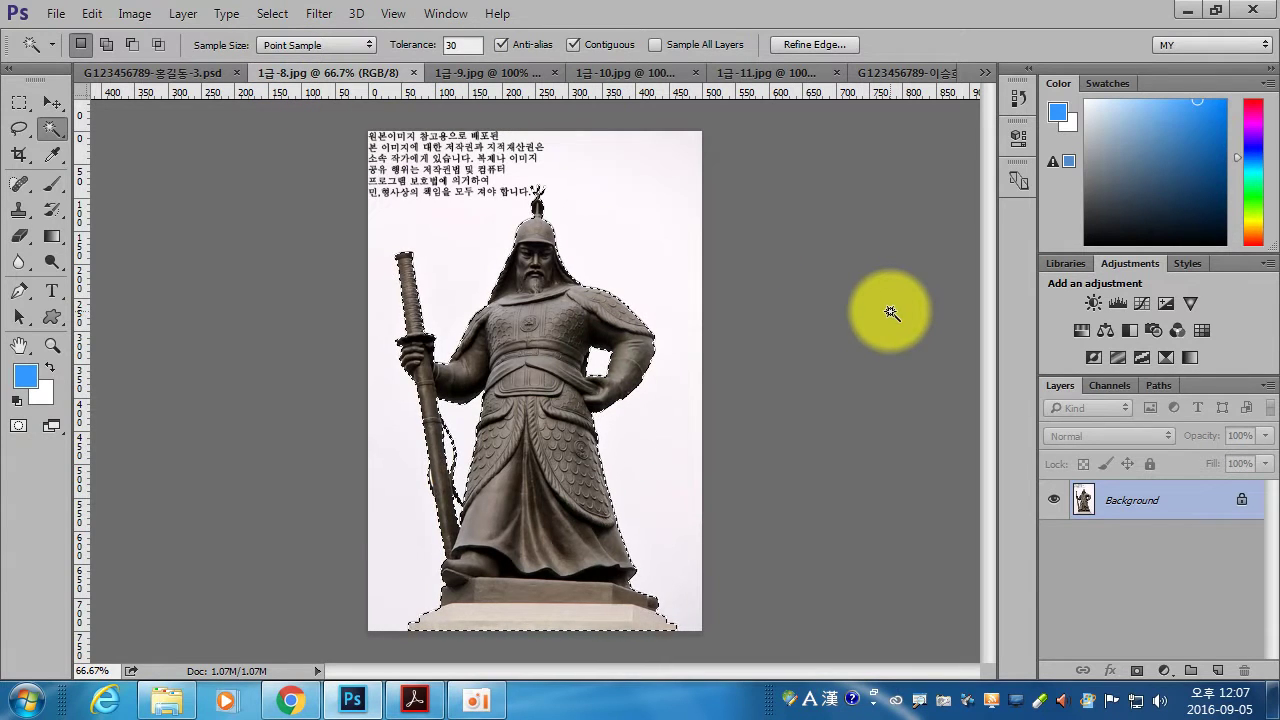
# Paste the statue into the poster, scale it to about 53%, and place it on the left
pyautogui.click(905, 72)
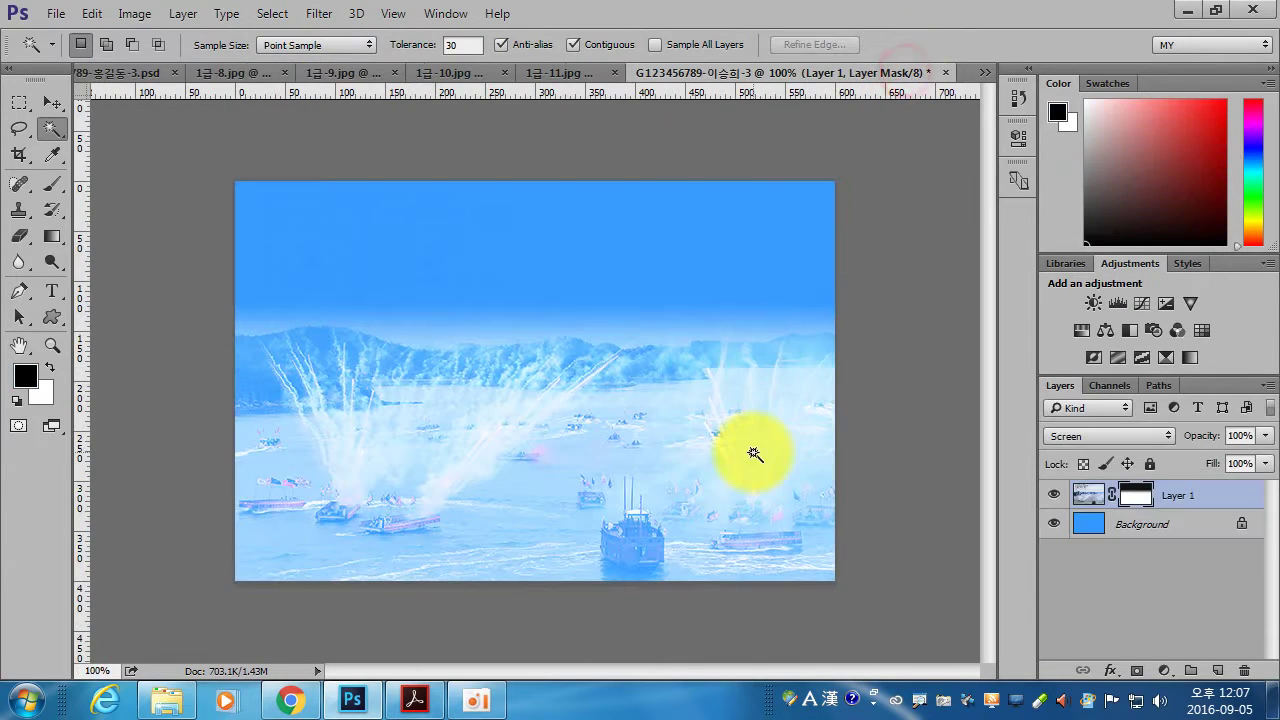
pyautogui.hotkey('ctrl', 'v')
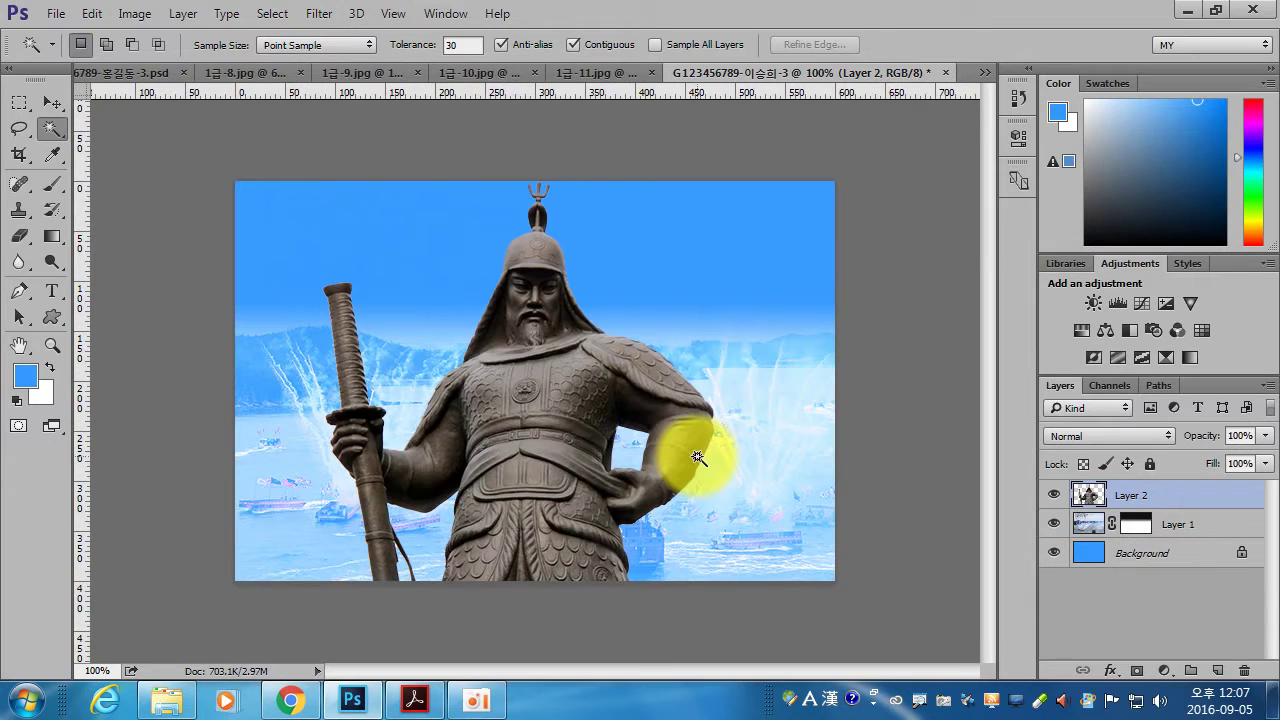
pyautogui.hotkey('ctrl', 't')
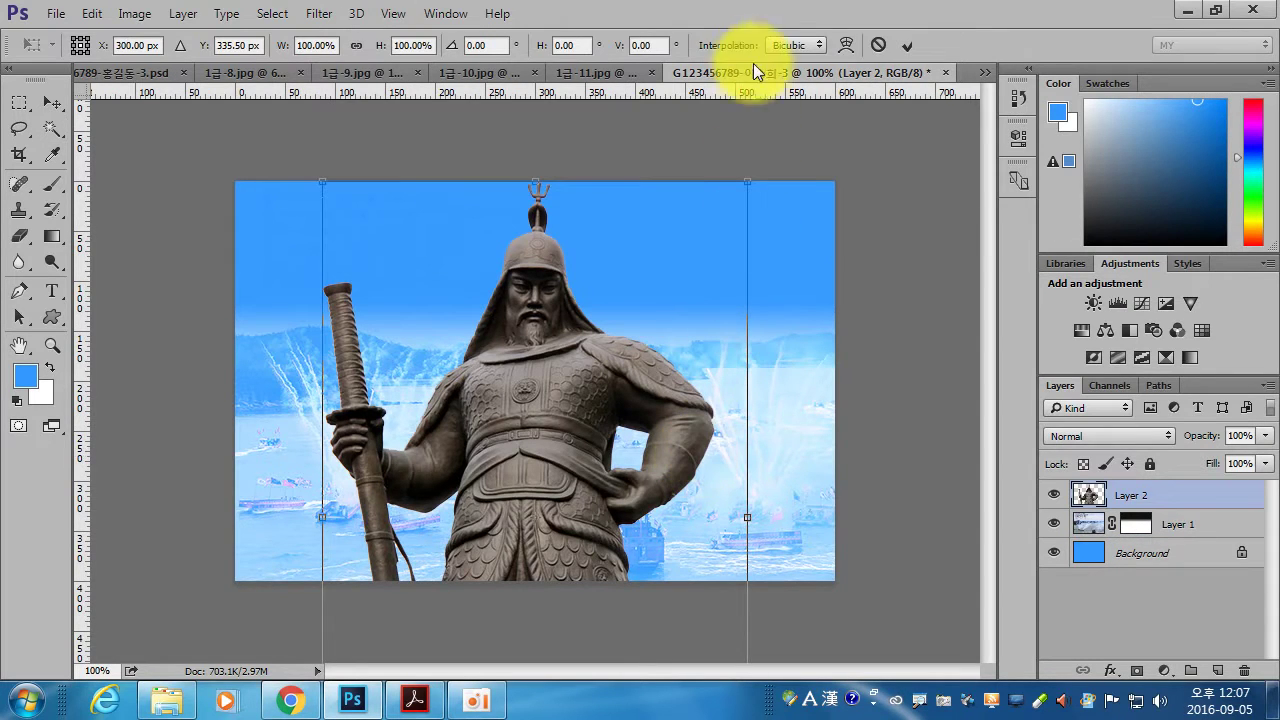
pyautogui.moveTo(751, 179); pyautogui.dragTo(575, 452)
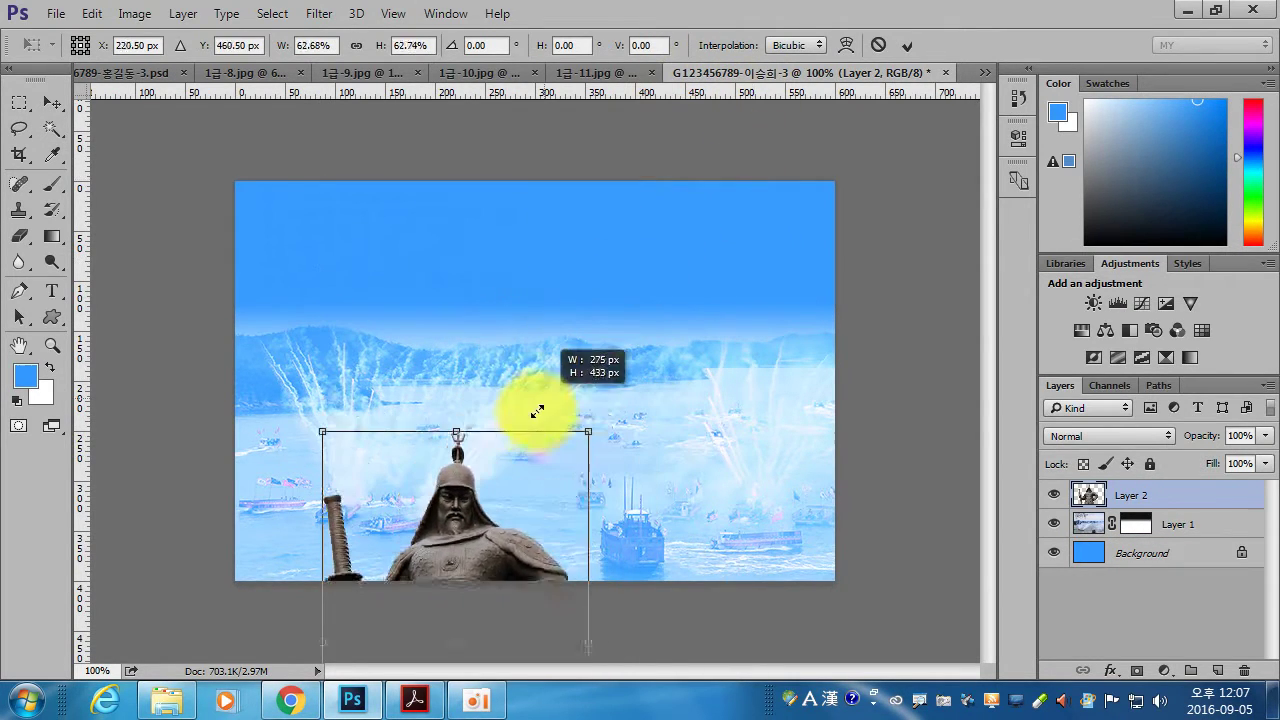
pyautogui.moveTo(502, 546)
pyautogui.mouseDown()
pyautogui.moveTo(481, 325)
pyautogui.moveTo(466, 316)
pyautogui.mouseUp()
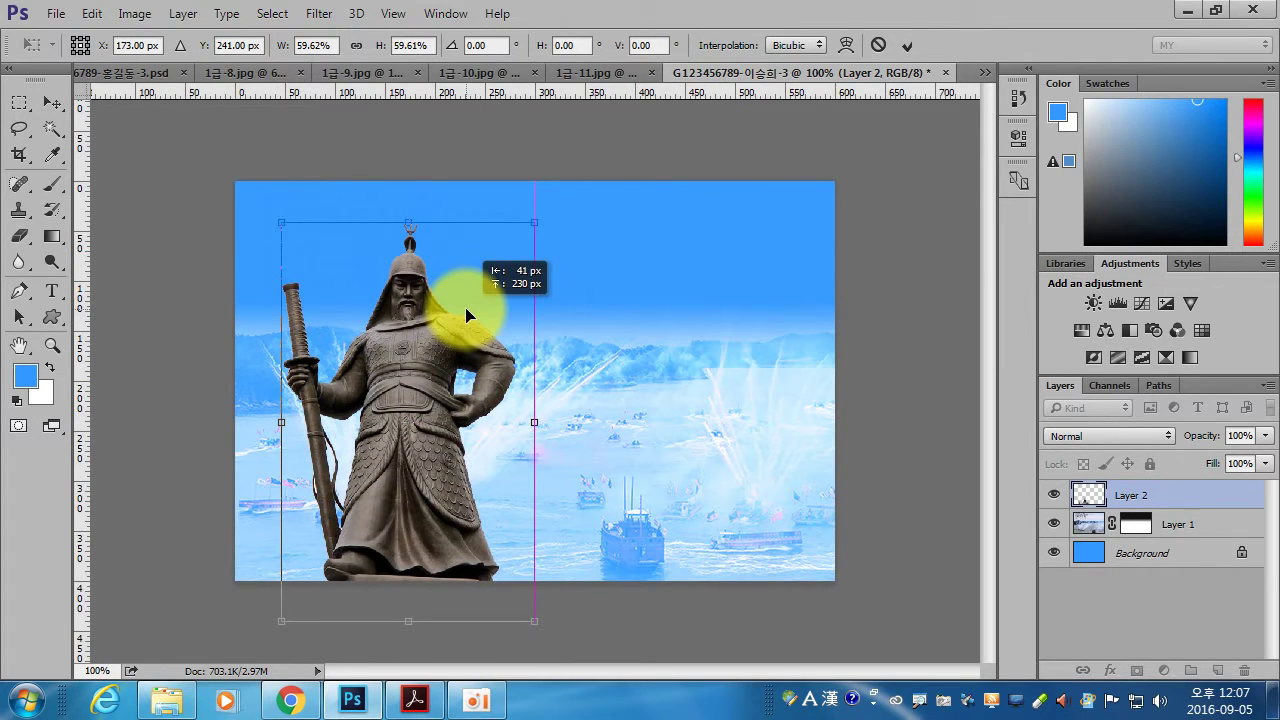
pyautogui.moveTo(466, 316); pyautogui.dragTo(480, 314)
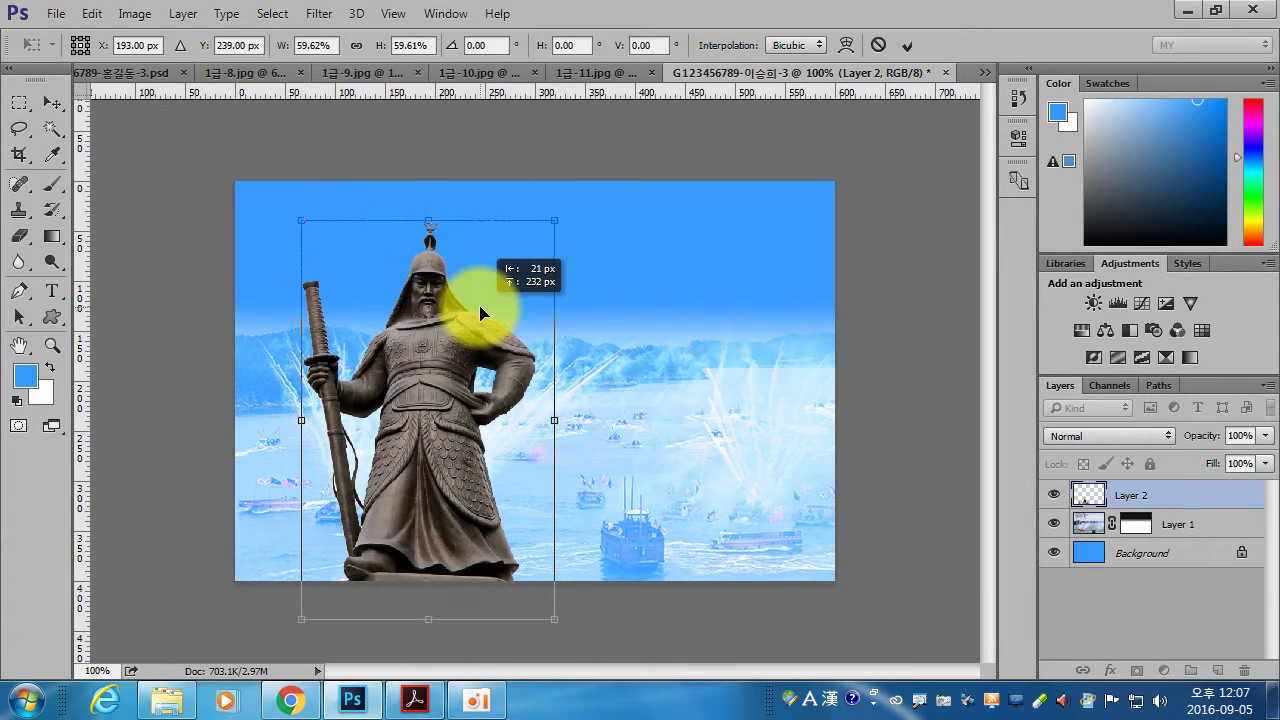
pyautogui.moveTo(557, 219); pyautogui.dragTo(522, 260)
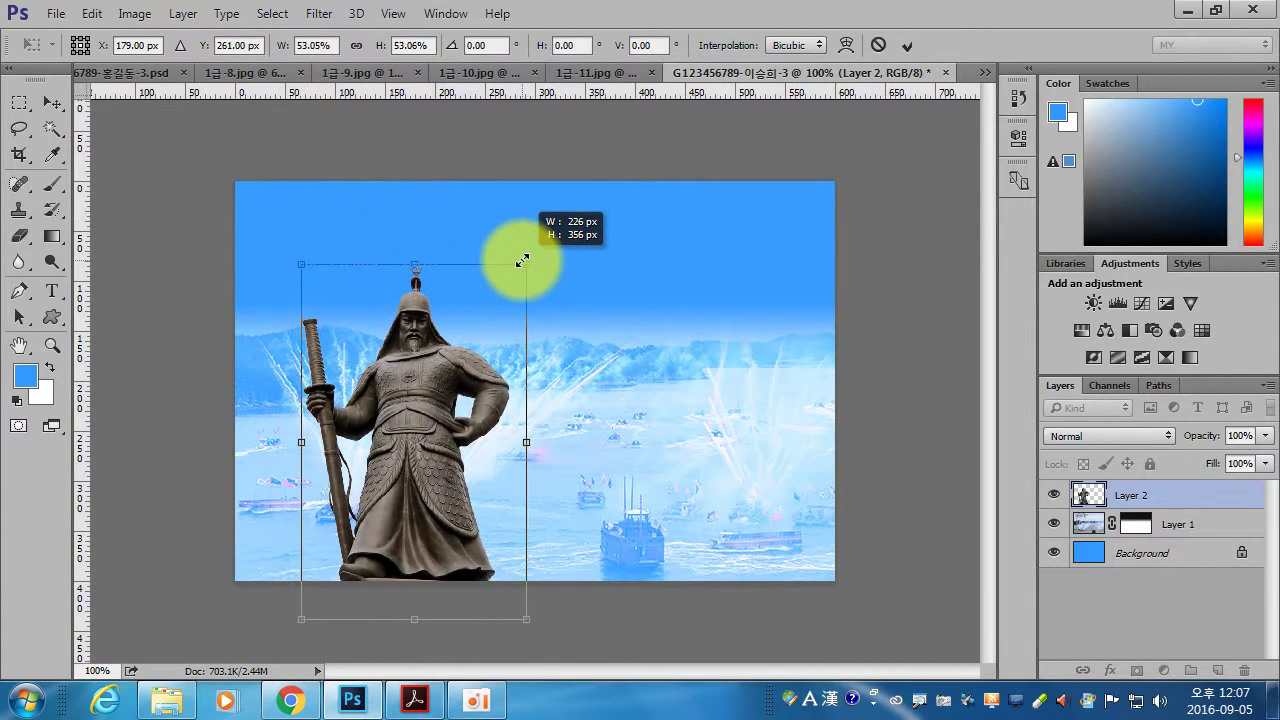
pyautogui.moveTo(432, 409); pyautogui.dragTo(426, 398)
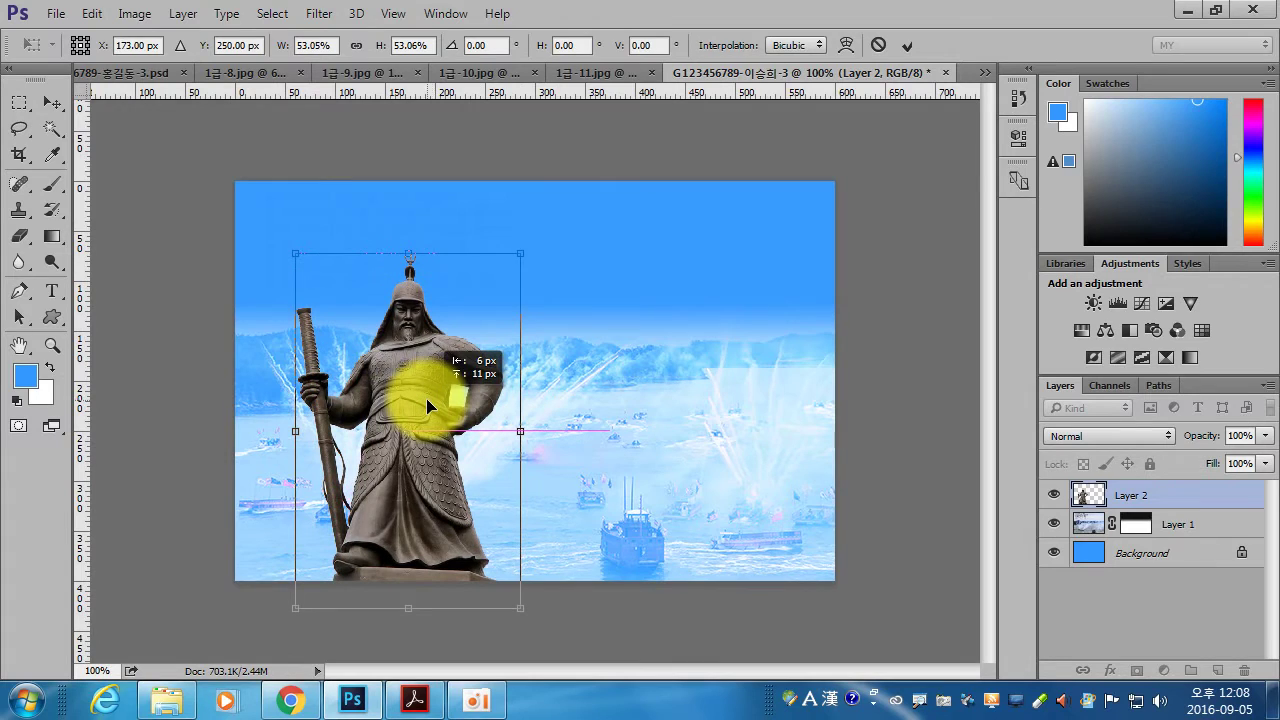
pyautogui.moveTo(426, 398); pyautogui.dragTo(423, 398)
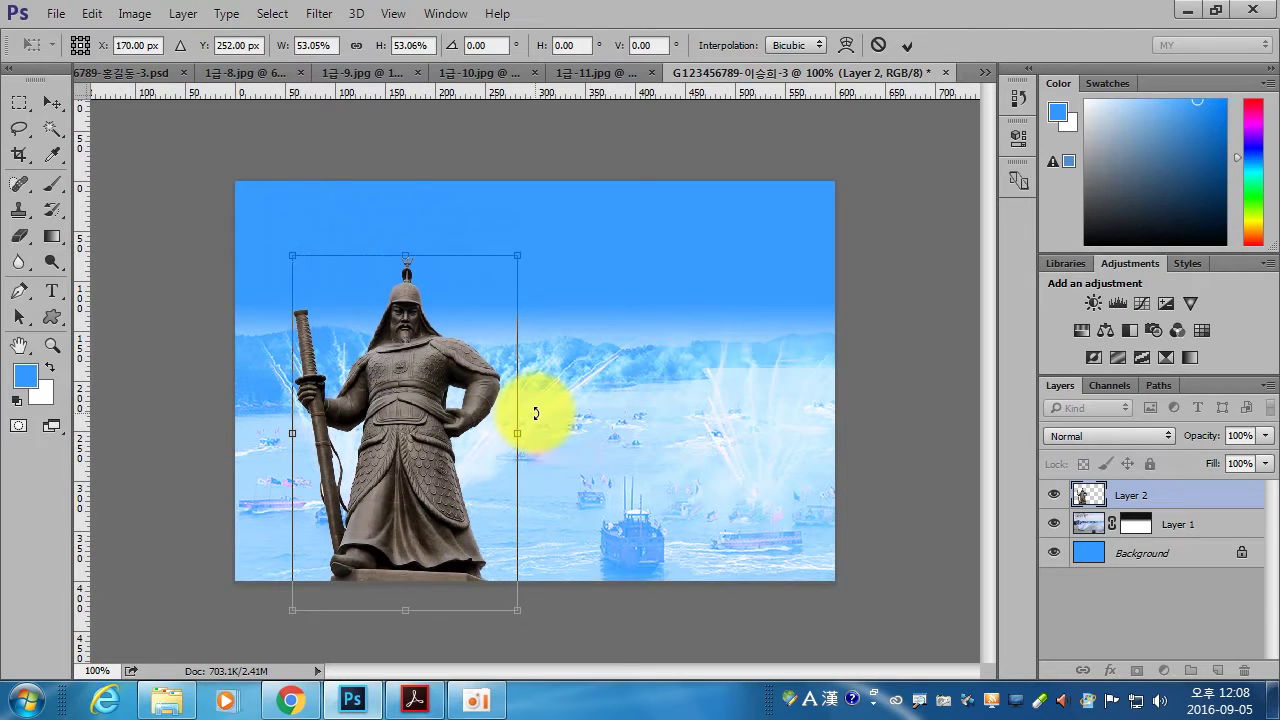
pyautogui.press('Return')
pyautogui.press('w')
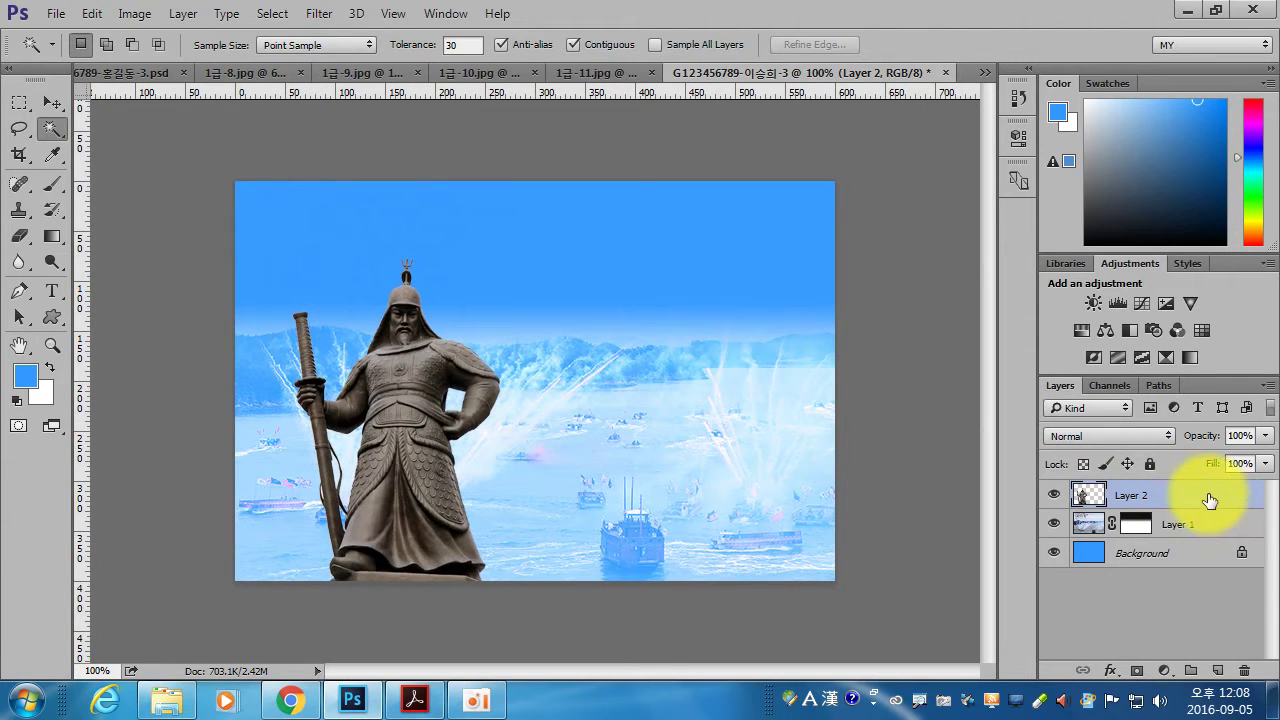
# Apply a white Outer Glow (Screen, 73% opacity, 7 px size) to the statue layer
pyautogui.doubleClick(1199, 494)
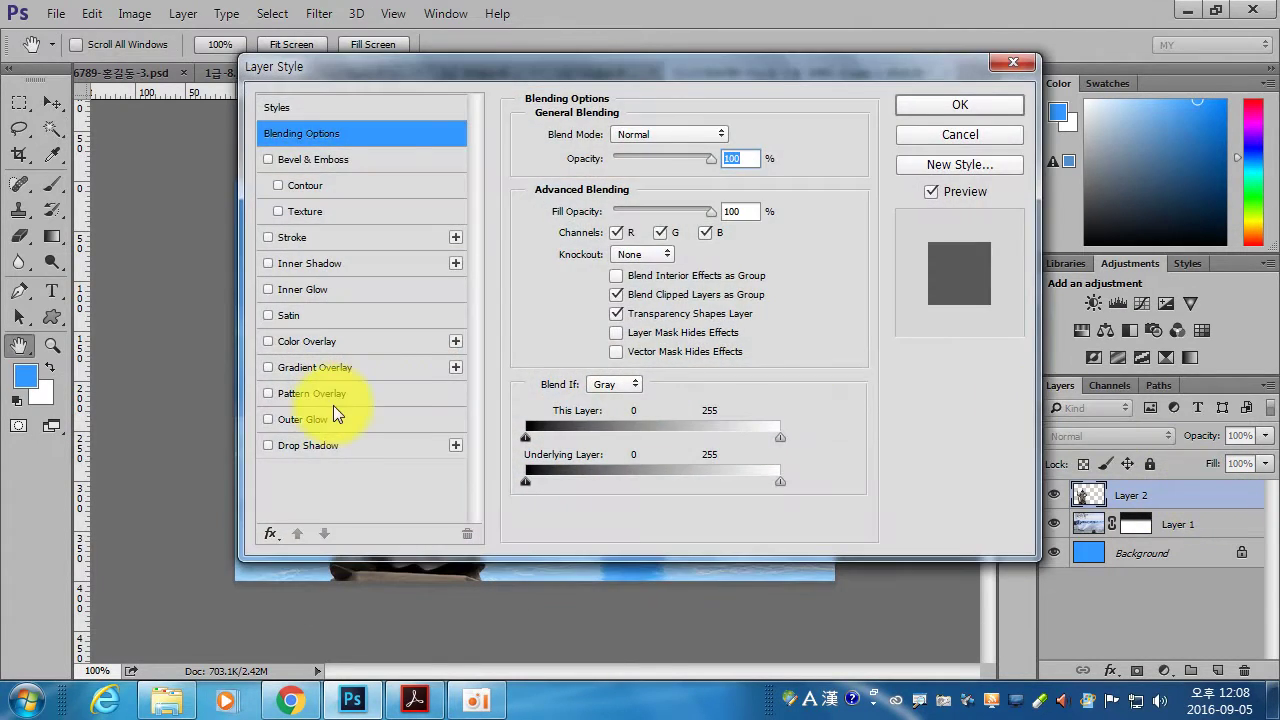
pyautogui.click(334, 420)
pyautogui.moveTo(799, 63); pyautogui.dragTo(1009, 389)
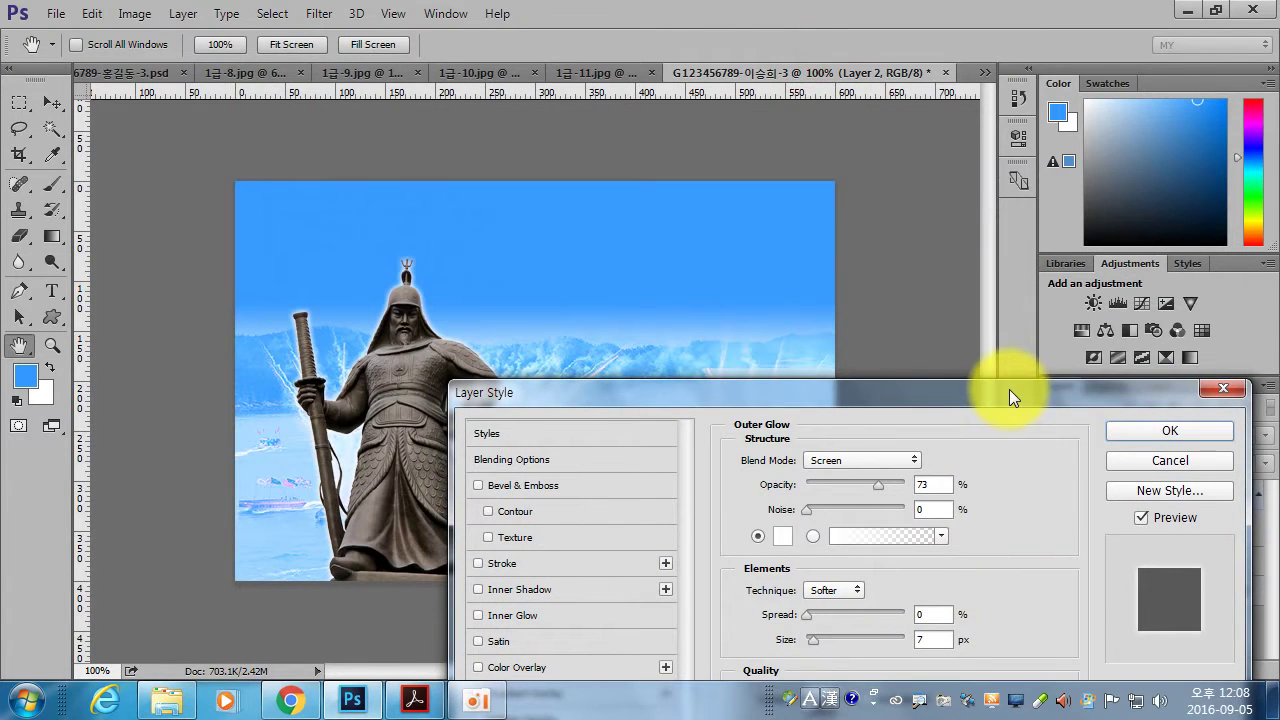
pyautogui.click(1190, 435)
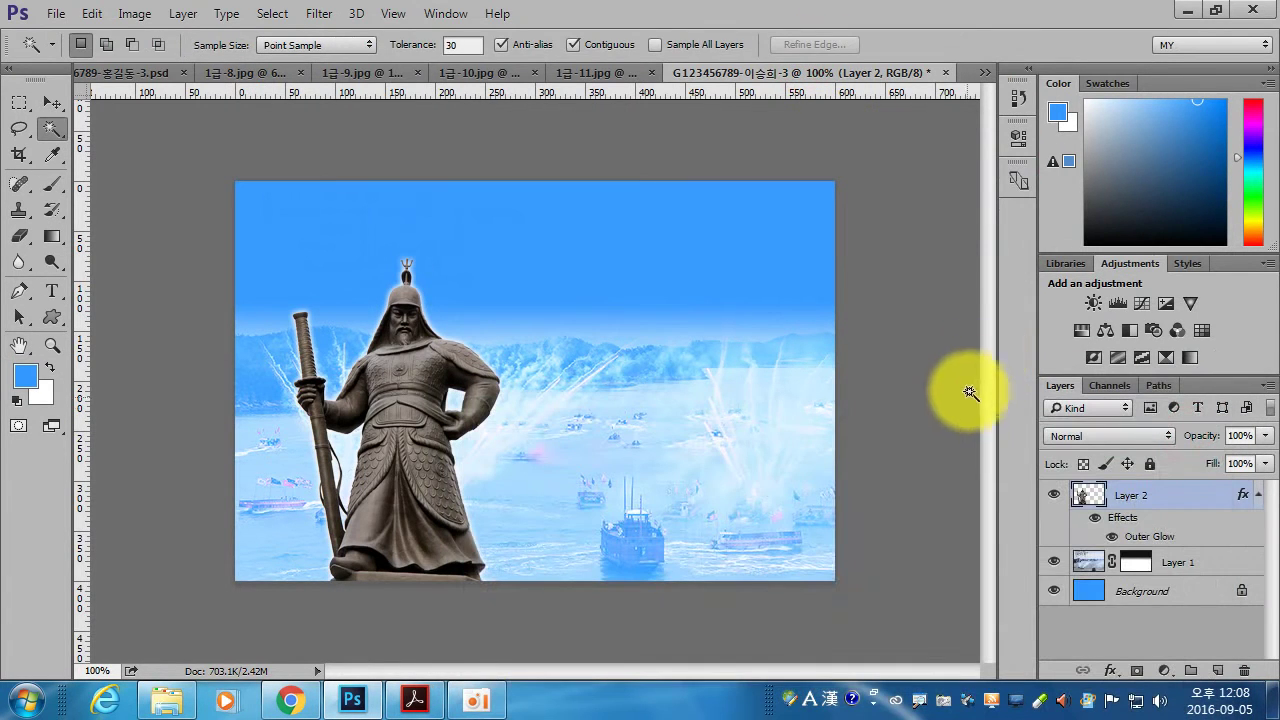
pyautogui.click(358, 72)
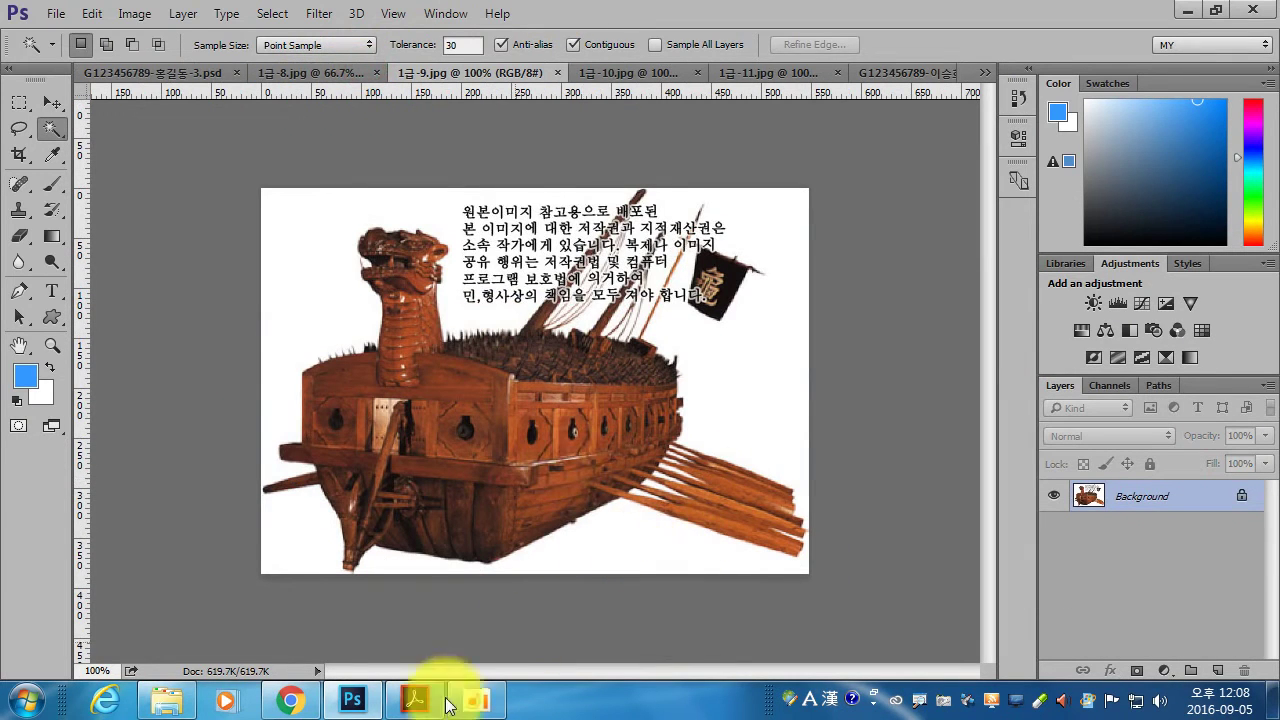
# Check the task sheet's effects list and sample output, confirming 1급-9.jpg needs Film Grain
pyautogui.click(415, 700)
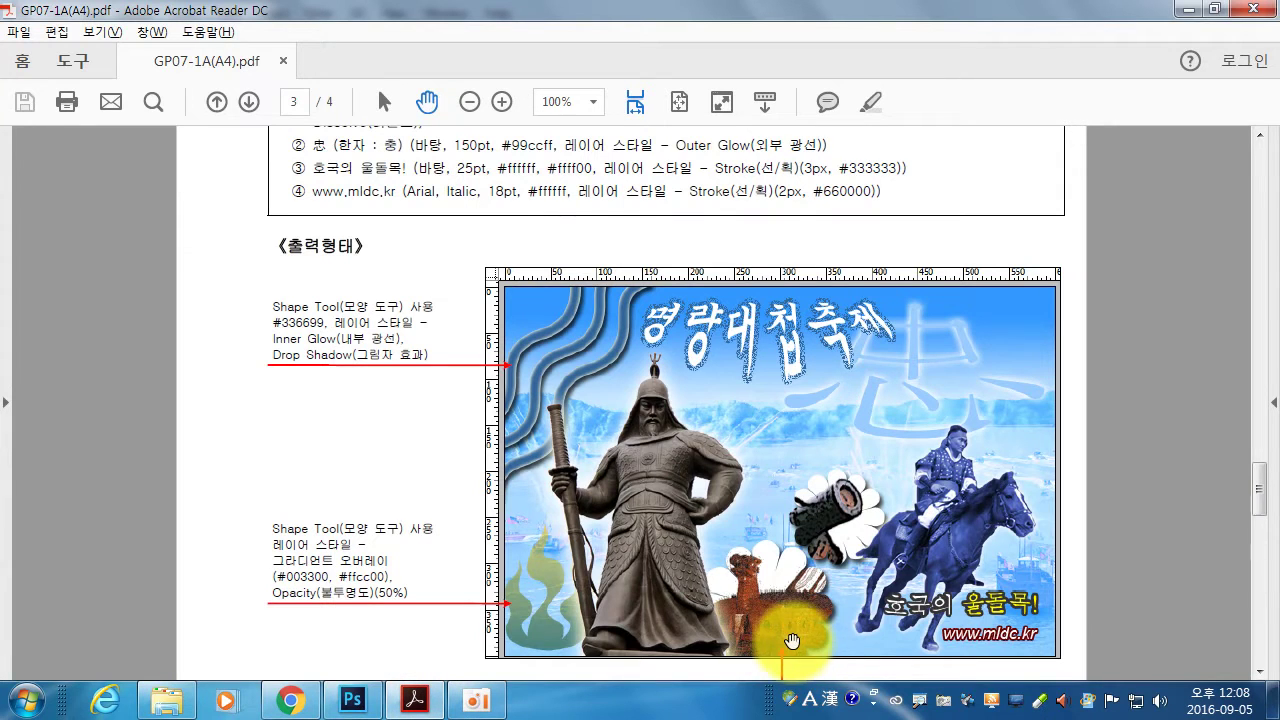
pyautogui.scroll(5, 660, 450)
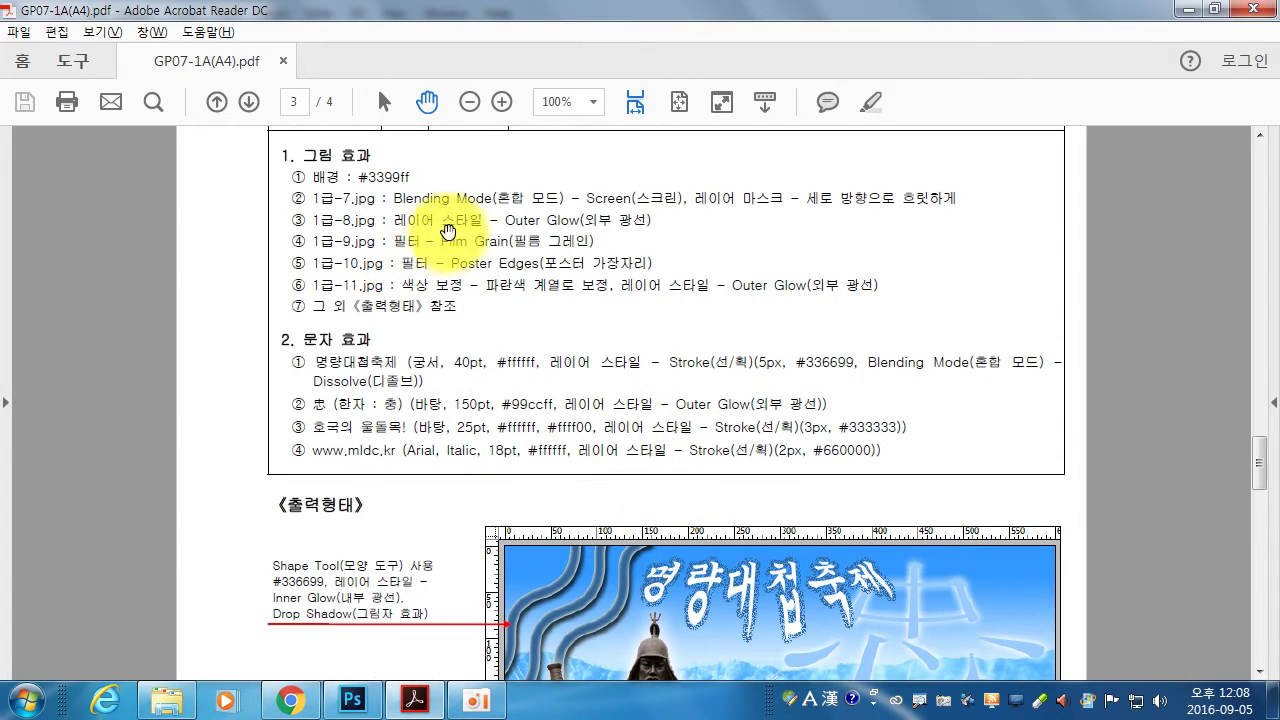
pyautogui.moveTo(703, 514); pyautogui.dragTo(723, 234)
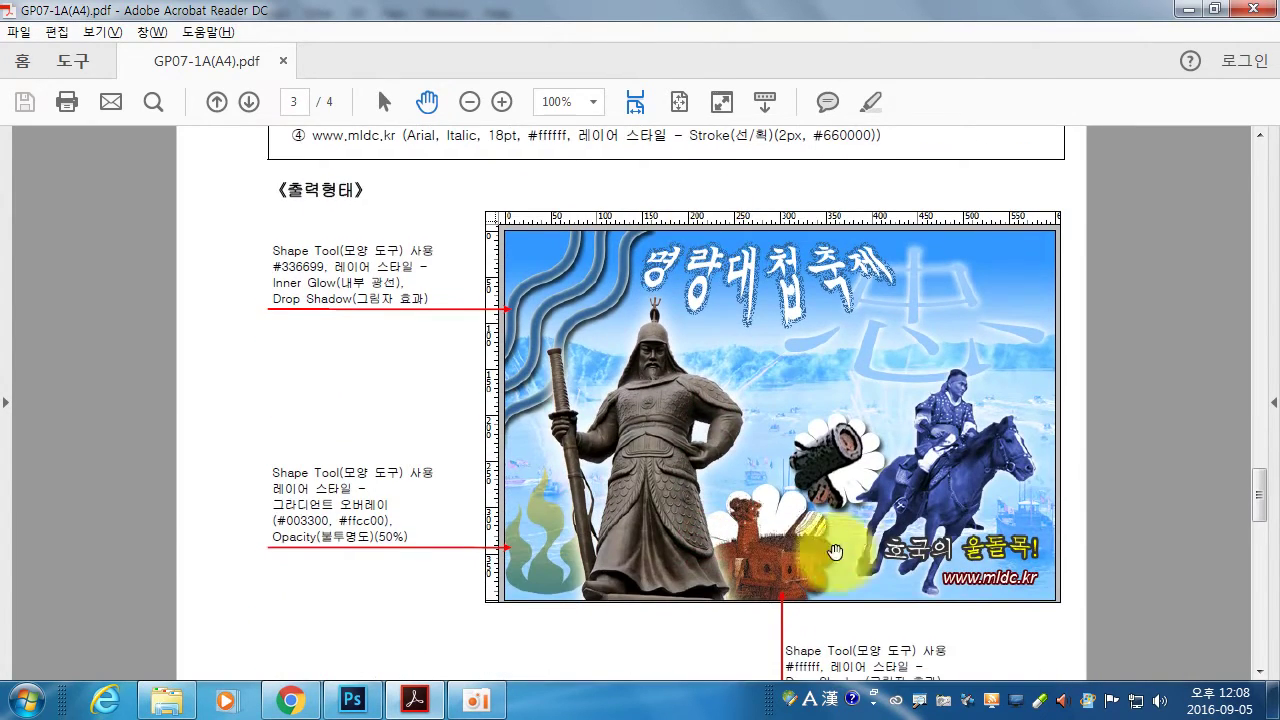
pyautogui.moveTo(795, 557); pyautogui.dragTo(756, 486)
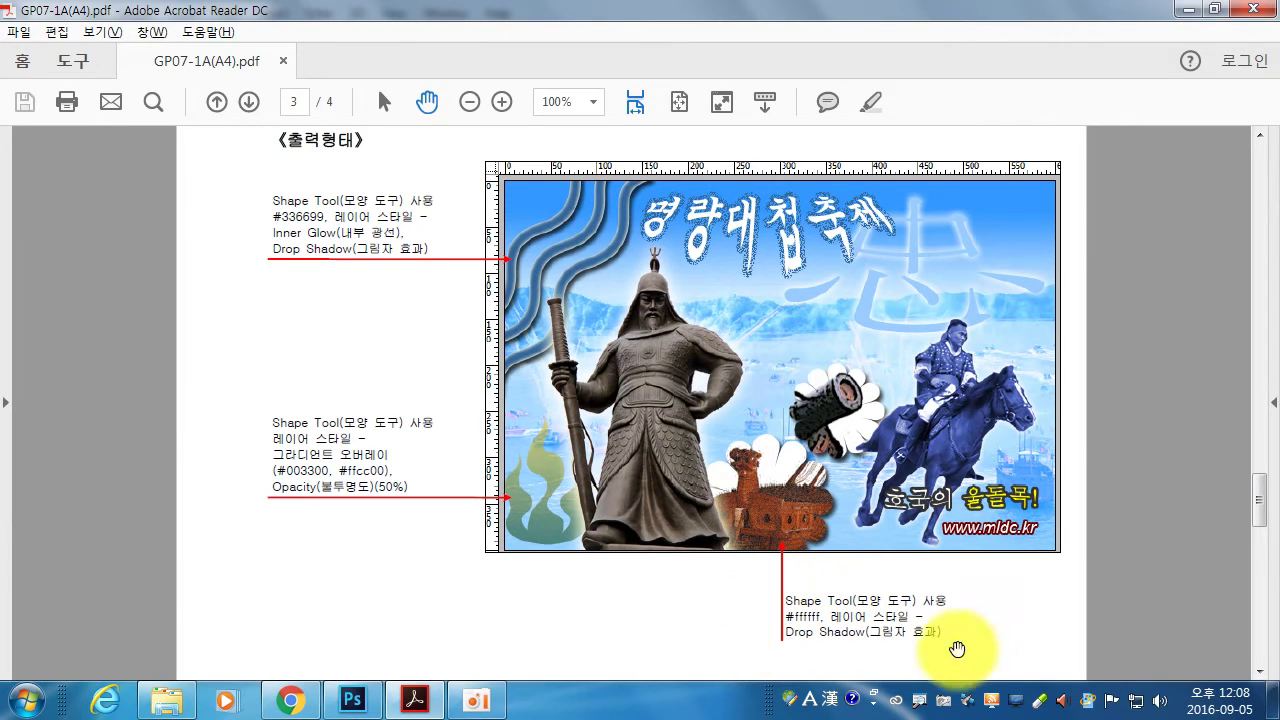
pyautogui.click(414, 699)
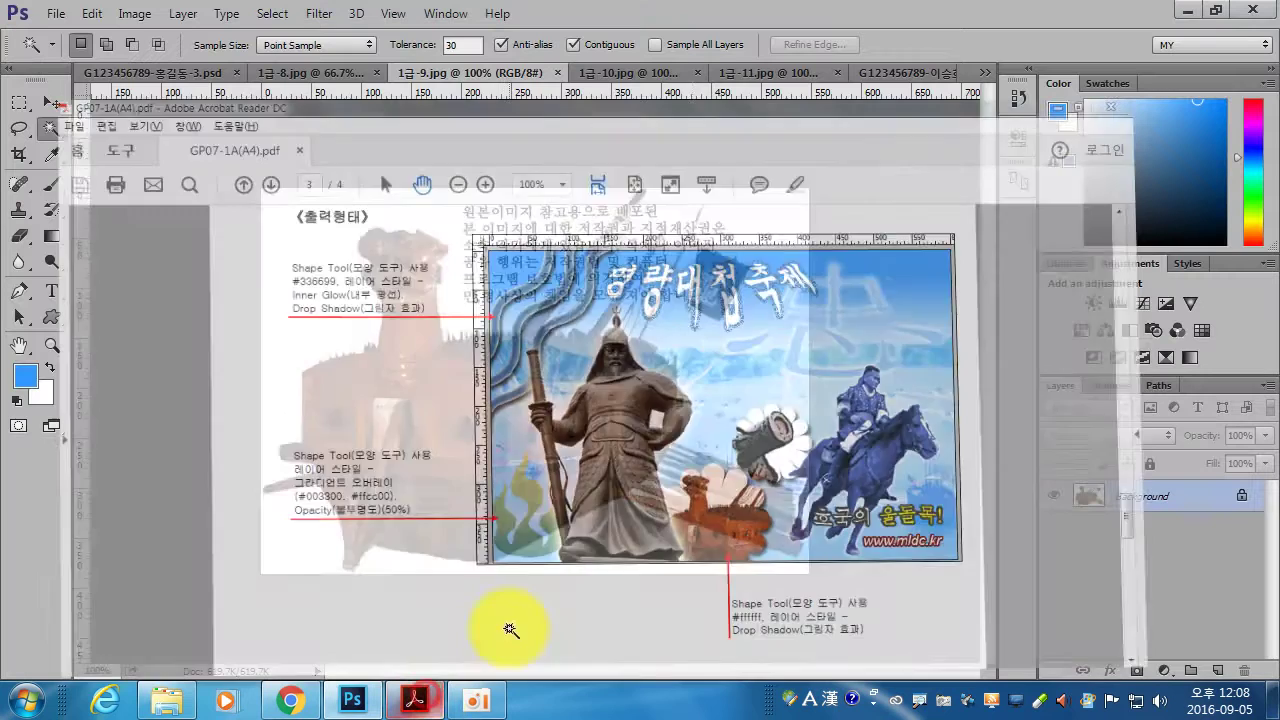
# Select the turtle ship via non-contiguous white selection inverted, and drag it into the poster as Layer 3
pyautogui.click(764, 372)
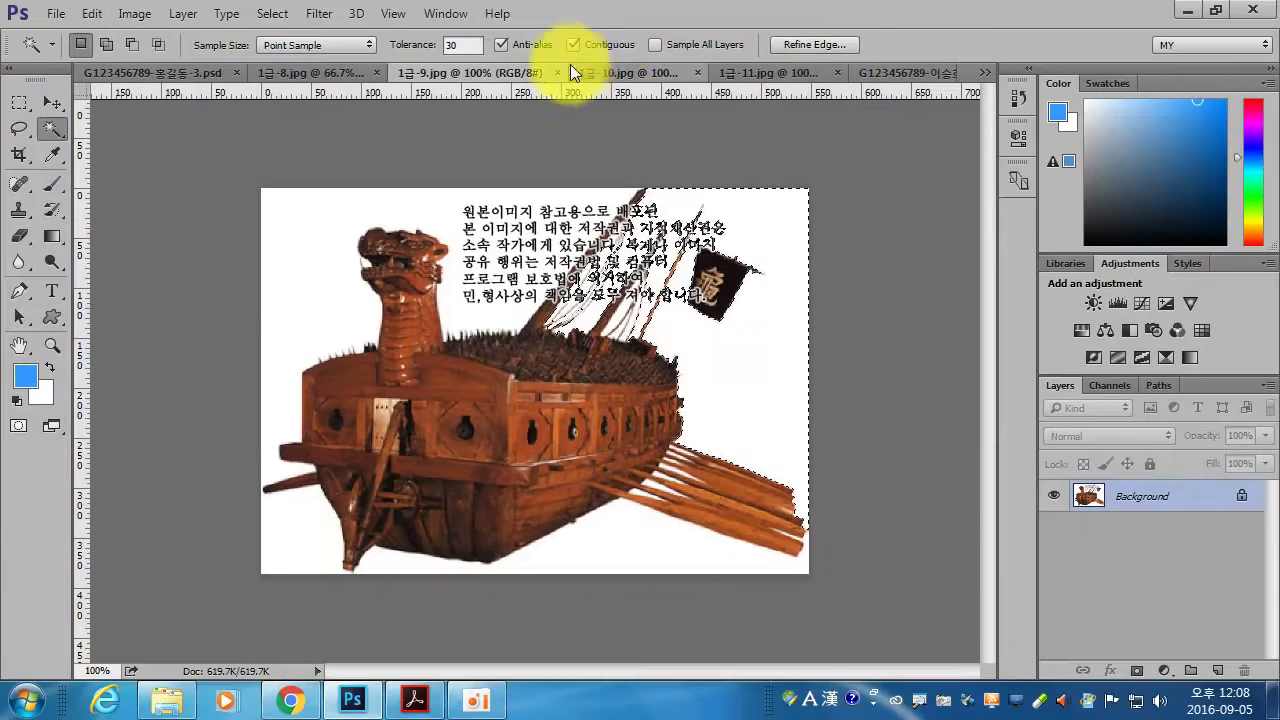
pyautogui.click(578, 45)
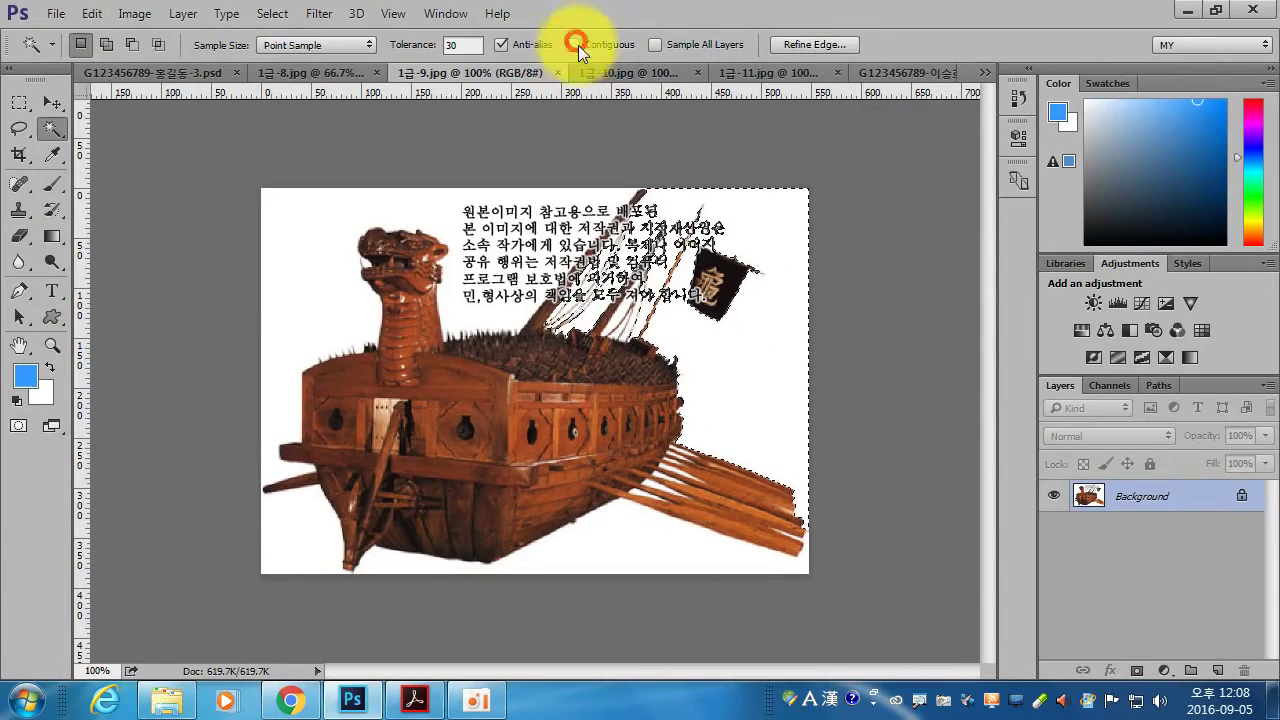
pyautogui.click(734, 336)
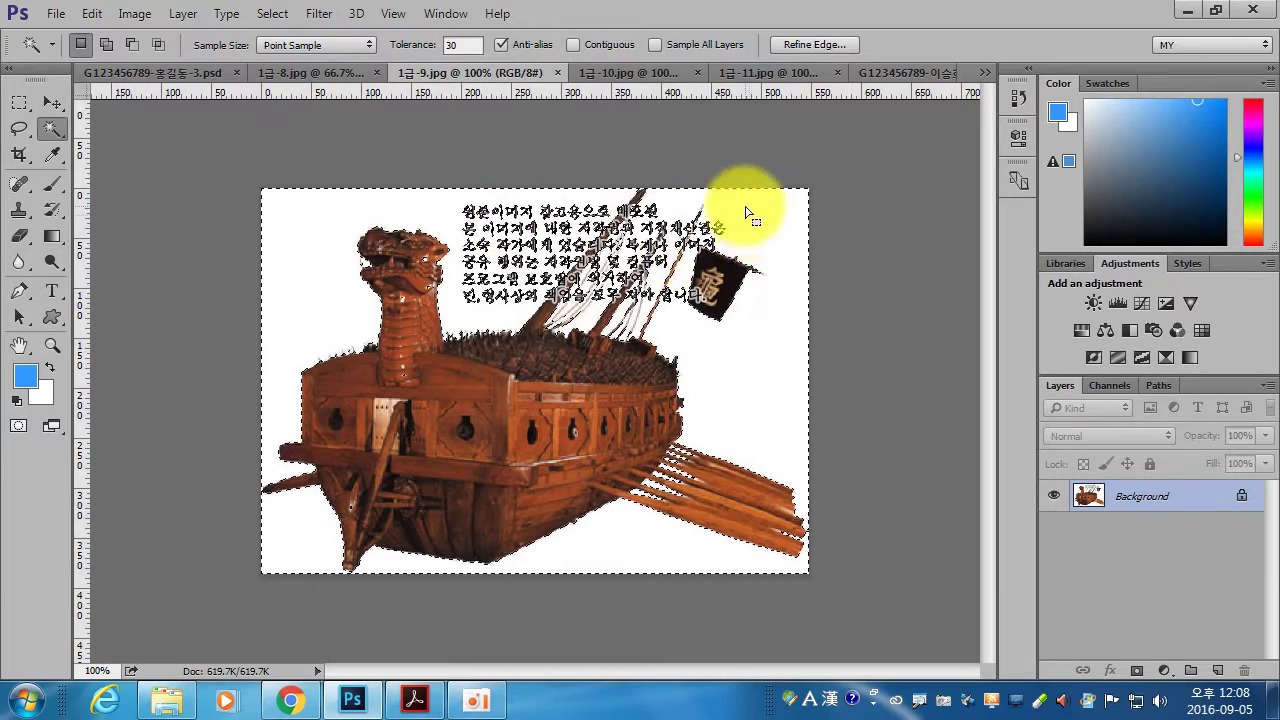
pyautogui.click(270, 13)
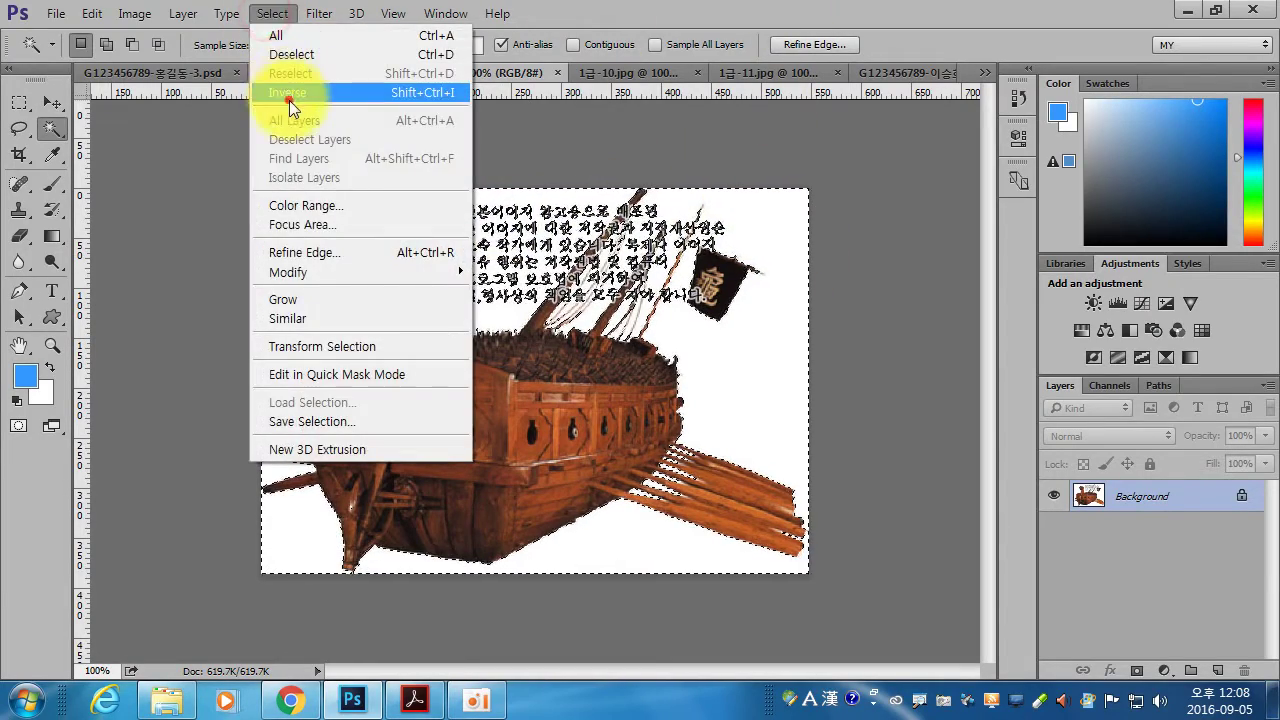
pyautogui.click(289, 92)
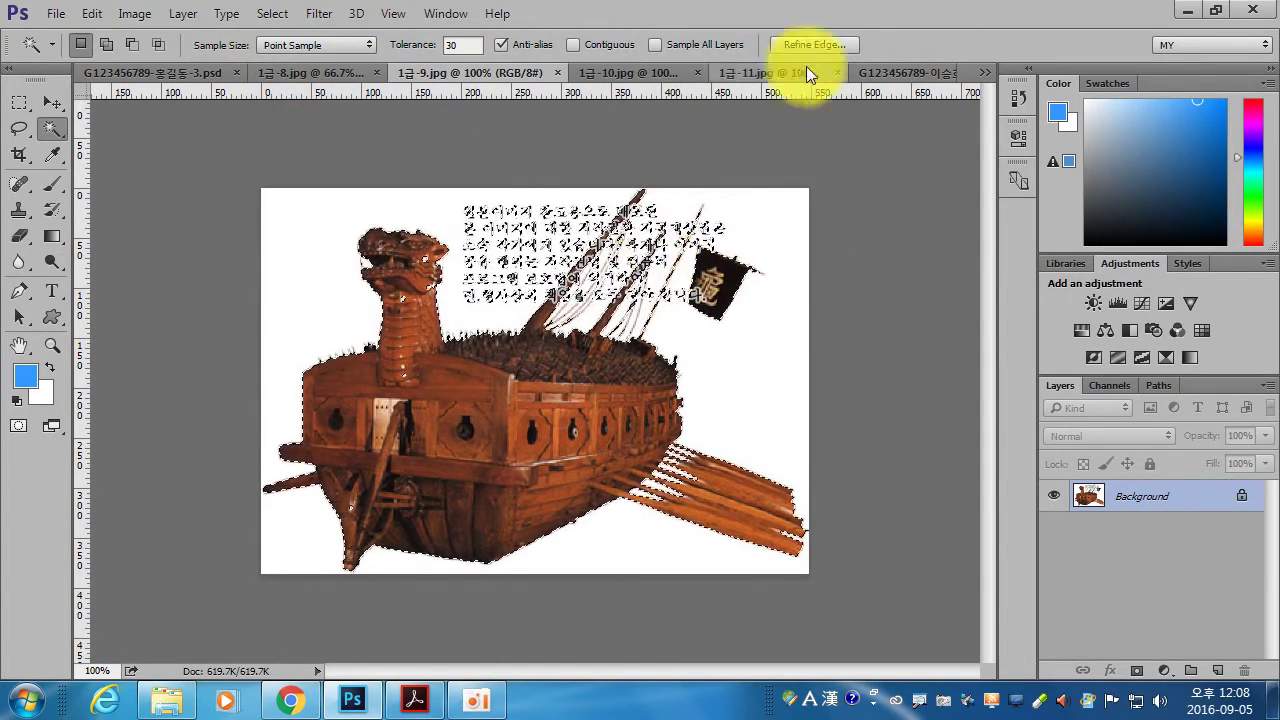
pyautogui.click(885, 73)
pyautogui.moveTo(652, 520); pyautogui.dragTo(652, 516)
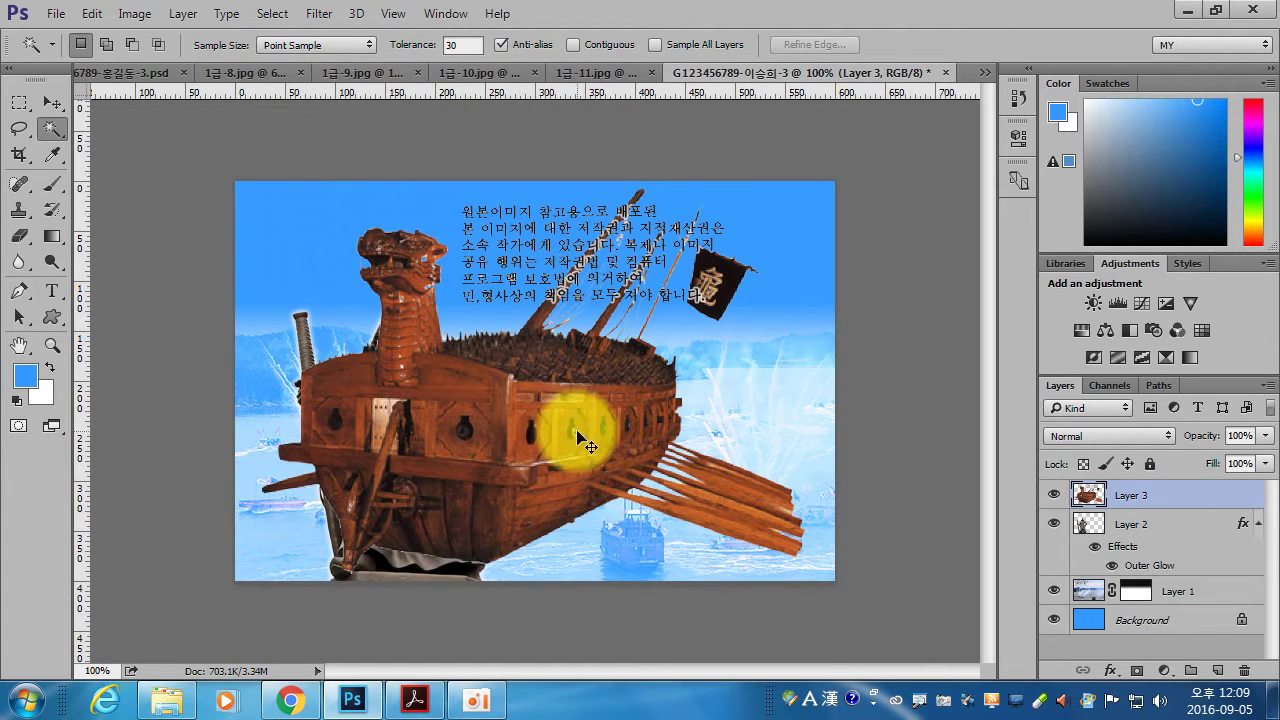
# Scale the turtle ship to about 38% and place it at the bottom, right of the statue's base
pyautogui.hotkey('ctrl', 't')
pyautogui.moveTo(257, 186)
pyautogui.mouseDown()
pyautogui.moveTo(523, 425)
pyautogui.moveTo(580, 452)
pyautogui.mouseUp()
pyautogui.moveTo(673, 548); pyautogui.dragTo(545, 573)
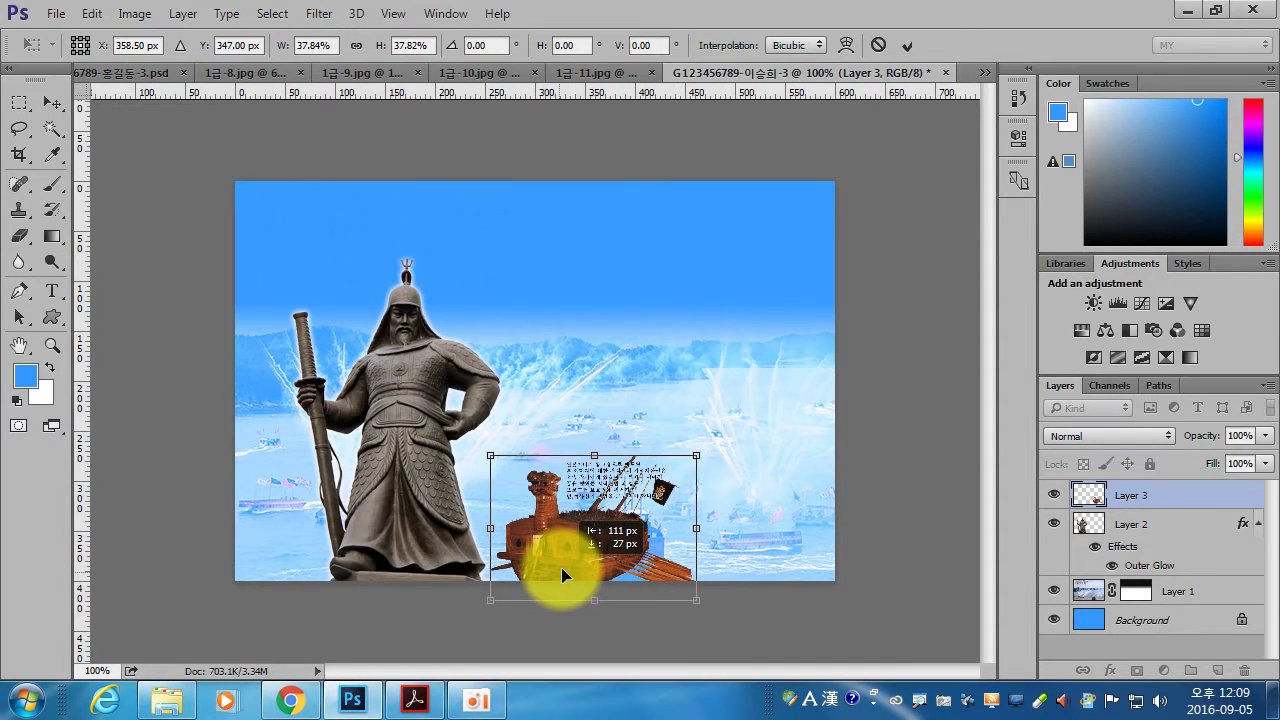
pyautogui.press('Return')
pyautogui.press('w')
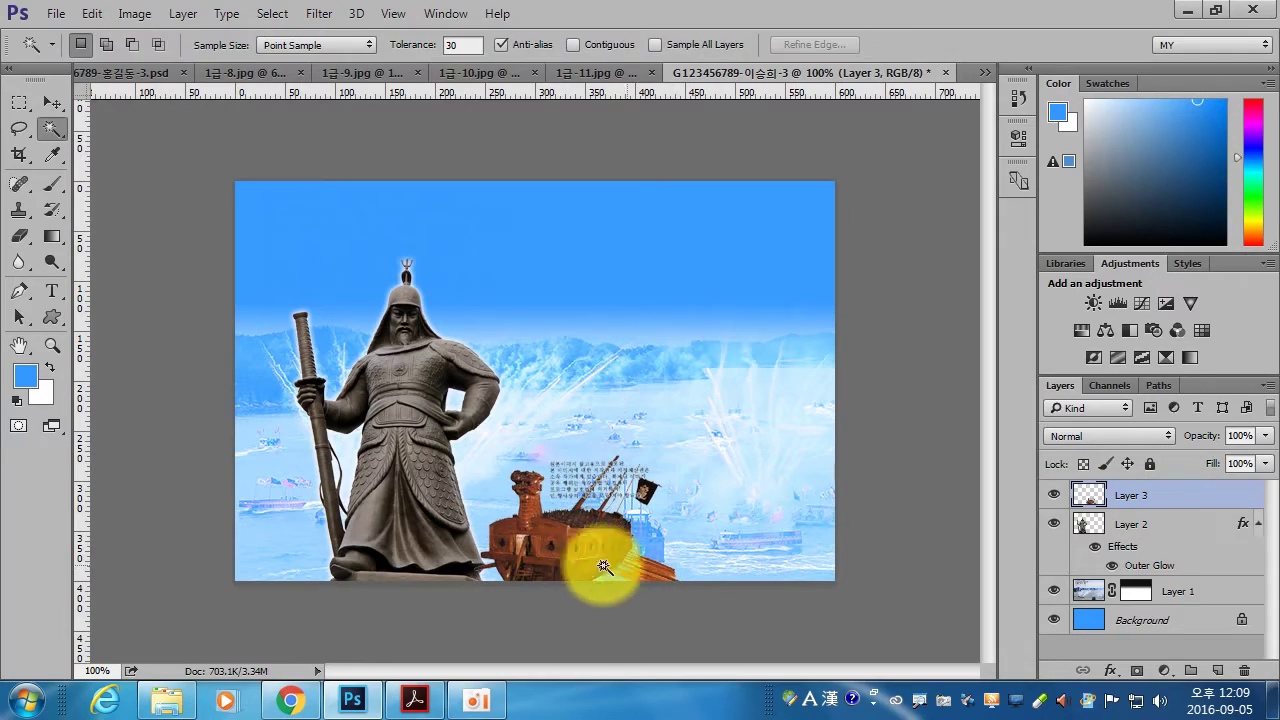
pyautogui.click(322, 14)
# Apply Film Grain (grain 5, highlight area 0, intensity 10) to the ship, then check the reference PDF
pyautogui.click(360, 88)
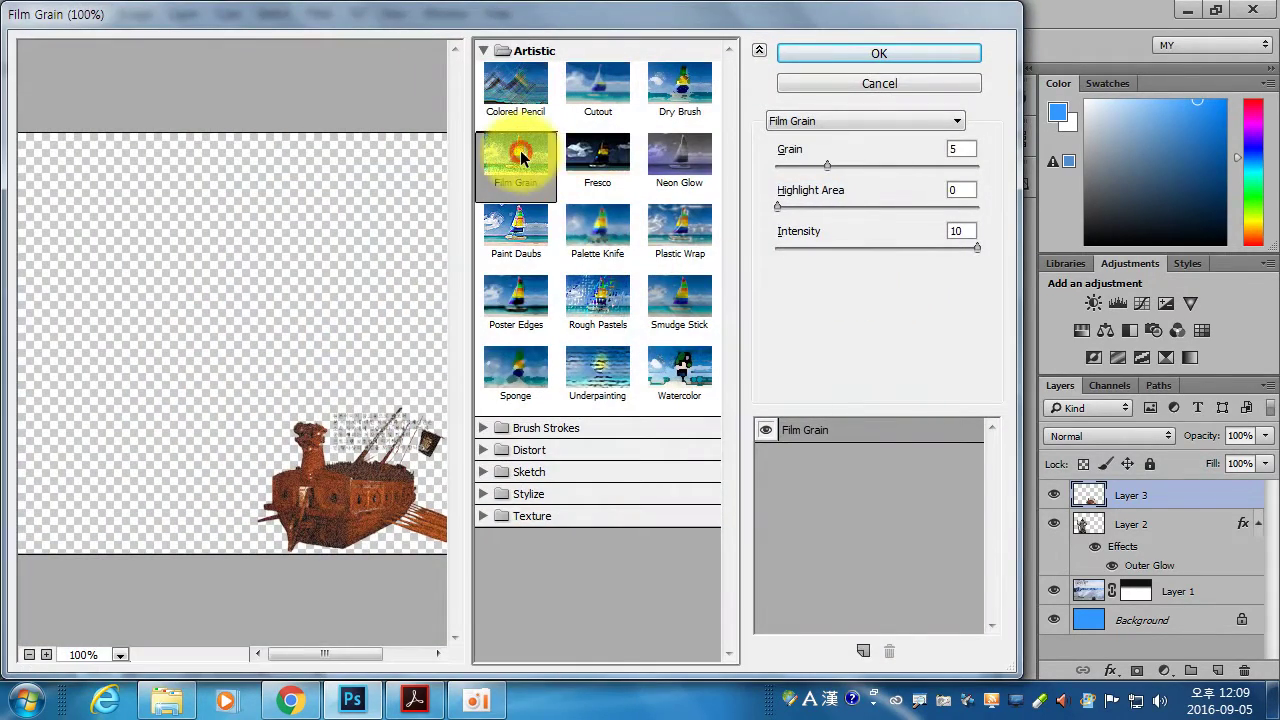
pyautogui.click(879, 53)
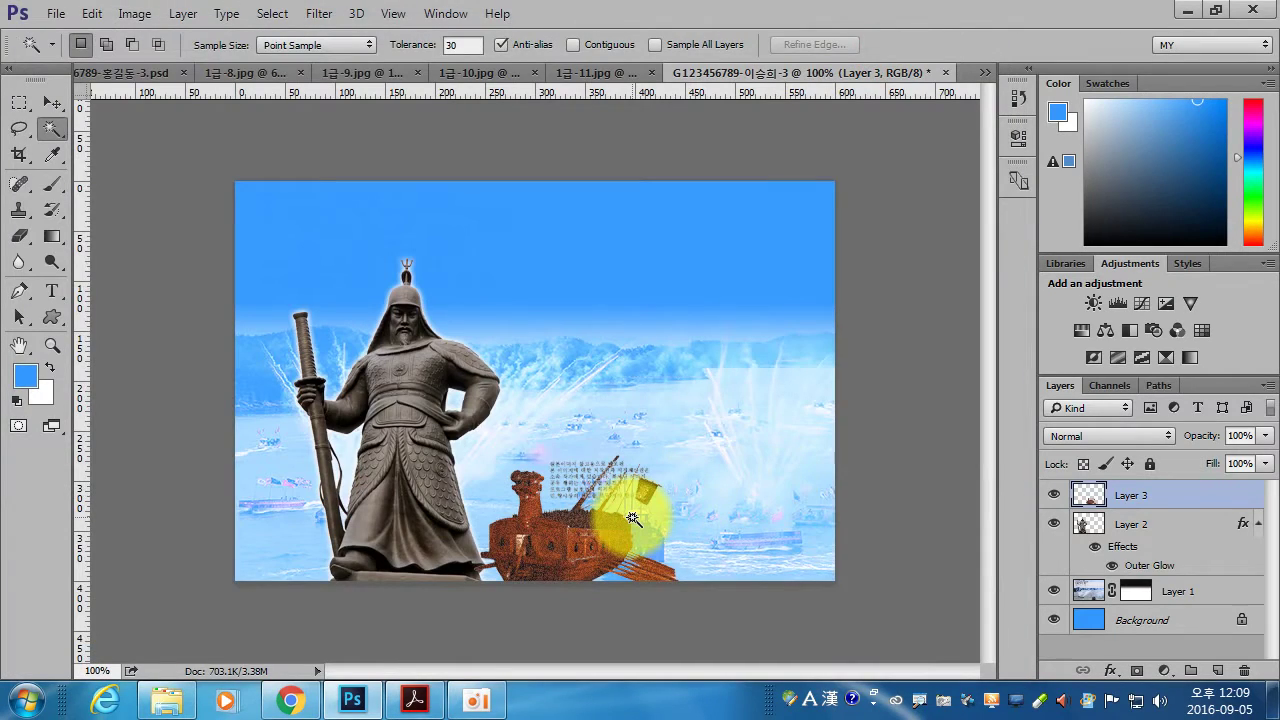
pyautogui.click(414, 700)
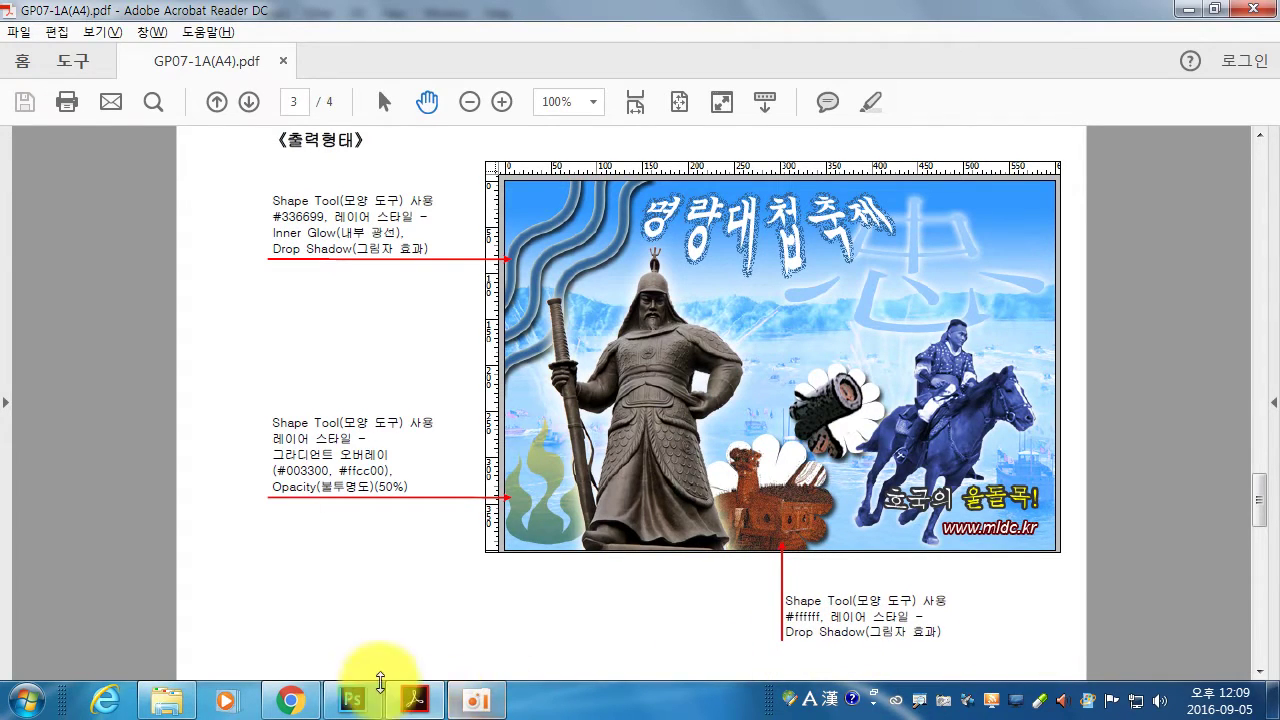
pyautogui.moveTo(414, 700)
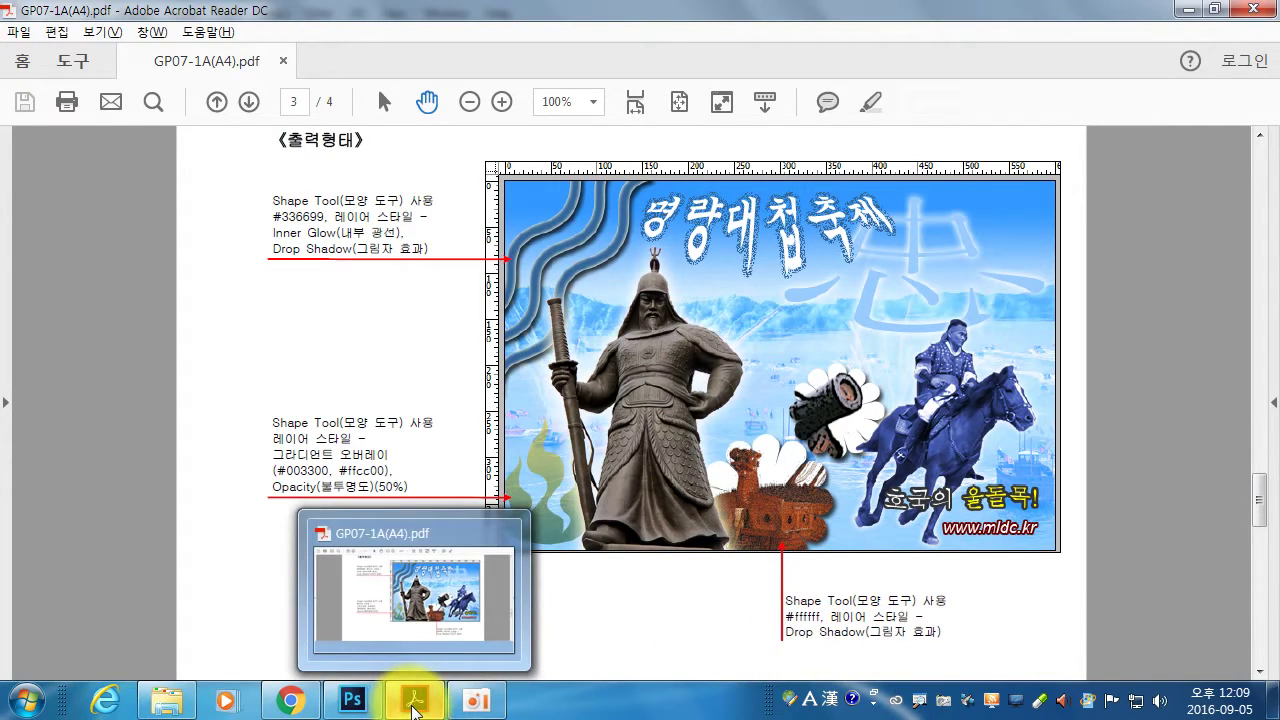
pyautogui.click(352, 700)
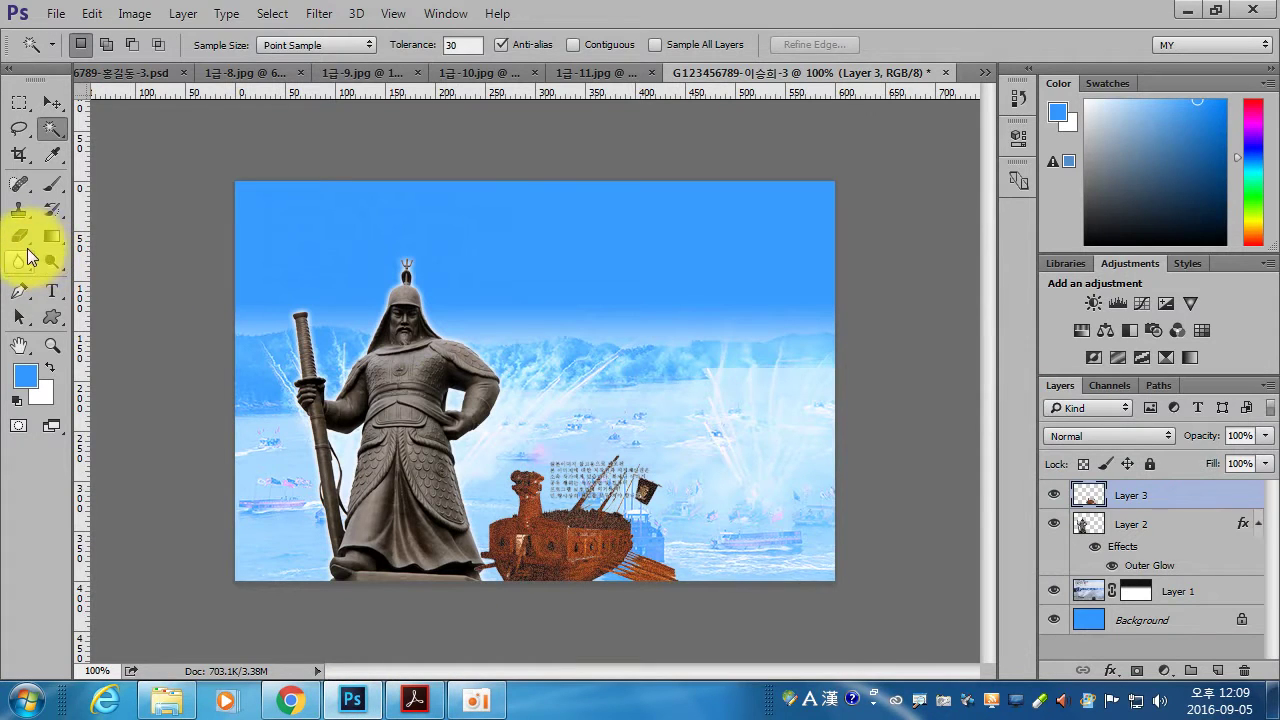
# Select the Custom Shape tool with pure white #ffffff as the foreground colour
pyautogui.click(54, 318)
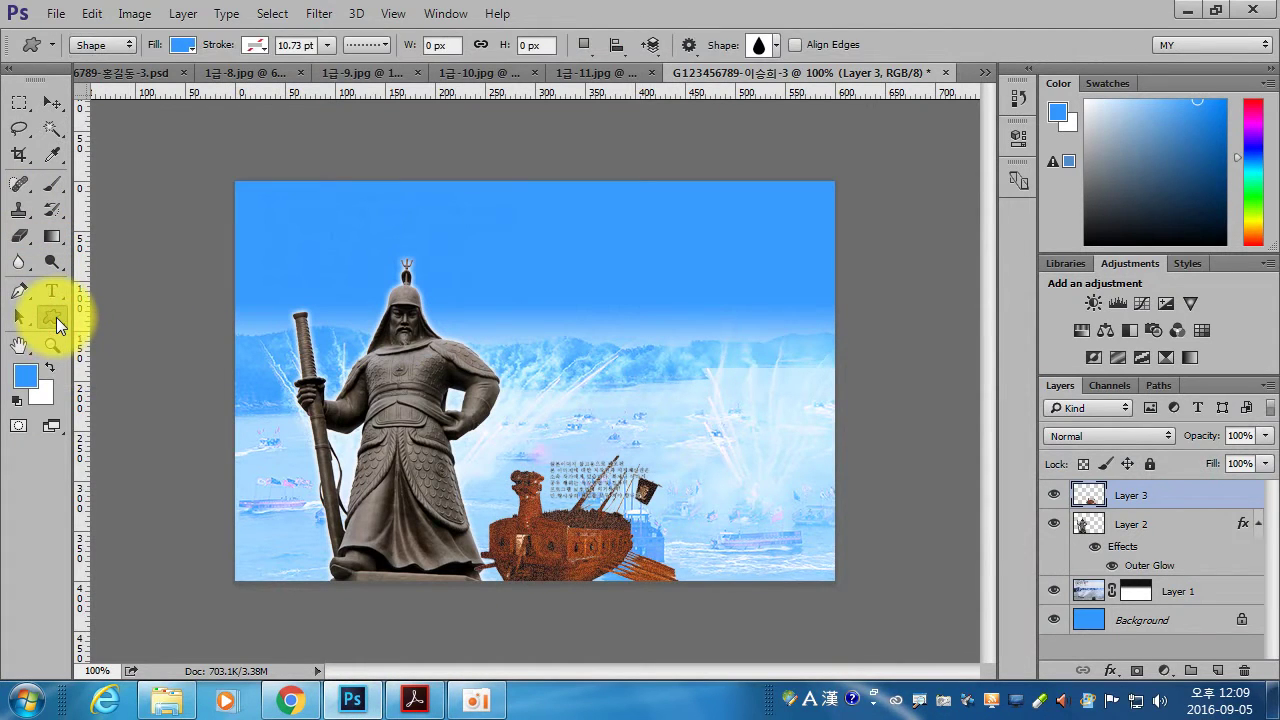
pyautogui.click(25, 375)
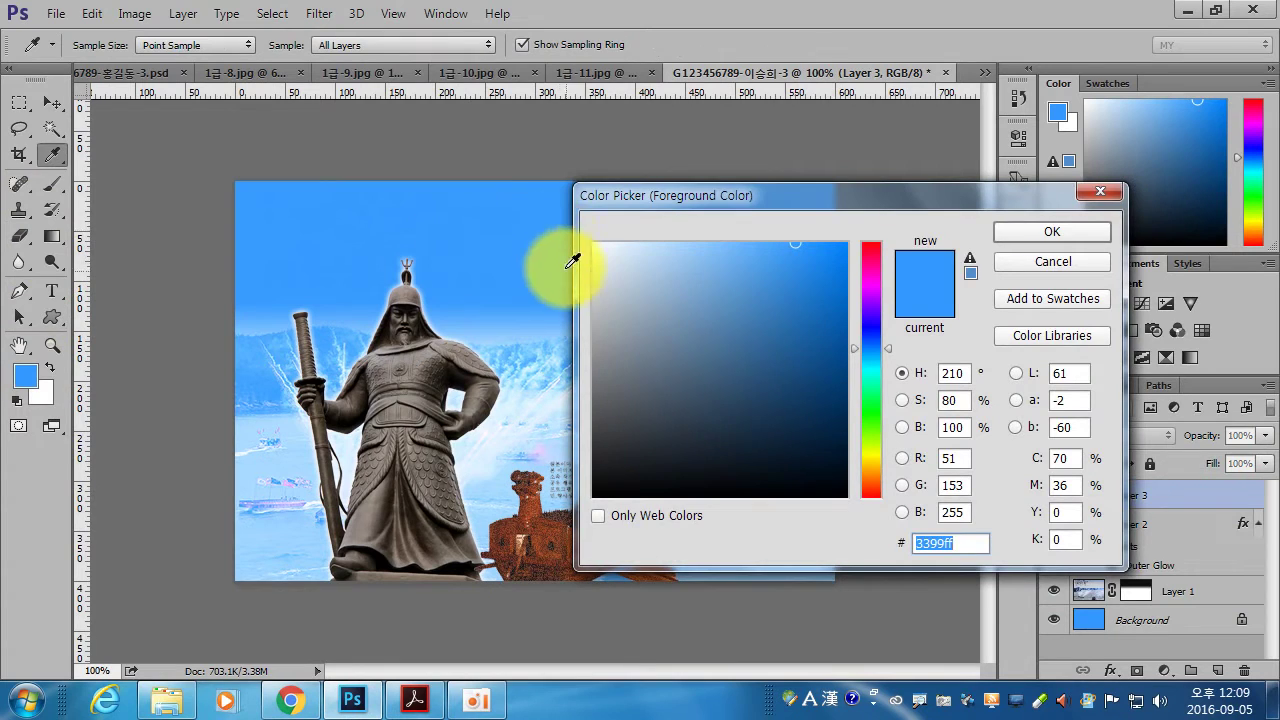
pyautogui.click(597, 245)
pyautogui.moveTo(597, 245); pyautogui.dragTo(566, 201)
pyautogui.click(1017, 232)
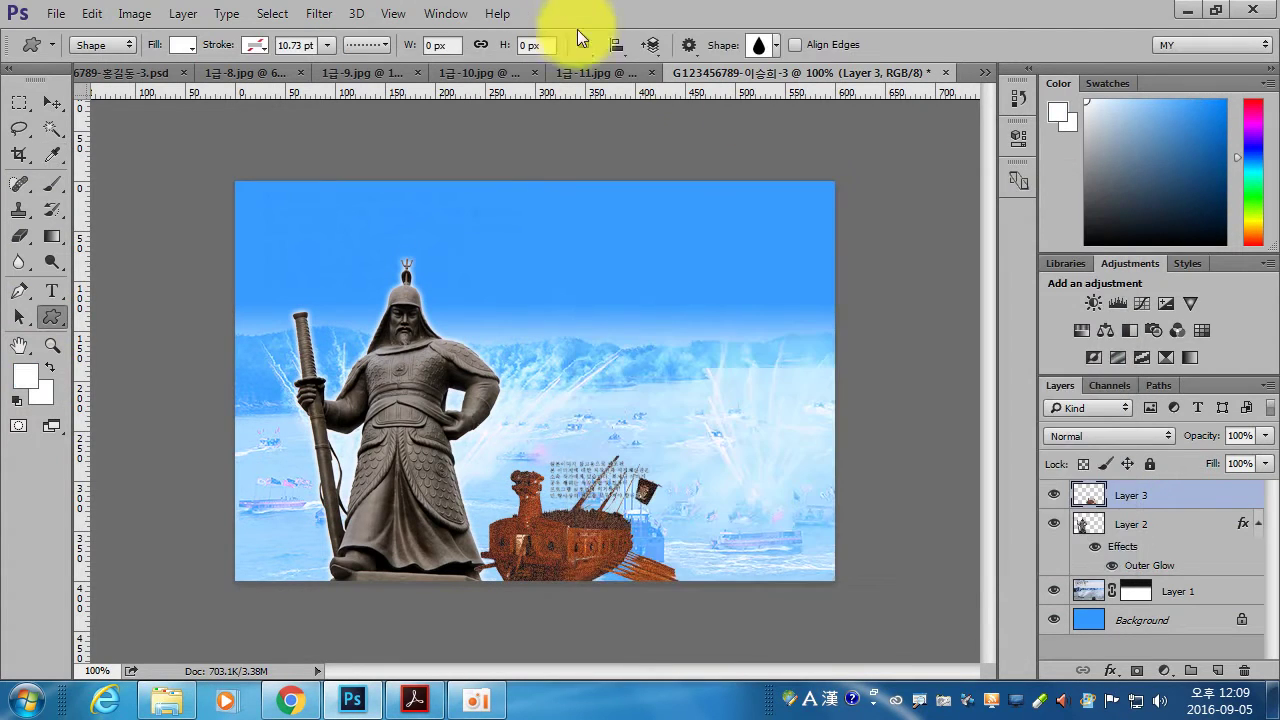
# Pick the flower shape and draw it over the turtle ship
pyautogui.click(777, 42)
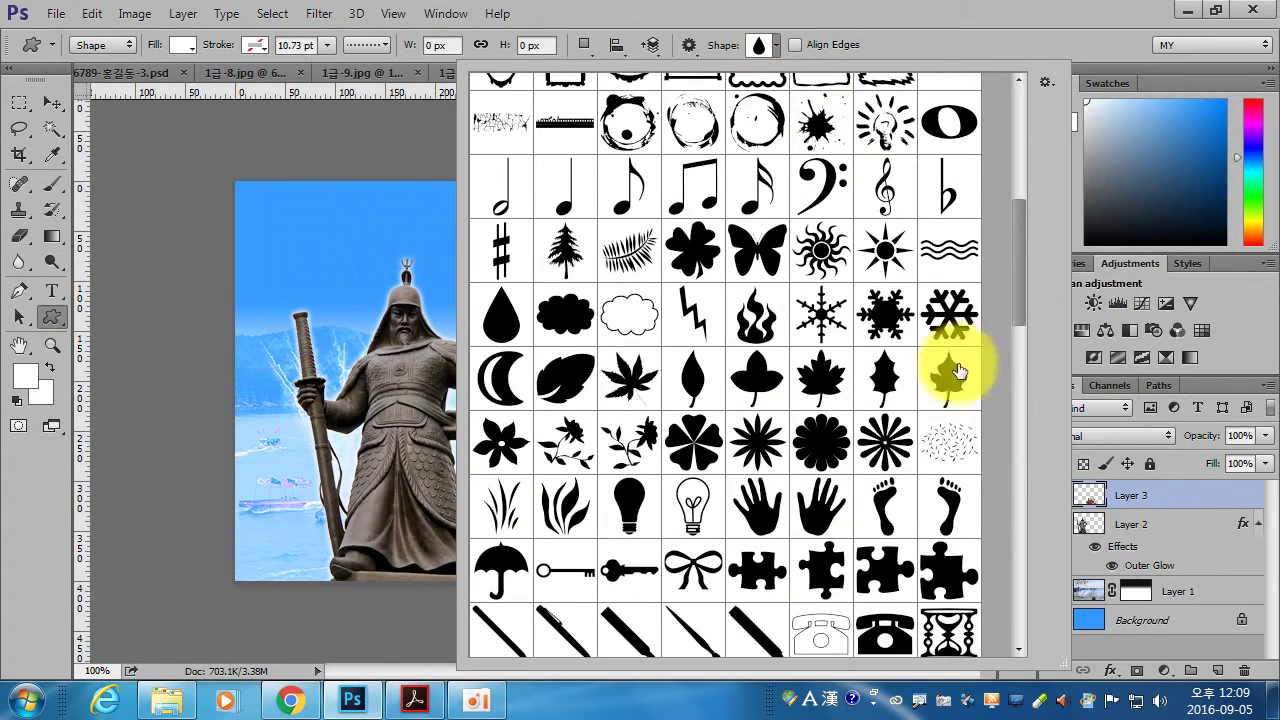
pyautogui.moveTo(1018, 274)
pyautogui.mouseDown()
pyautogui.moveTo(1021, 204)
pyautogui.moveTo(1022, 292)
pyautogui.mouseUp()
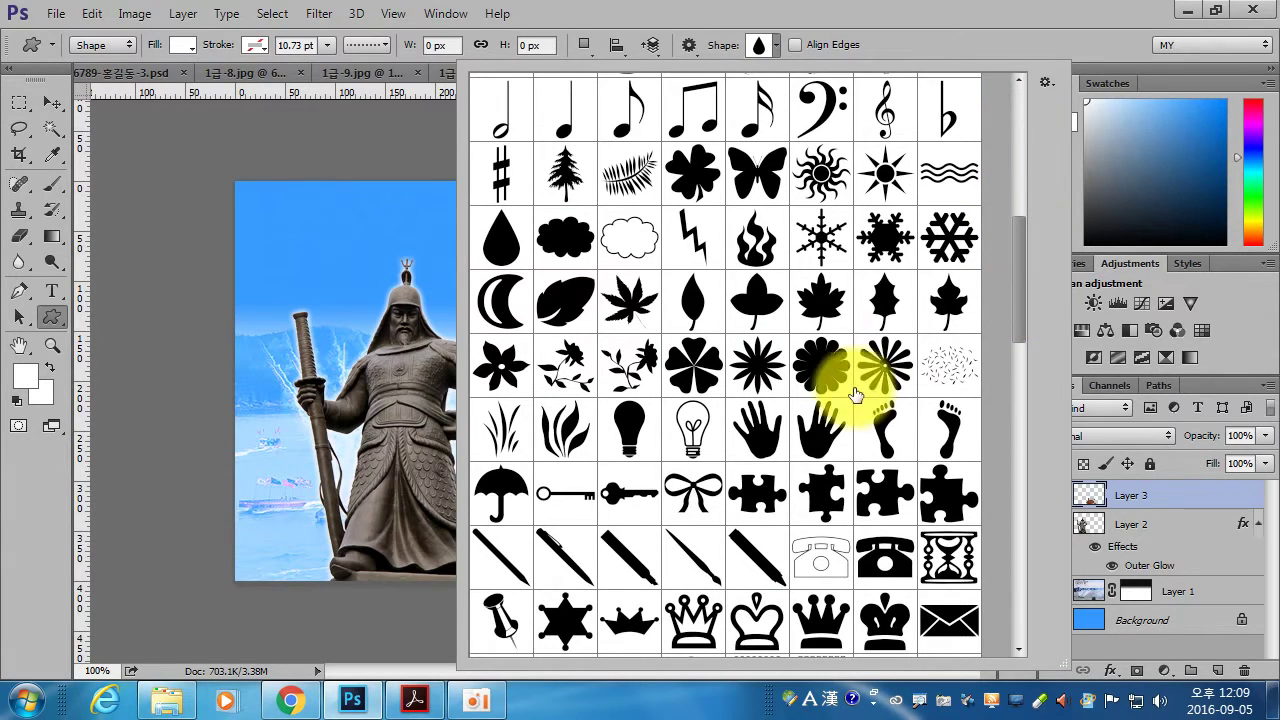
pyautogui.click(821, 363)
pyautogui.doubleClick(818, 375)
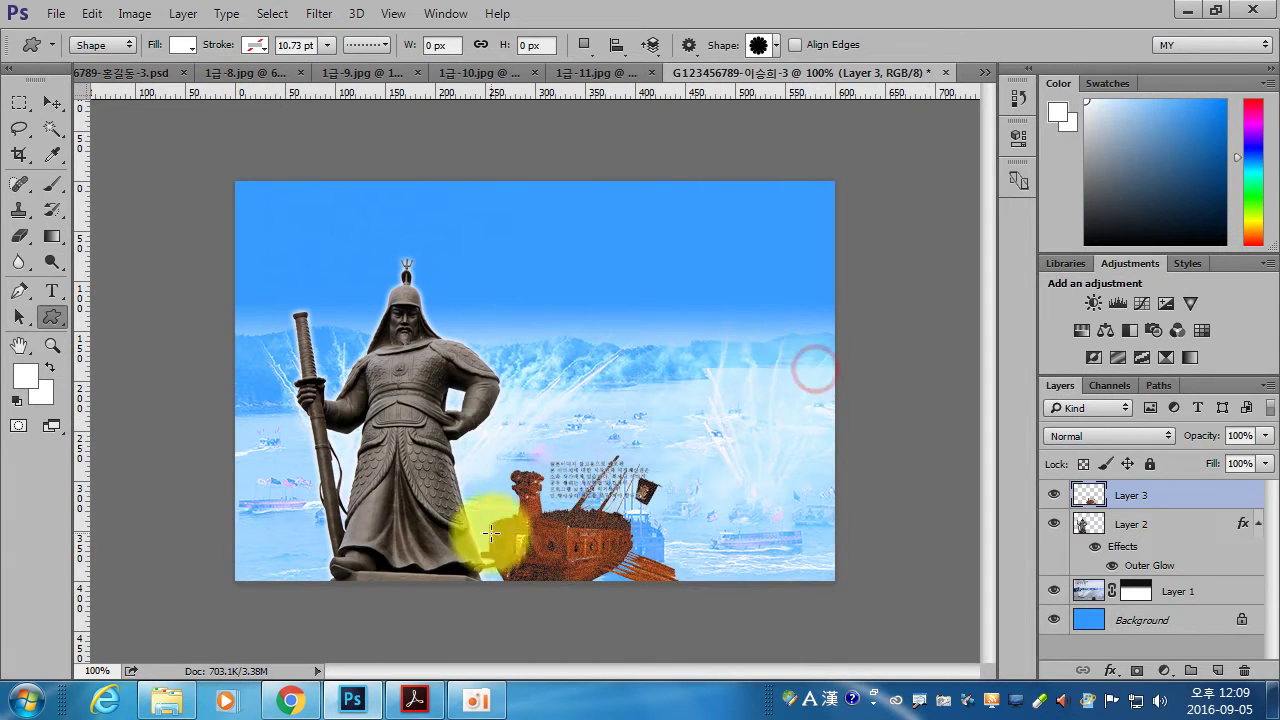
pyautogui.moveTo(490, 445); pyautogui.dragTo(675, 601)
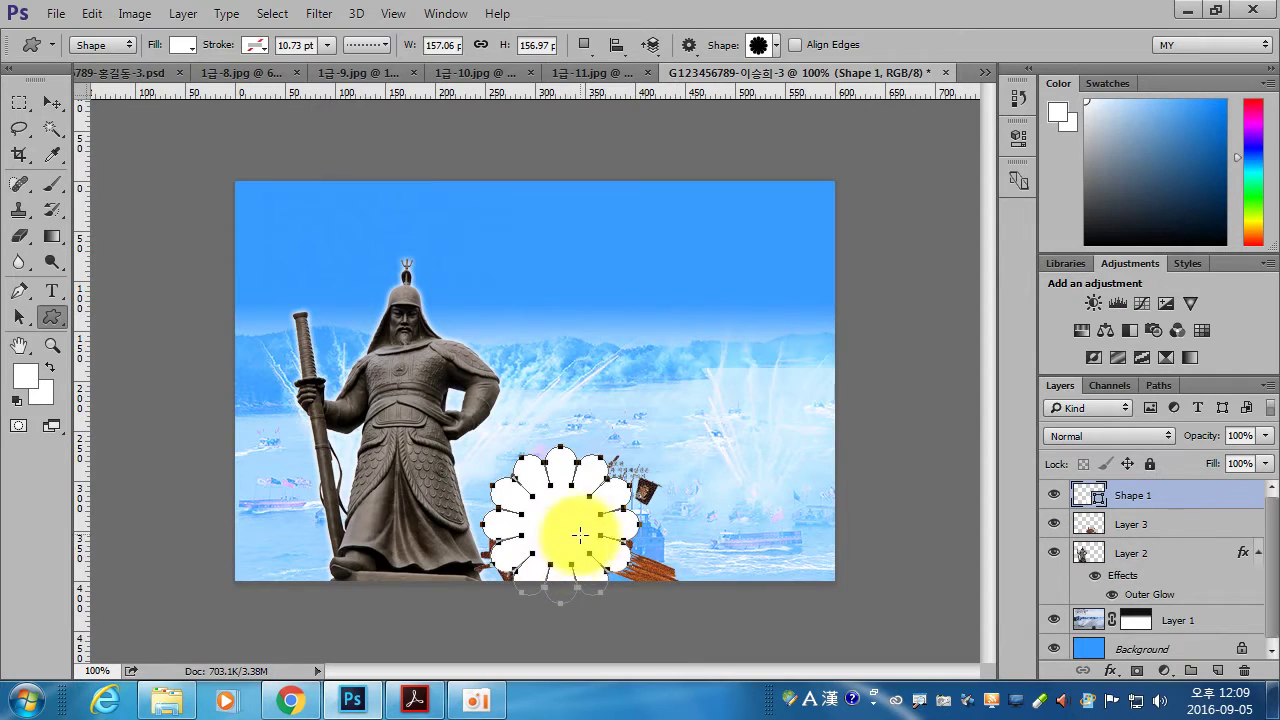
# Nudge the flower shape slightly left with the Move tool
pyautogui.click(50, 103)
pyautogui.moveTo(540, 524); pyautogui.dragTo(532, 522)
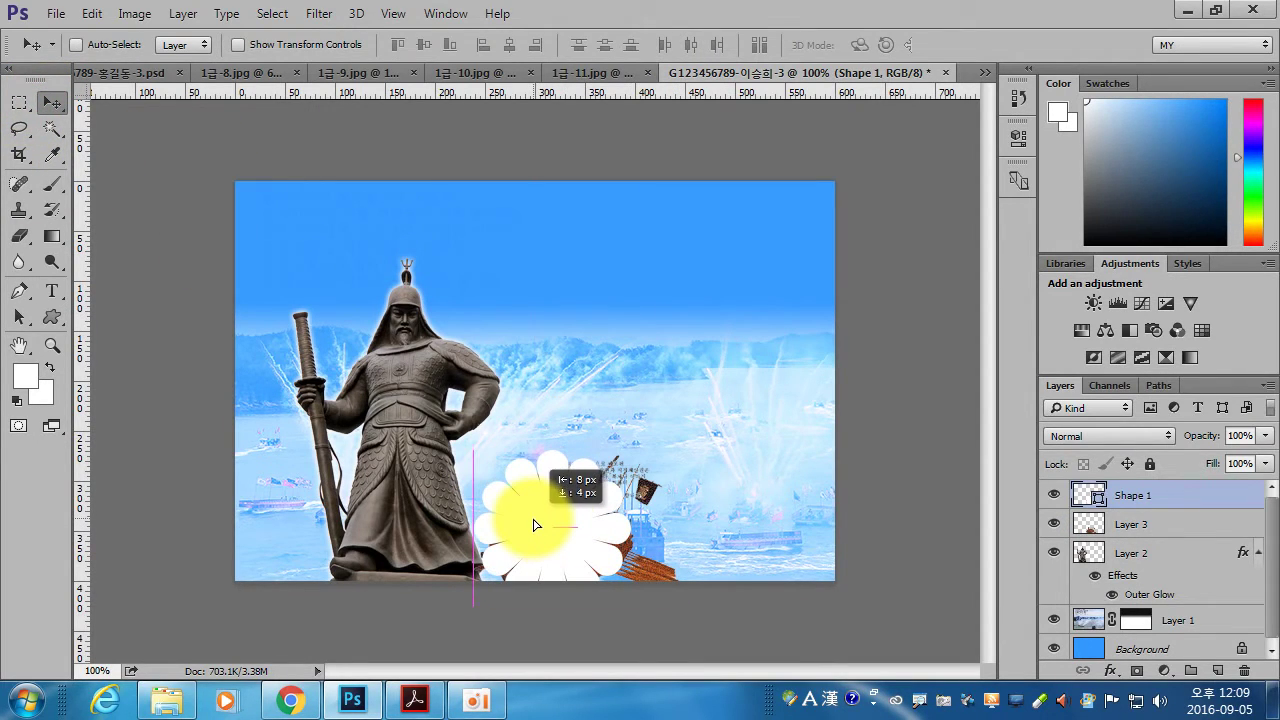
pyautogui.moveTo(532, 522); pyautogui.dragTo(534, 523)
pyautogui.doubleClick(1186, 494)
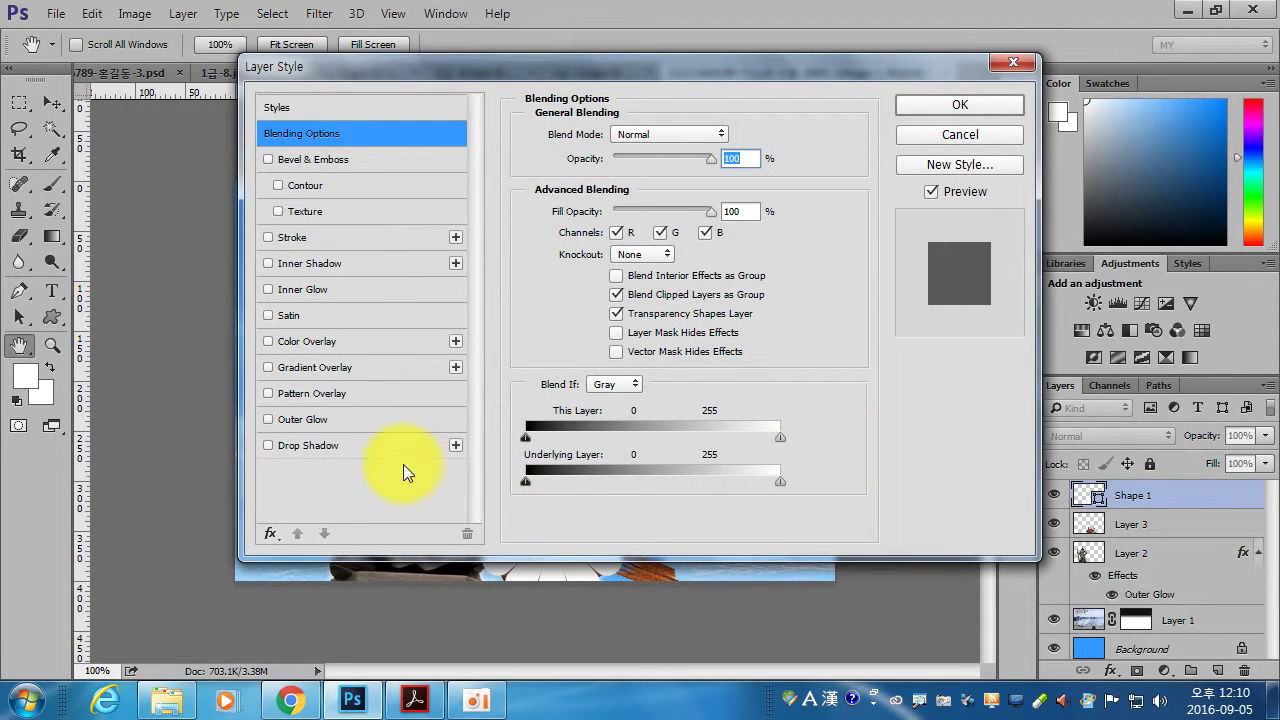
# Give Shape 1 a Drop Shadow: 74% opacity, 127° angle, 11 px distance, 7 px size
pyautogui.click(345, 420)
pyautogui.click(340, 445)
pyautogui.click(295, 419)
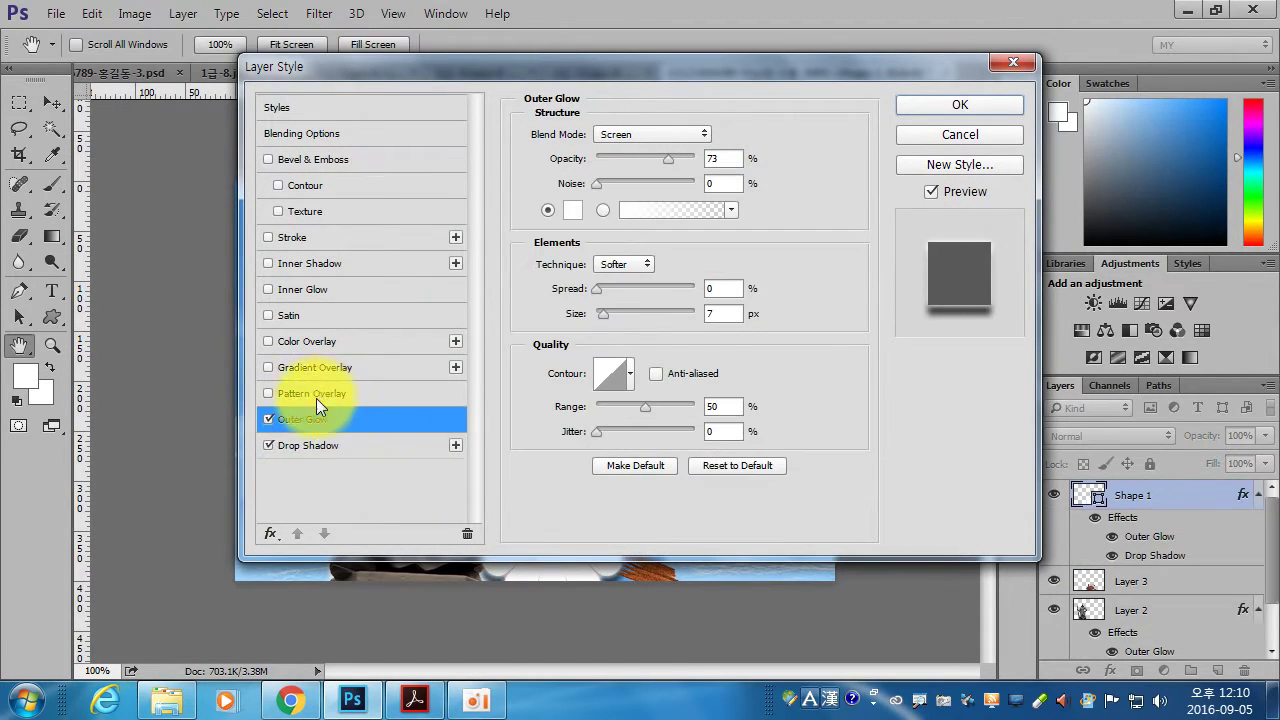
pyautogui.click(270, 421)
pyautogui.click(338, 450)
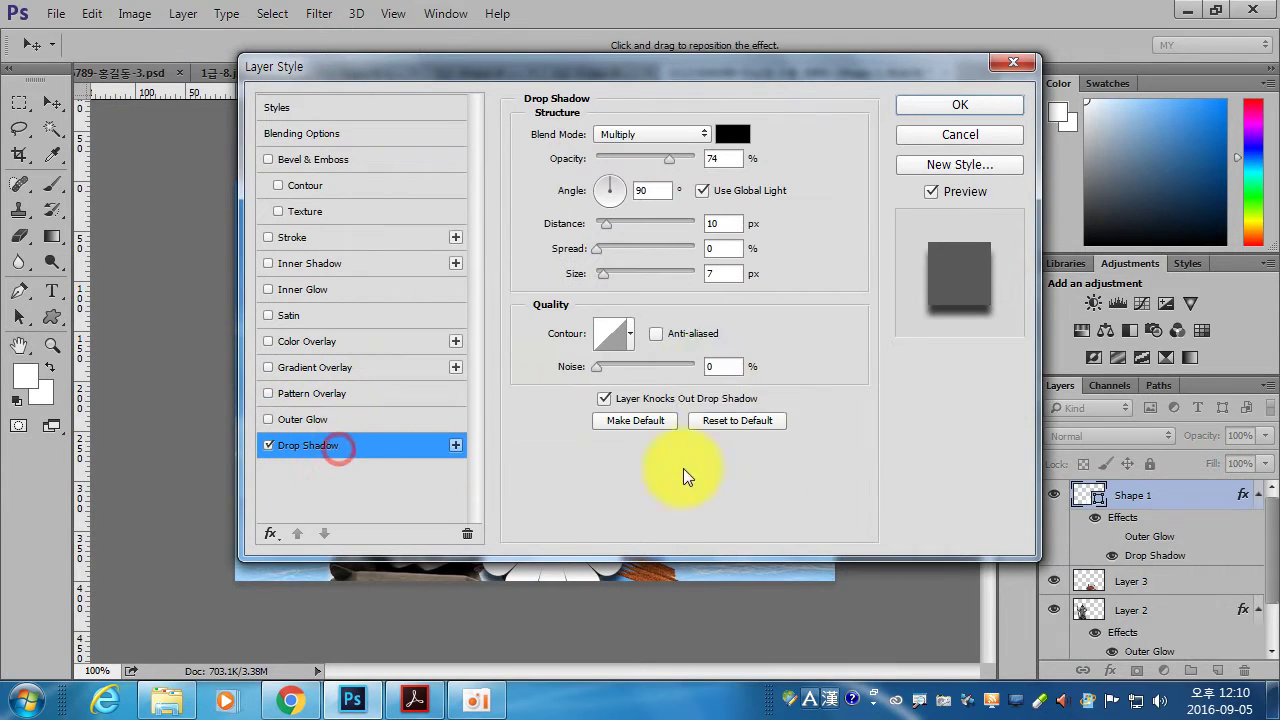
pyautogui.moveTo(701, 76); pyautogui.dragTo(1228, 306)
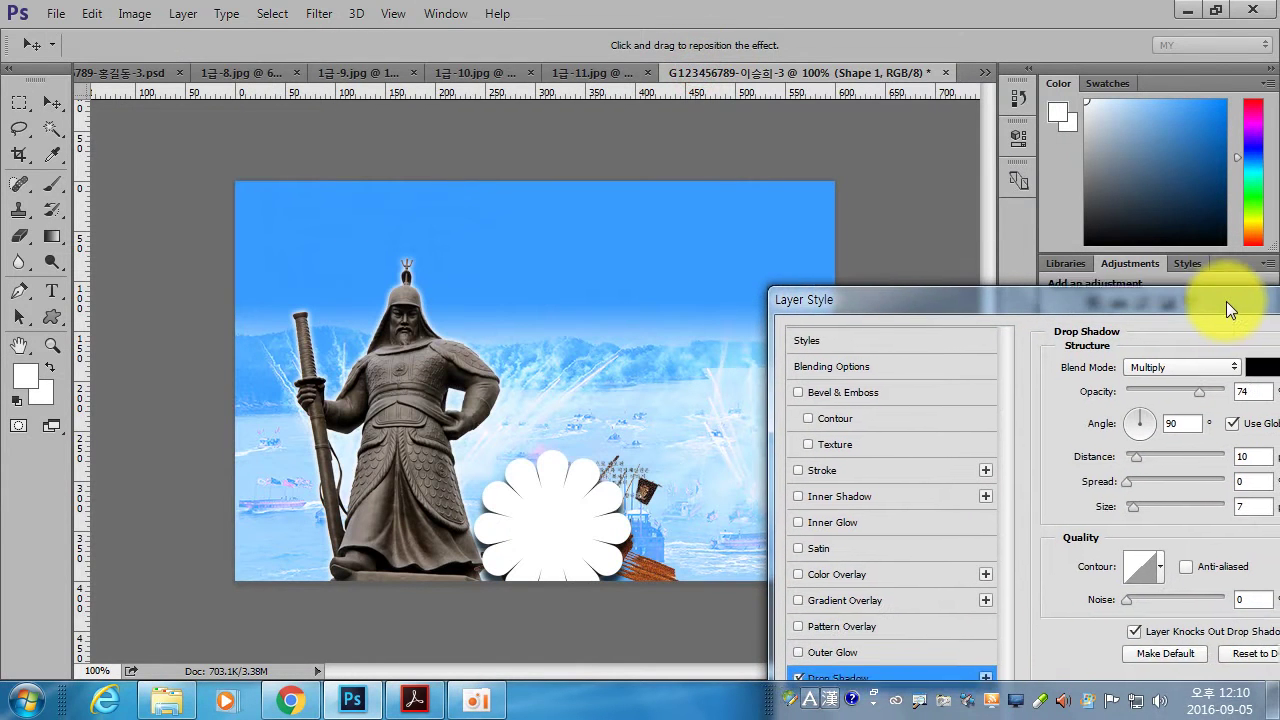
pyautogui.moveTo(670, 548); pyautogui.dragTo(672, 546)
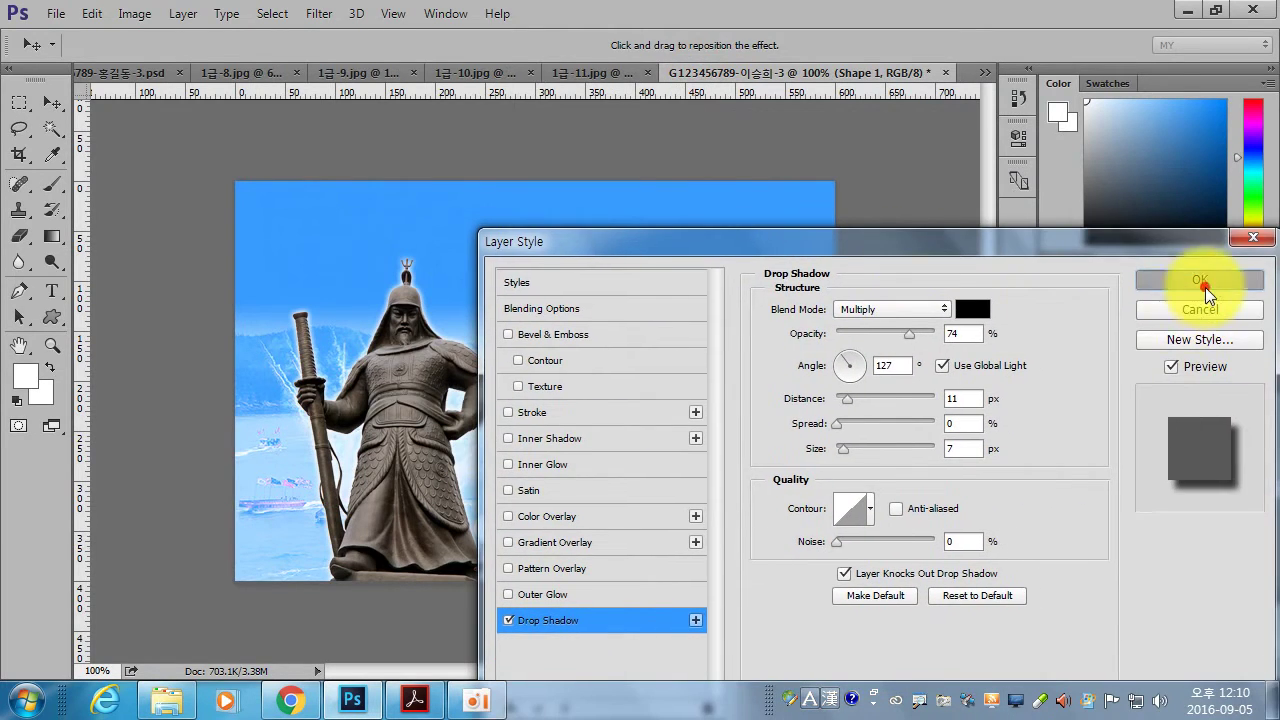
pyautogui.click(1203, 283)
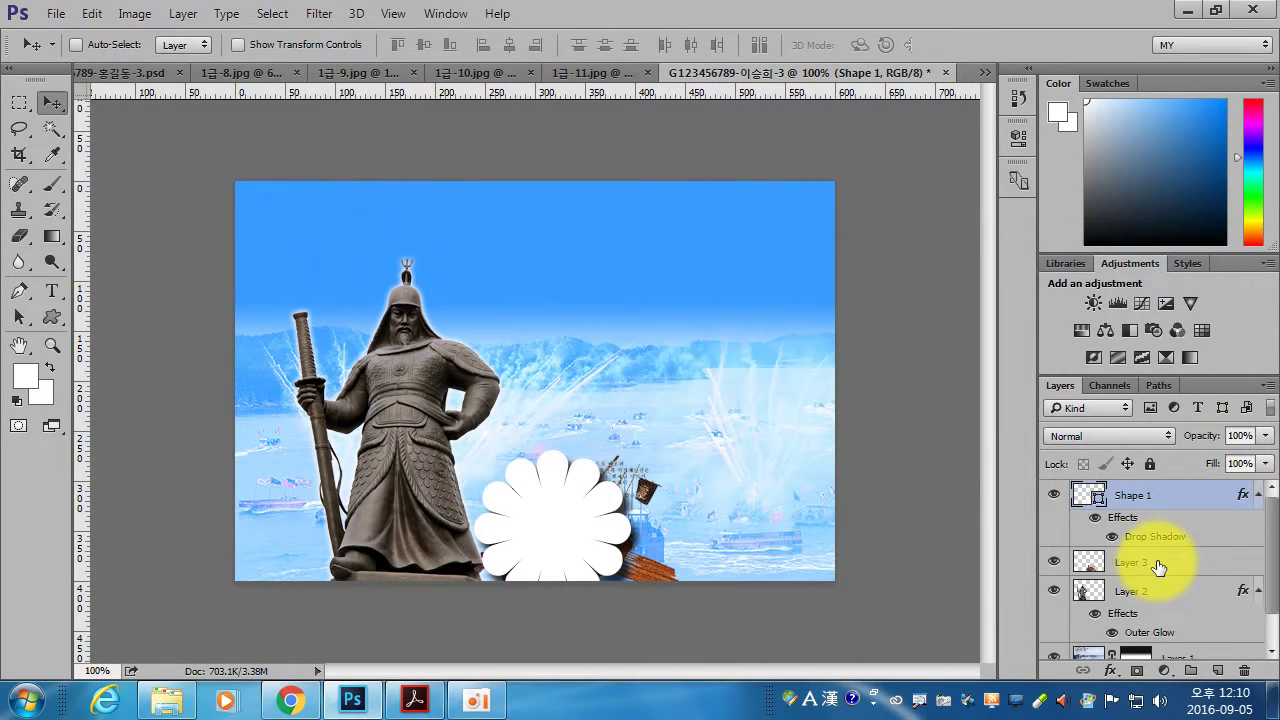
# Move Layer 3 above Shape 1, then review the effects list in the reference PDF
pyautogui.moveTo(1191, 578); pyautogui.dragTo(1184, 479)
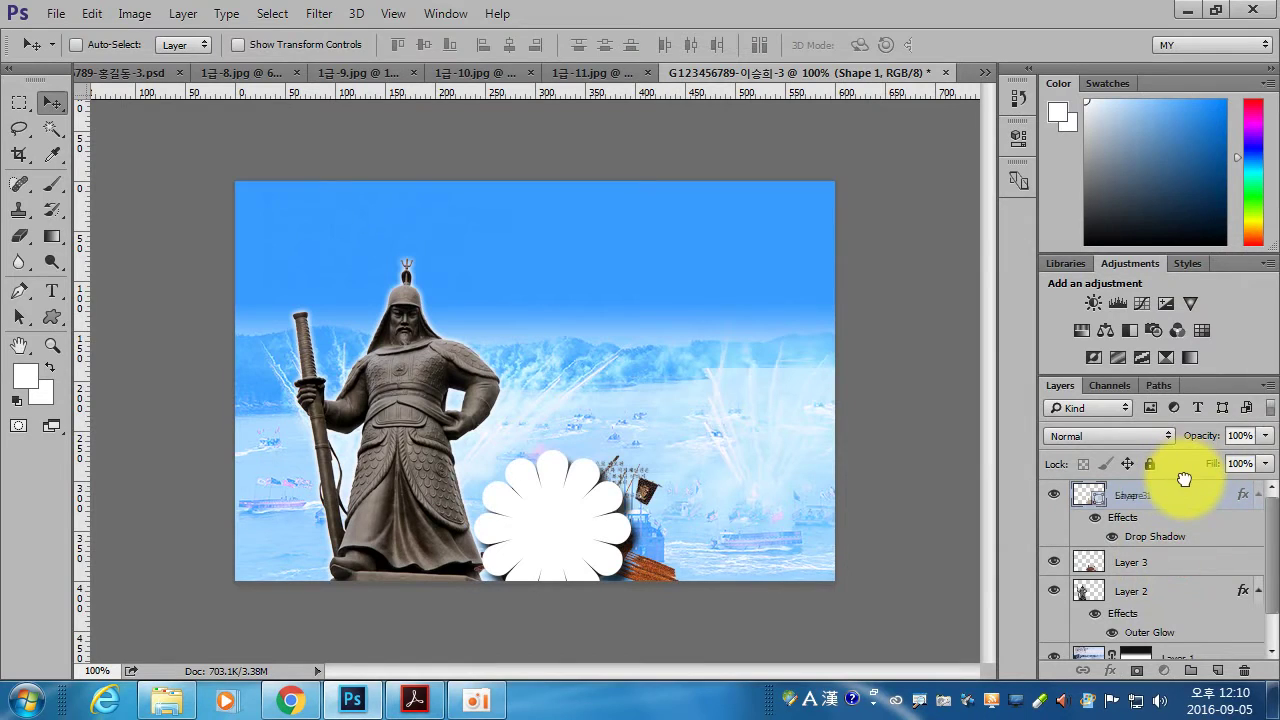
pyautogui.moveTo(1134, 562); pyautogui.dragTo(1145, 493)
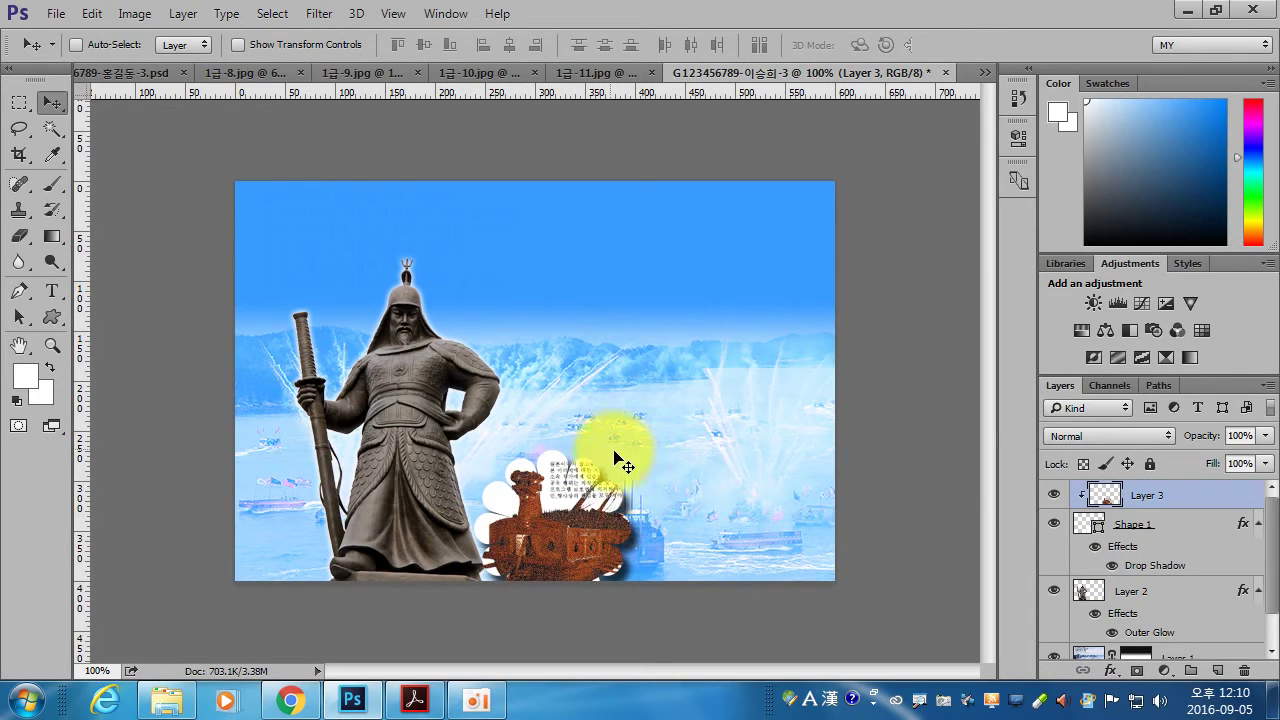
pyautogui.click(415, 700)
pyautogui.scroll(5, 543, 272)
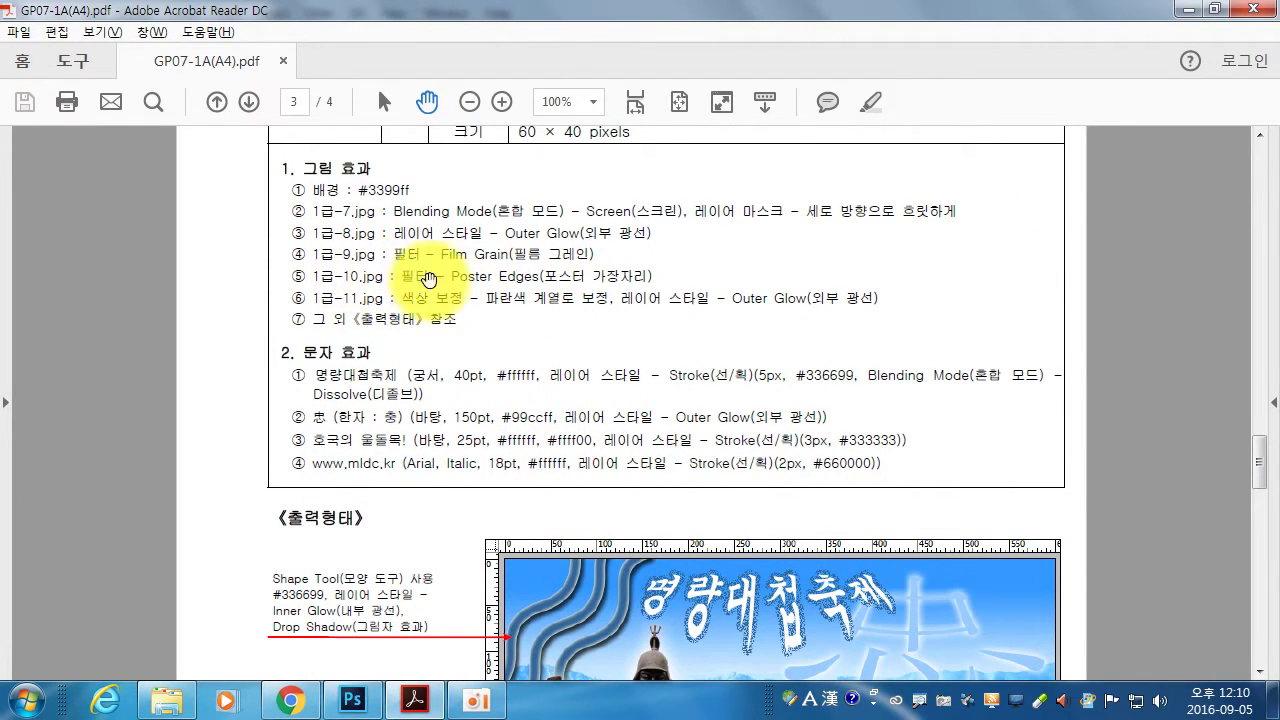
pyautogui.scroll(-3, 674, 503)
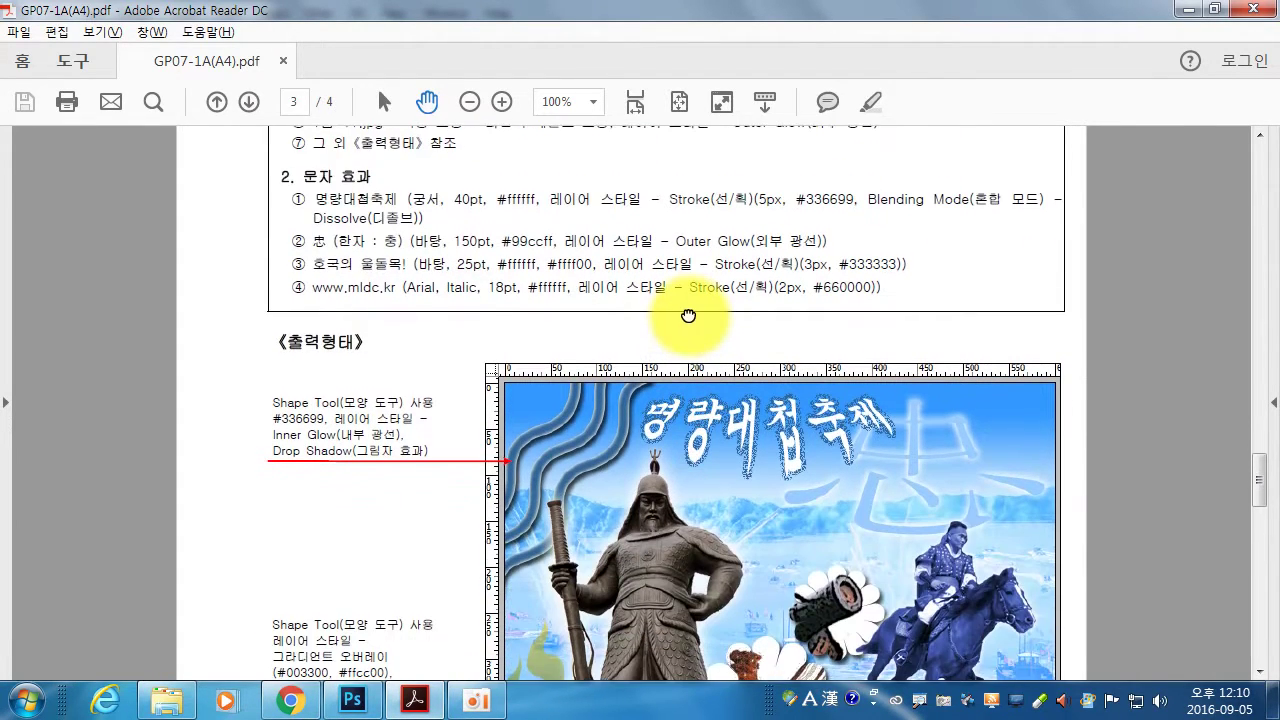
pyautogui.click(352, 700)
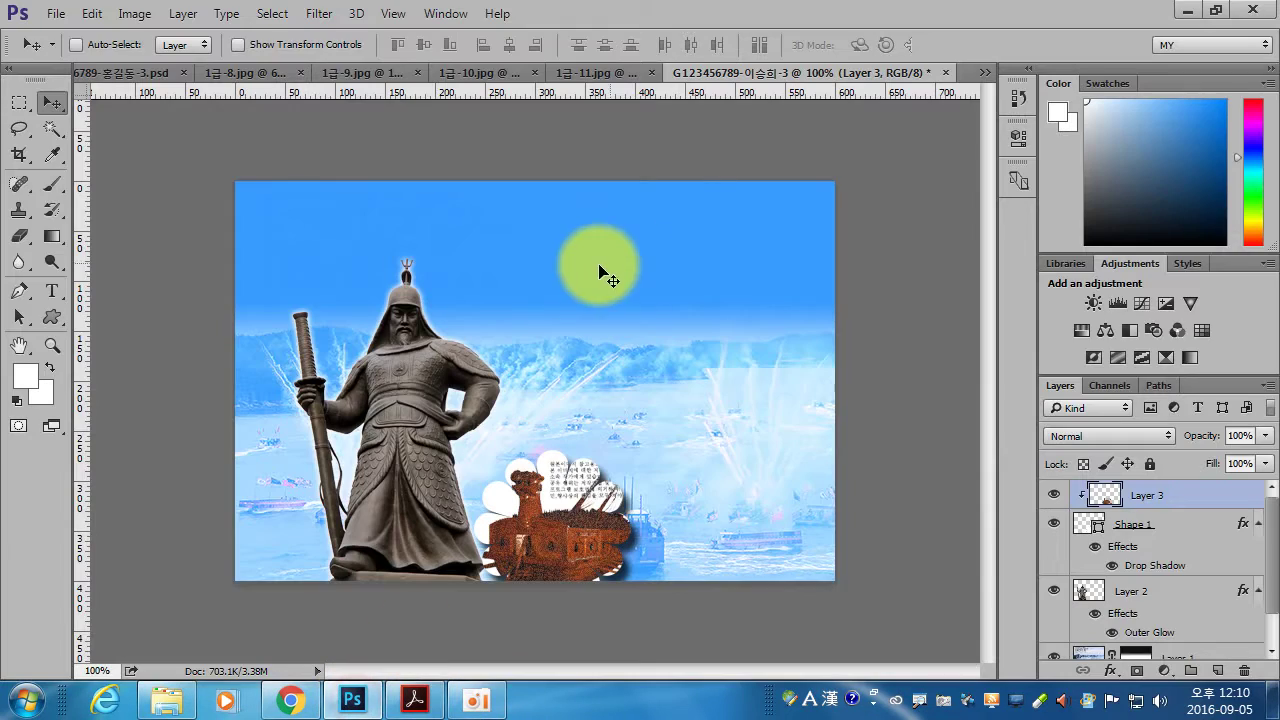
# In 1급-10.jpg, select the contiguous white background and invert it to select the cannon
pyautogui.click(424, 71)
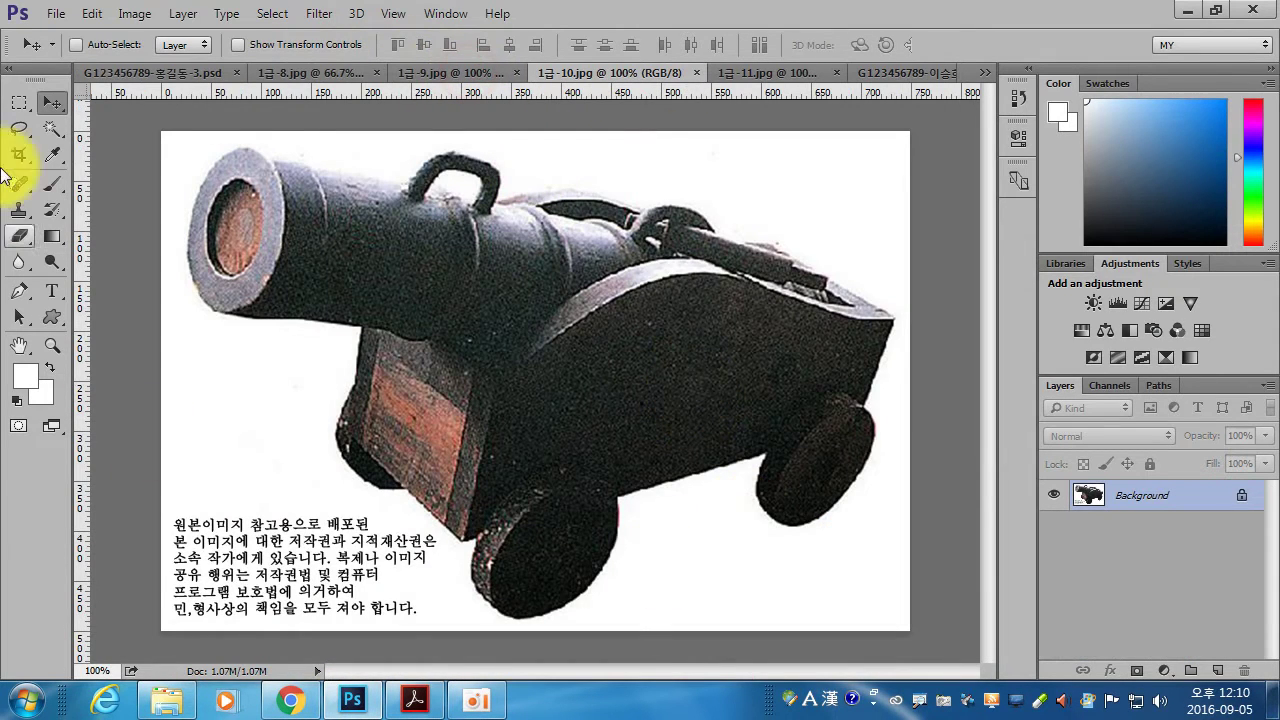
pyautogui.click(53, 126)
pyautogui.click(800, 180)
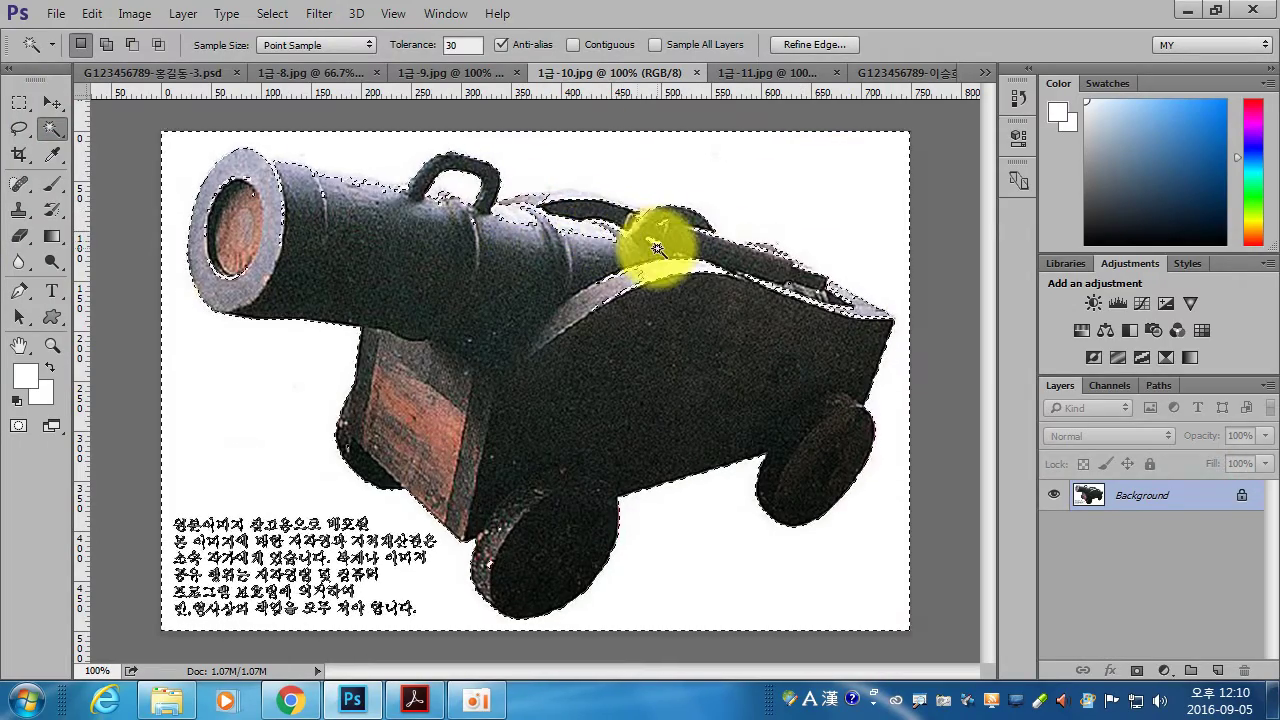
pyautogui.click(573, 44)
pyautogui.click(829, 164)
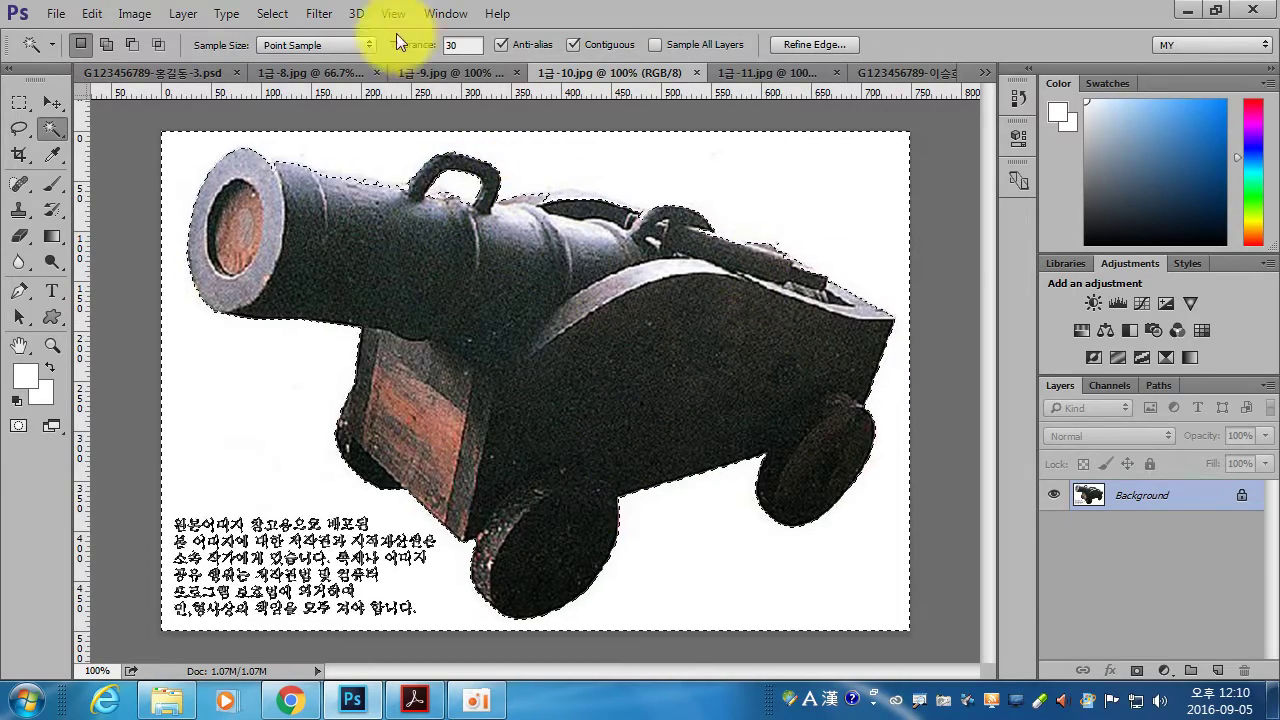
pyautogui.click(272, 13)
pyautogui.click(290, 92)
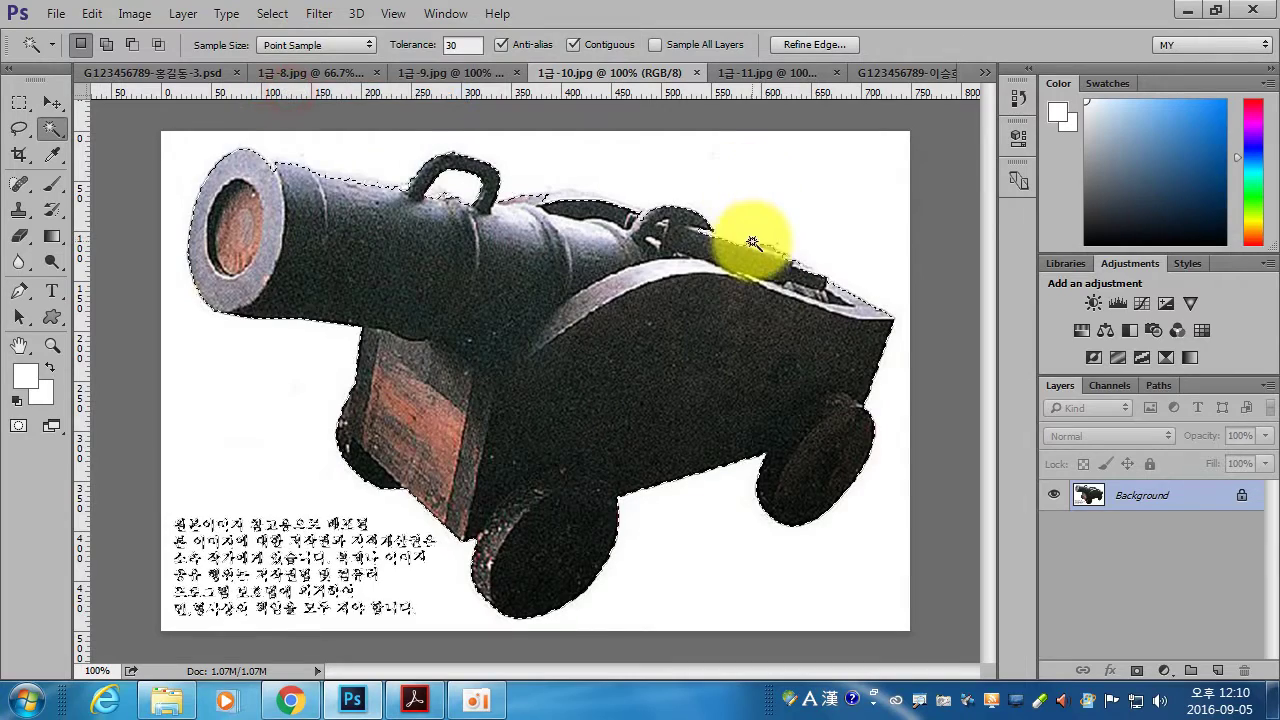
# Paste the cannon into the poster composite as Layer 4
pyautogui.click(897, 72)
pyautogui.hotkey('ctrl', 'v')
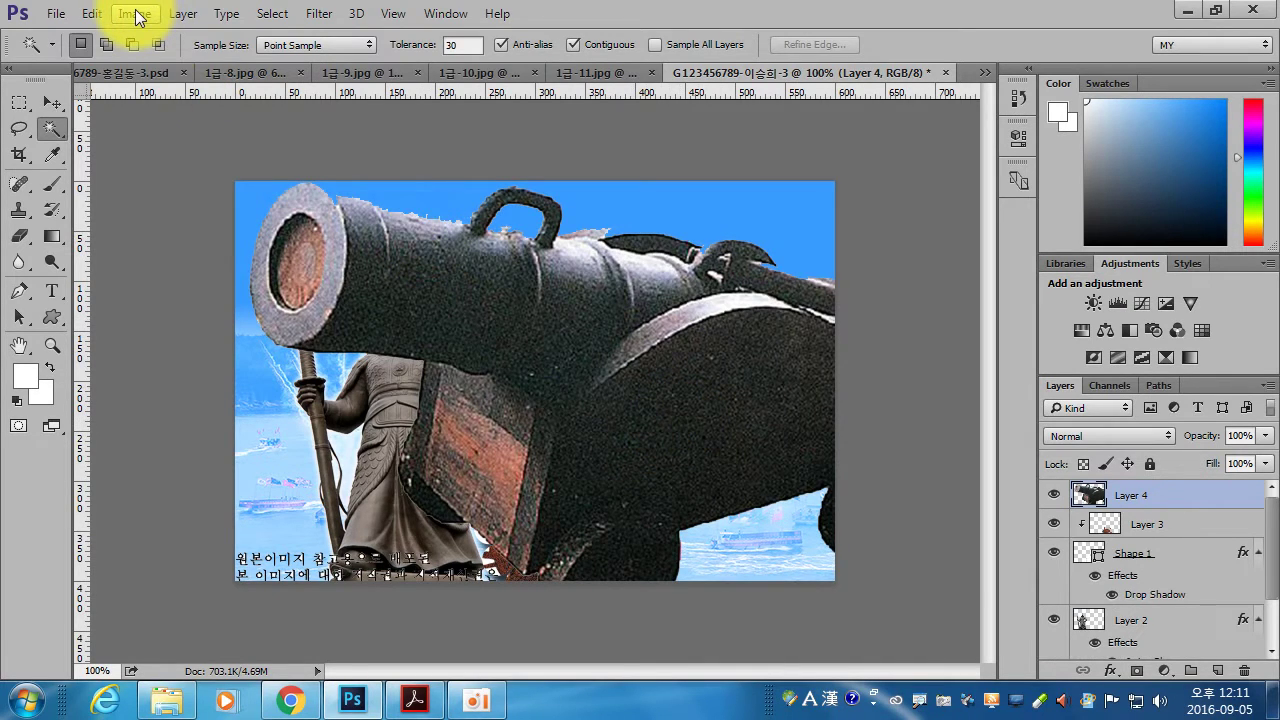
pyautogui.hotkey('ctrl', 't')
# Scale the cannon down to about 27% beside the statue
pyautogui.moveTo(240, 182); pyautogui.dragTo(740, 505)
pyautogui.moveTo(652, 445)
pyautogui.mouseDown()
pyautogui.moveTo(488, 313)
pyautogui.moveTo(551, 366)
pyautogui.mouseUp()
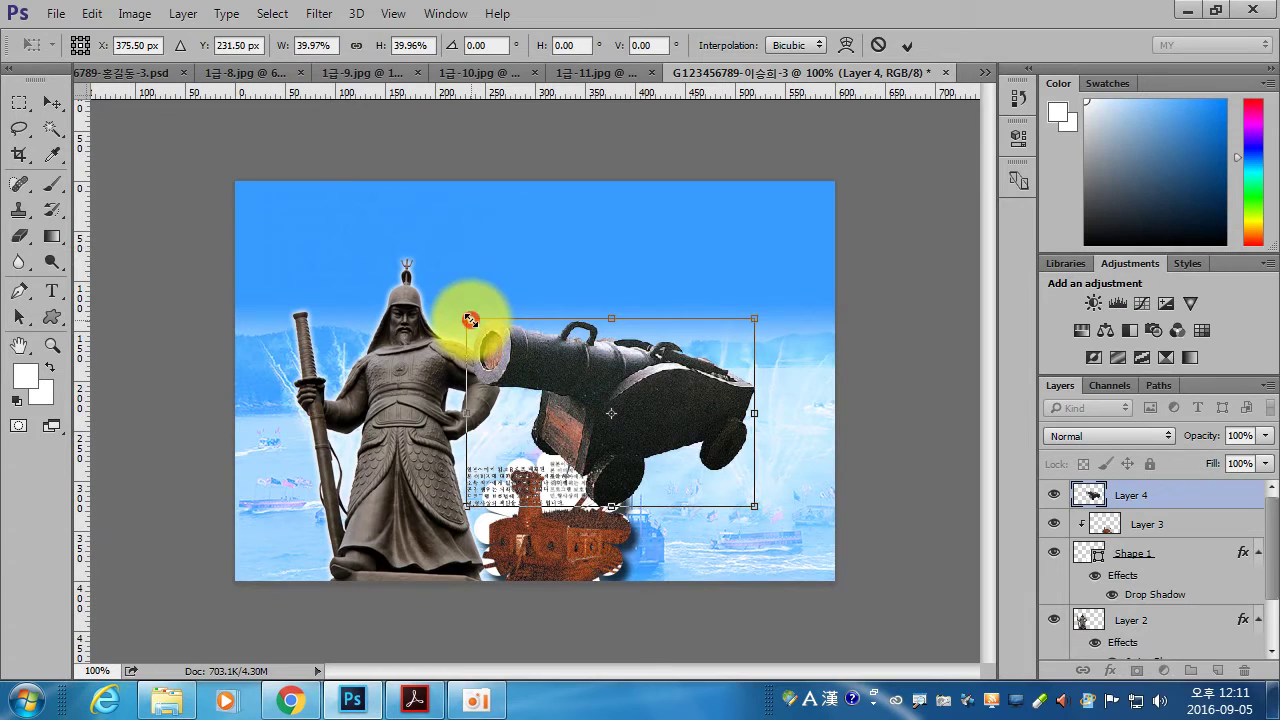
pyautogui.moveTo(470, 320); pyautogui.dragTo(557, 379)
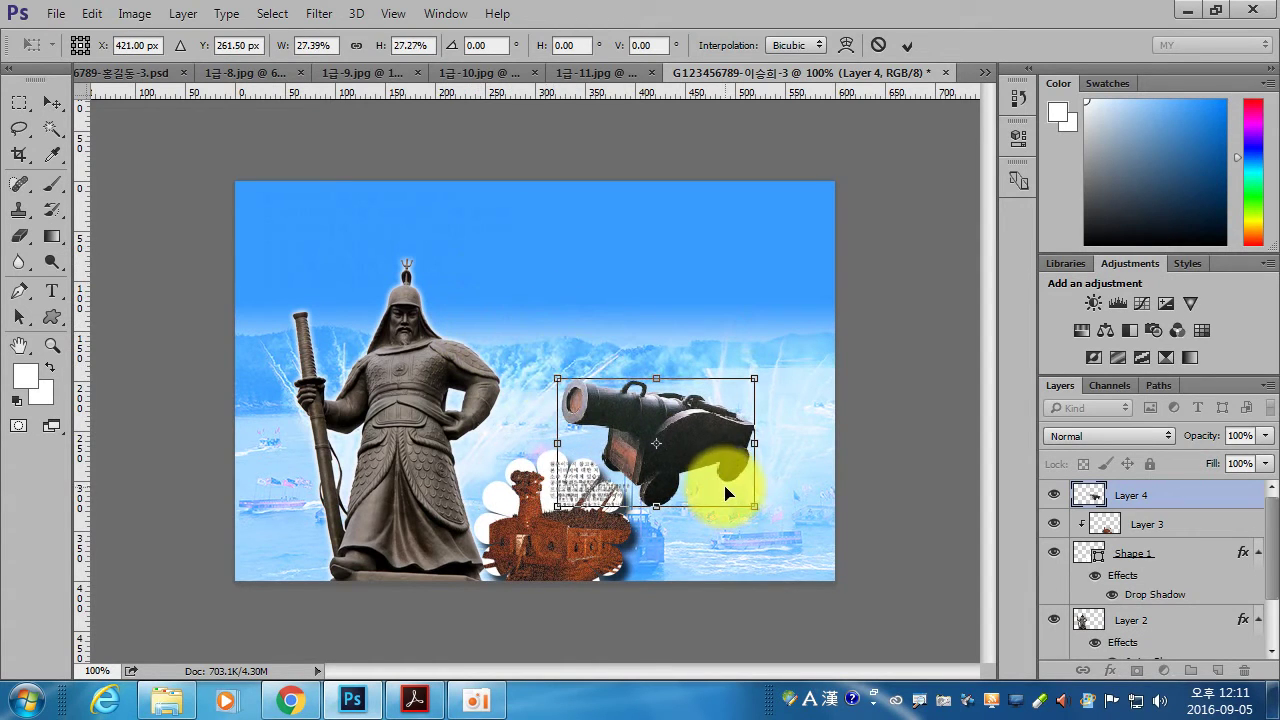
pyautogui.press('Return')
pyautogui.press('w')
# Flip the cannon horizontally to face right and move it about 40 px left
pyautogui.click(110, 13)
pyautogui.moveTo(158, 417)
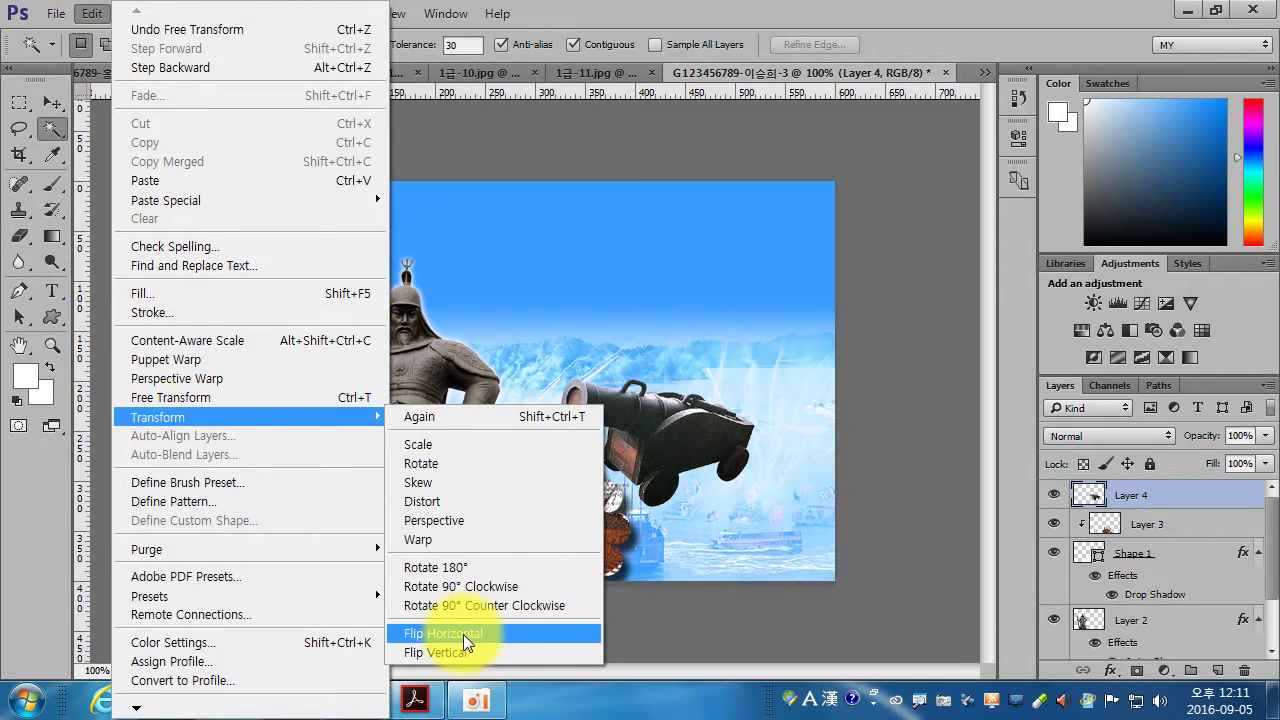
pyautogui.click(463, 634)
pyautogui.press('v')
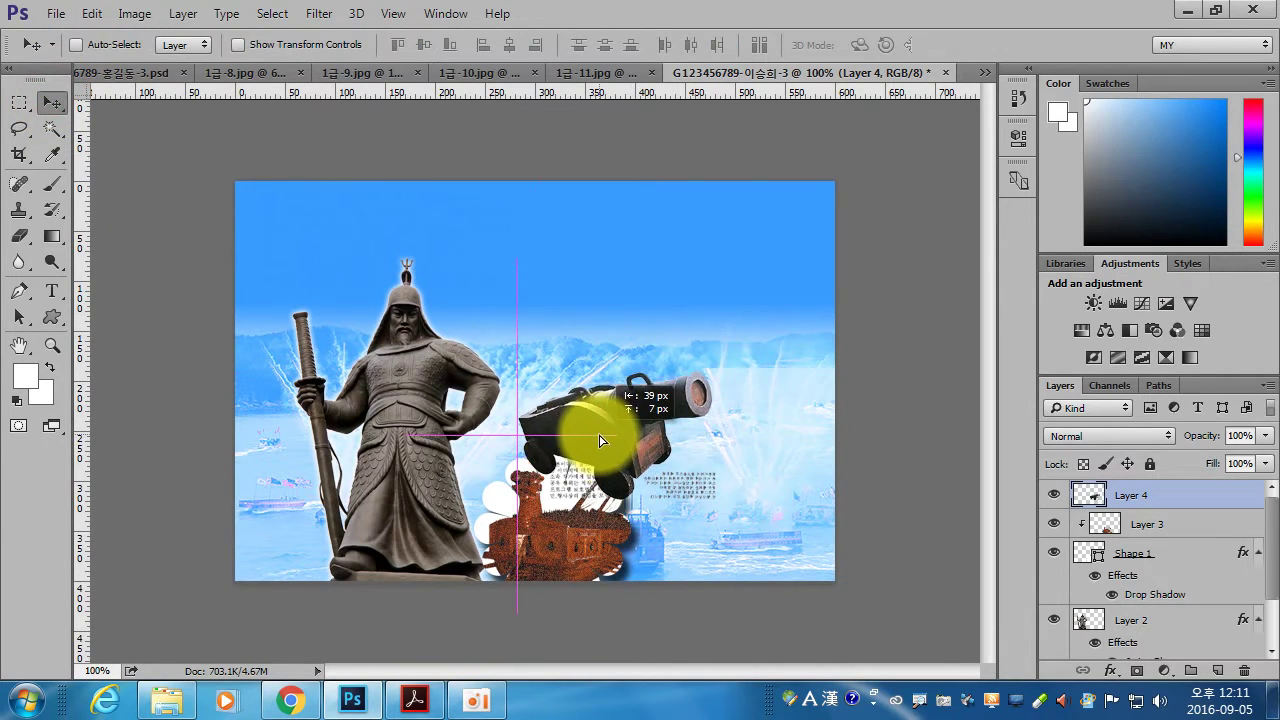
pyautogui.moveTo(645, 450); pyautogui.dragTo(605, 452)
pyautogui.click(316, 14)
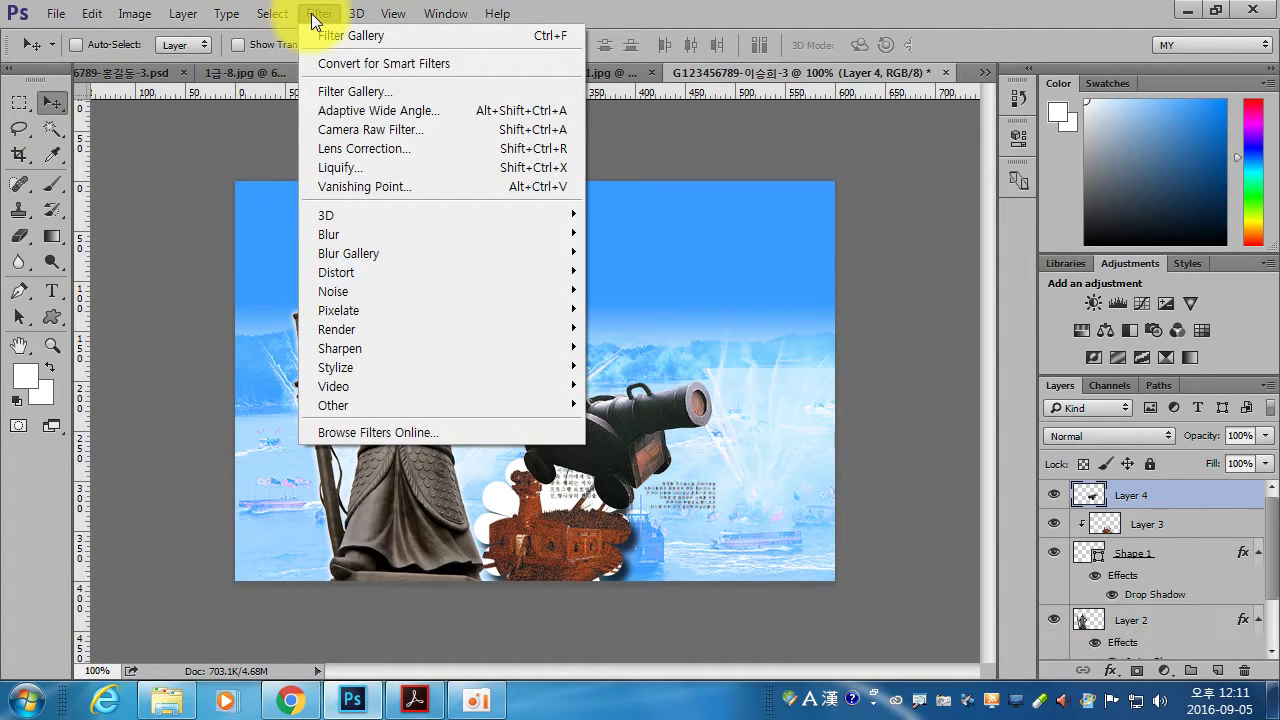
# Apply the Artistic > Poster Edges filter to the cannon
pyautogui.click(346, 90)
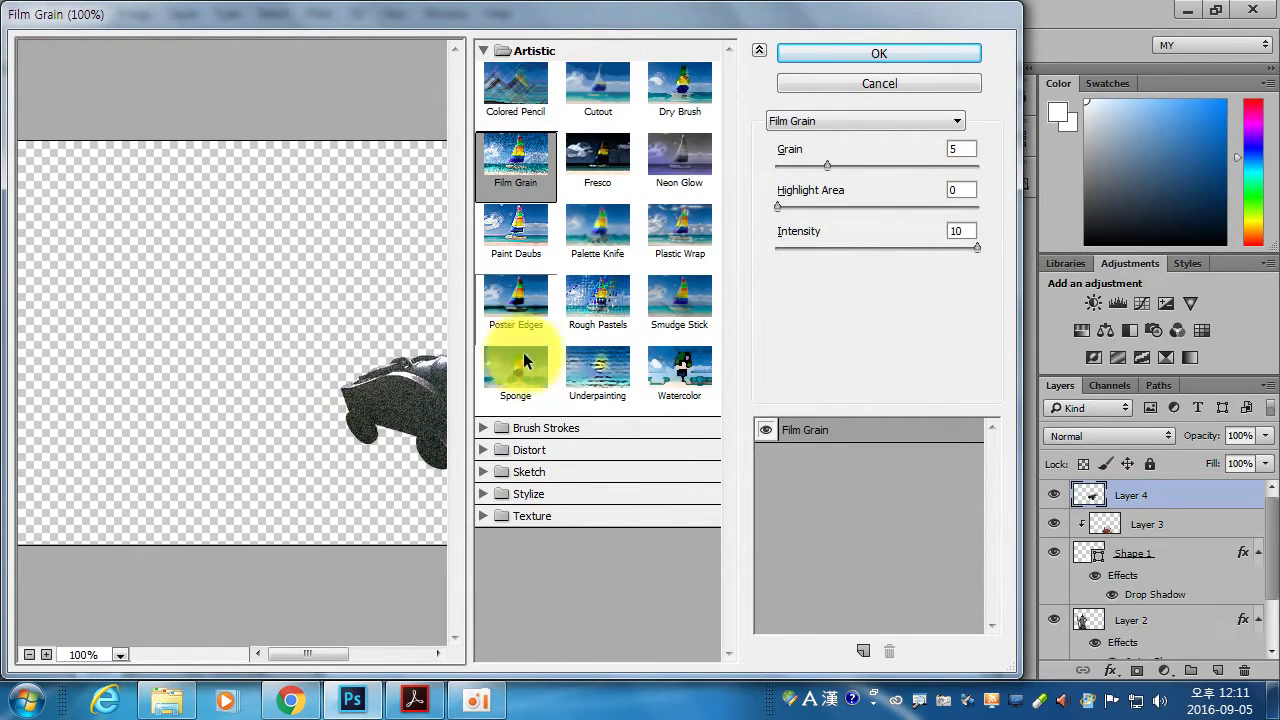
pyautogui.click(515, 298)
pyautogui.moveTo(390, 372); pyautogui.dragTo(165, 358)
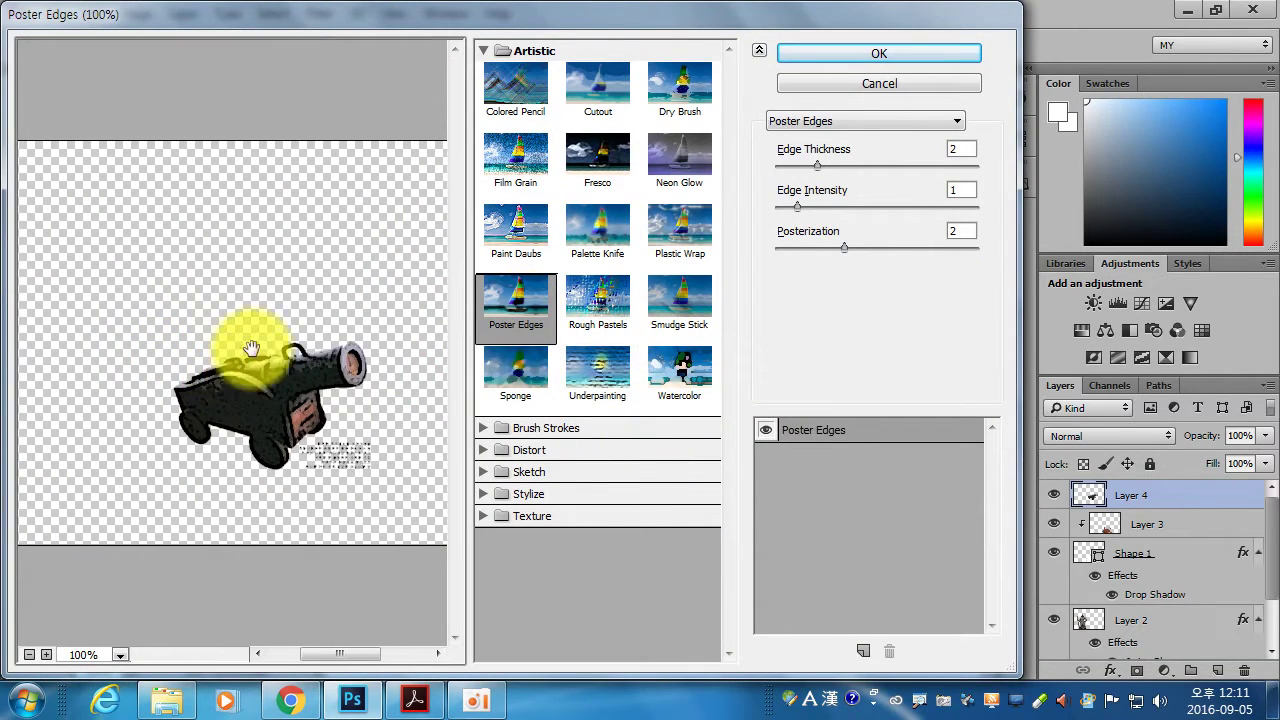
pyautogui.click(826, 52)
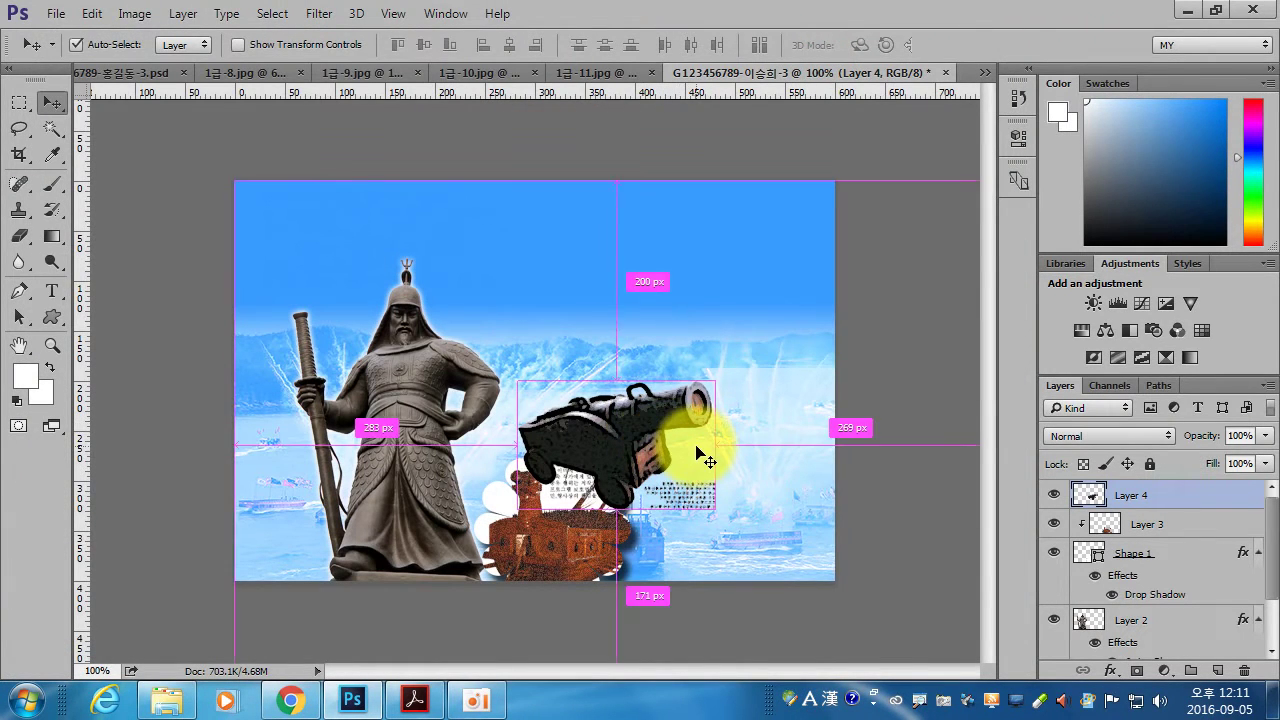
# Rotate the cannon about 22° upward onto the ship, then check the task PDF
pyautogui.hotkey('ctrl', 't')
pyautogui.moveTo(736, 514); pyautogui.dragTo(757, 452)
pyautogui.moveTo(626, 469); pyautogui.dragTo(599, 483)
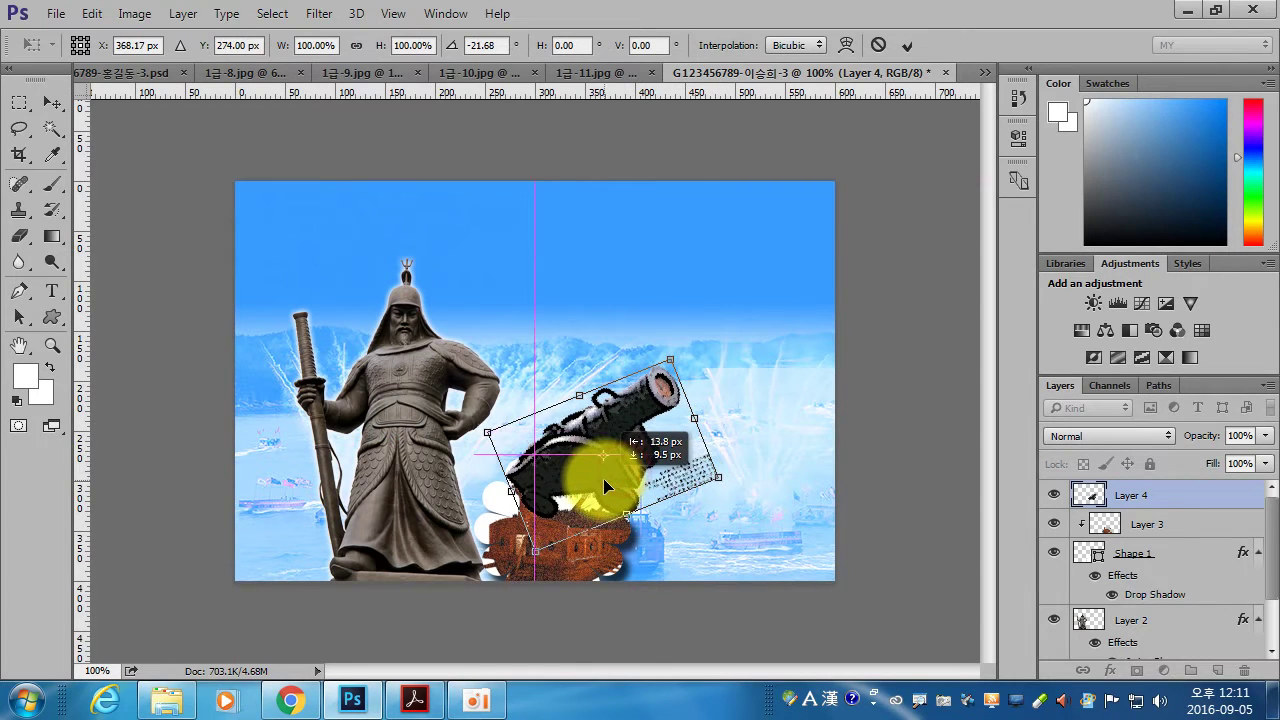
pyautogui.press('Return')
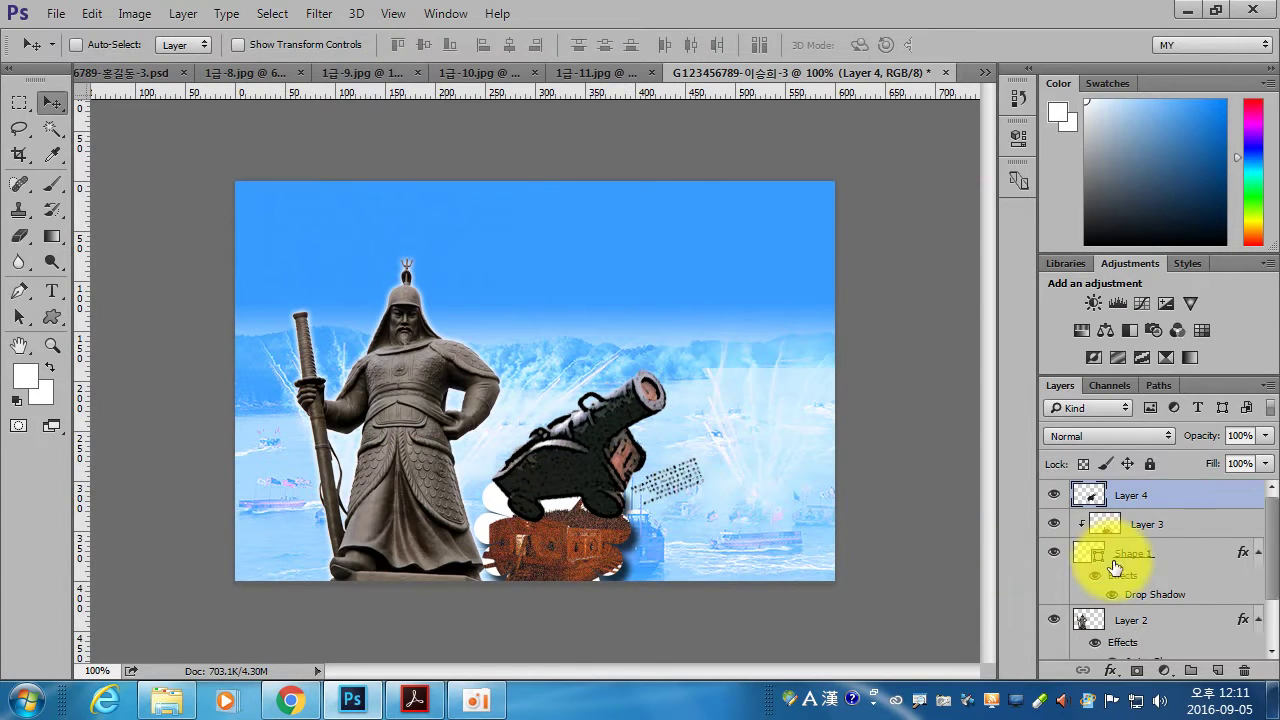
pyautogui.click(52, 317)
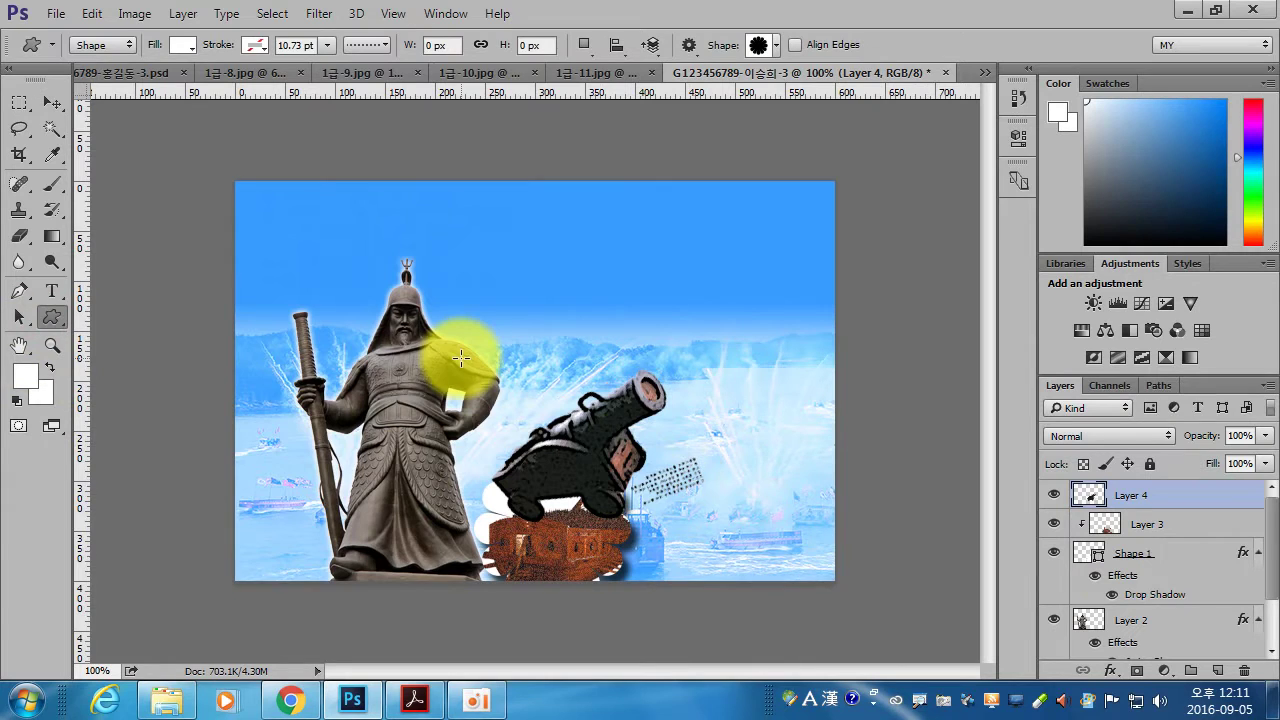
pyautogui.click(413, 700)
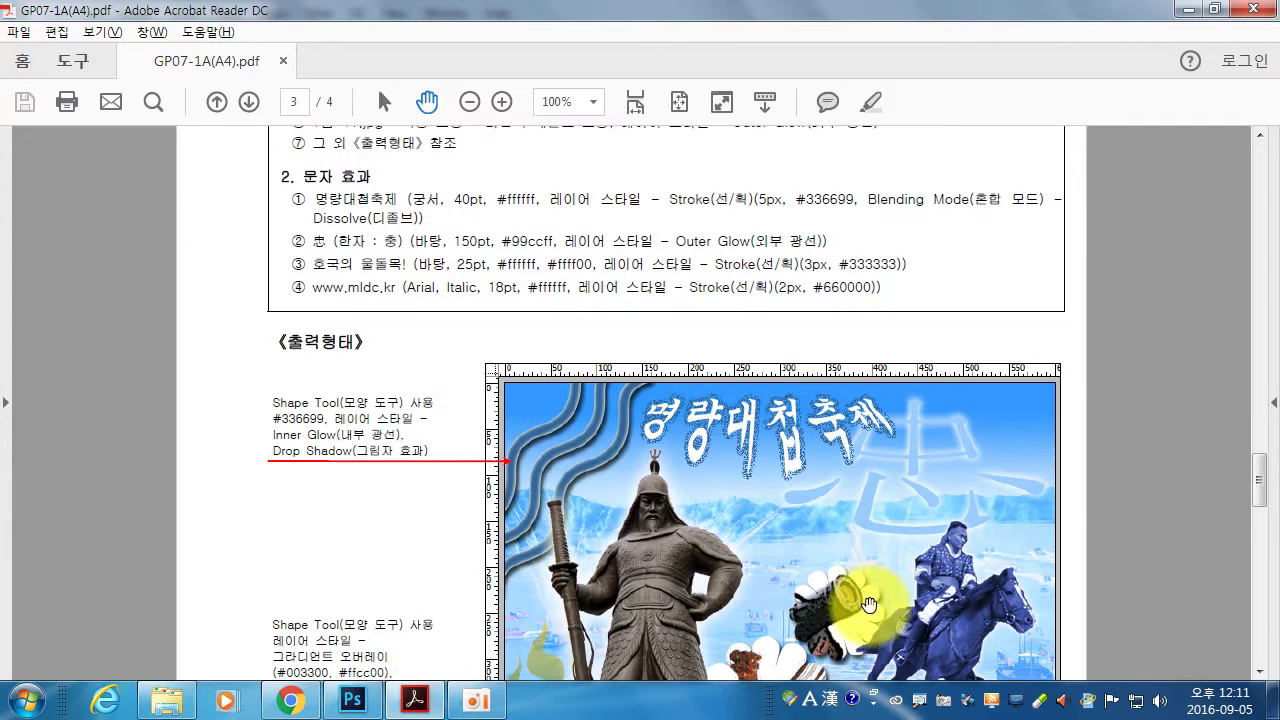
pyautogui.scroll(-5, 865, 560)
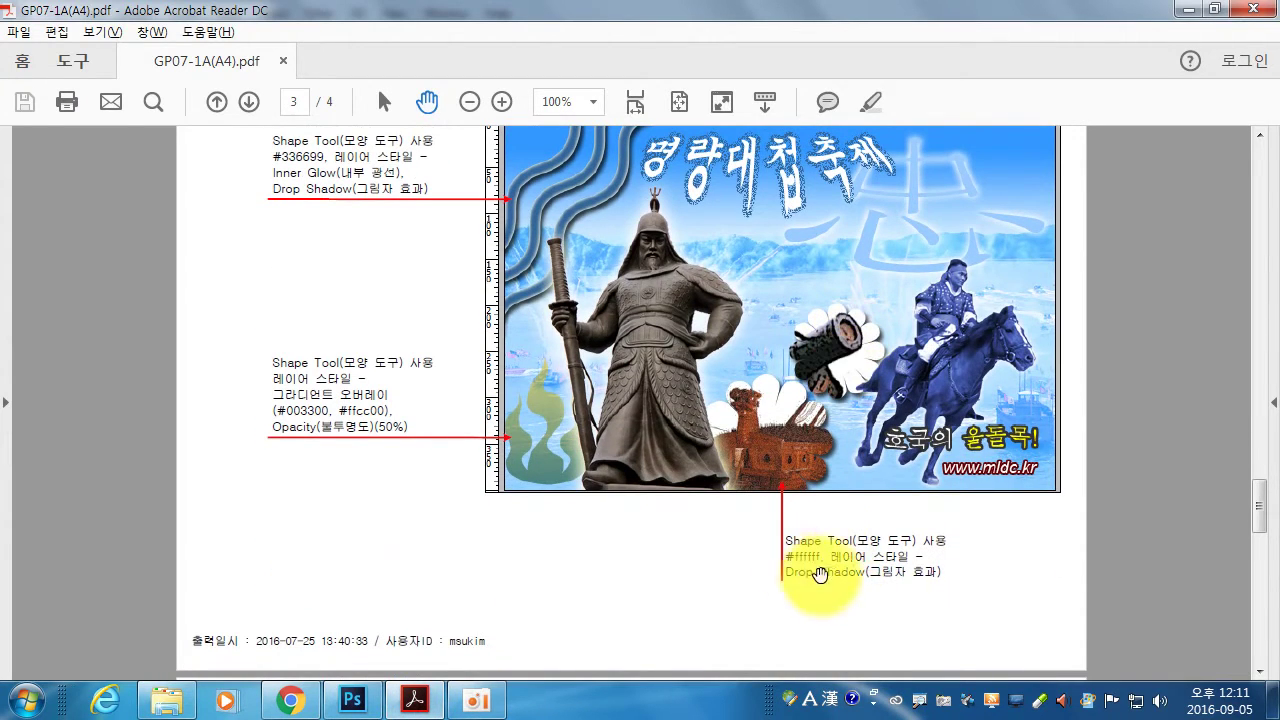
pyautogui.click(391, 710)
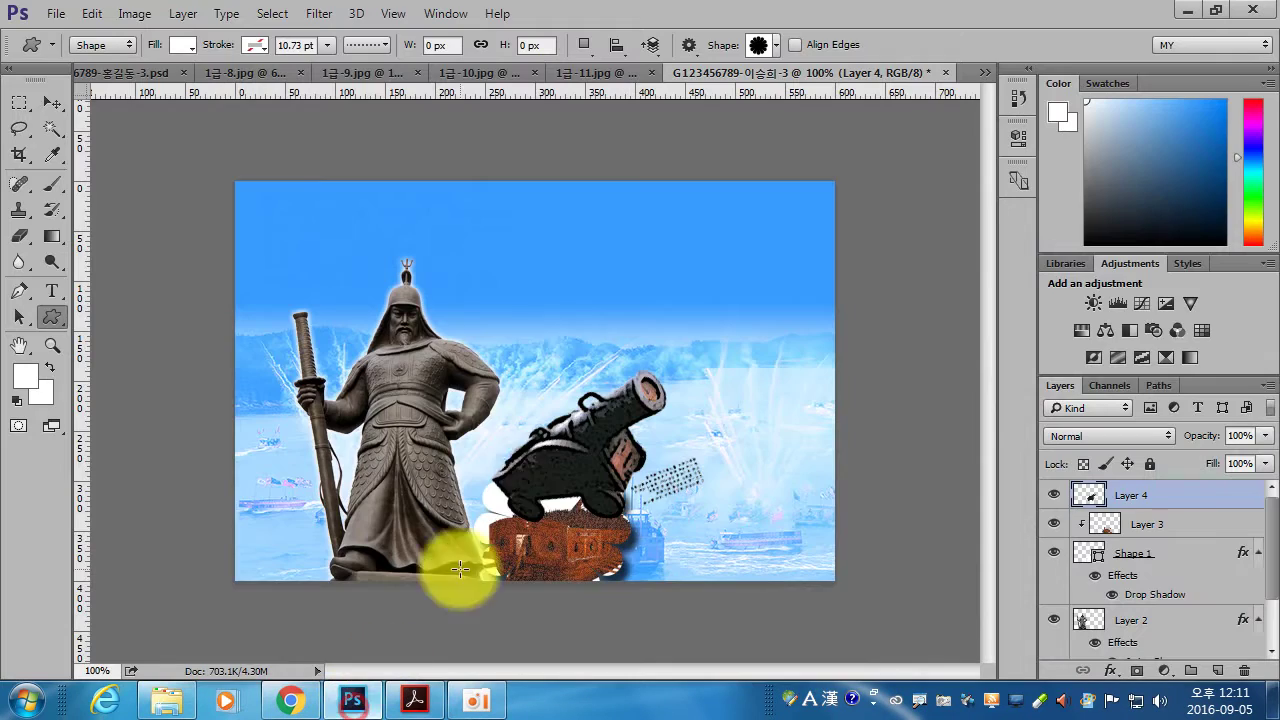
# Draw a 131 px white flower (Shape 2) with a drop shadow, and move Layer 4 above it
pyautogui.moveTo(578, 382); pyautogui.dragTo(688, 492)
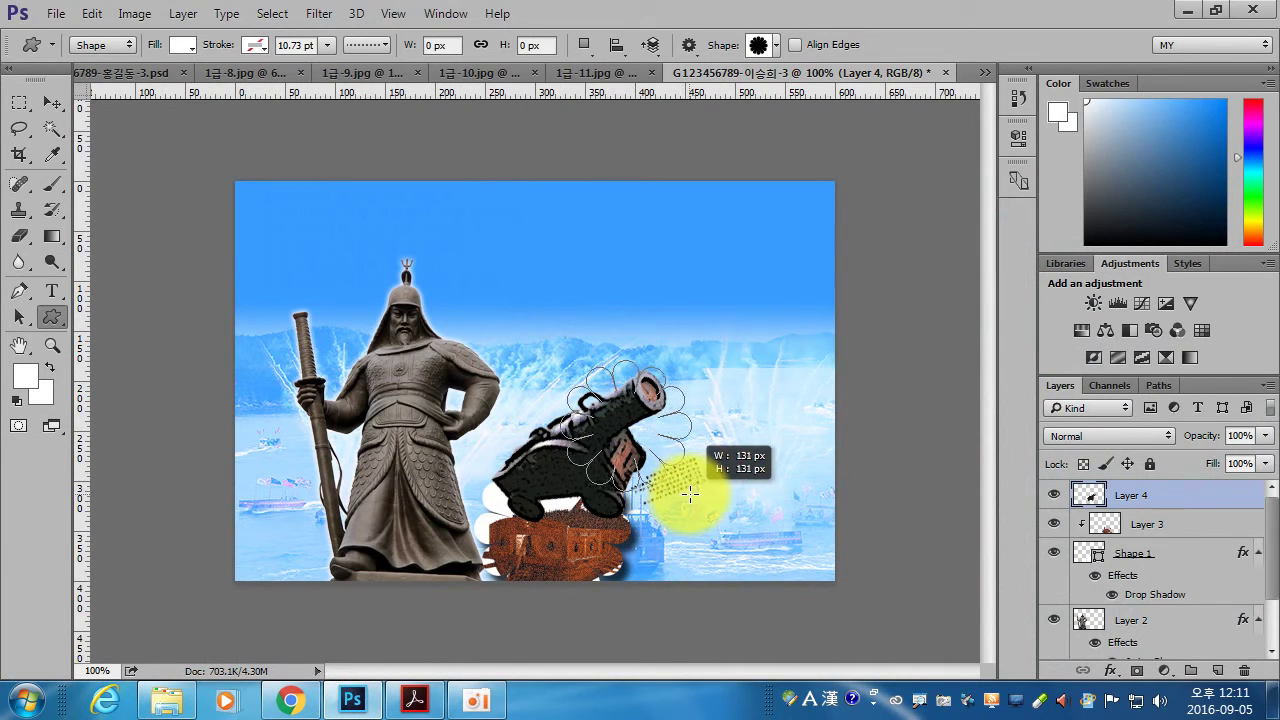
pyautogui.moveTo(688, 492); pyautogui.dragTo(689, 493)
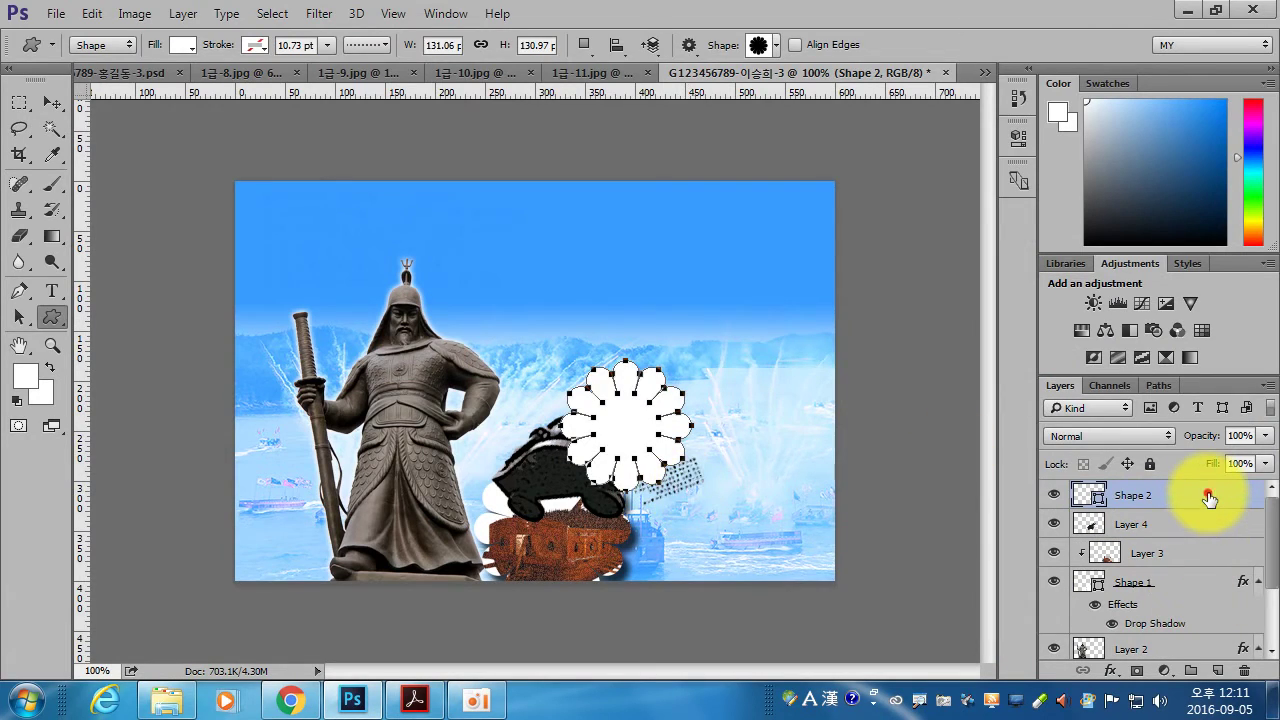
pyautogui.doubleClick(1208, 497)
pyautogui.click(308, 445)
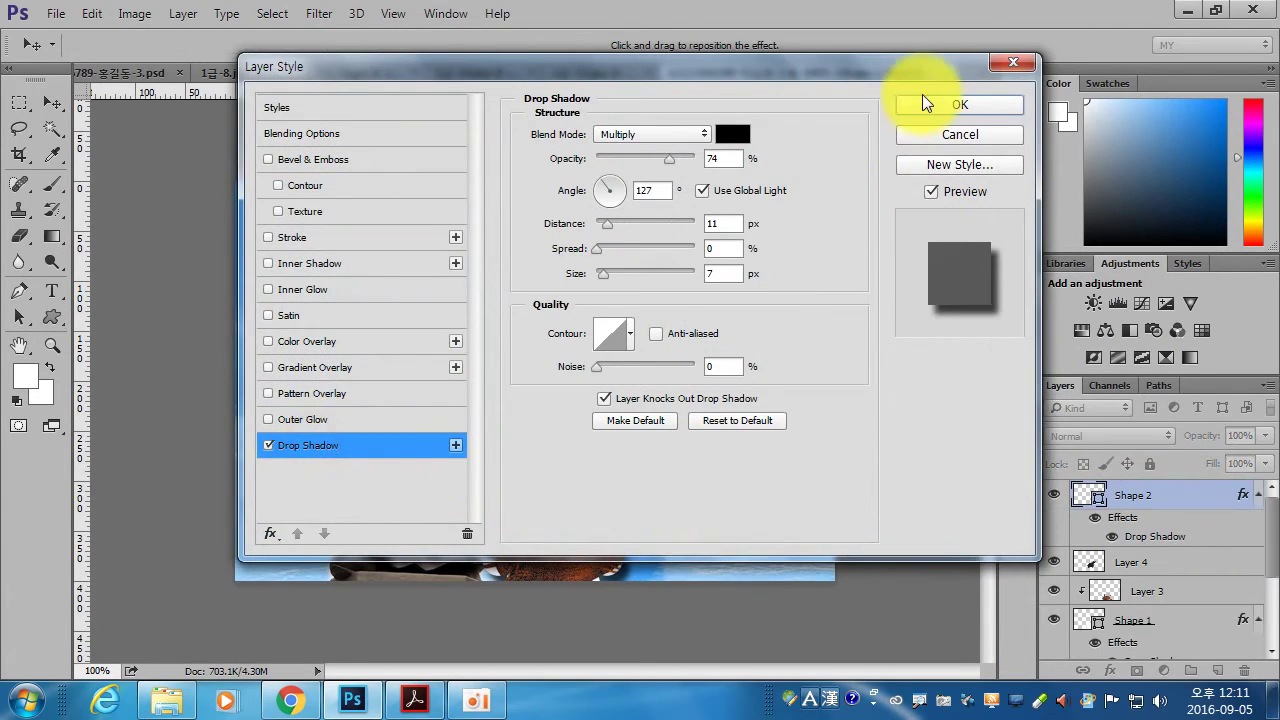
pyautogui.click(922, 103)
pyautogui.moveTo(1174, 563); pyautogui.dragTo(1184, 491)
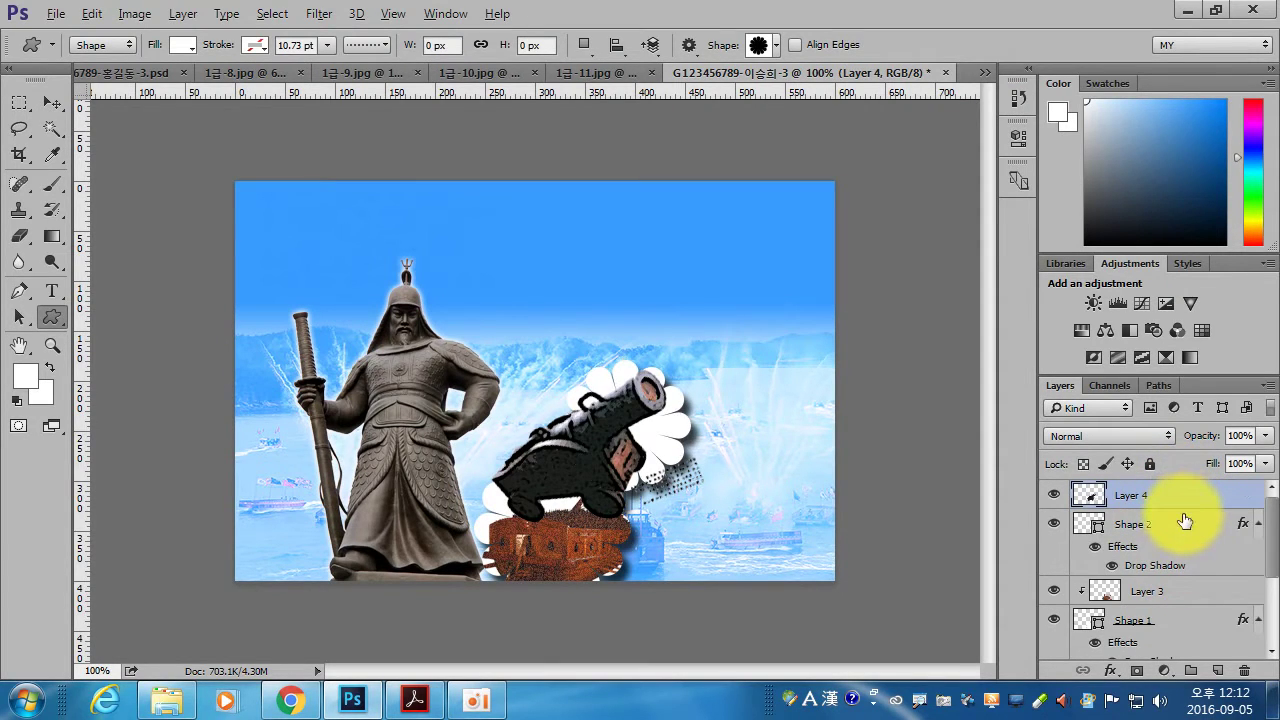
# Clip Layer 4 into Shape 2, scale both to about 91%, then open the task PDF
pyautogui.keyDown('alt'); pyautogui.click(1184, 507); pyautogui.keyUp('alt')
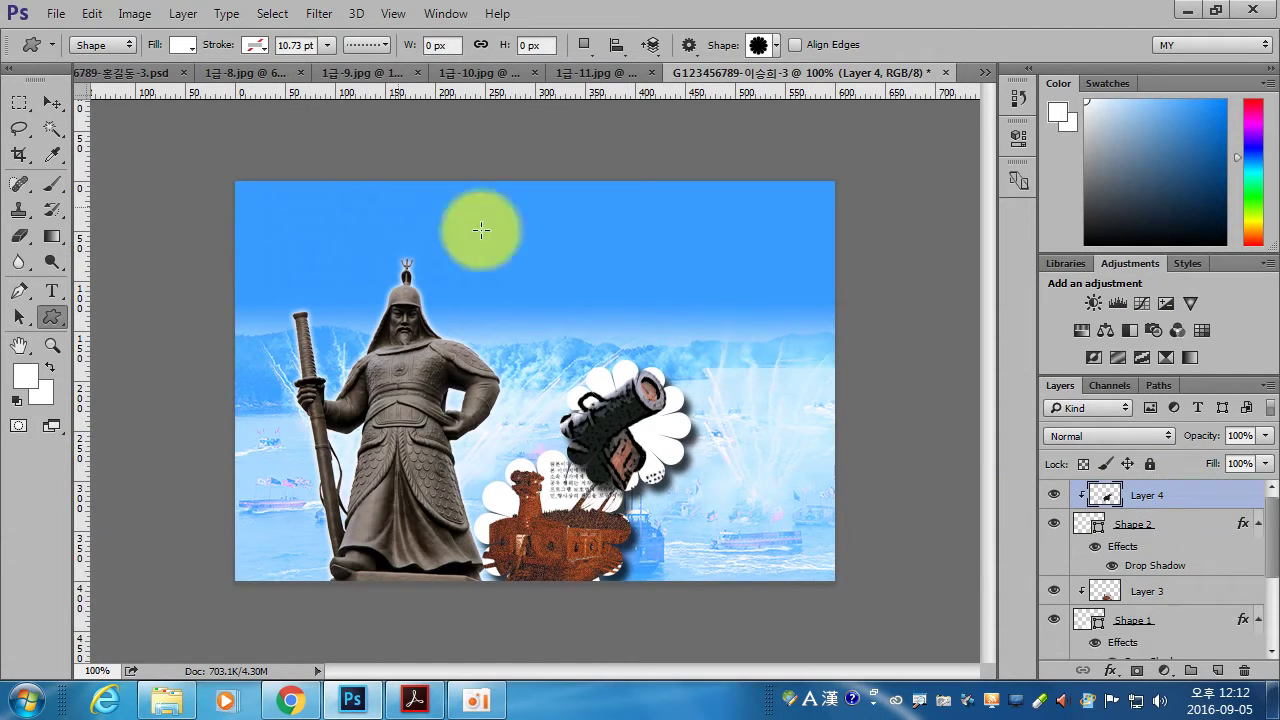
pyautogui.click(52, 102)
pyautogui.keyDown('shift'); pyautogui.click(1174, 520); pyautogui.keyUp('shift')
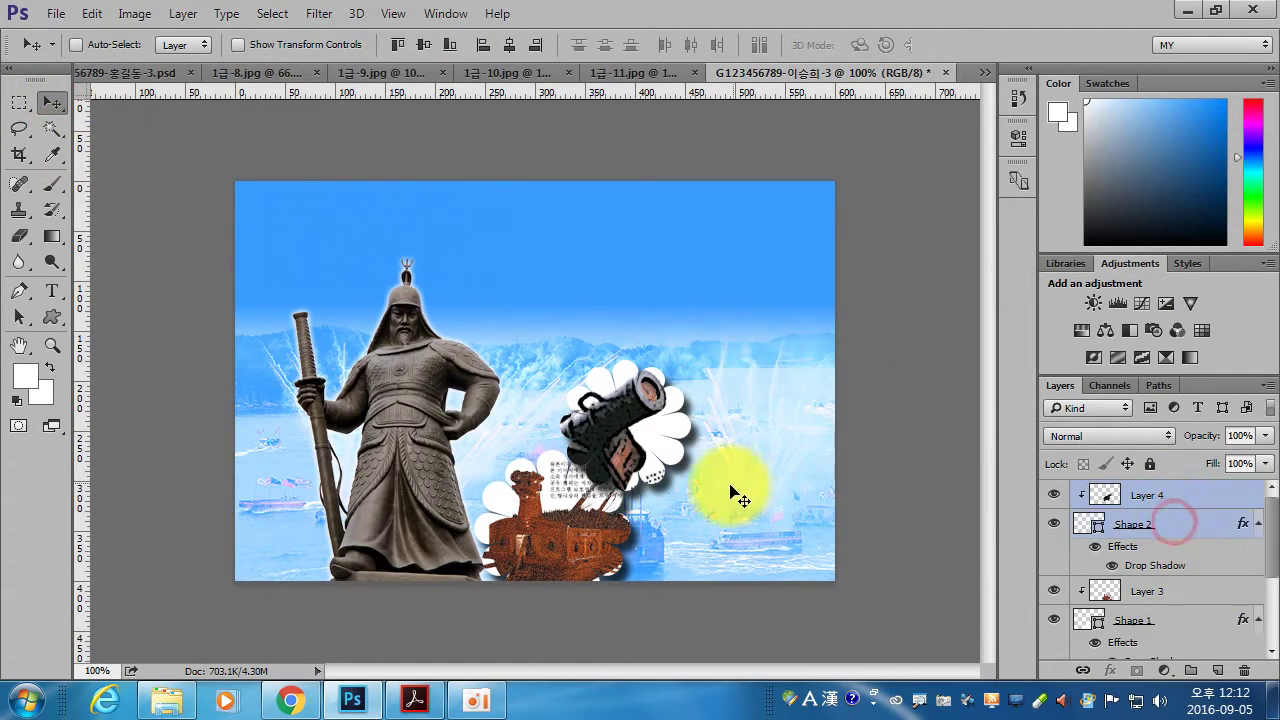
pyautogui.hotkey('ctrl', 't')
pyautogui.moveTo(491, 523); pyautogui.dragTo(514, 508)
pyautogui.press('Return')
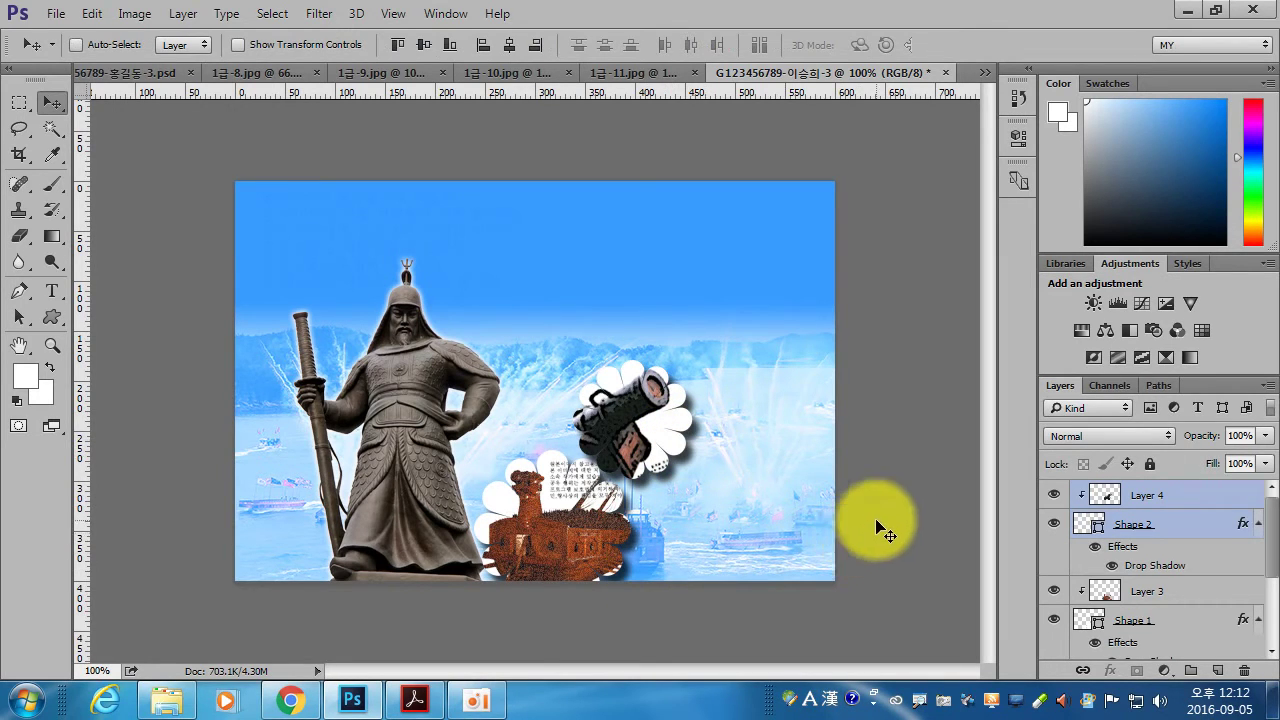
pyautogui.click(415, 700)
pyautogui.scroll(10, 645, 390)
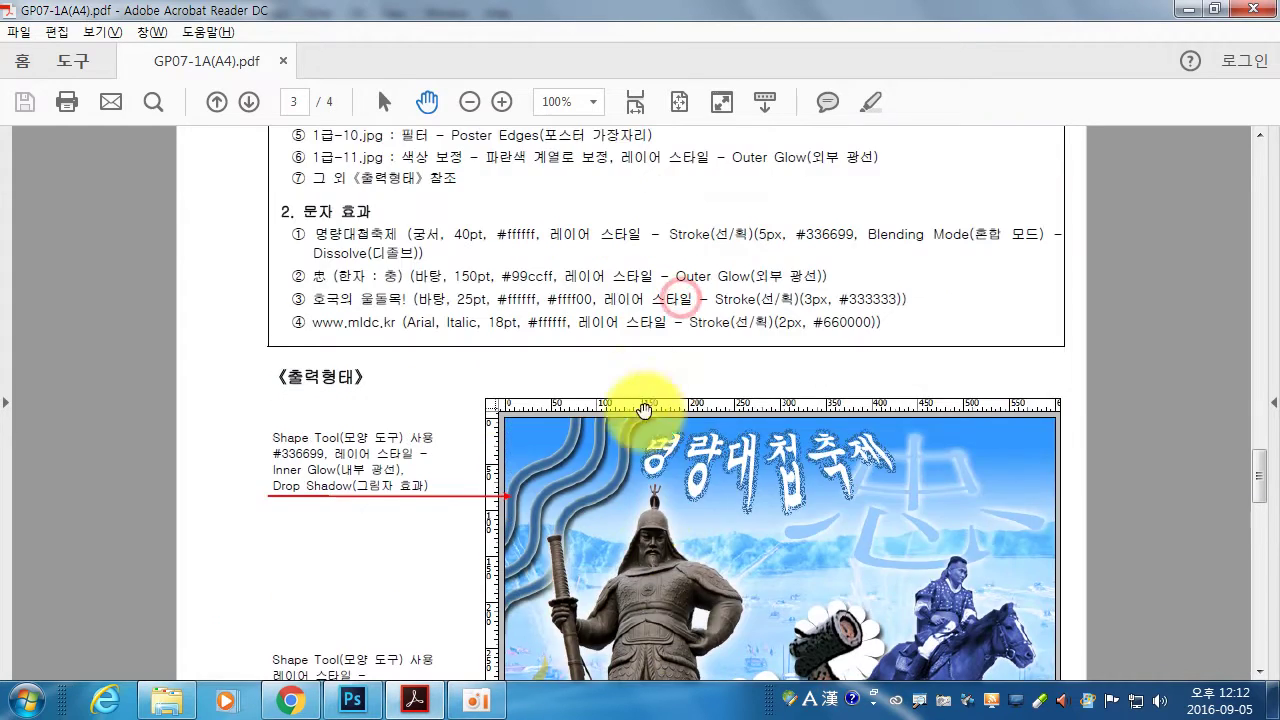
# Scroll through the PDF's image and text effect list, then go back to Photoshop
pyautogui.moveTo(651, 358); pyautogui.dragTo(654, 513)
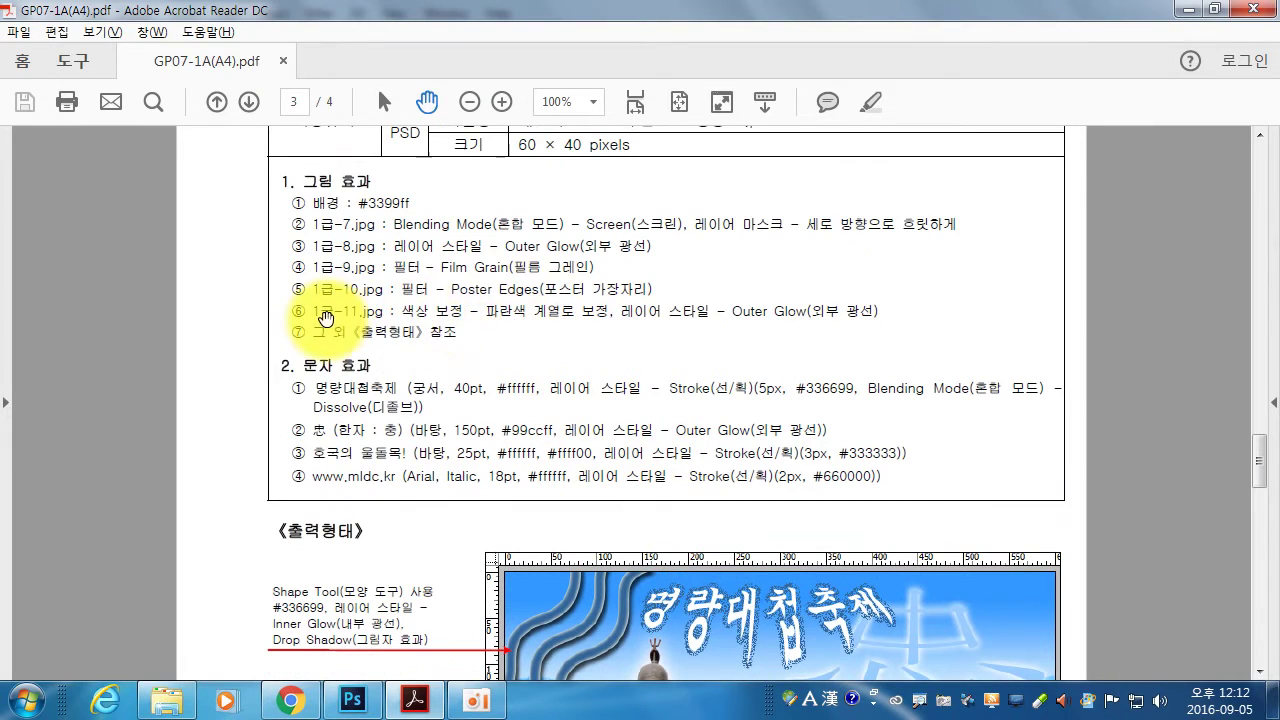
pyautogui.moveTo(410, 318); pyautogui.dragTo(572, 146)
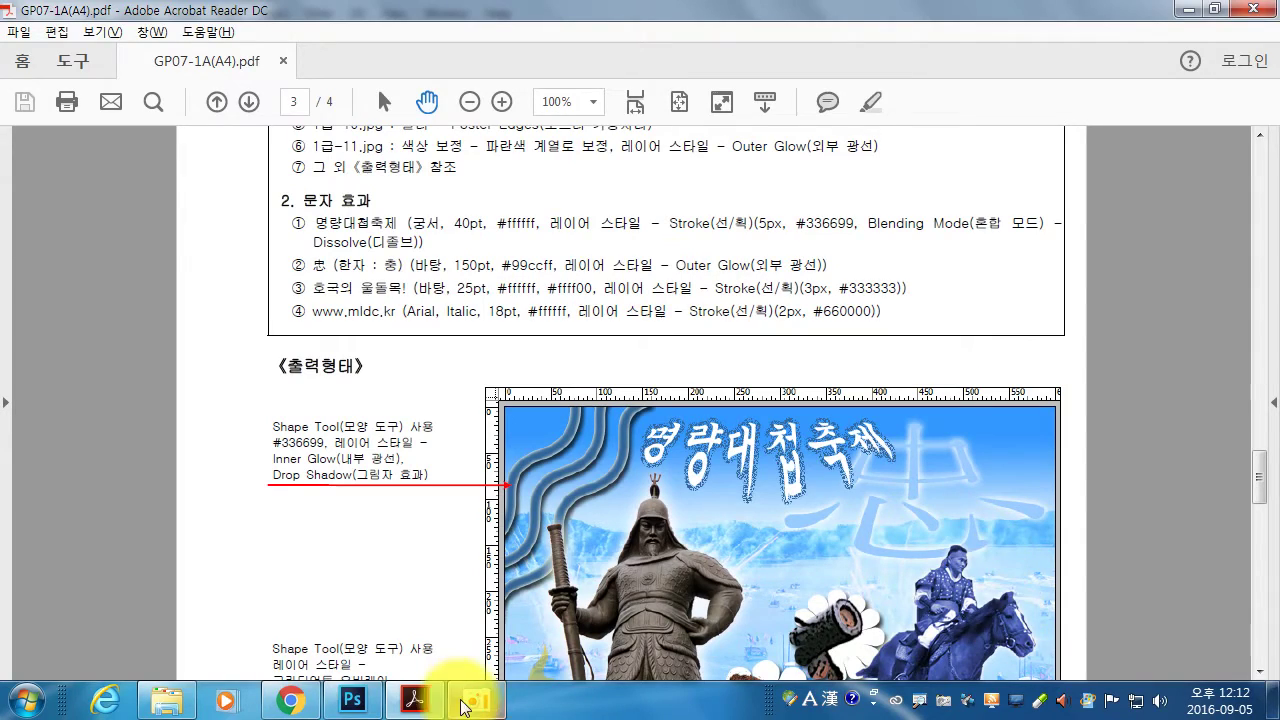
pyautogui.click(352, 700)
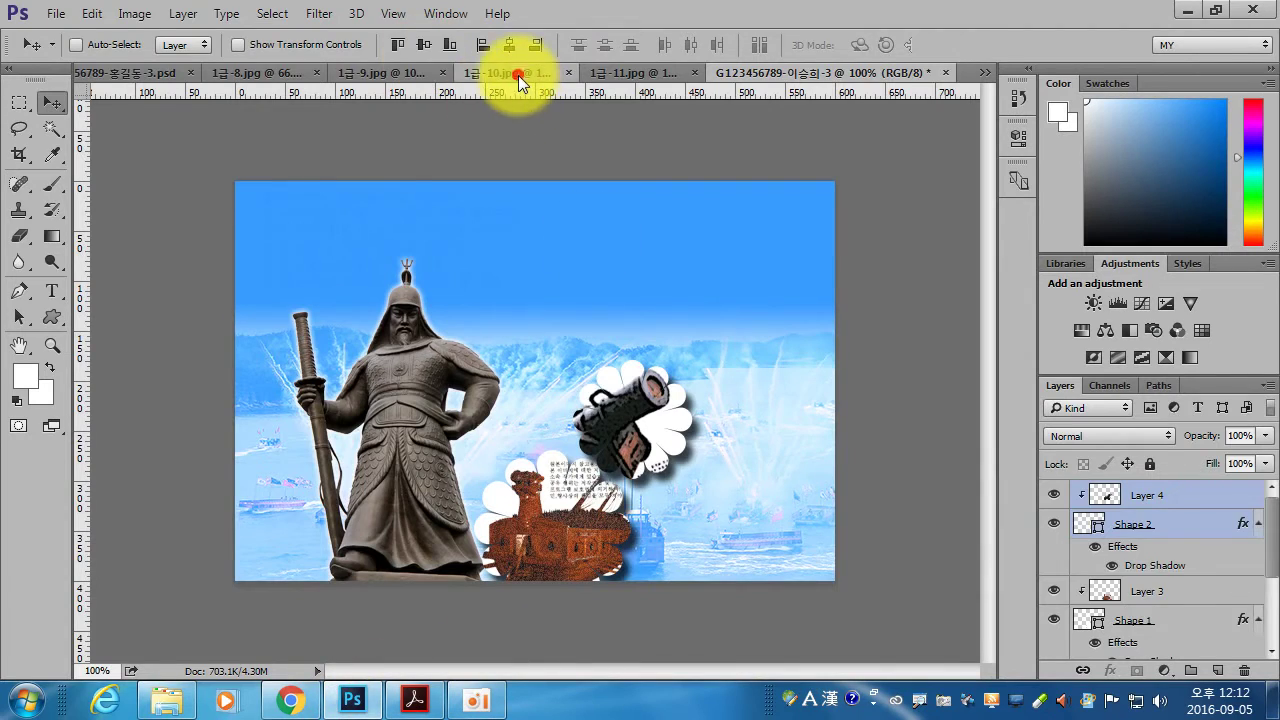
# Open the 1급-11.jpg horsemen photo and quick-select the rider and brown horse
pyautogui.click(514, 74)
pyautogui.click(752, 72)
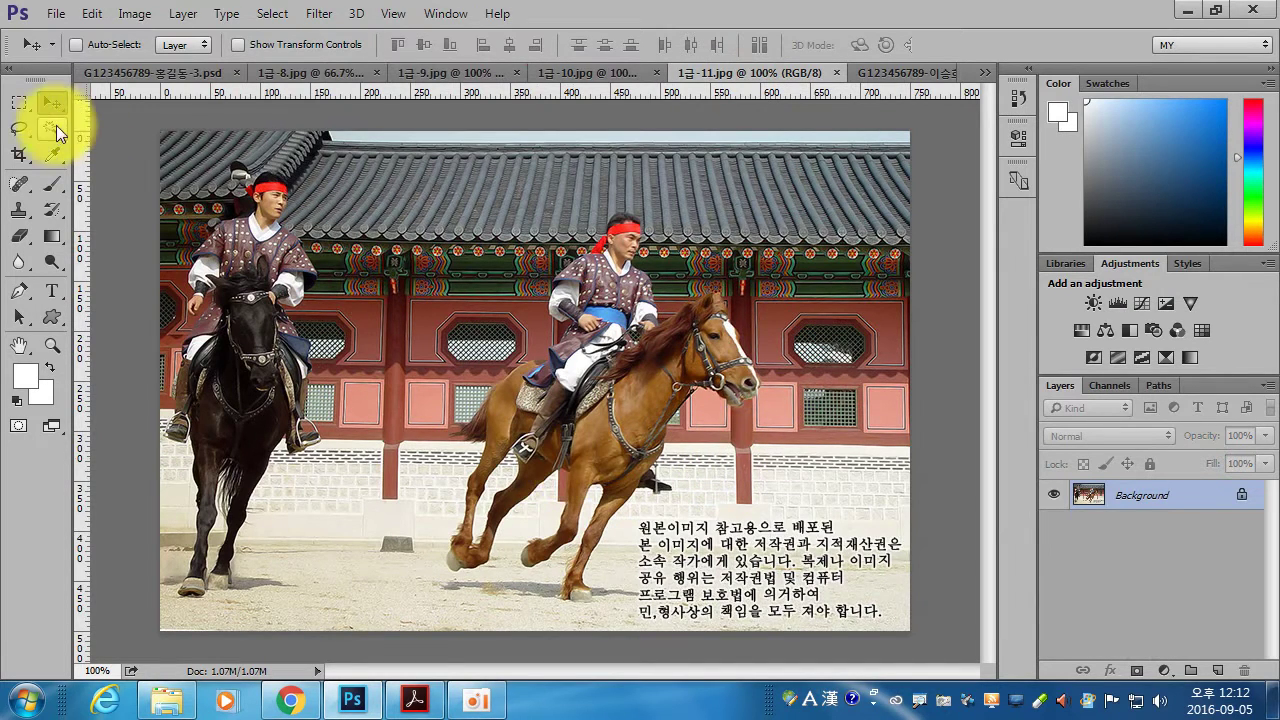
pyautogui.click(51, 128)
pyautogui.click(157, 125)
pyautogui.moveTo(595, 365)
pyautogui.mouseDown()
pyautogui.moveTo(607, 433)
pyautogui.moveTo(543, 450)
pyautogui.moveTo(531, 412)
pyautogui.moveTo(608, 295)
pyautogui.moveTo(608, 234)
pyautogui.moveTo(586, 286)
pyautogui.moveTo(722, 364)
pyautogui.moveTo(622, 308)
pyautogui.mouseUp()
# Extend the selection over the horse's head and tighten it around the rider's head and headband
pyautogui.moveTo(531, 316)
pyautogui.mouseDown()
pyautogui.moveTo(500, 300)
pyautogui.moveTo(523, 343)
pyautogui.moveTo(543, 314)
pyautogui.moveTo(537, 294)
pyautogui.moveTo(624, 247)
pyautogui.moveTo(580, 314)
pyautogui.moveTo(617, 223)
pyautogui.moveTo(620, 265)
pyautogui.moveTo(626, 239)
pyautogui.mouseUp()
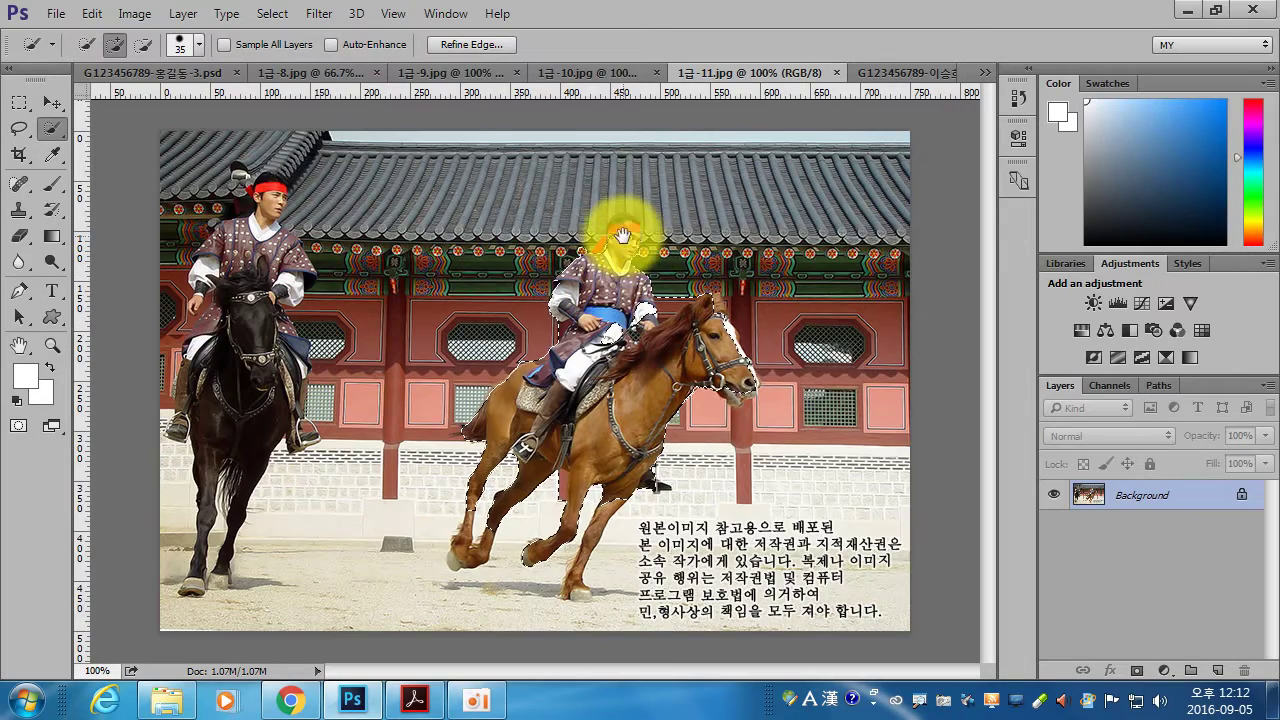
pyautogui.scroll(5, 663, 320)
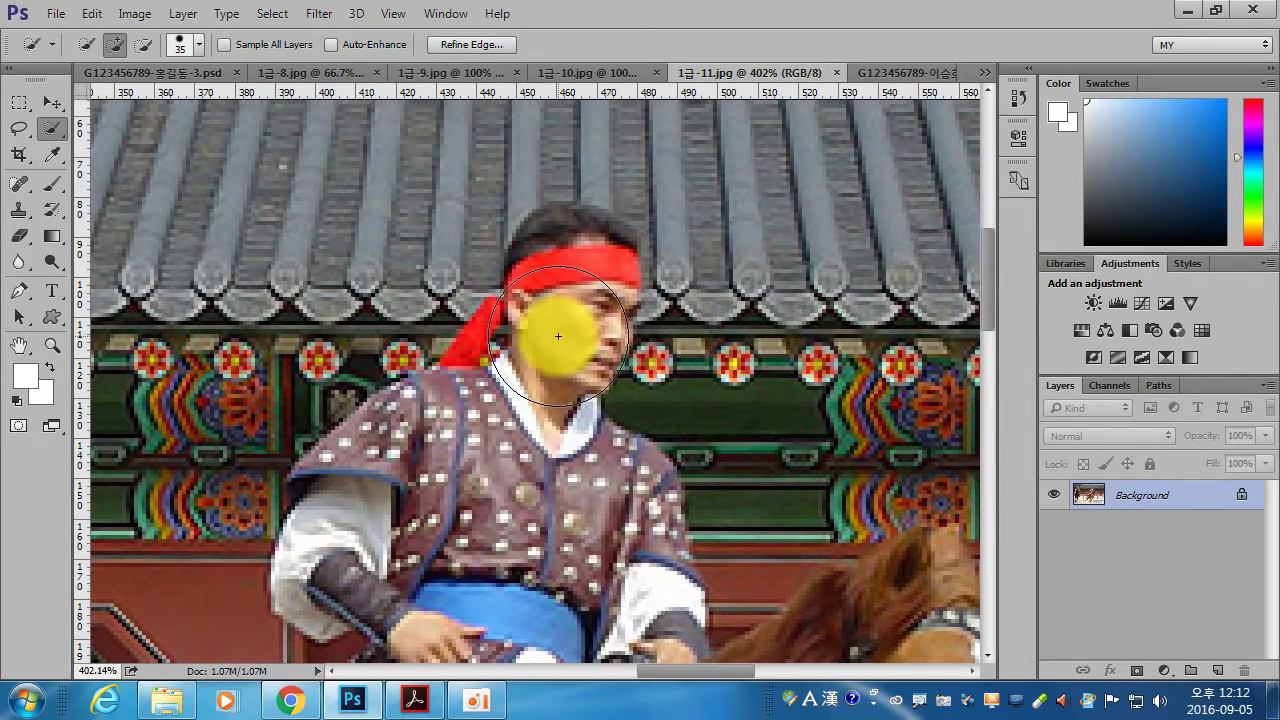
pyautogui.press('[')
pyautogui.press('[')
pyautogui.press('[')
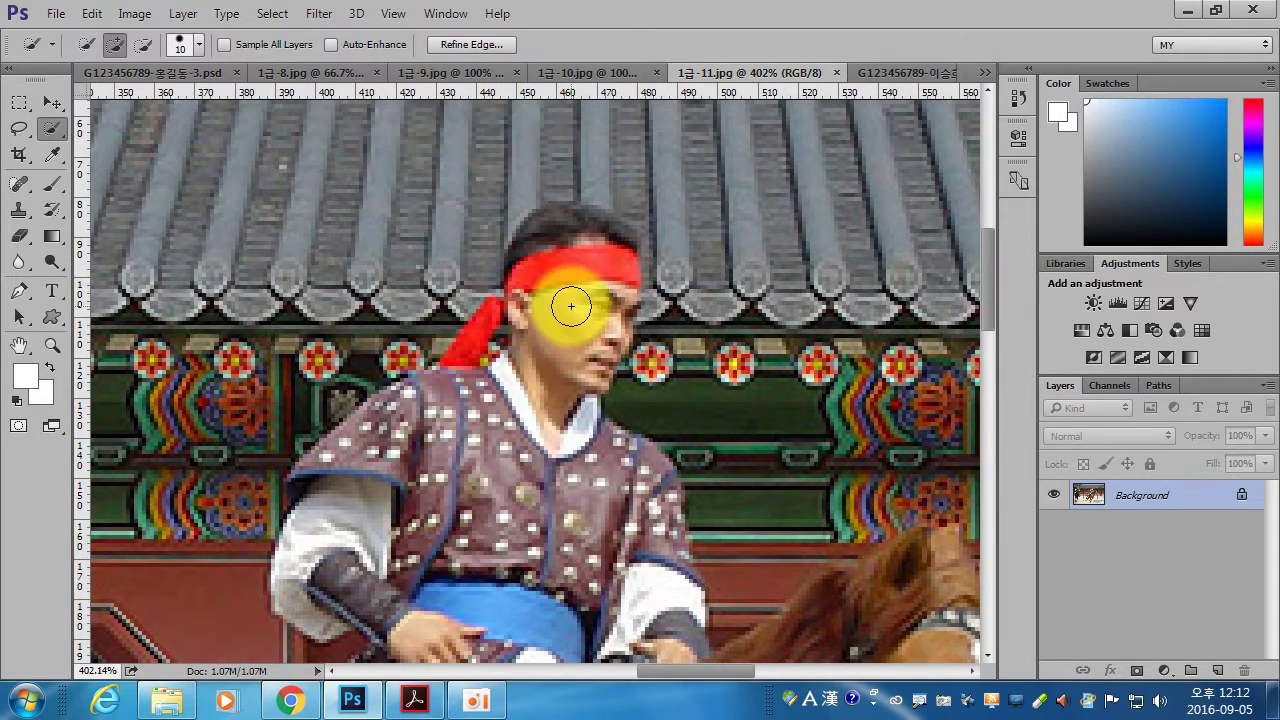
pyautogui.moveTo(571, 306); pyautogui.dragTo(557, 251)
pyautogui.click(598, 294)
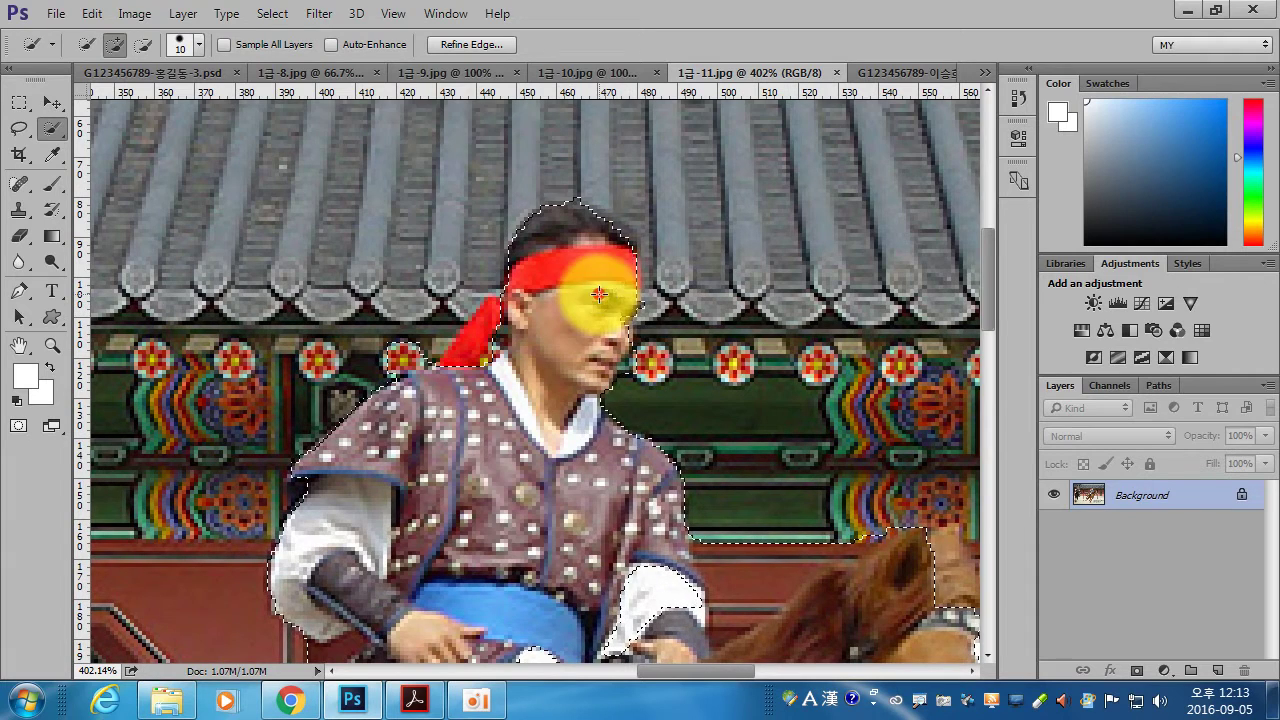
pyautogui.click(653, 268)
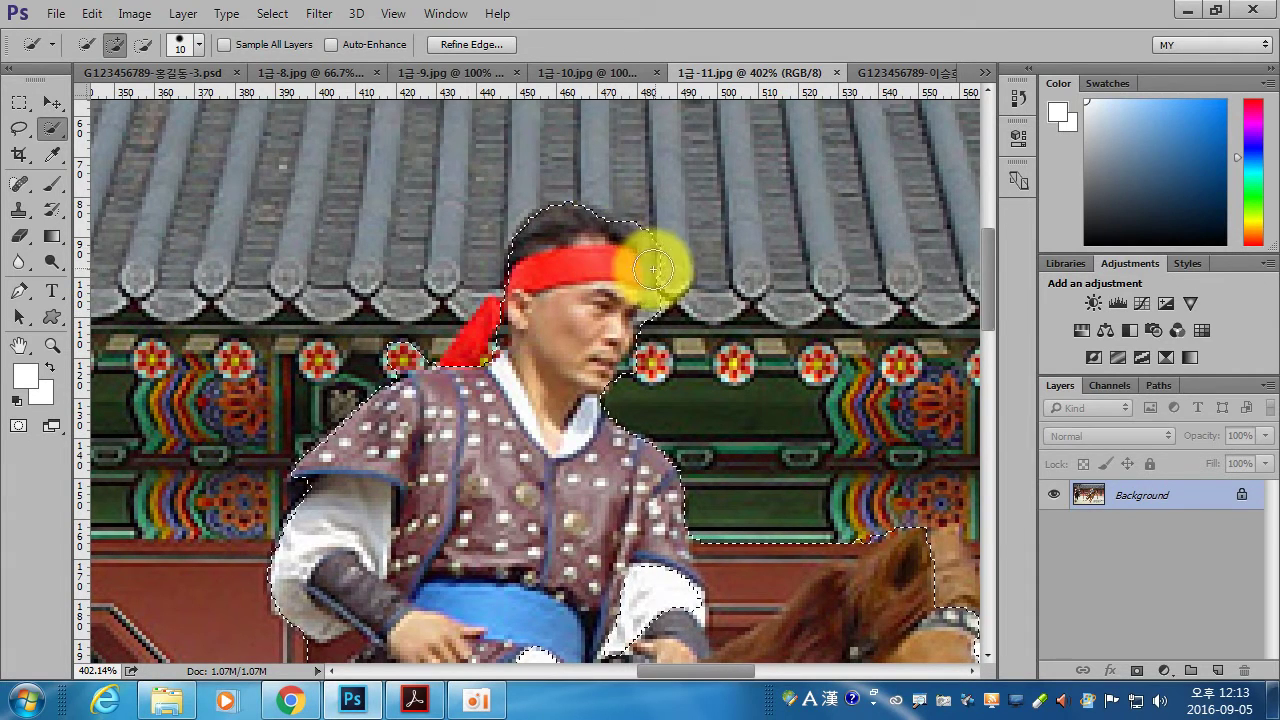
pyautogui.keyDown('alt'); pyautogui.click(674, 281); pyautogui.keyUp('alt')
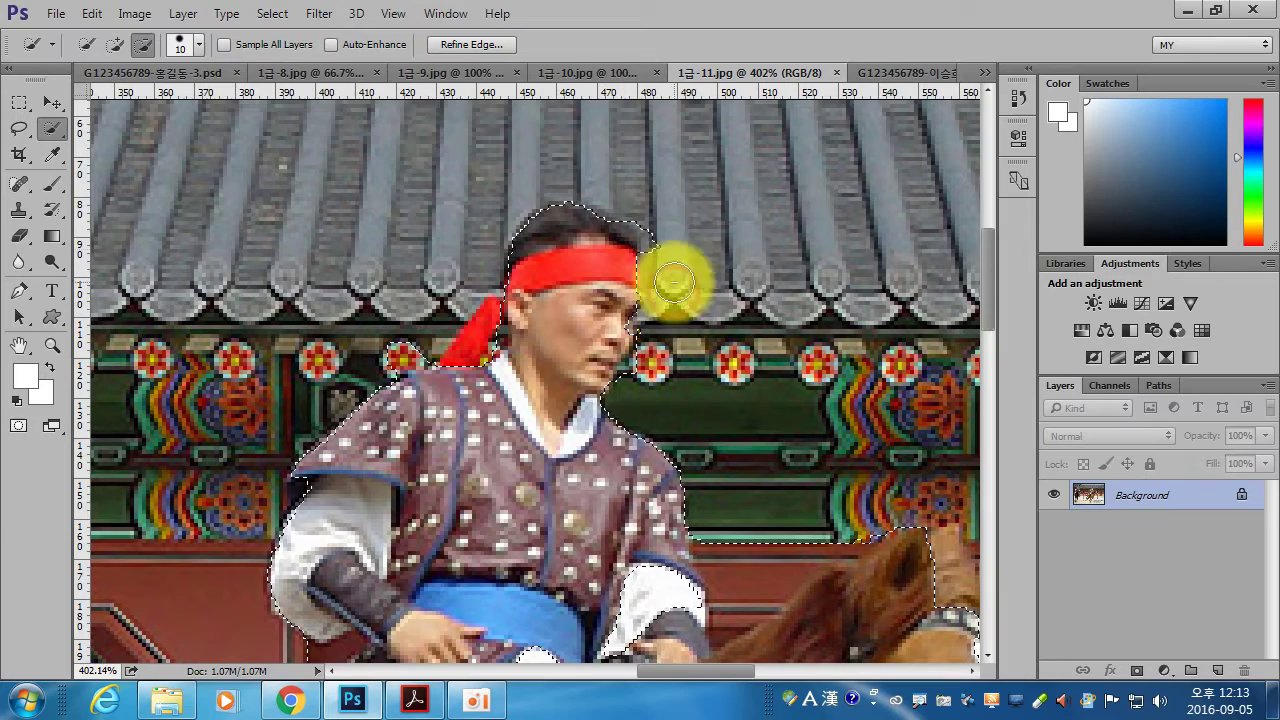
pyautogui.moveTo(674, 281); pyautogui.dragTo(663, 229)
pyautogui.moveTo(609, 323)
pyautogui.mouseDown()
pyautogui.moveTo(527, 404)
pyautogui.moveTo(403, 350)
pyautogui.mouseUp()
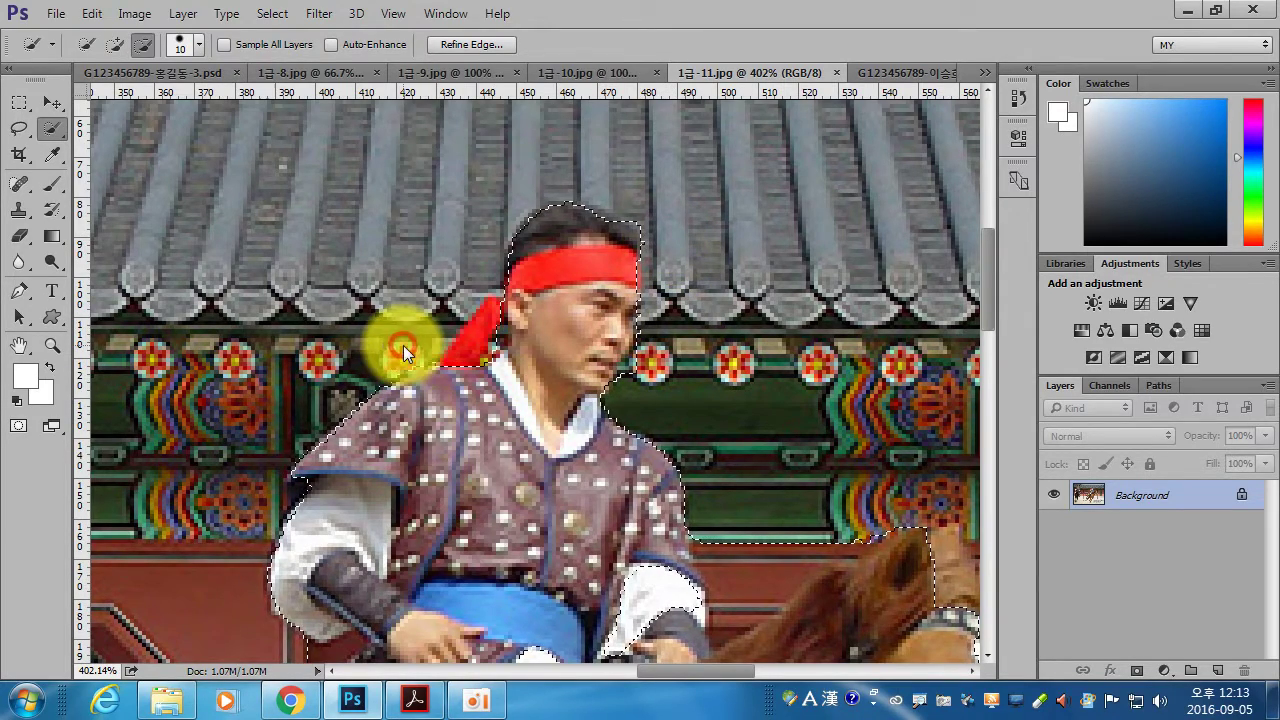
# Refine the shoulder edge and subtract the red wall beside the arm
pyautogui.moveTo(503, 486); pyautogui.dragTo(557, 77)
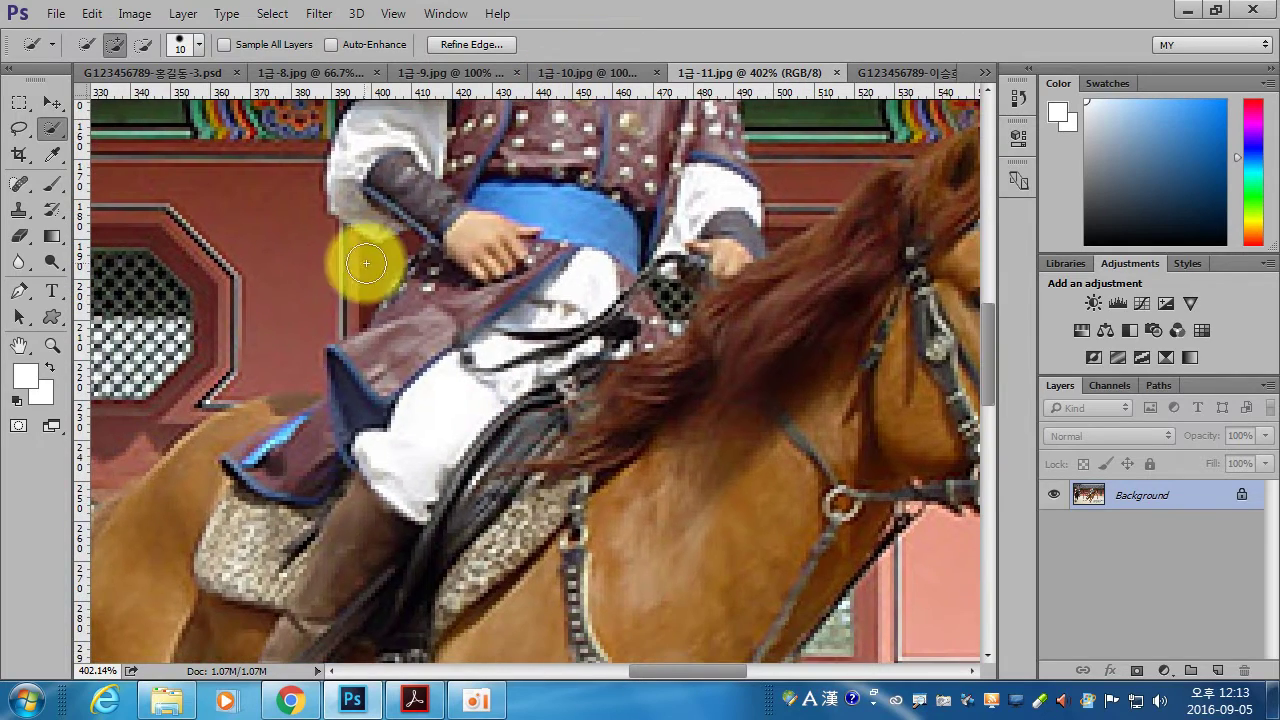
pyautogui.moveTo(378, 258); pyautogui.dragTo(376, 252)
pyautogui.press('[')
pyautogui.press('[')
pyautogui.press('[')
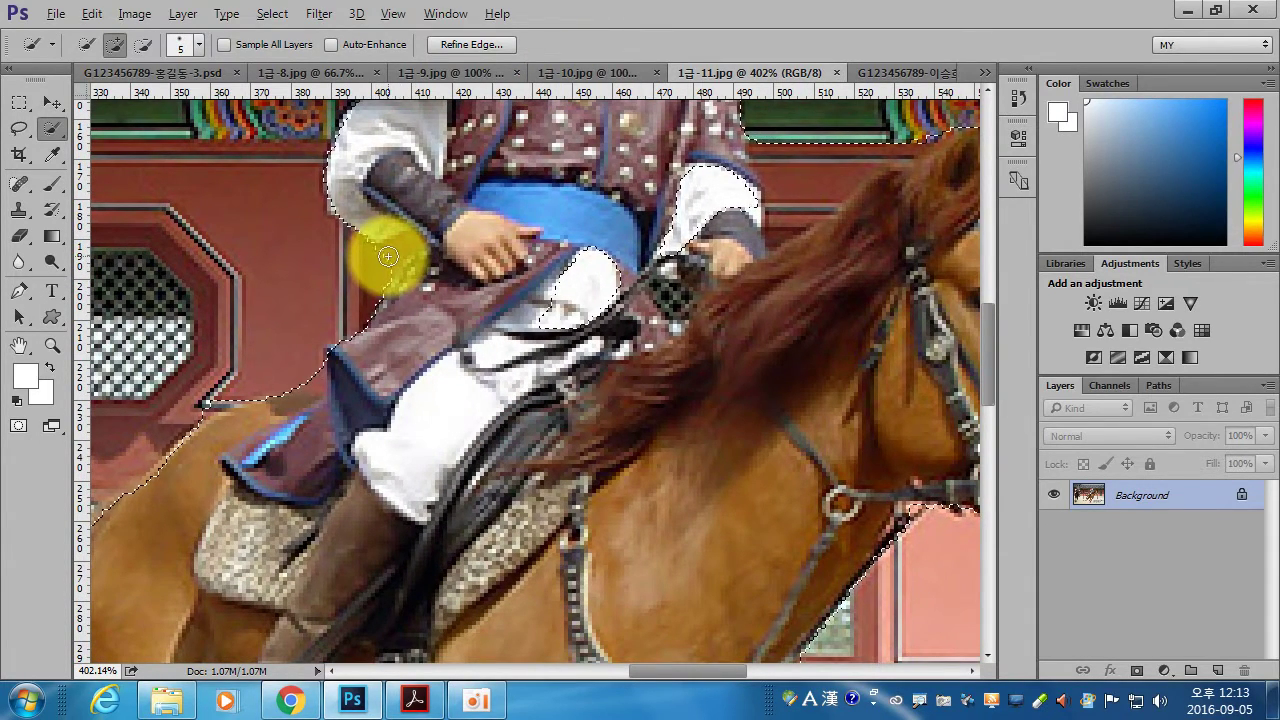
pyautogui.press('alt')
pyautogui.moveTo(388, 257); pyautogui.dragTo(400, 245)
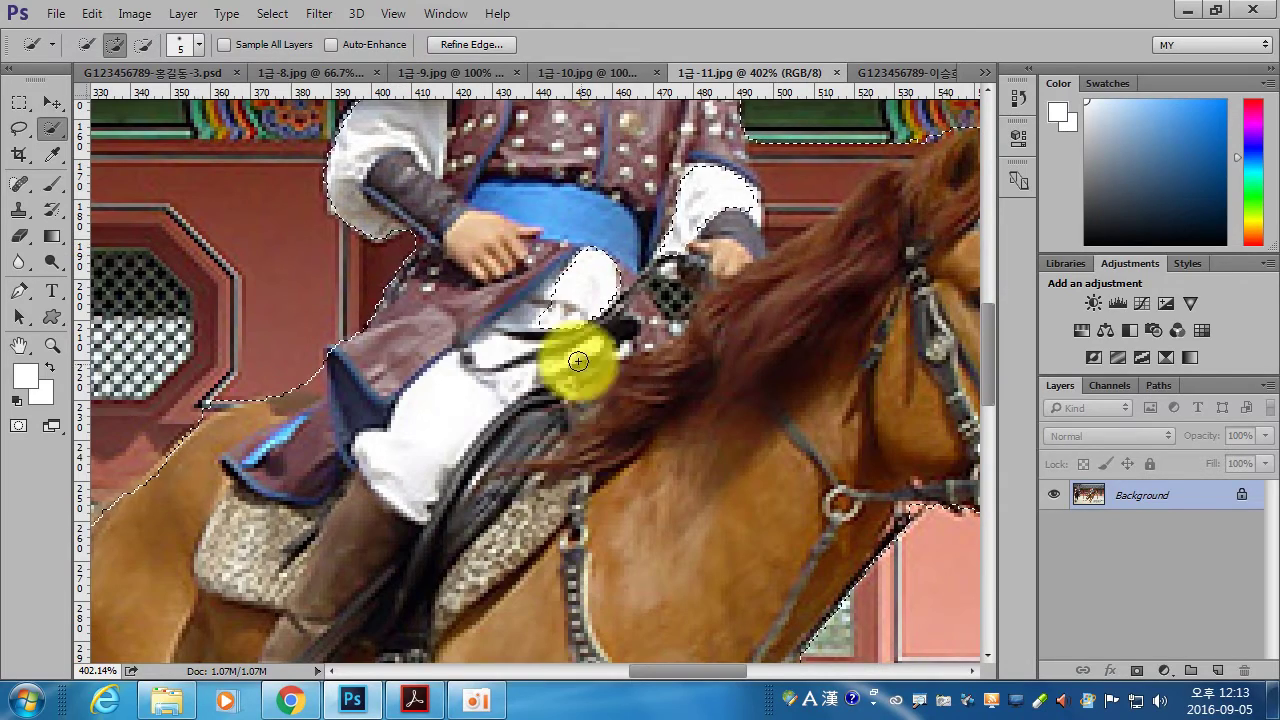
# Tighten the selection along the arm, mane and white sleeve cloth, zooming to check edges
pyautogui.moveTo(785, 343); pyautogui.dragTo(423, 514)
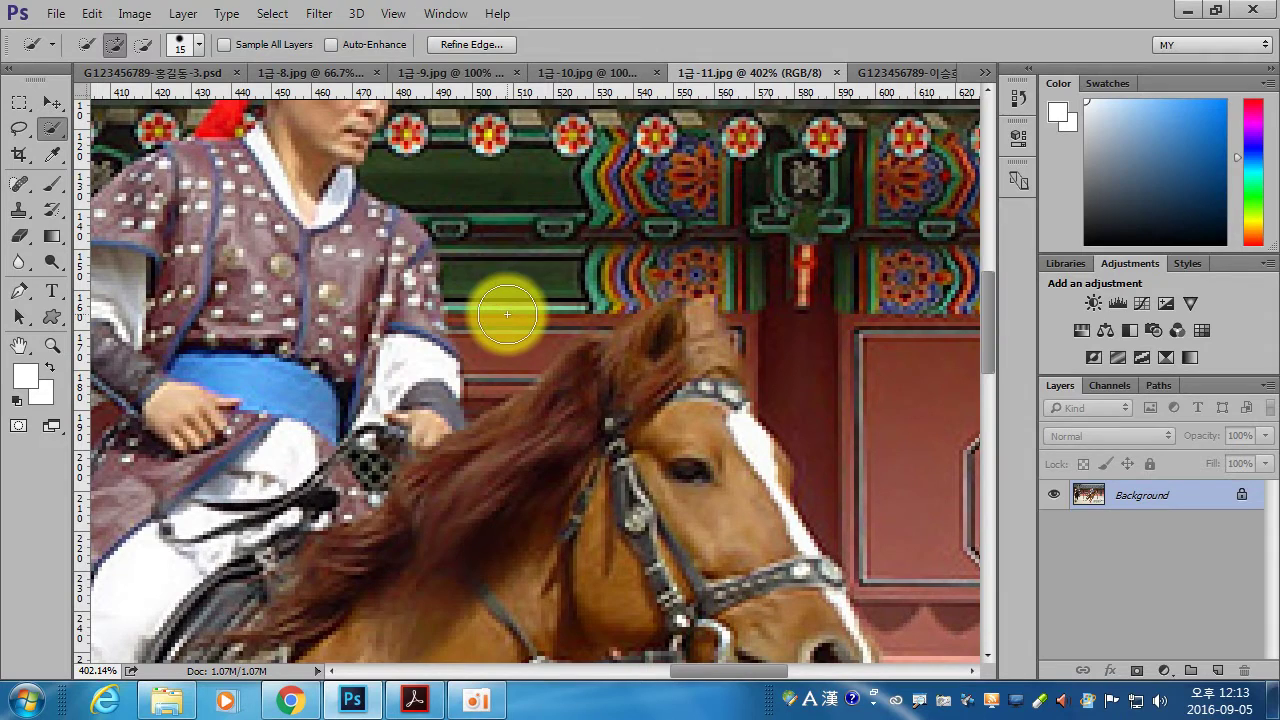
pyautogui.press('[')
pyautogui.press('[')
pyautogui.moveTo(507, 314)
pyautogui.mouseDown()
pyautogui.moveTo(485, 387)
pyautogui.moveTo(594, 301)
pyautogui.moveTo(414, 400)
pyautogui.moveTo(400, 386)
pyautogui.mouseUp()
pyautogui.press('[')
pyautogui.press('[')
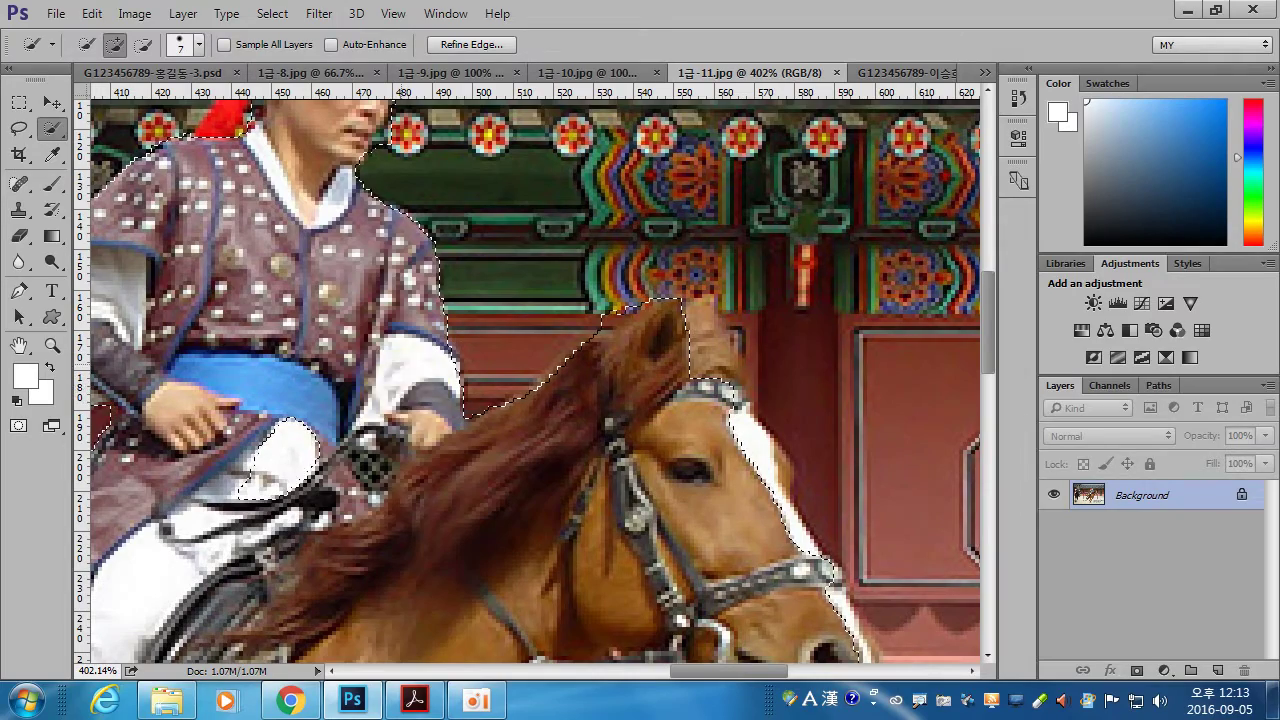
pyautogui.click(340, 468)
pyautogui.moveTo(340, 468)
pyautogui.mouseDown()
pyautogui.moveTo(266, 434)
pyautogui.moveTo(477, 453)
pyautogui.mouseUp()
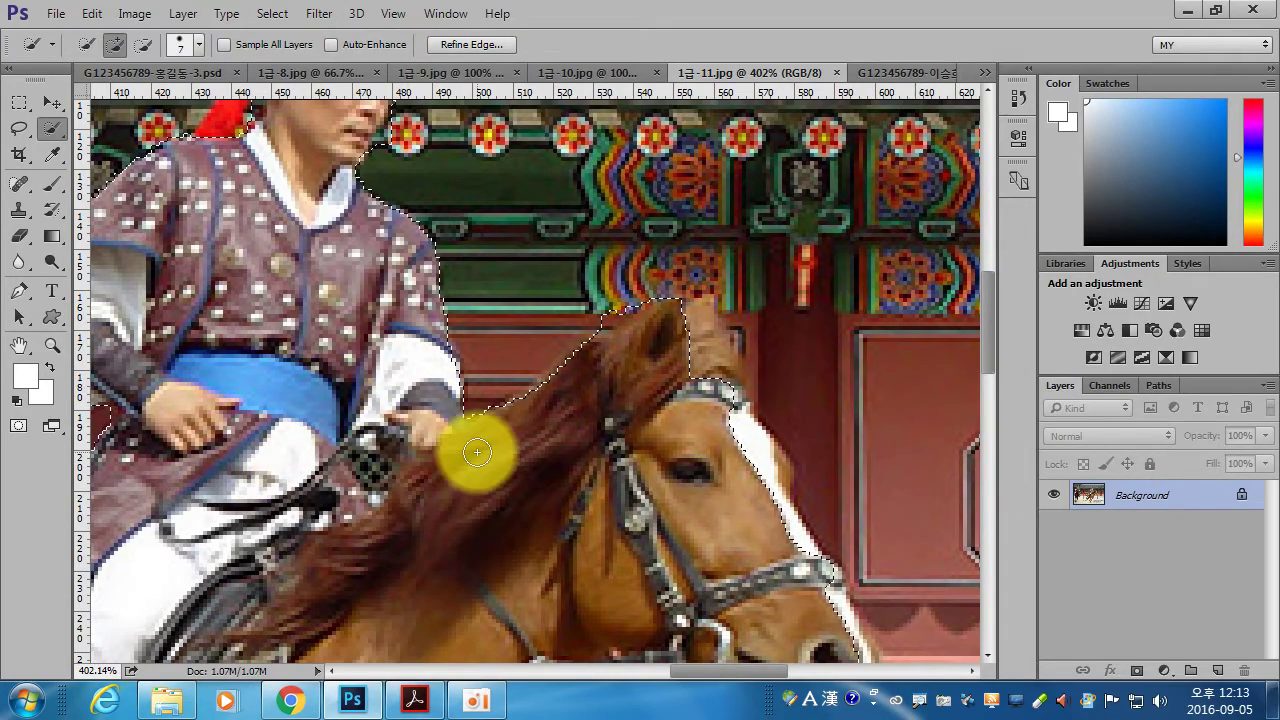
pyautogui.hotkey('ctrl', '+')
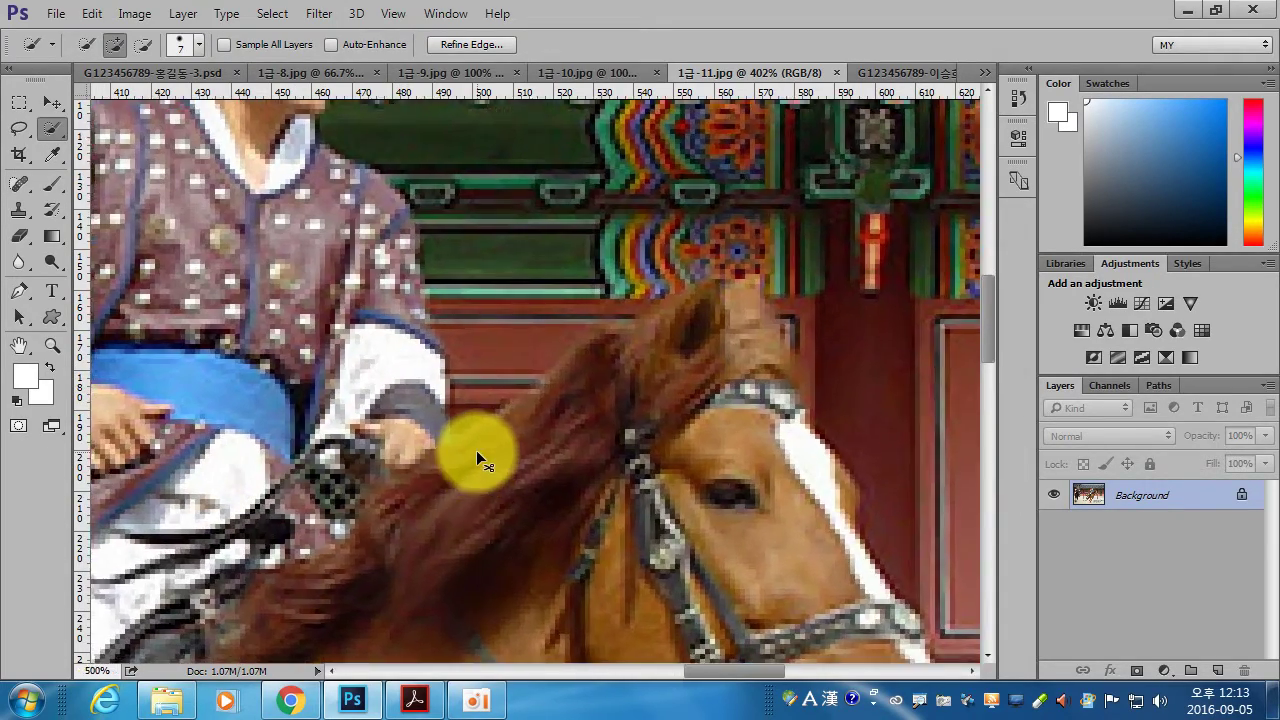
pyautogui.hotkey('ctrl', '+')
pyautogui.hotkey('ctrl', '-')
pyautogui.hotkey('ctrl', '-')
pyautogui.hotkey('ctrl', '-')
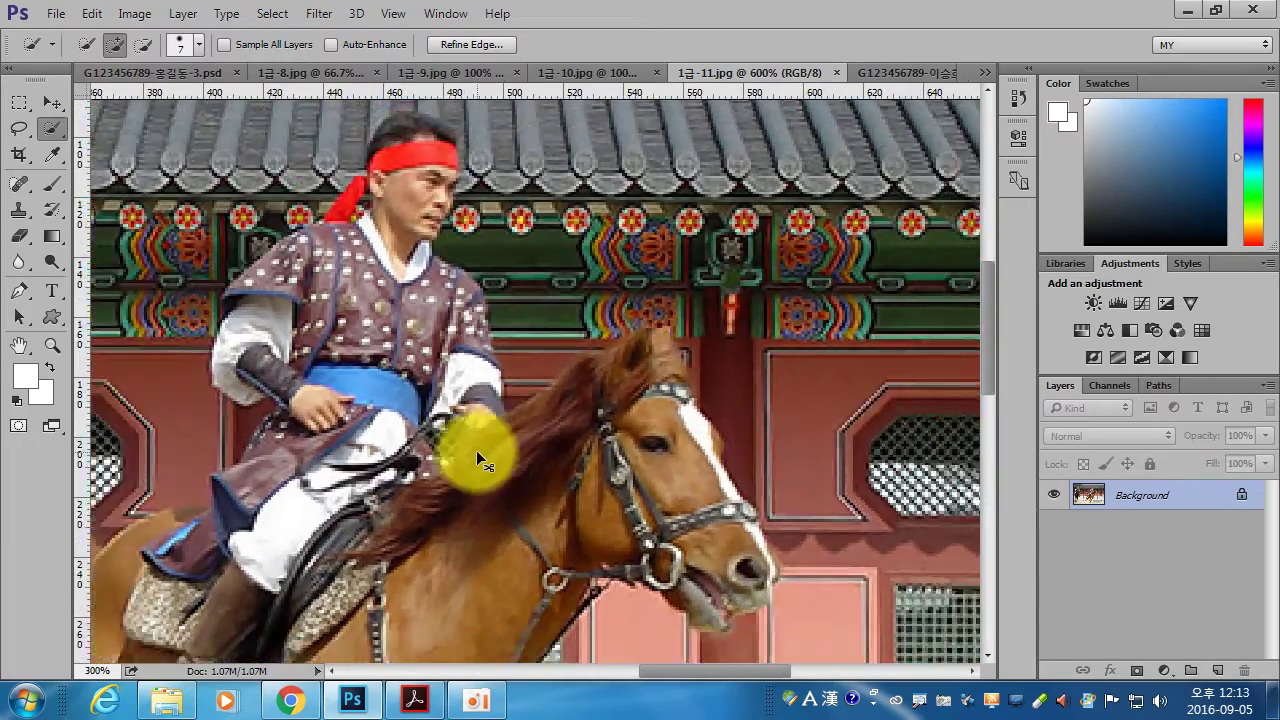
pyautogui.hotkey('ctrl', '-')
pyautogui.hotkey('ctrl', '-')
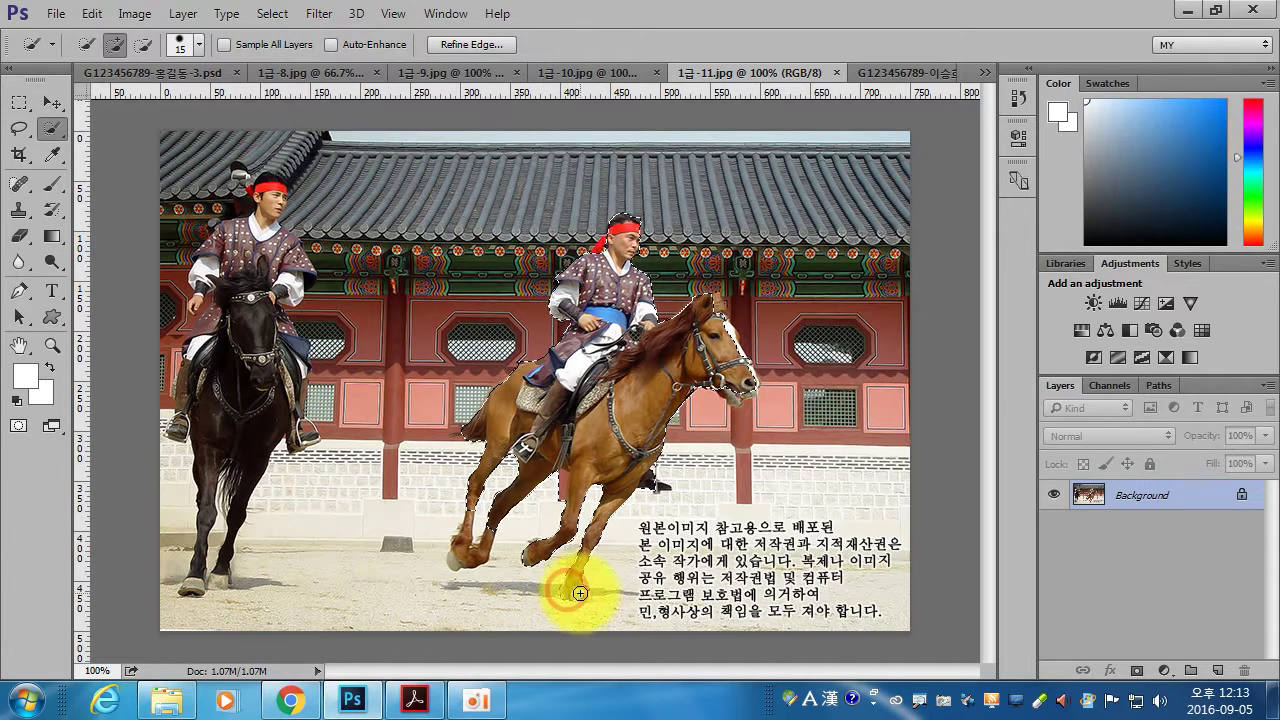
# Add the horse's front legs and hooves, remove the surrounding ground, then view the reference PDF
pyautogui.moveTo(562, 593)
pyautogui.mouseDown()
pyautogui.moveTo(486, 563)
pyautogui.moveTo(490, 477)
pyautogui.moveTo(482, 523)
pyautogui.mouseUp()
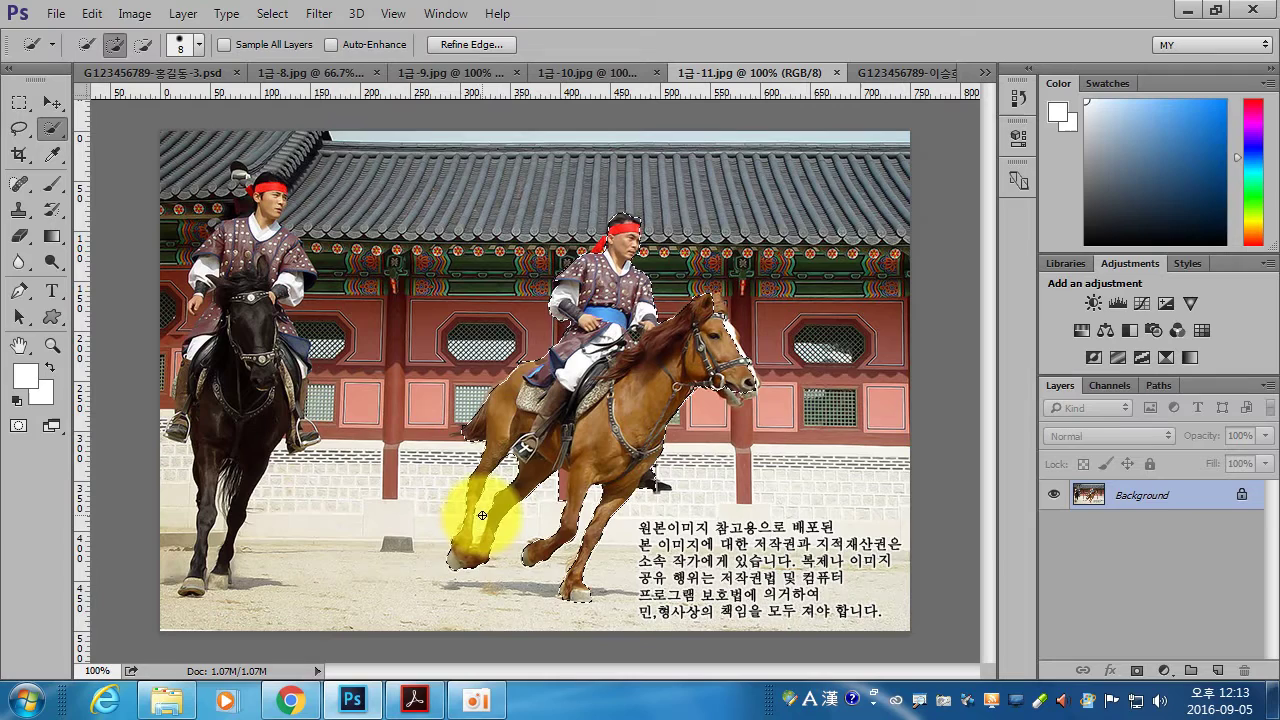
pyautogui.moveTo(482, 515)
pyautogui.mouseDown()
pyautogui.moveTo(479, 528)
pyautogui.moveTo(651, 443)
pyautogui.moveTo(469, 543)
pyautogui.mouseUp()
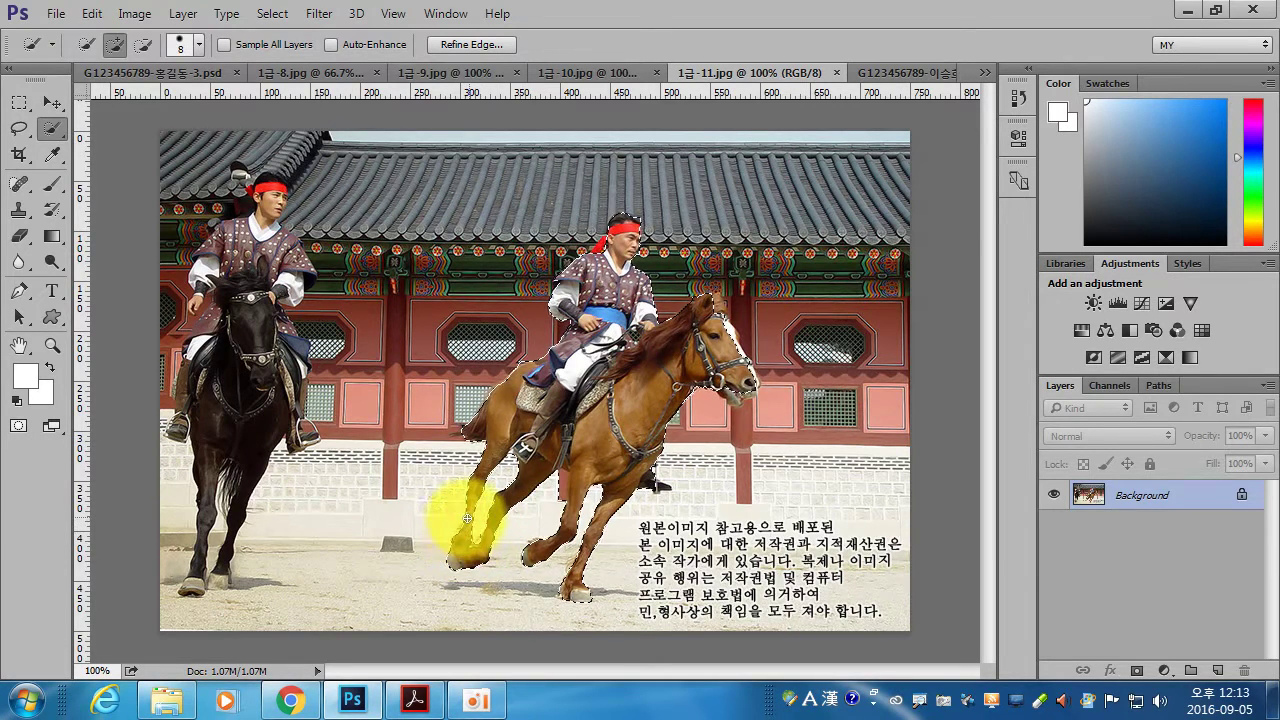
pyautogui.moveTo(685, 419); pyautogui.dragTo(674, 494)
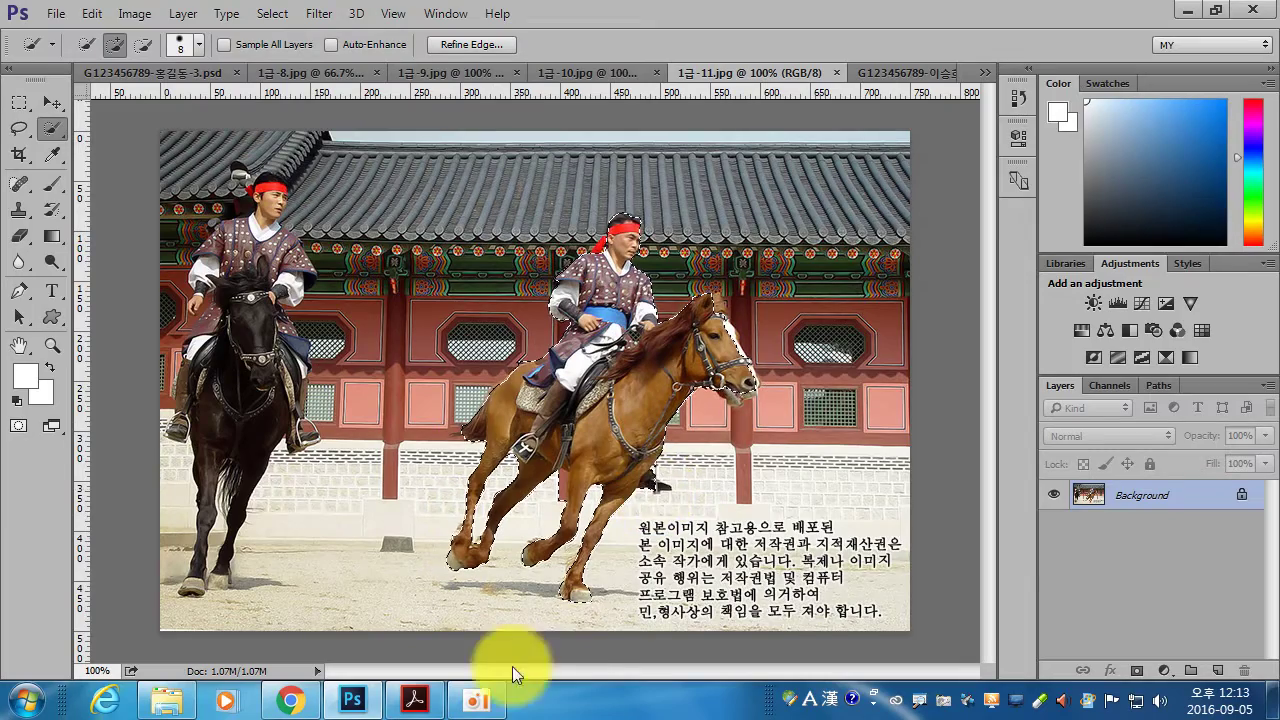
pyautogui.click(415, 697)
pyautogui.moveTo(1007, 606)
pyautogui.mouseDown()
pyautogui.moveTo(972, 328)
pyautogui.moveTo(975, 338)
pyautogui.mouseUp()
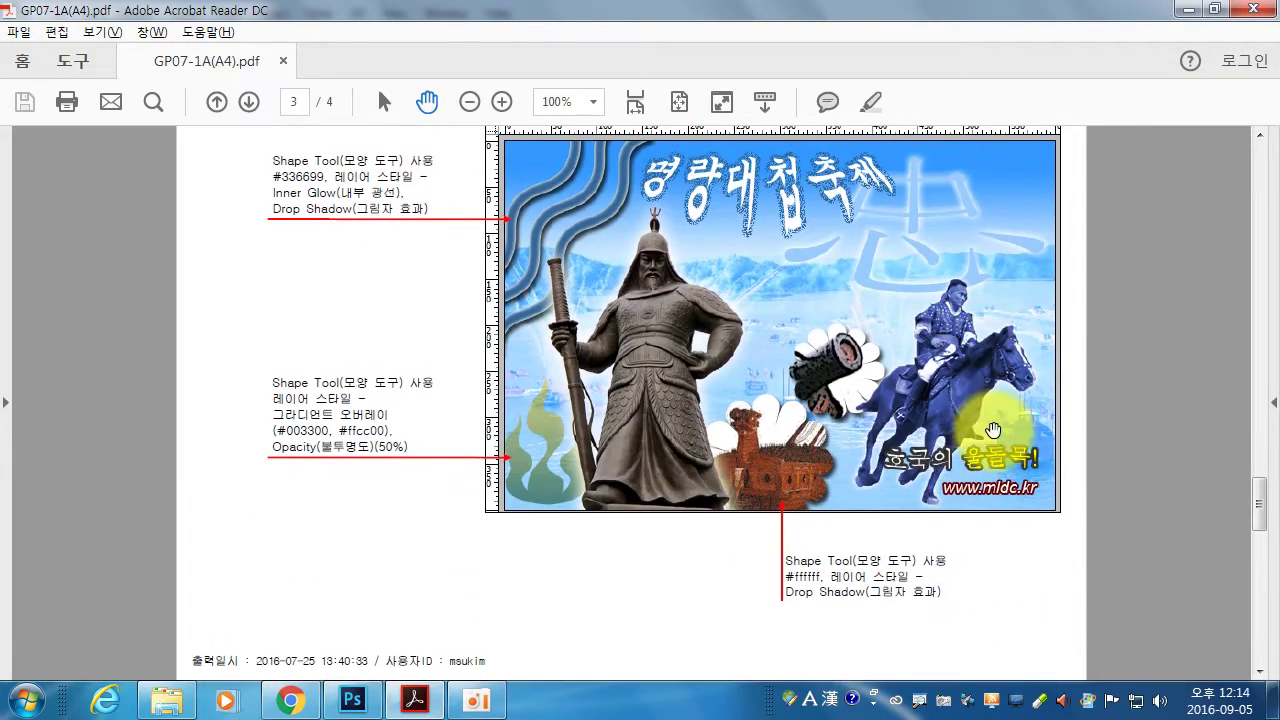
pyautogui.click(350, 700)
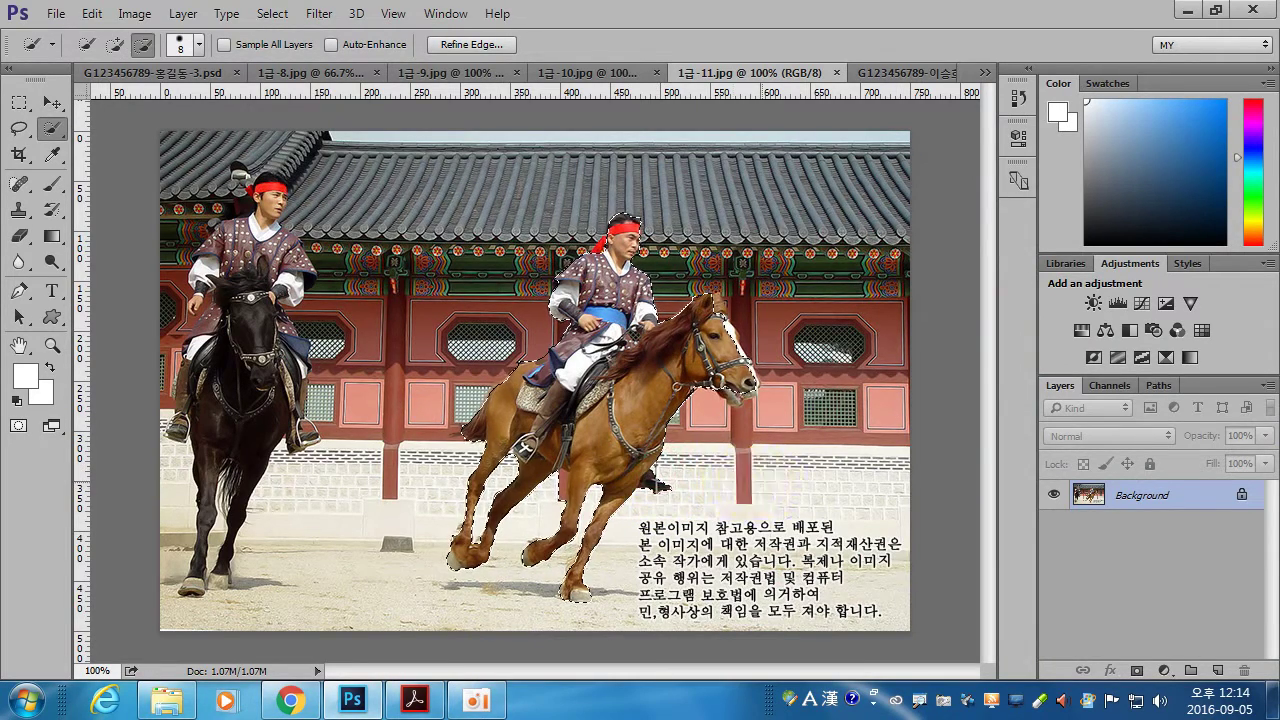
pyautogui.click(414, 700)
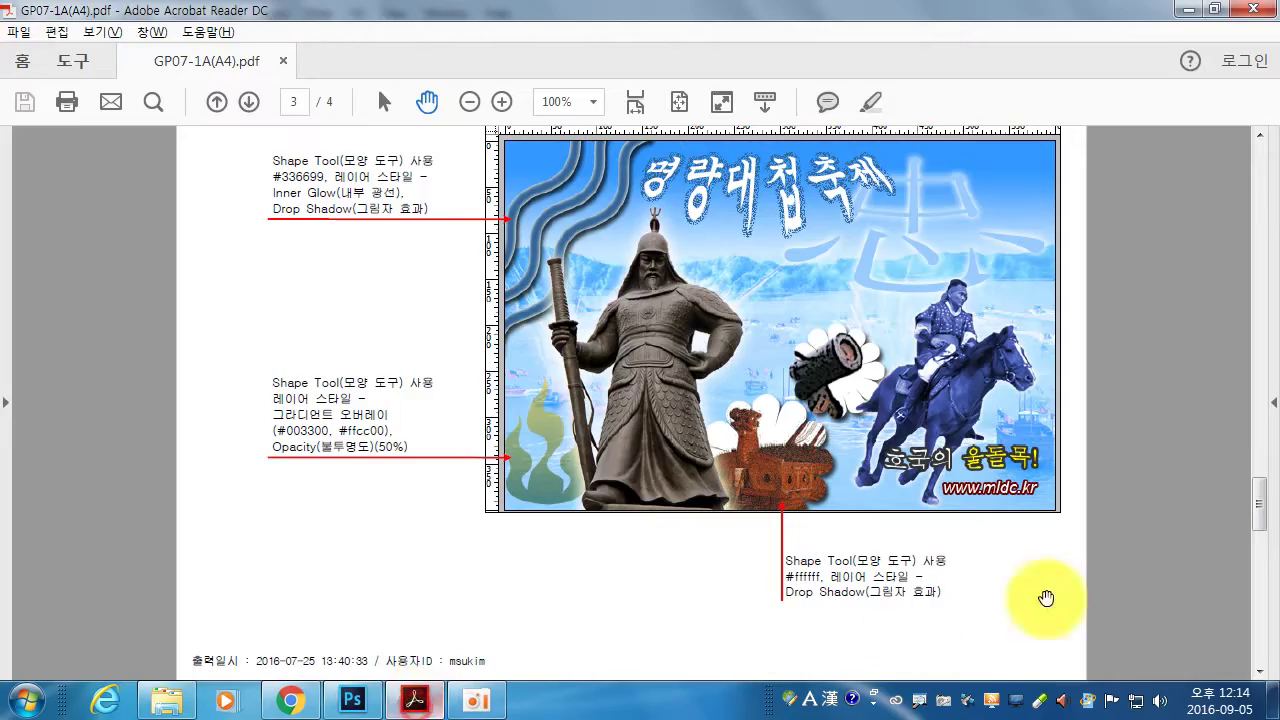
pyautogui.click(352, 700)
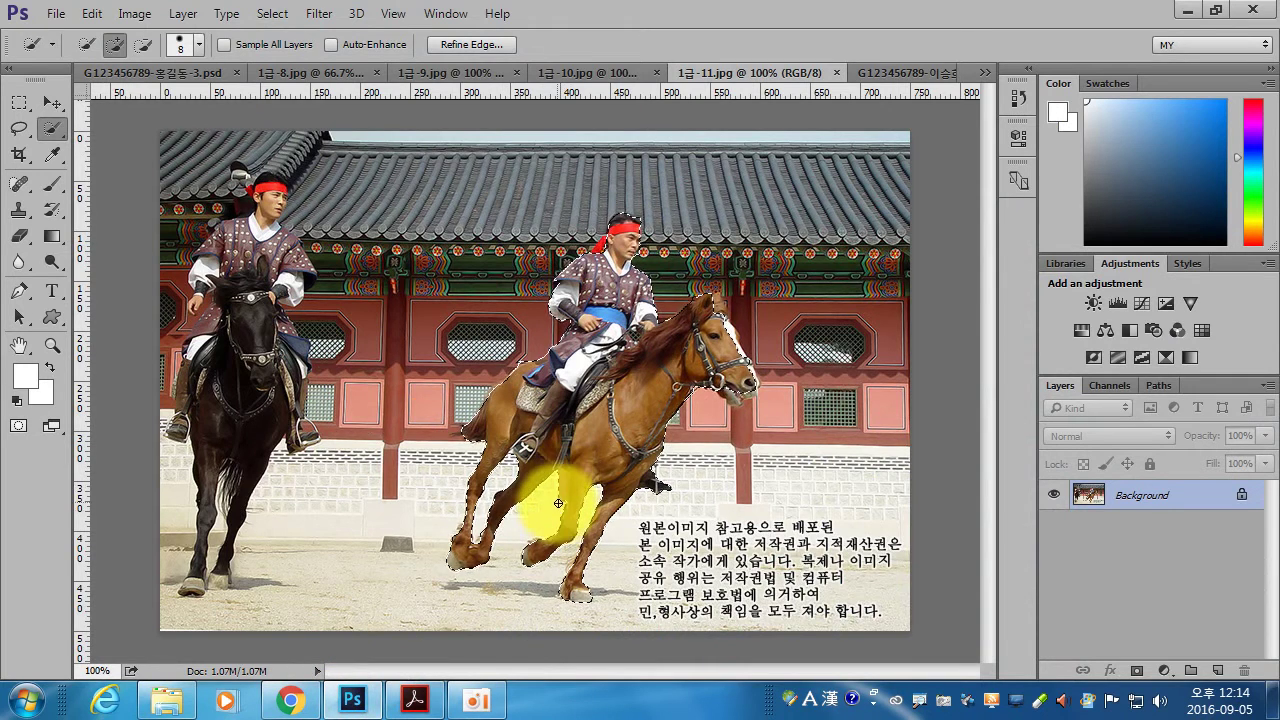
pyautogui.click(414, 700)
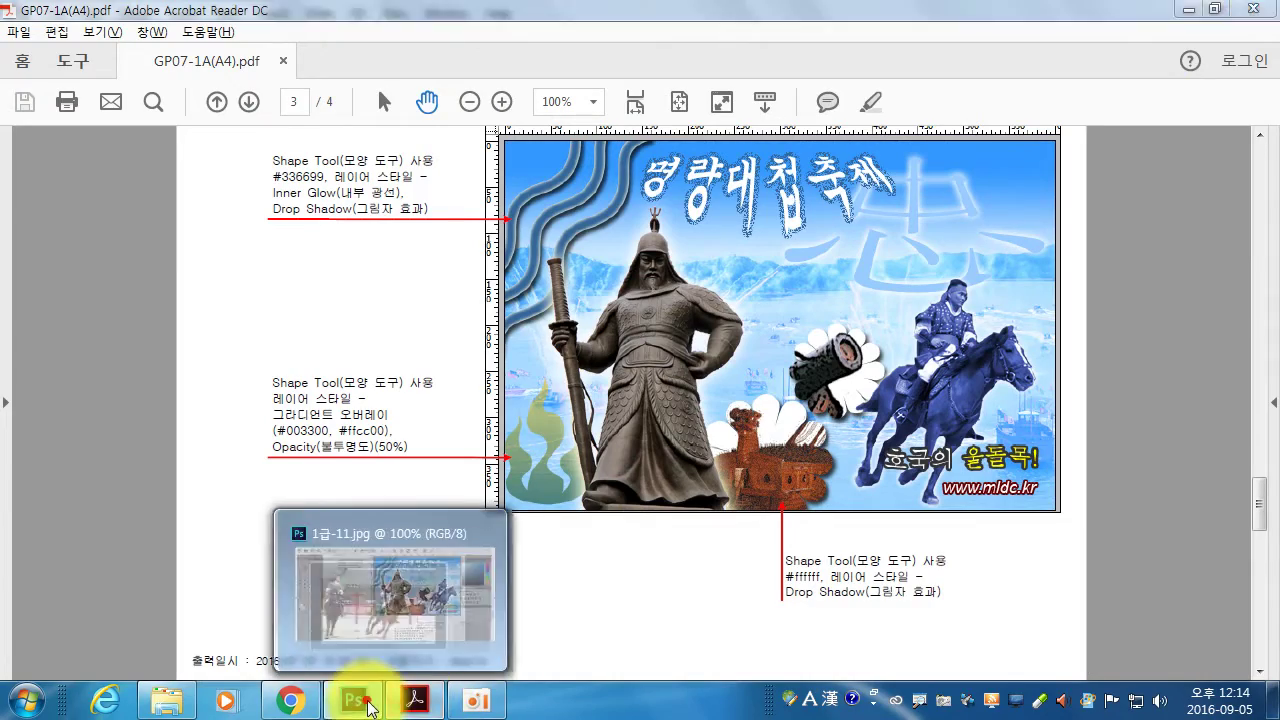
pyautogui.click(358, 700)
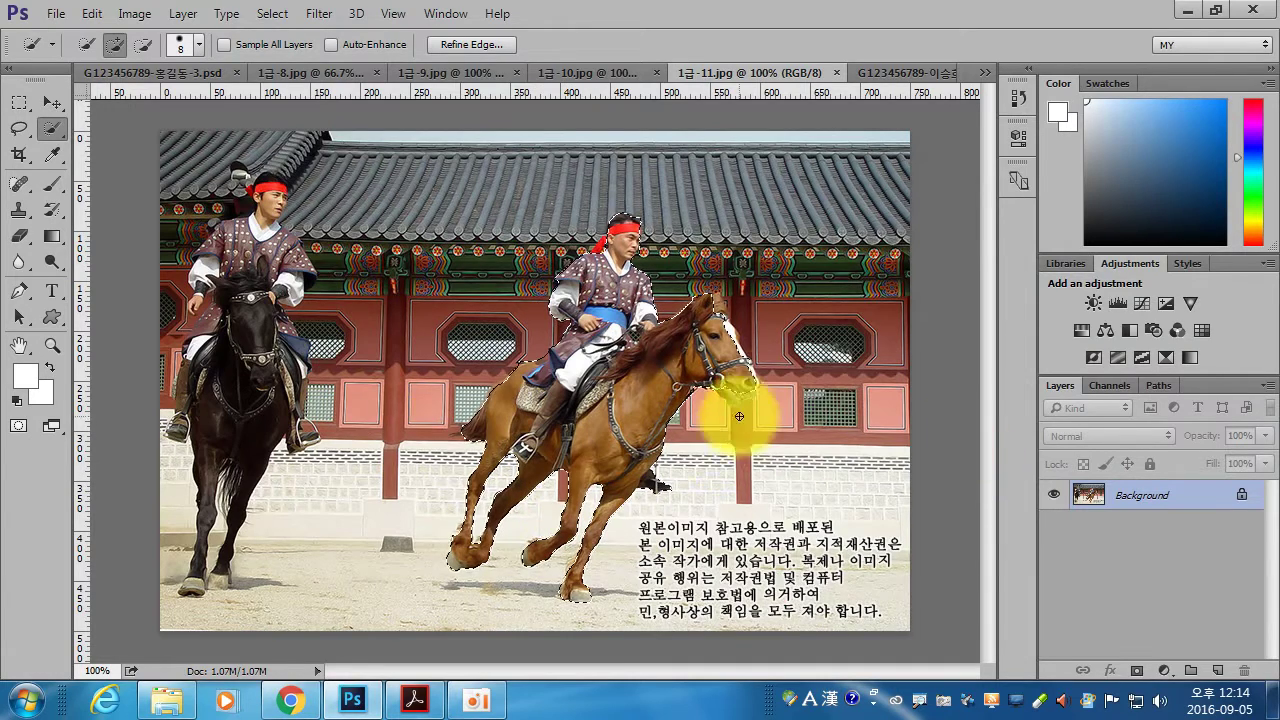
# Paste the selected horse and rider into the statue composition as Layer 5
pyautogui.press('alt')
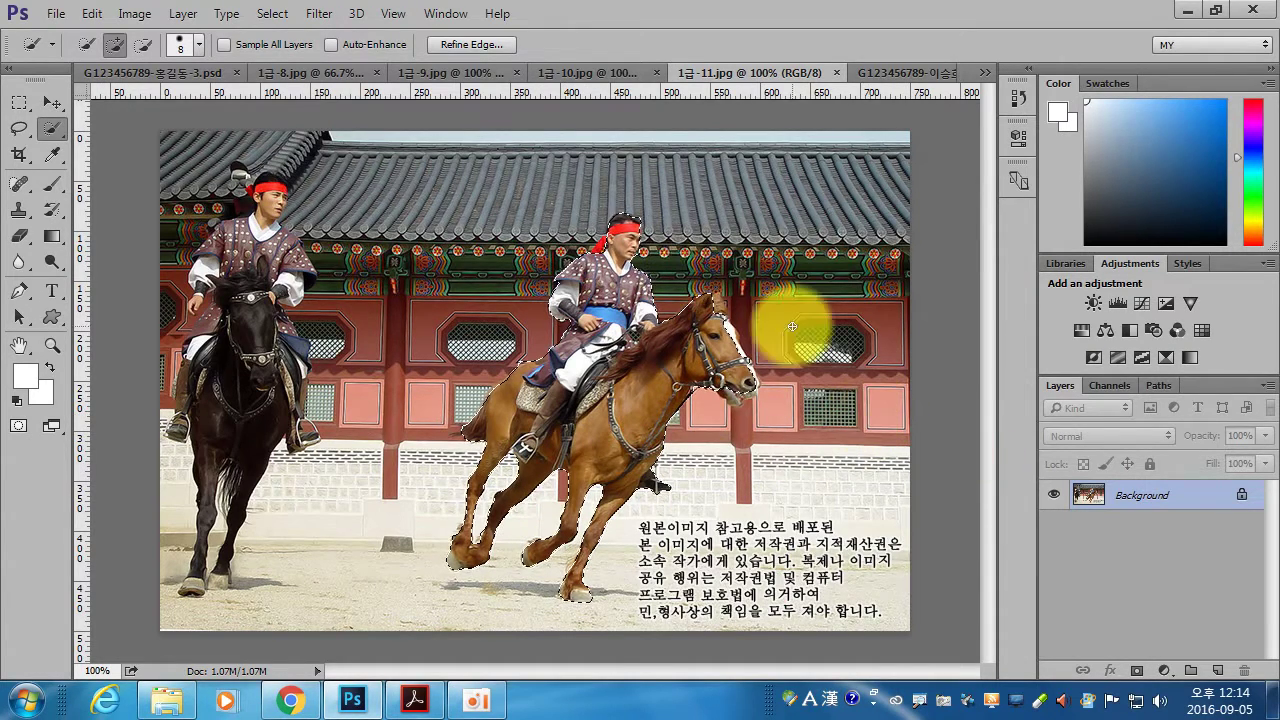
pyautogui.click(910, 74)
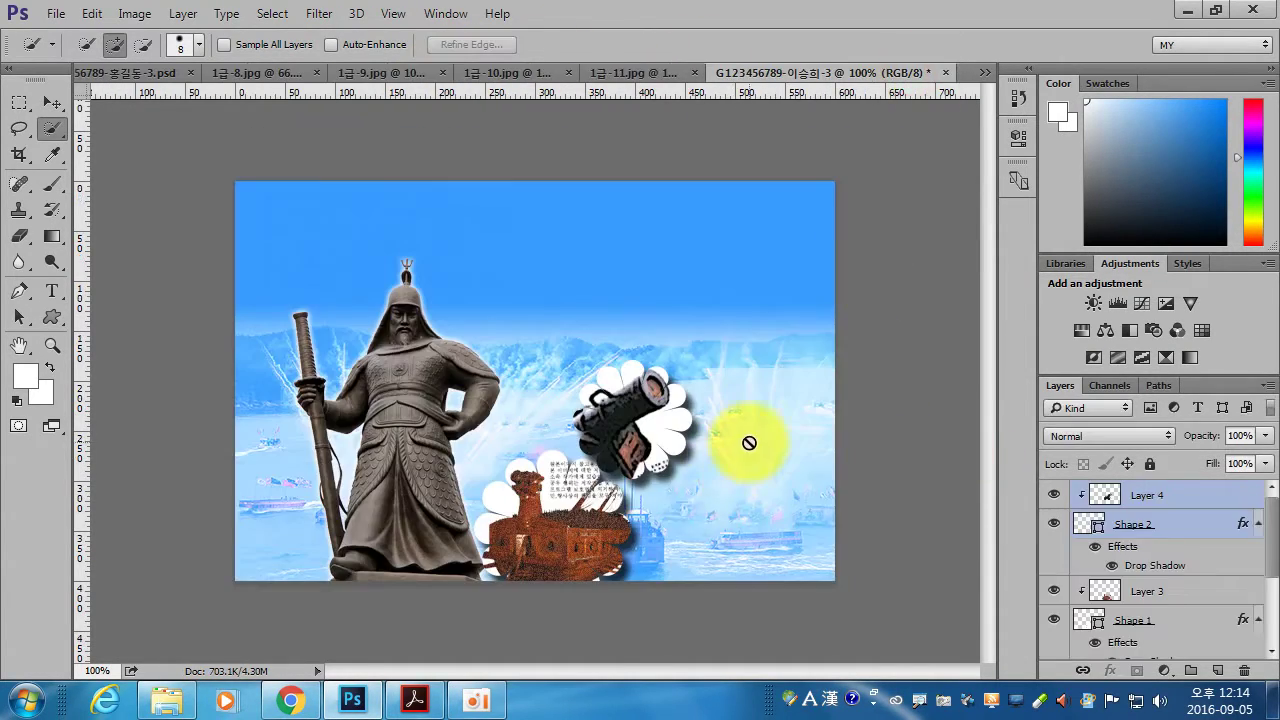
pyautogui.hotkey('ctrl', 'v')
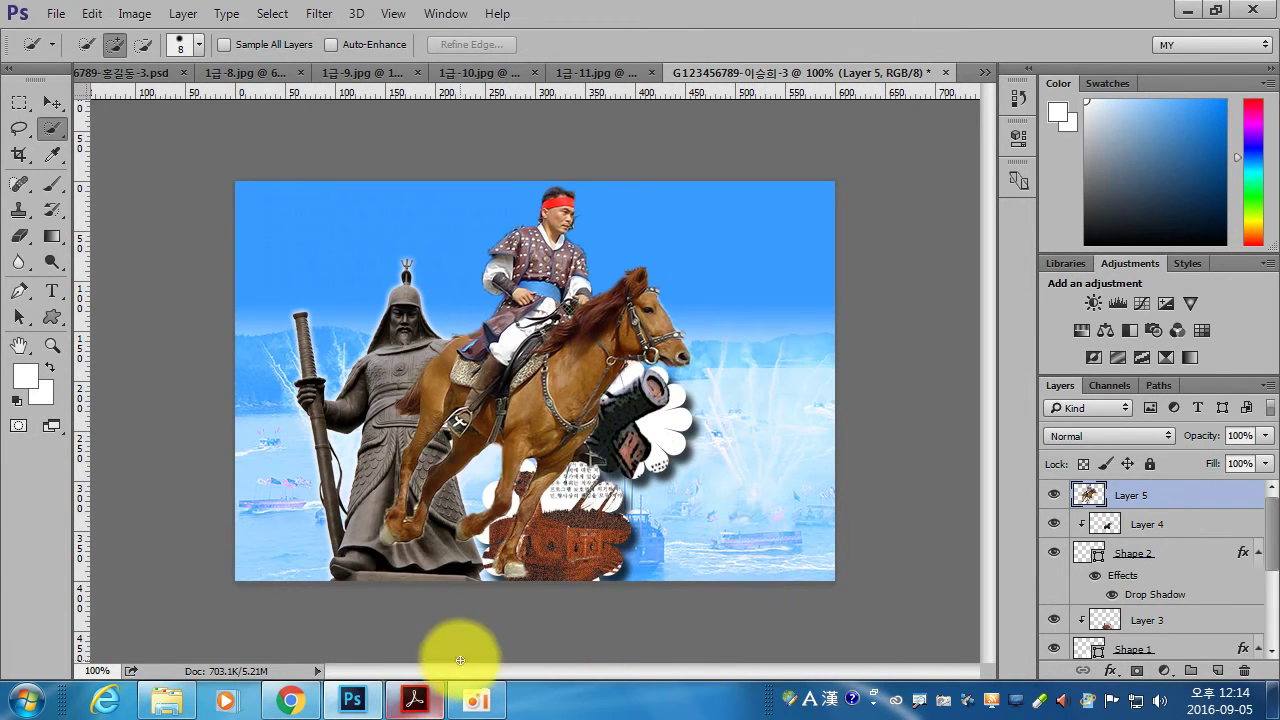
# Scale the horse and rider down to about 61% and place it right of the scroll
pyautogui.hotkey('ctrl', 't')
pyautogui.moveTo(376, 181); pyautogui.dragTo(471, 313)
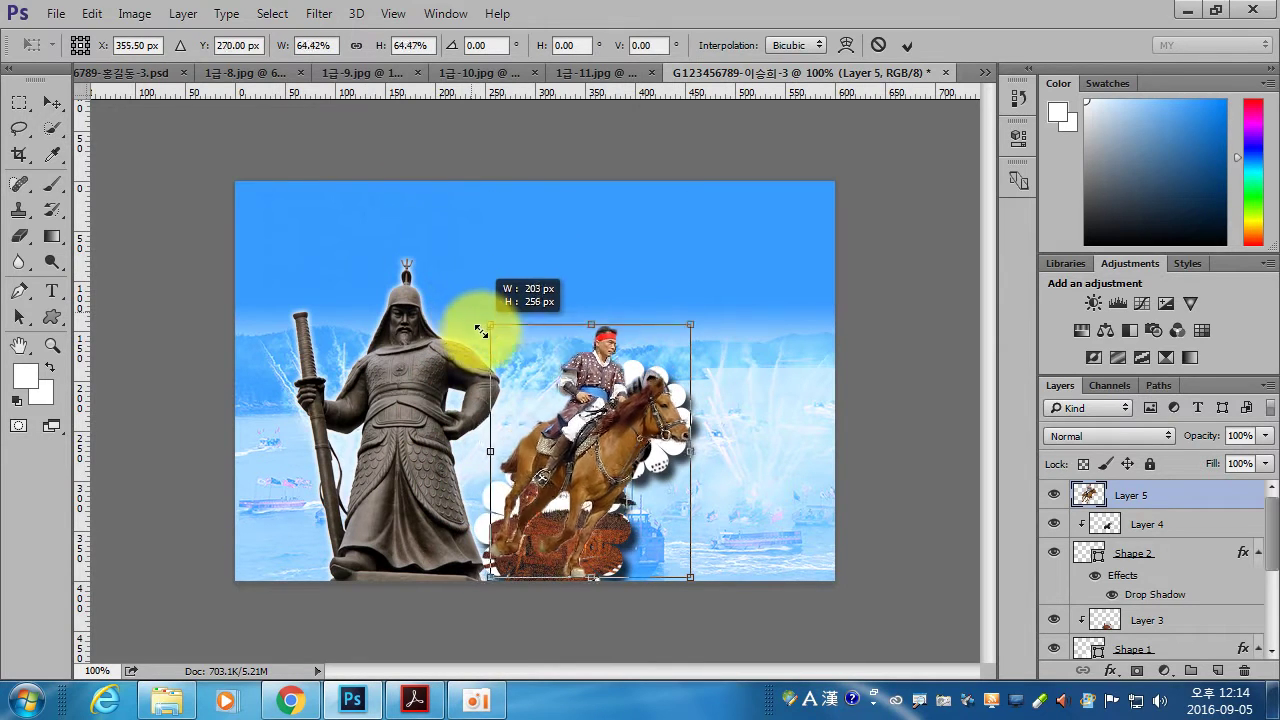
pyautogui.moveTo(471, 313); pyautogui.dragTo(500, 333)
pyautogui.moveTo(627, 476)
pyautogui.mouseDown()
pyautogui.moveTo(752, 462)
pyautogui.moveTo(757, 475)
pyautogui.mouseUp()
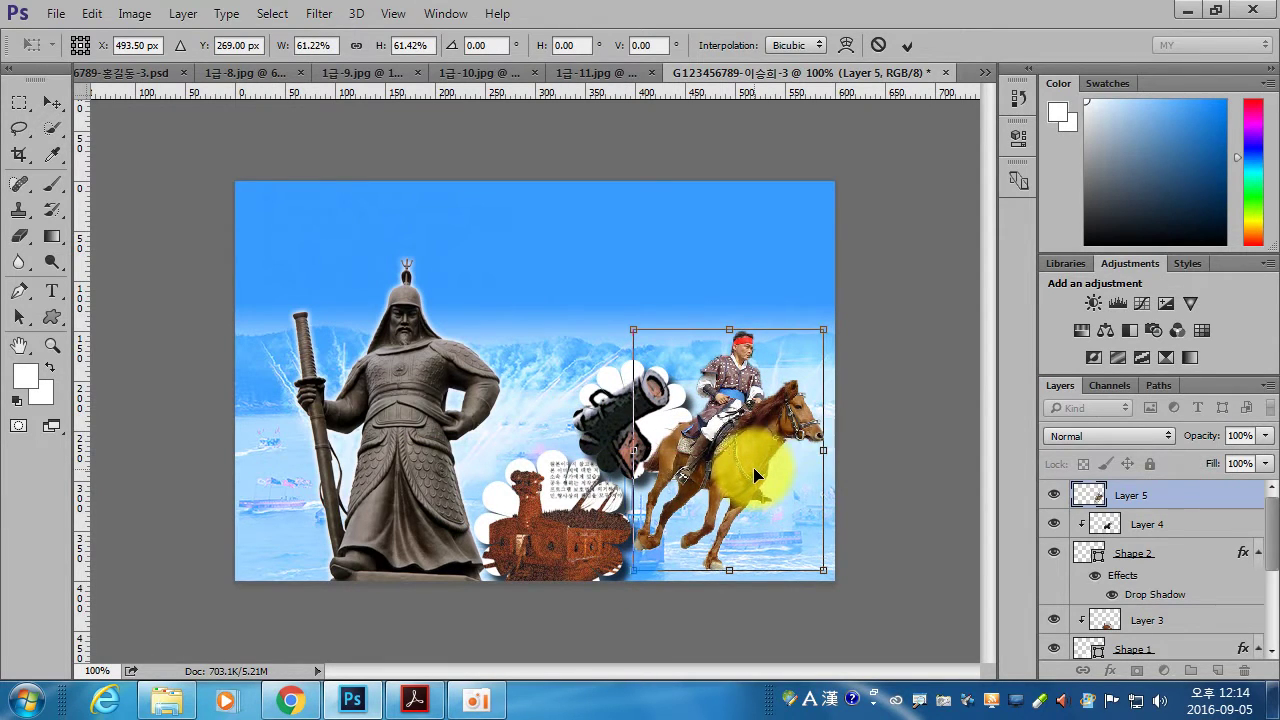
pyautogui.press('Return')
pyautogui.press('w')
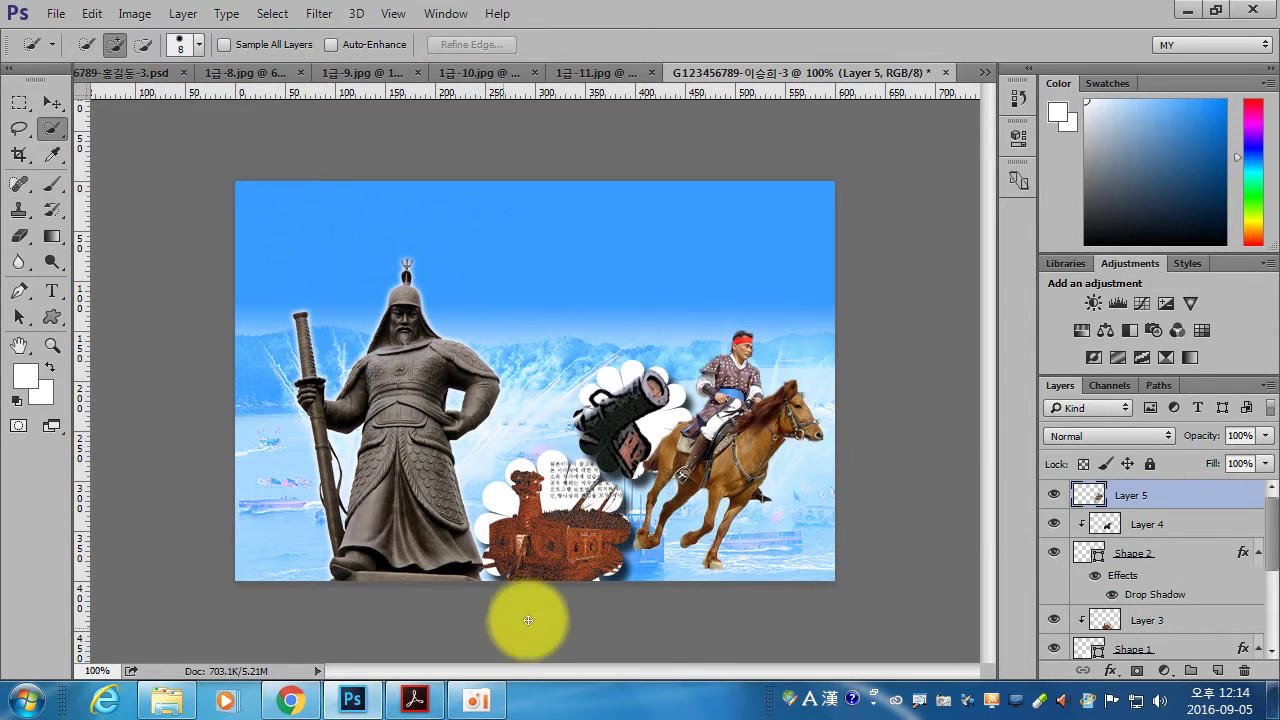
pyautogui.click(414, 700)
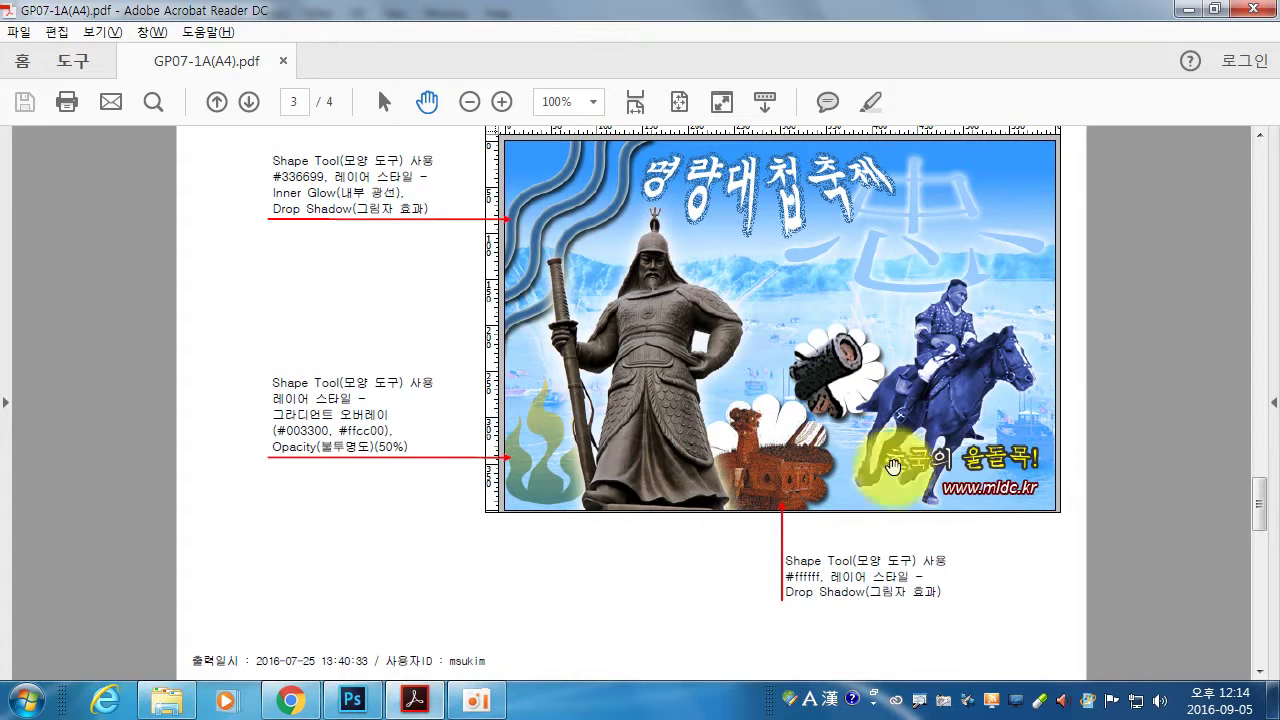
# Colorize Layer 5 blue with hue 220 and saturation 57, then open its Layer Style
pyautogui.click(352, 700)
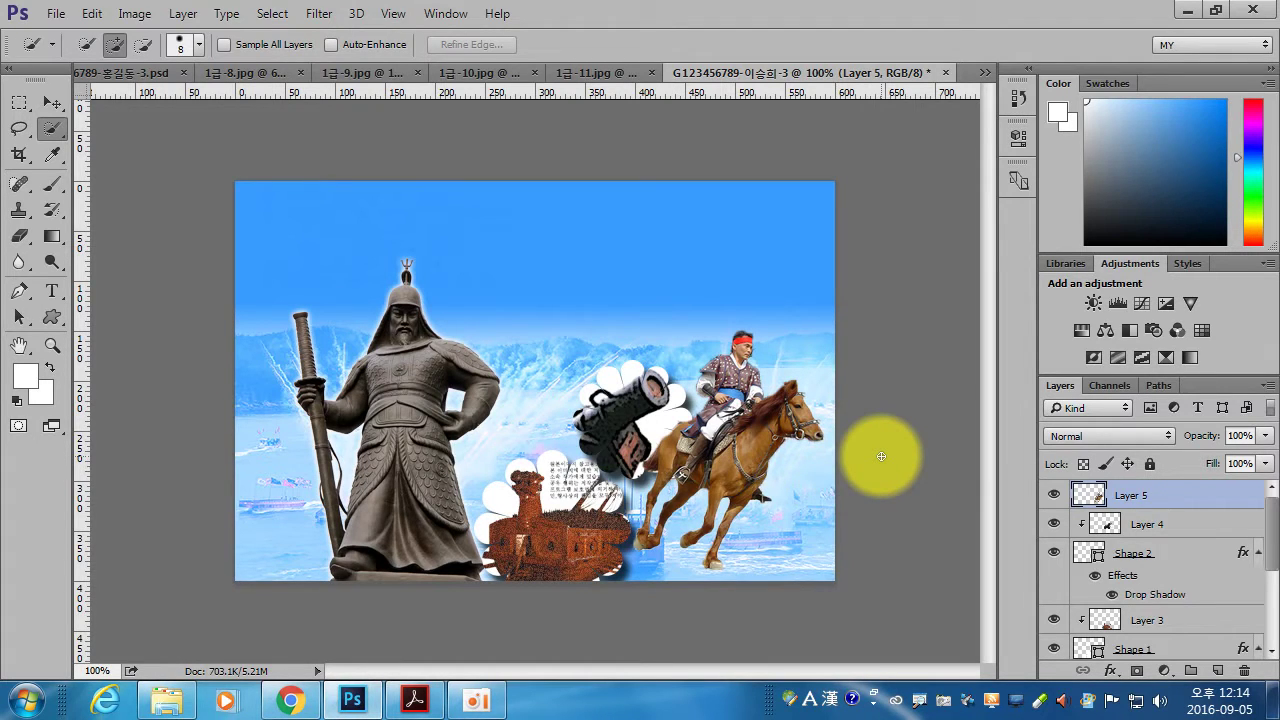
pyautogui.hotkey('ctrl', 'u')
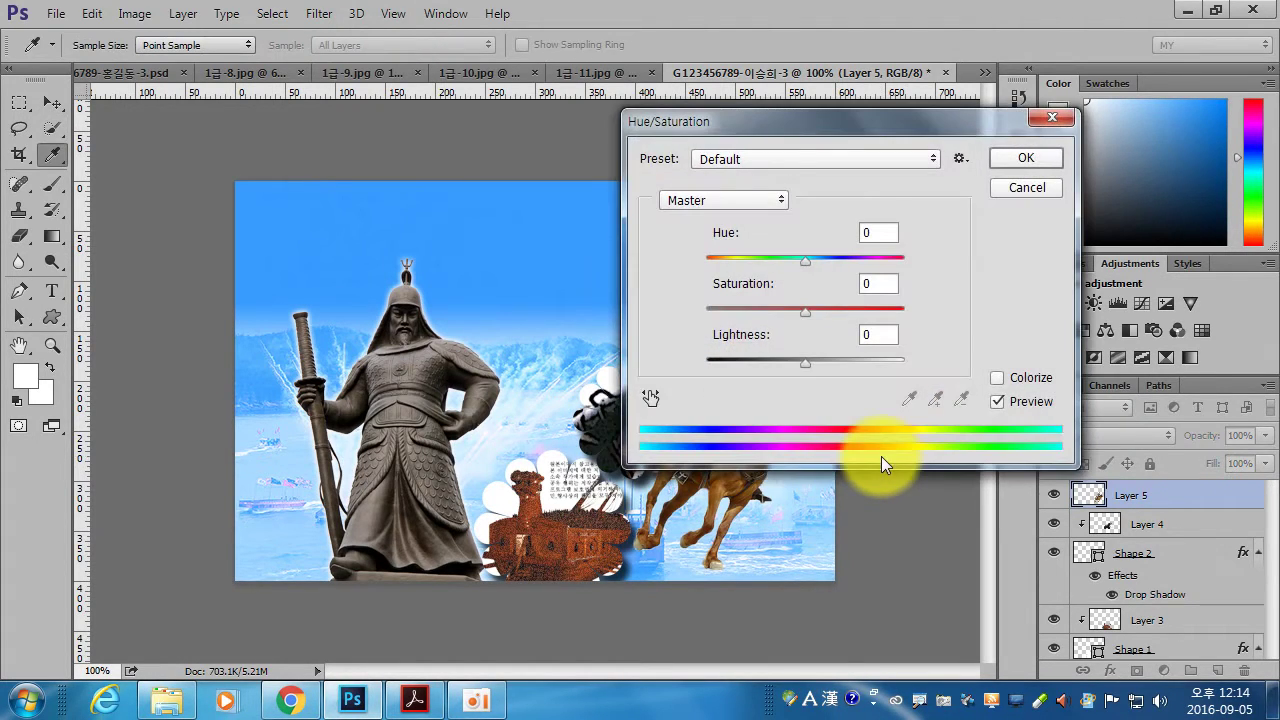
pyautogui.click(997, 379)
pyautogui.moveTo(902, 123); pyautogui.dragTo(1106, 34)
pyautogui.moveTo(1020, 170); pyautogui.dragTo(1031, 170)
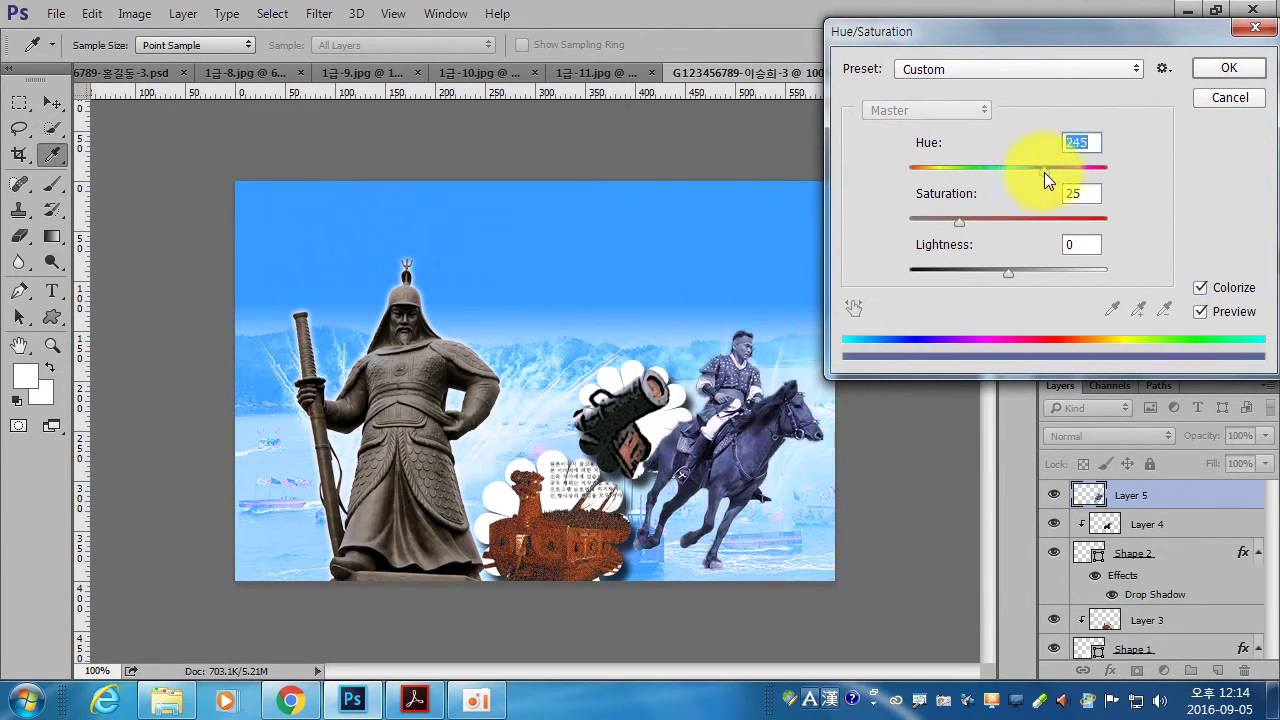
pyautogui.moveTo(1044, 170); pyautogui.dragTo(1031, 170)
pyautogui.moveTo(959, 221); pyautogui.dragTo(1022, 226)
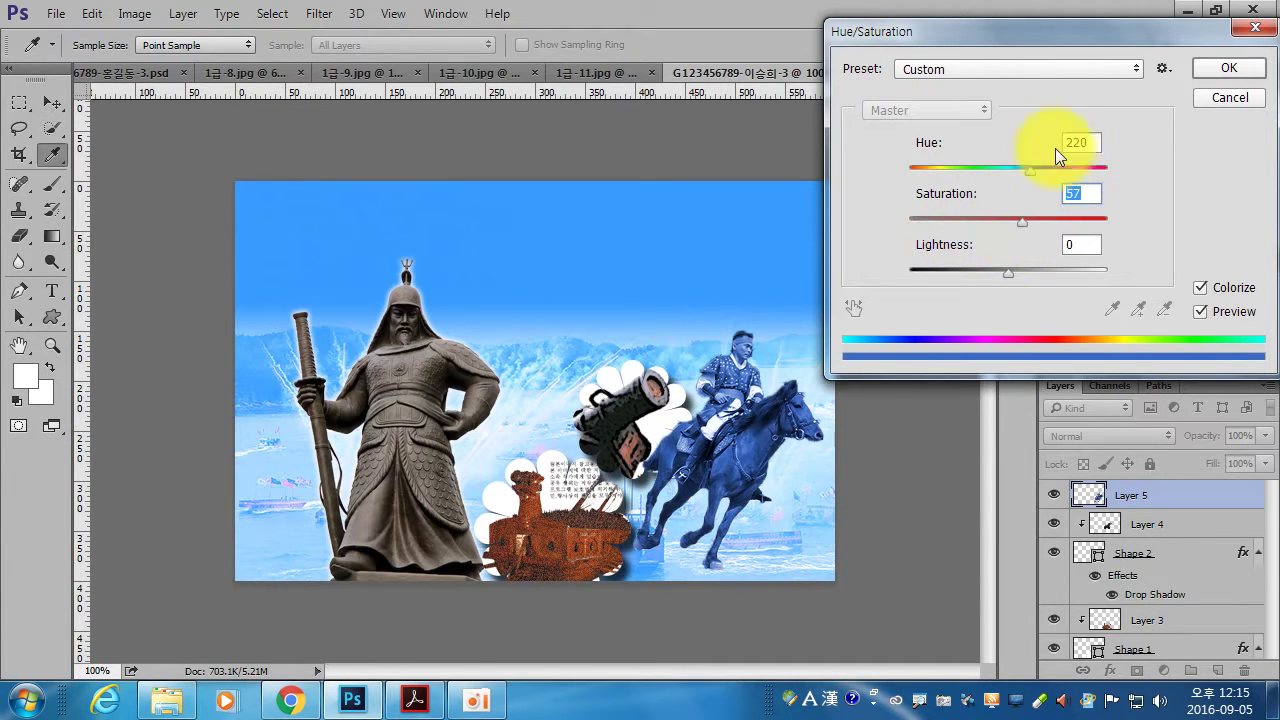
pyautogui.click(1262, 67)
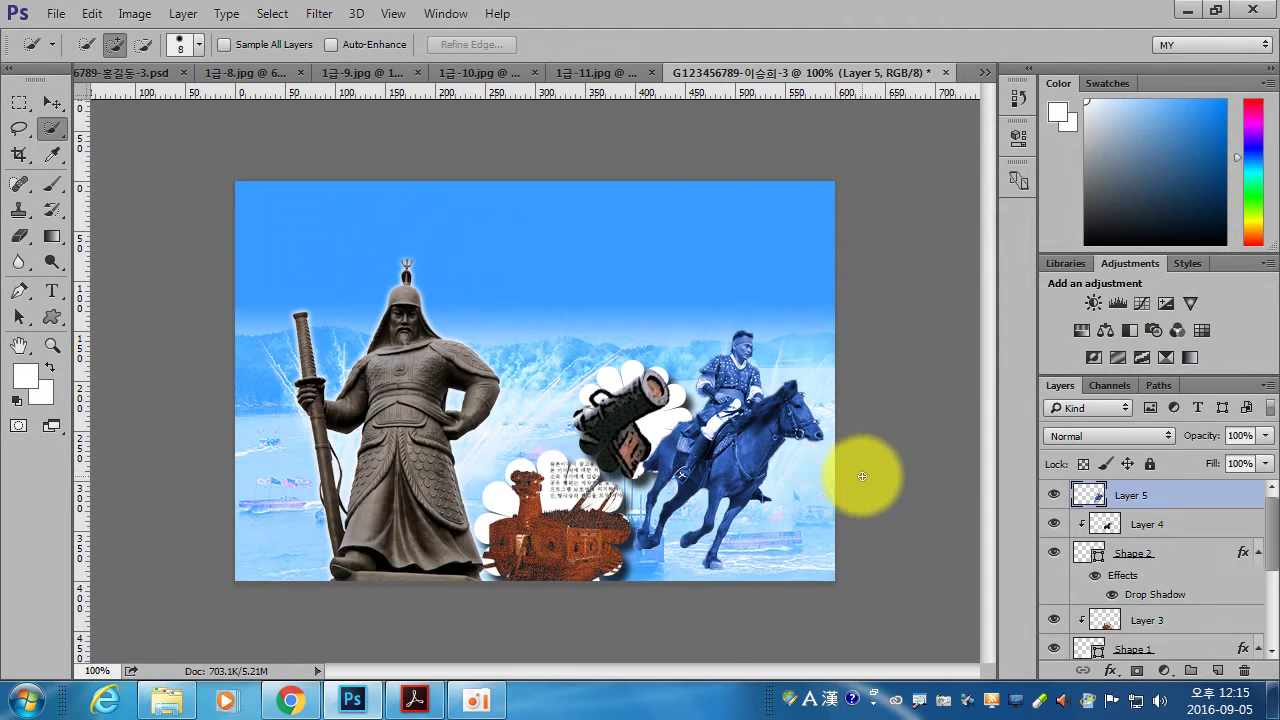
pyautogui.doubleClick(1190, 494)
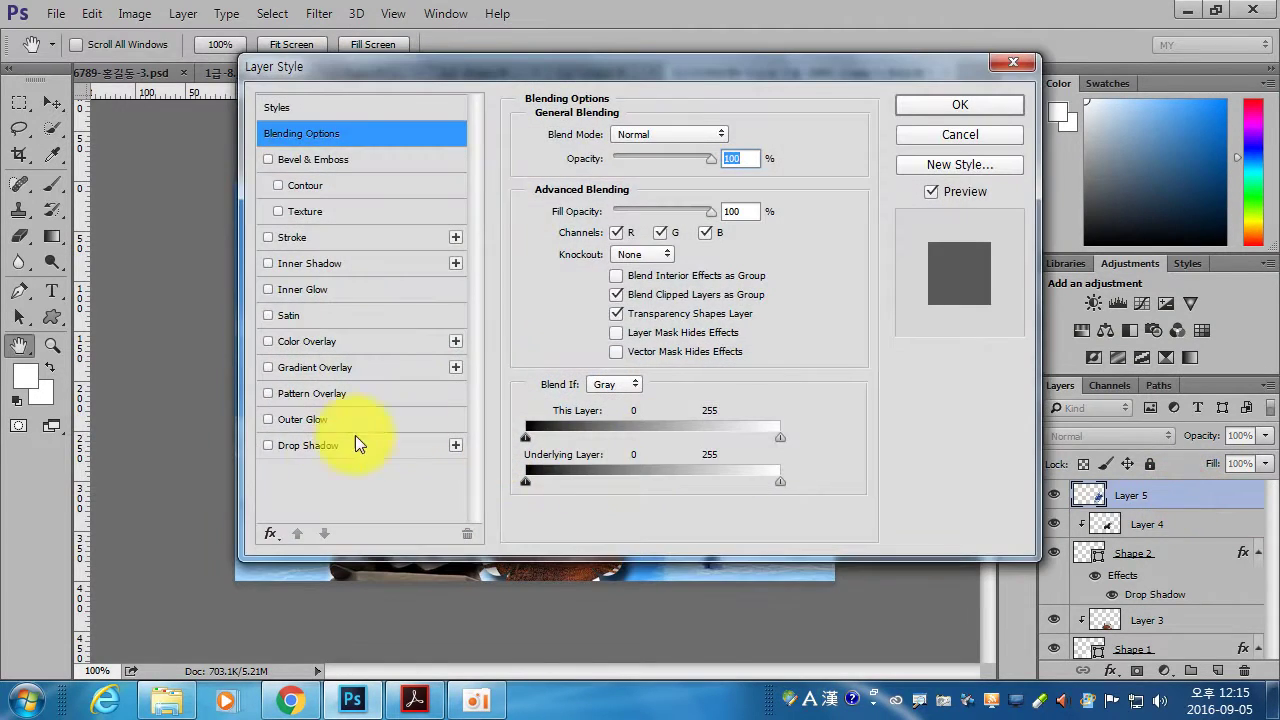
# Add an Outer Glow to Layer 5 and show the PDF's text-effects list
pyautogui.click(306, 424)
pyautogui.moveTo(730, 66); pyautogui.dragTo(895, 562)
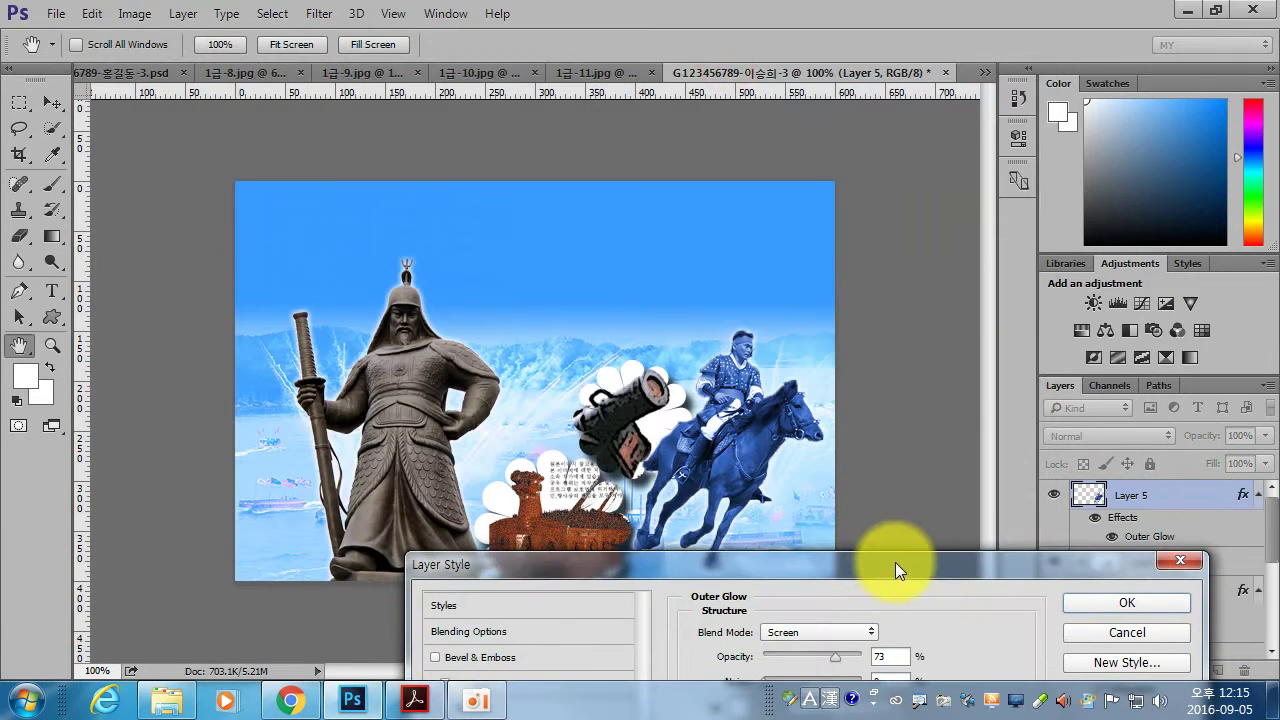
pyautogui.click(1132, 600)
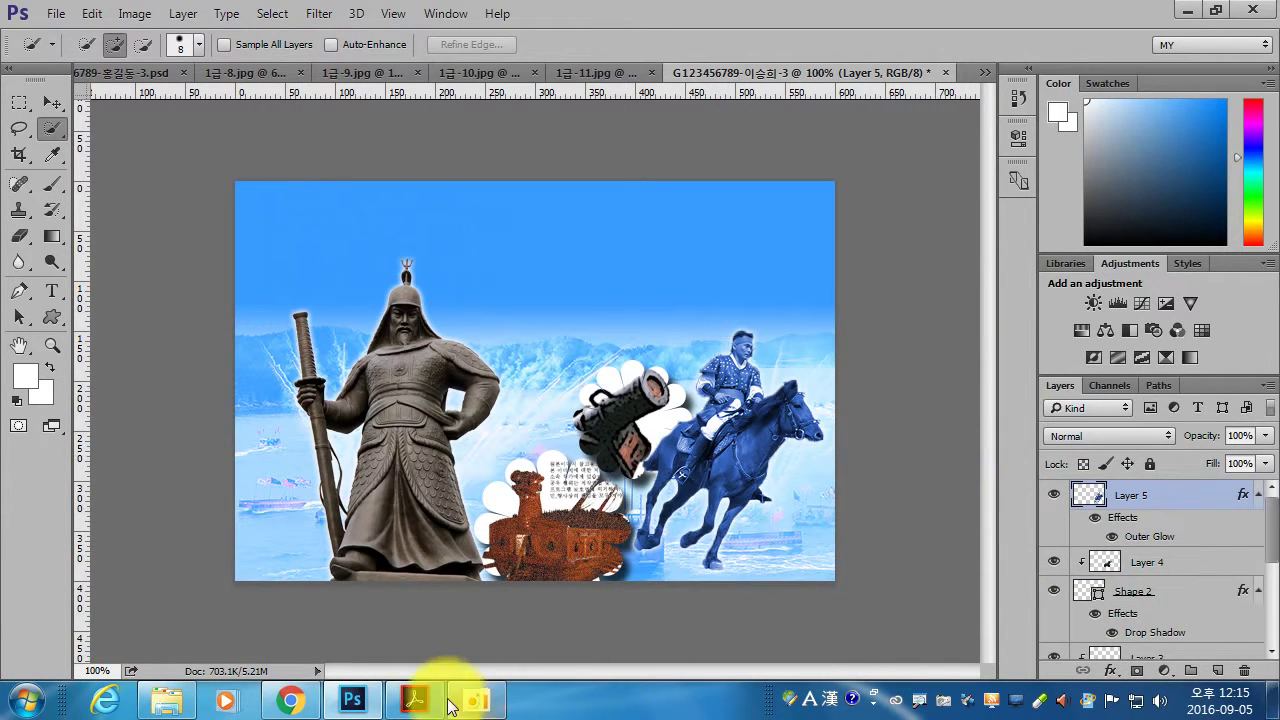
pyautogui.click(414, 700)
pyautogui.scroll(5, 600, 400)
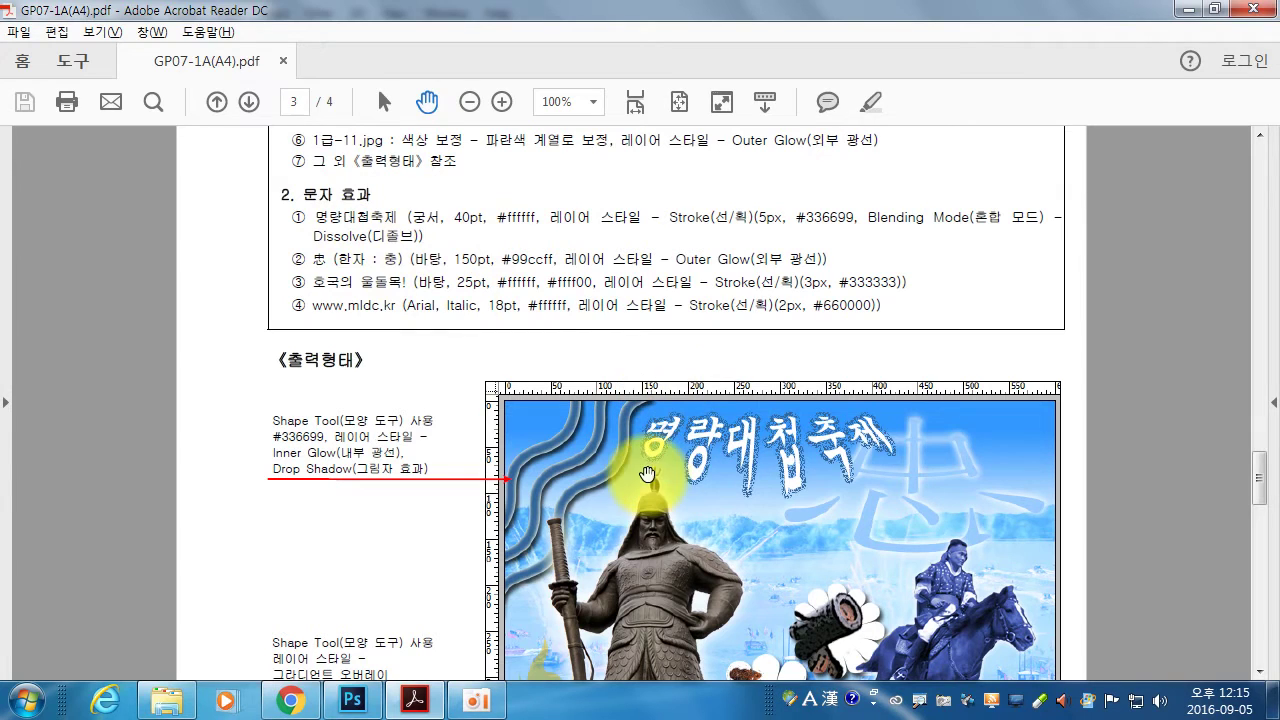
# Type the white 40 pt 궁서 title '명량대첩축제' across the top of the poster
pyautogui.click(352, 700)
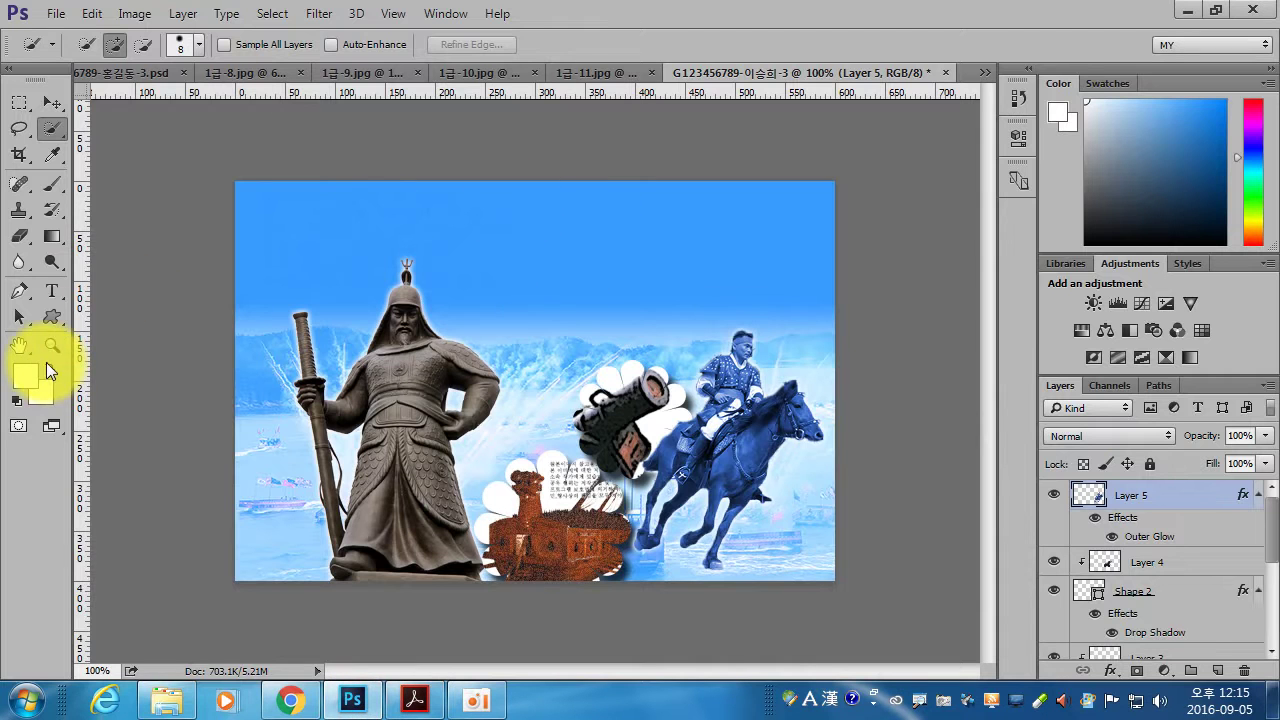
pyautogui.click(58, 295)
pyautogui.click(243, 45)
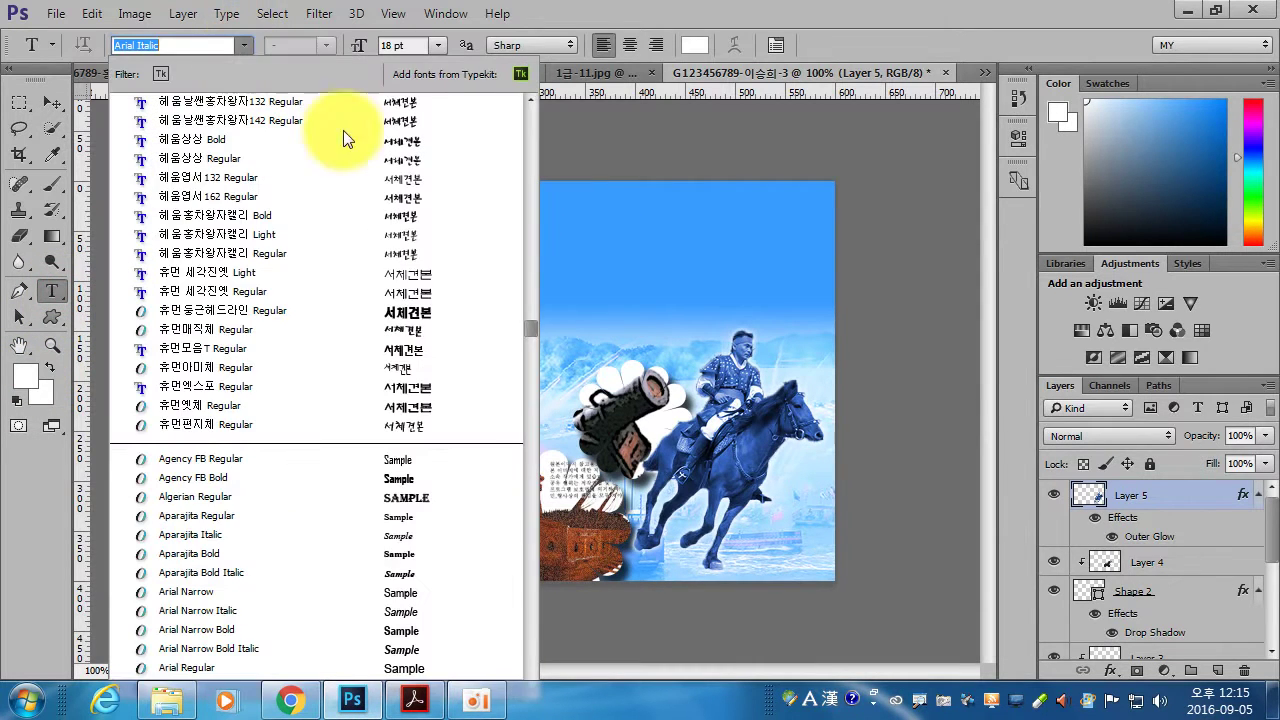
pyautogui.moveTo(536, 319); pyautogui.dragTo(547, 188)
pyautogui.click(214, 316)
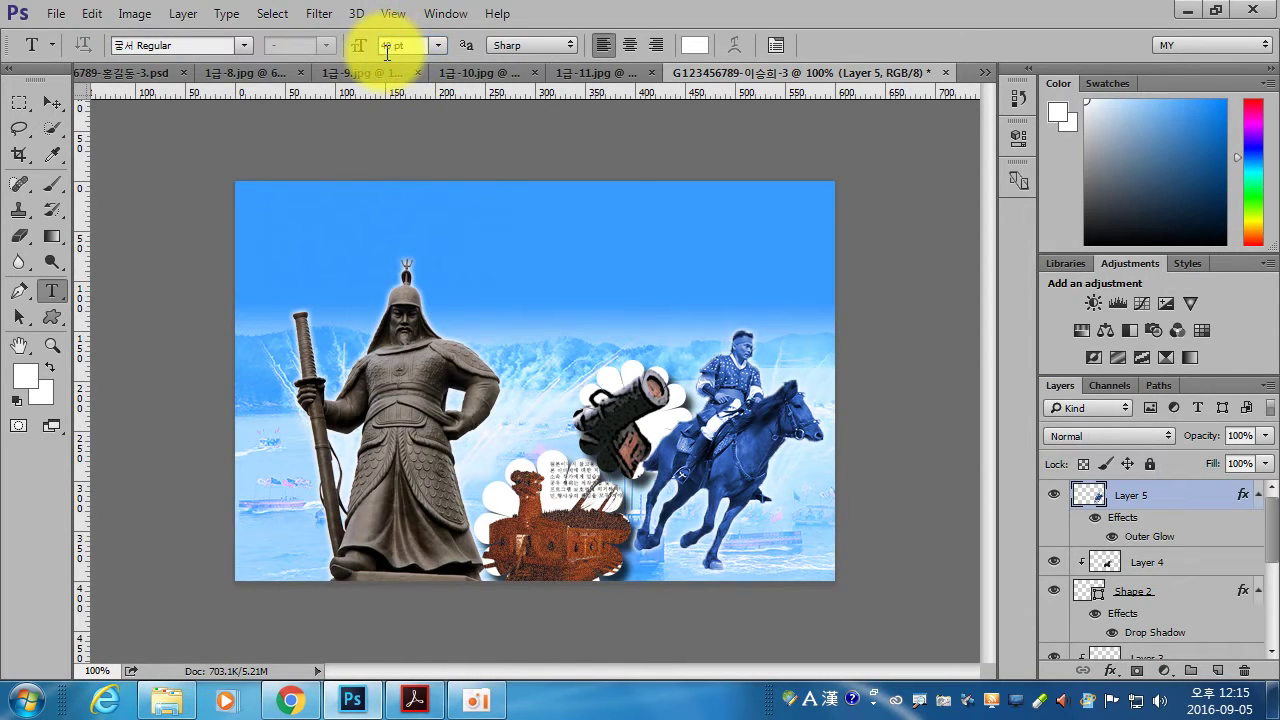
pyautogui.click(403, 224)
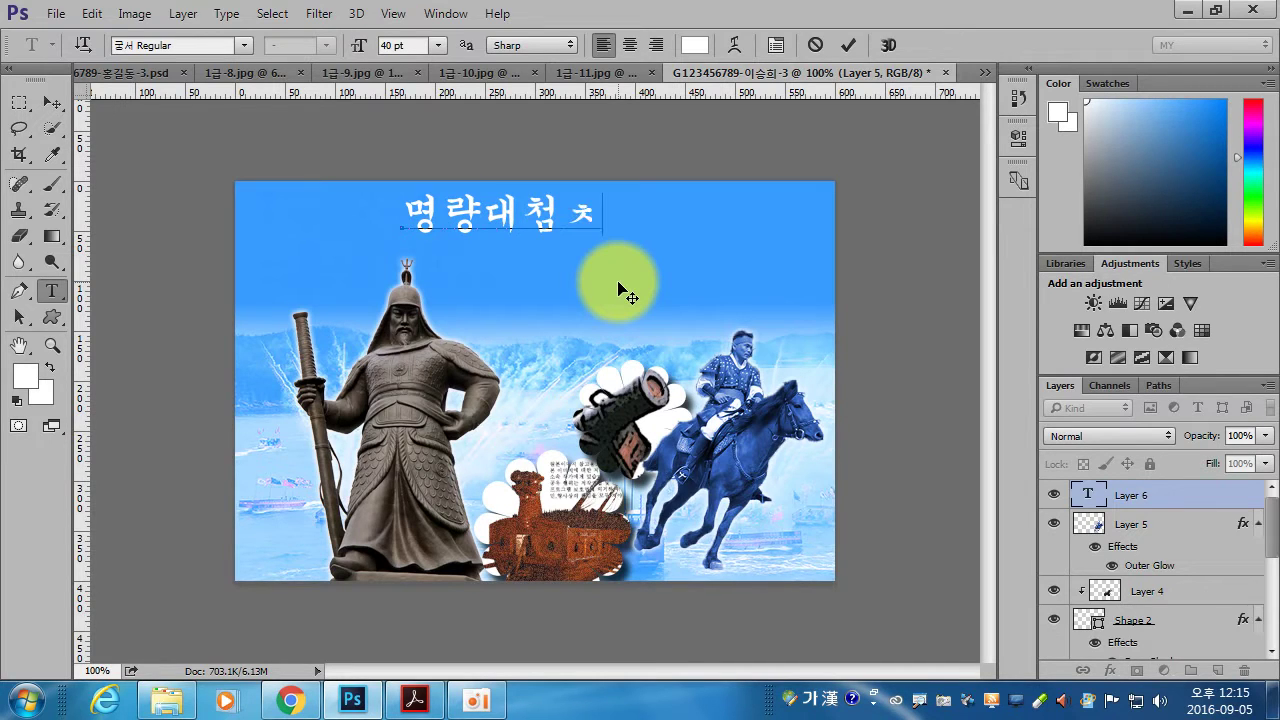
pyautogui.write('축제')
pyautogui.click(619, 289)
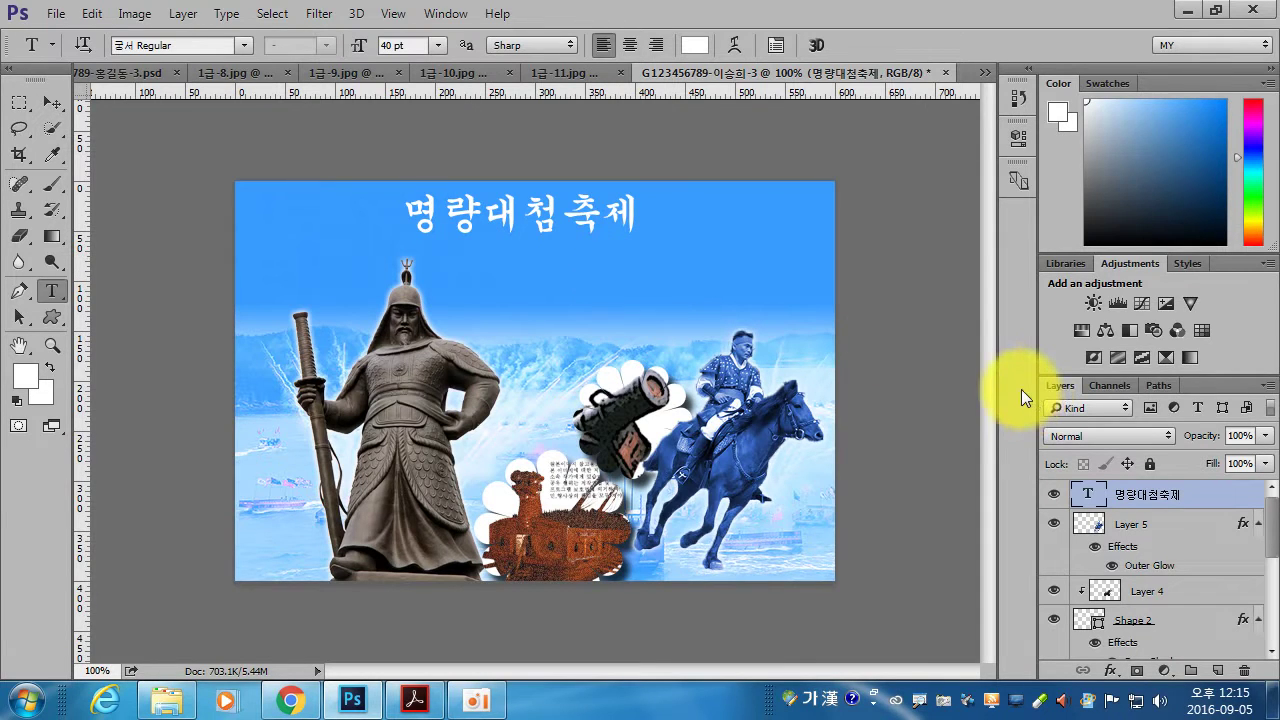
pyautogui.click(1211, 496)
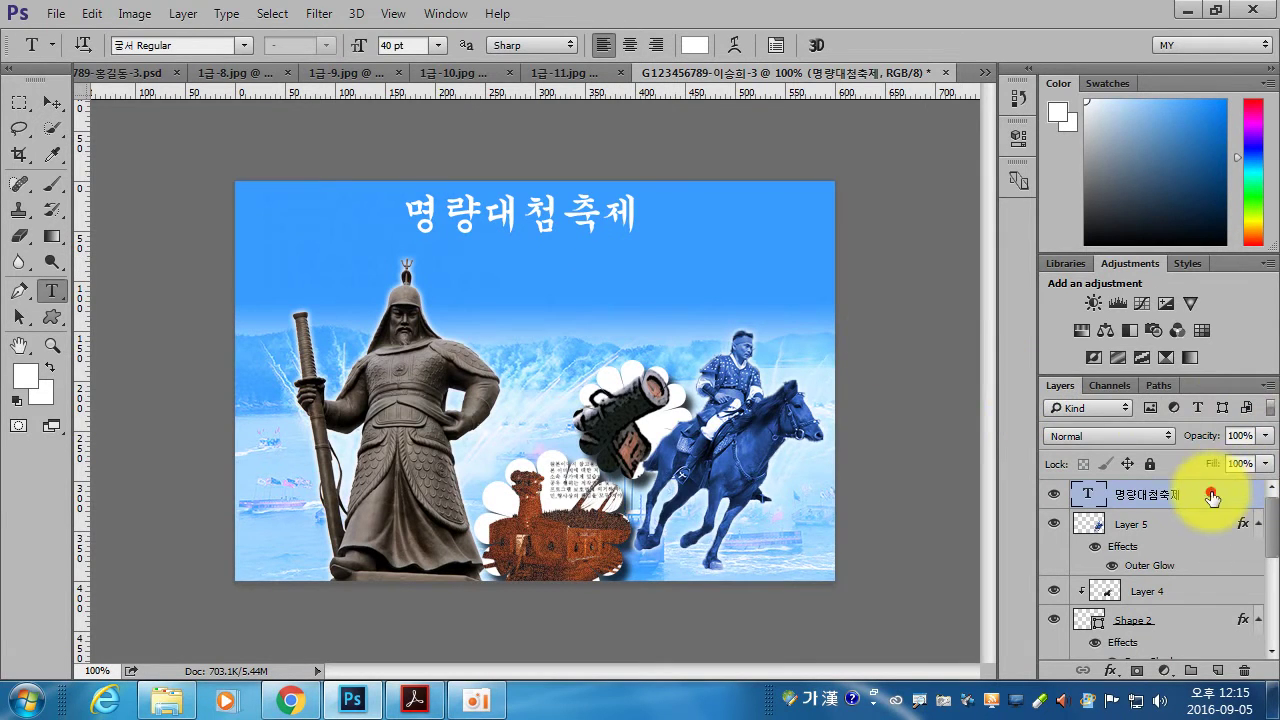
# Give the title layer a 5 px Stroke in colour #336699
pyautogui.doubleClick(1211, 496)
pyautogui.click(325, 239)
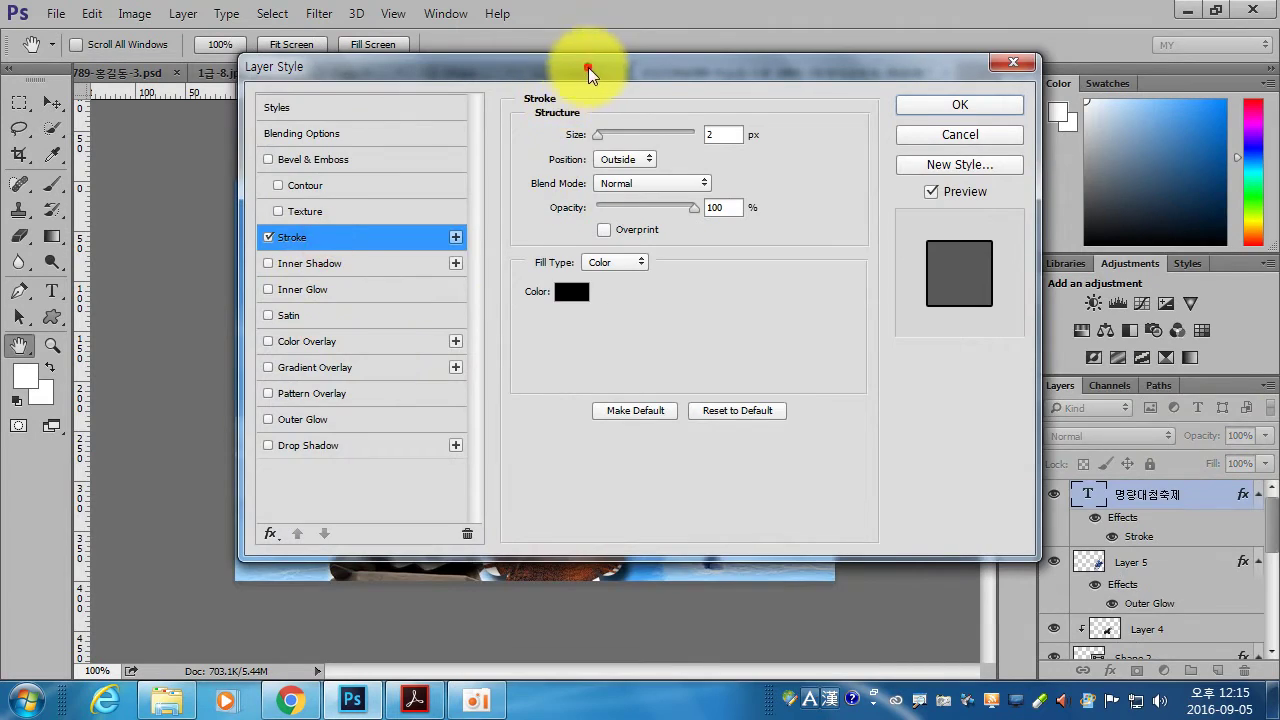
pyautogui.moveTo(588, 67); pyautogui.dragTo(801, 350)
pyautogui.doubleClick(932, 417)
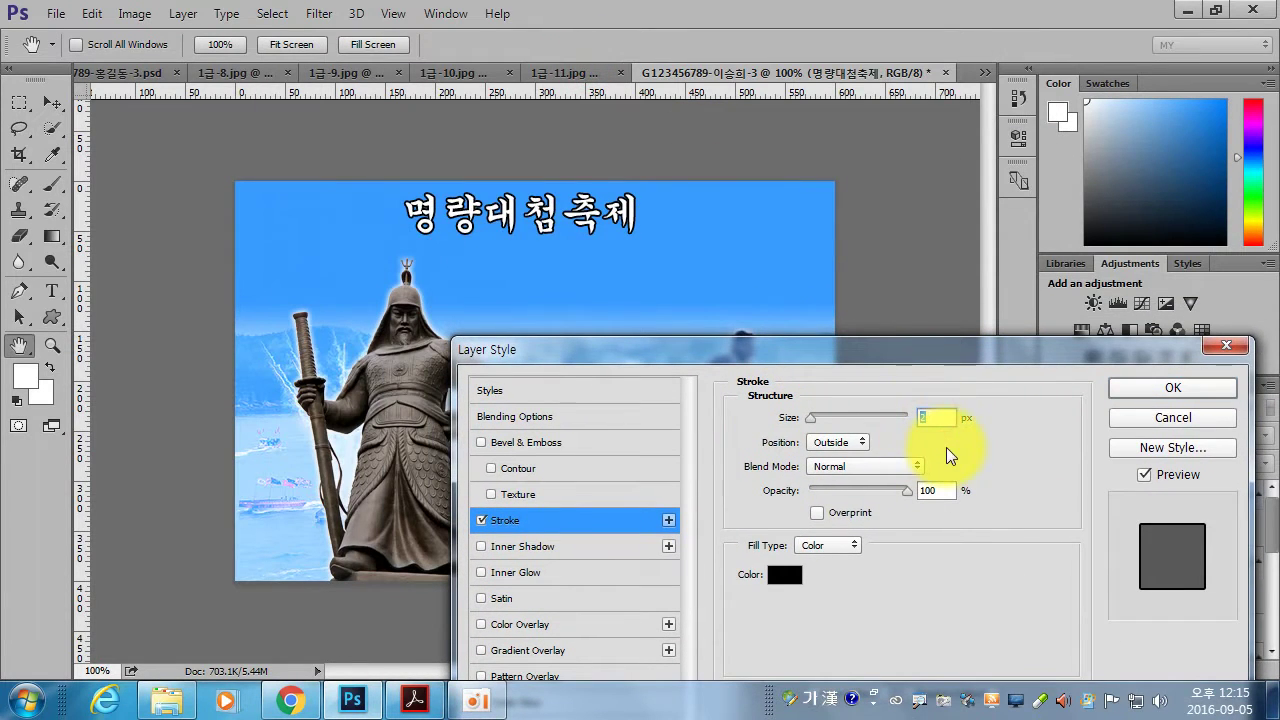
pyautogui.write('5')
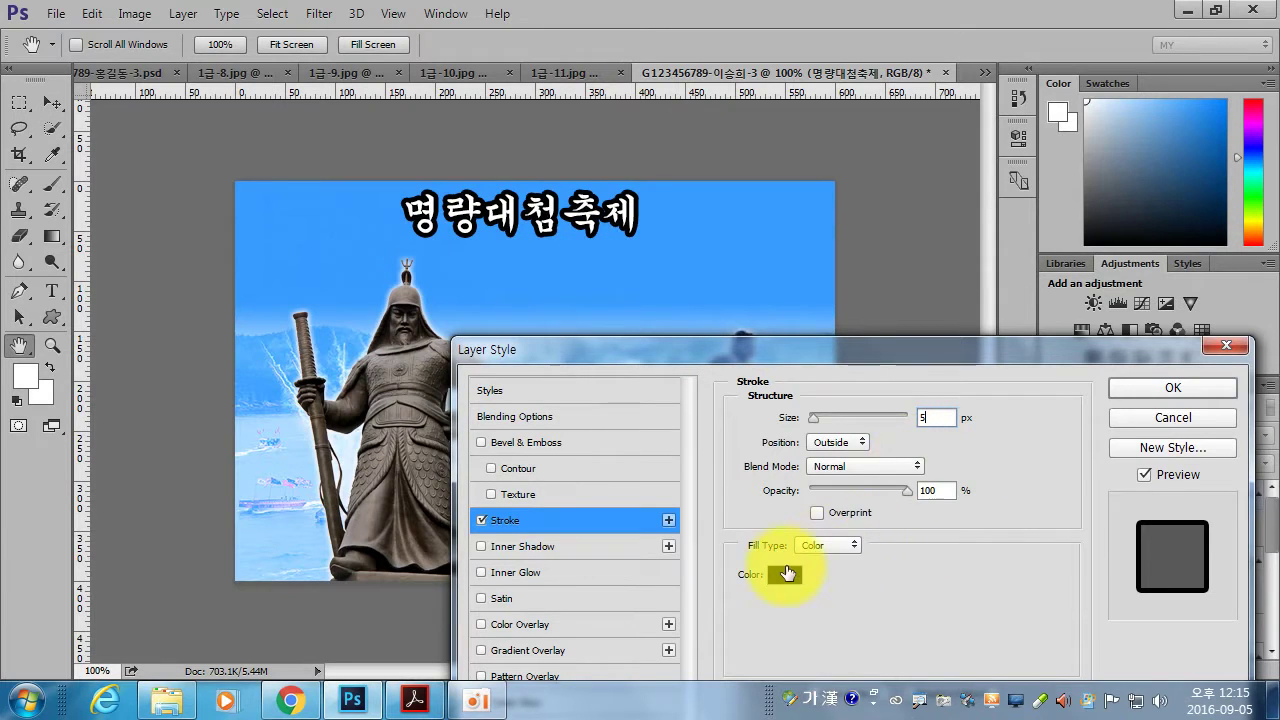
pyautogui.click(785, 574)
pyautogui.write('33')
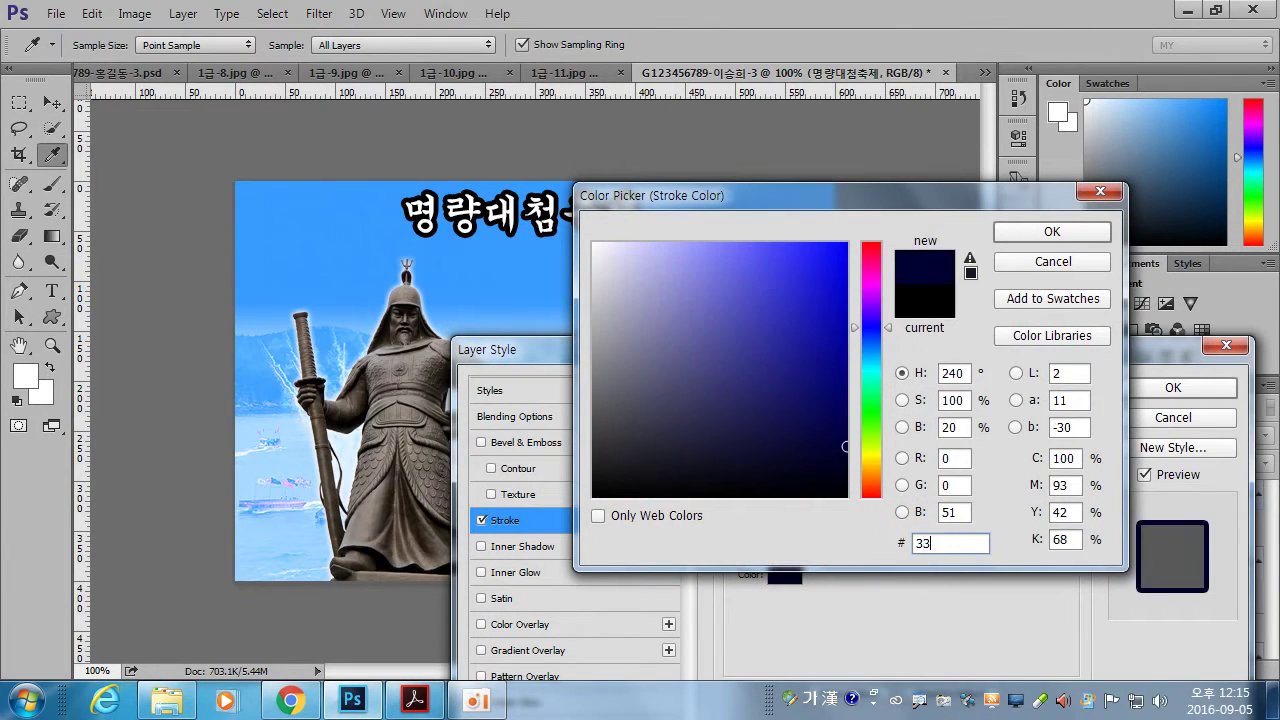
pyautogui.write('6699')
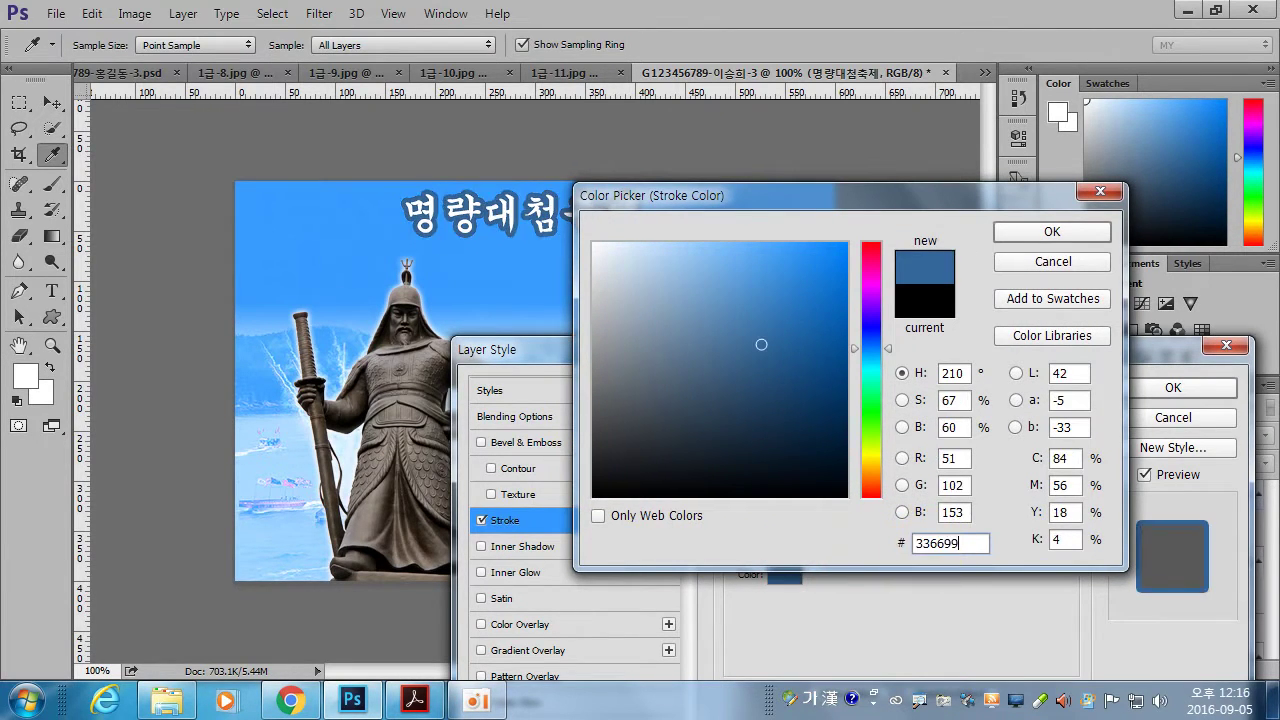
pyautogui.click(1074, 233)
pyautogui.click(1172, 392)
# Fix the mistyped character so the title reads '명량대첩축제'
pyautogui.press('t')
pyautogui.click(571, 214)
pyautogui.press('BackSpace')
pyautogui.write('ㅊ')
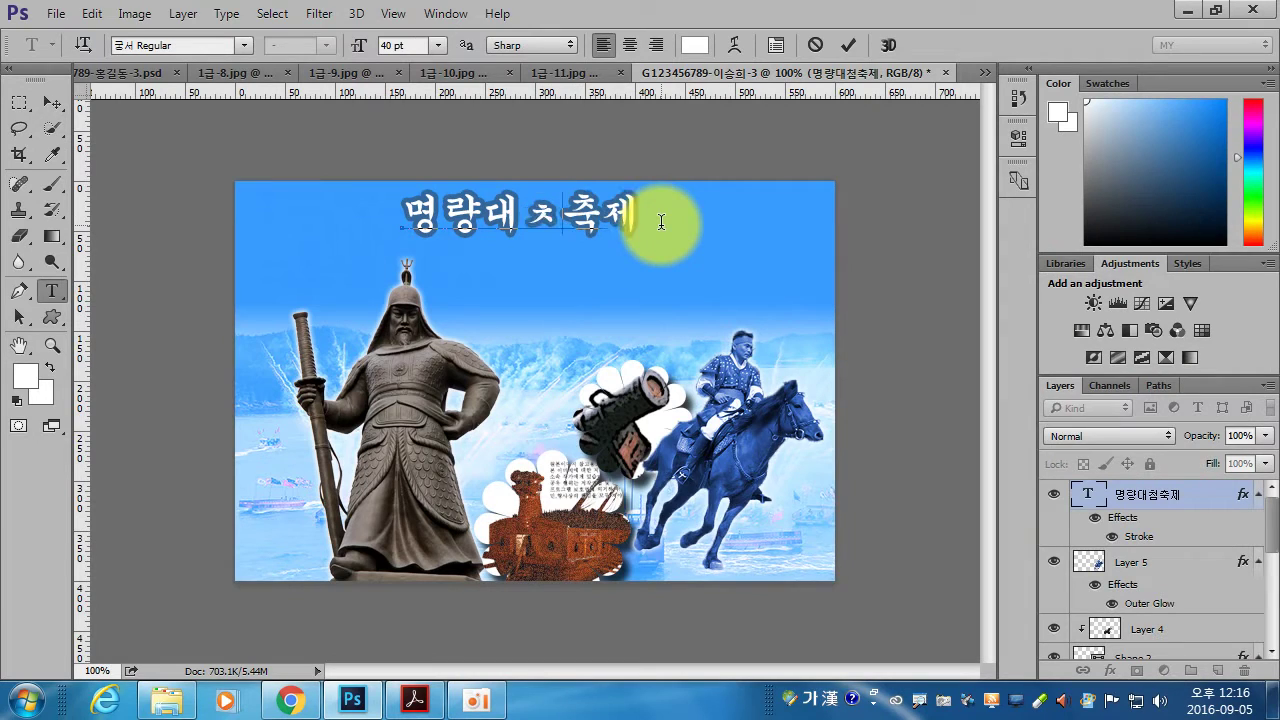
pyautogui.write('첩')
pyautogui.click(848, 45)
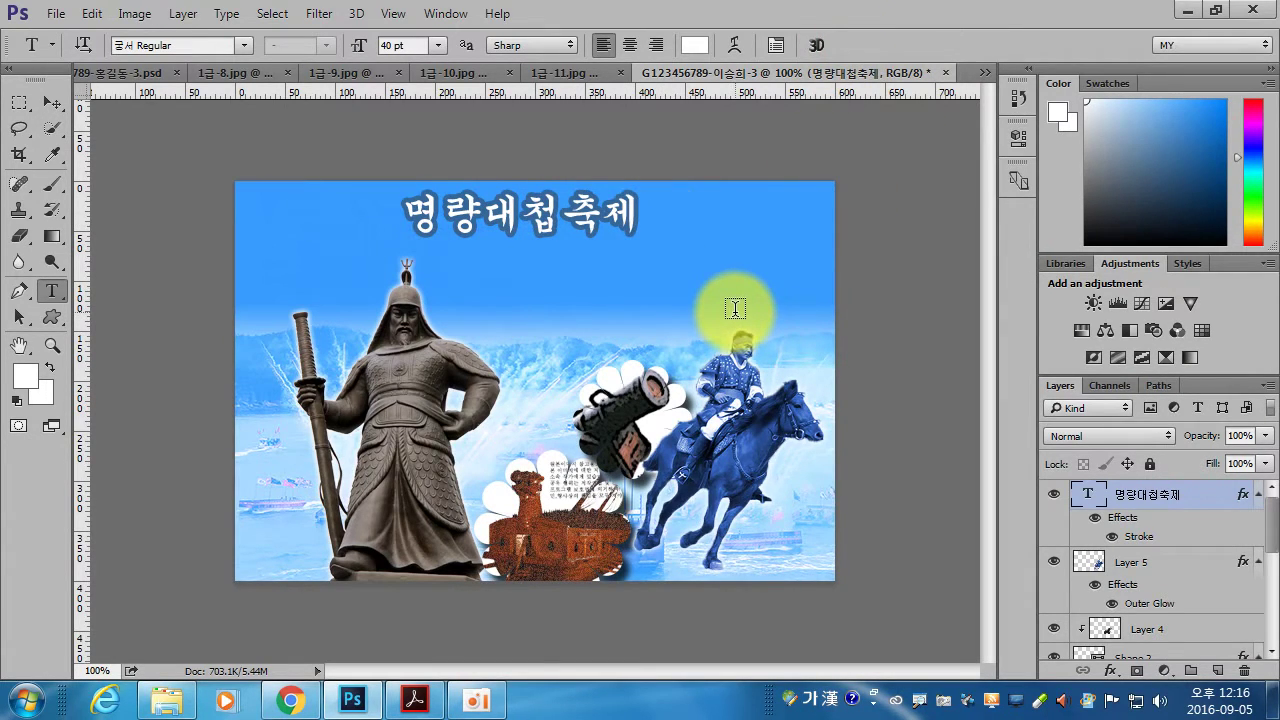
pyautogui.click(414, 700)
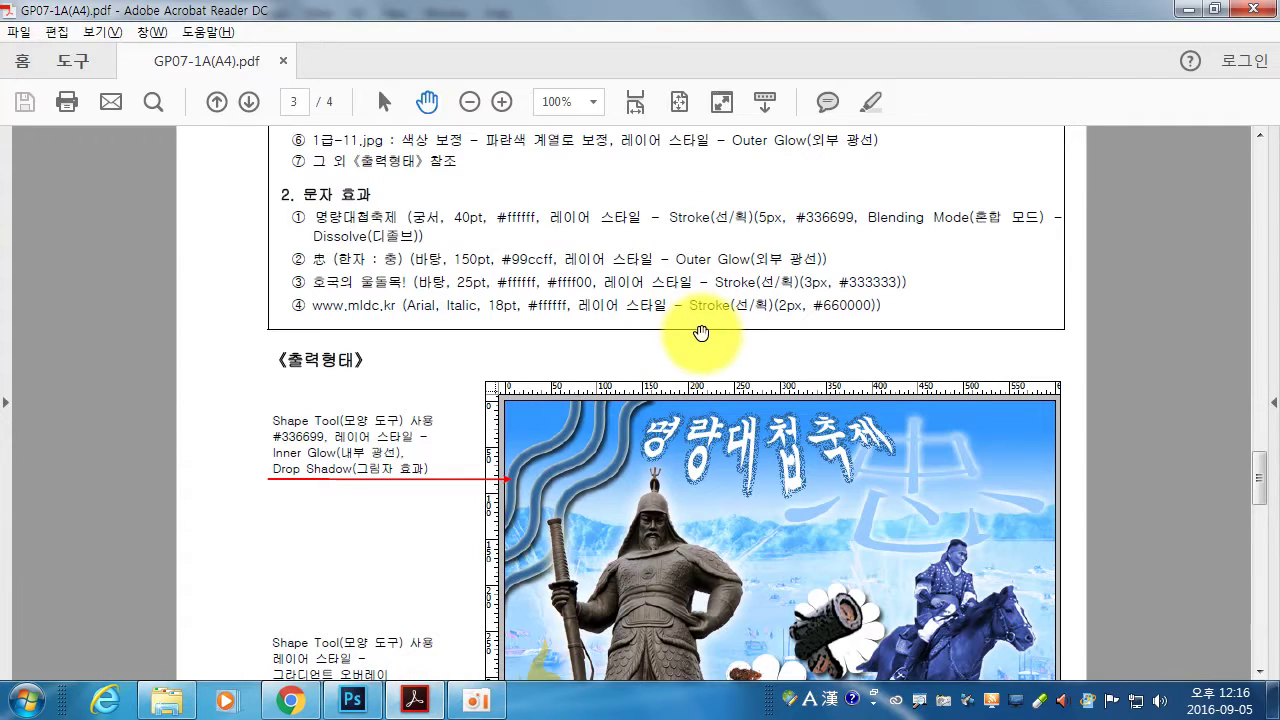
pyautogui.moveTo(857, 196)
pyautogui.mouseDown()
pyautogui.moveTo(1043, 198)
pyautogui.moveTo(832, 196)
pyautogui.mouseUp()
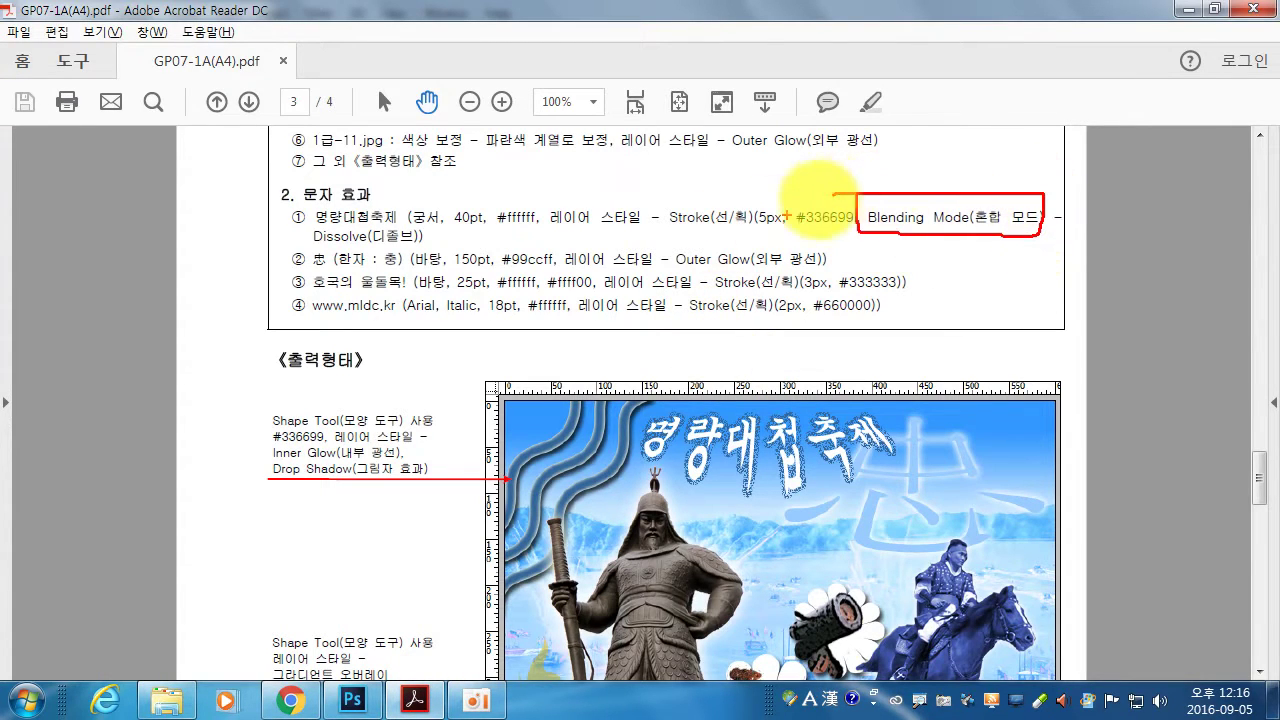
pyautogui.moveTo(375, 251); pyautogui.dragTo(297, 247)
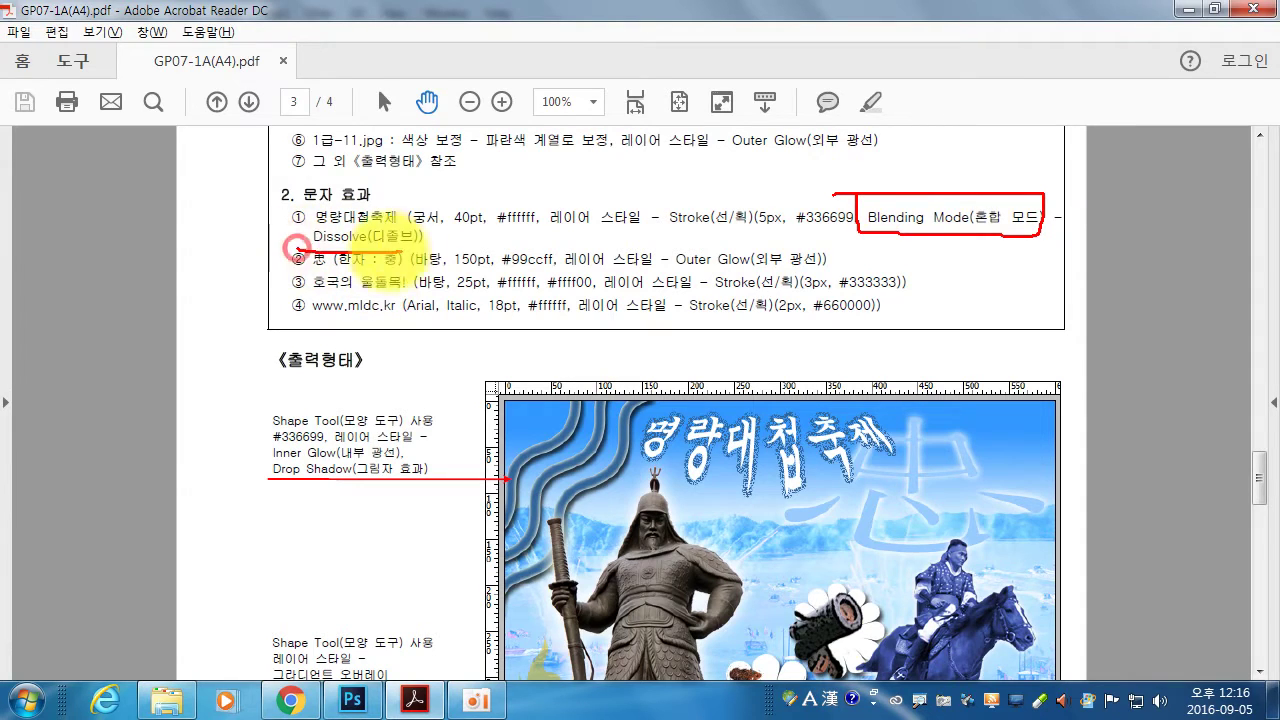
pyautogui.press('Escape')
pyautogui.click(352, 700)
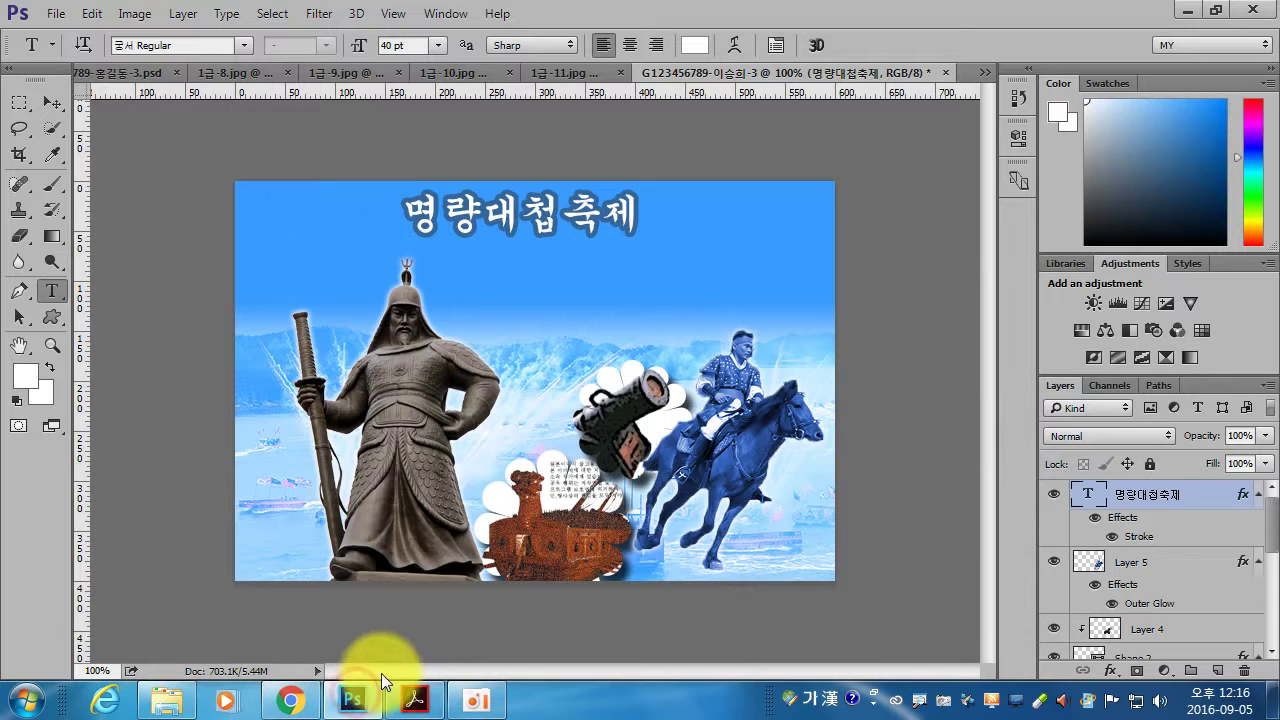
# Set the title layer to Dissolve and warp it with Shell Lower at +50 bend
pyautogui.click(1101, 434)
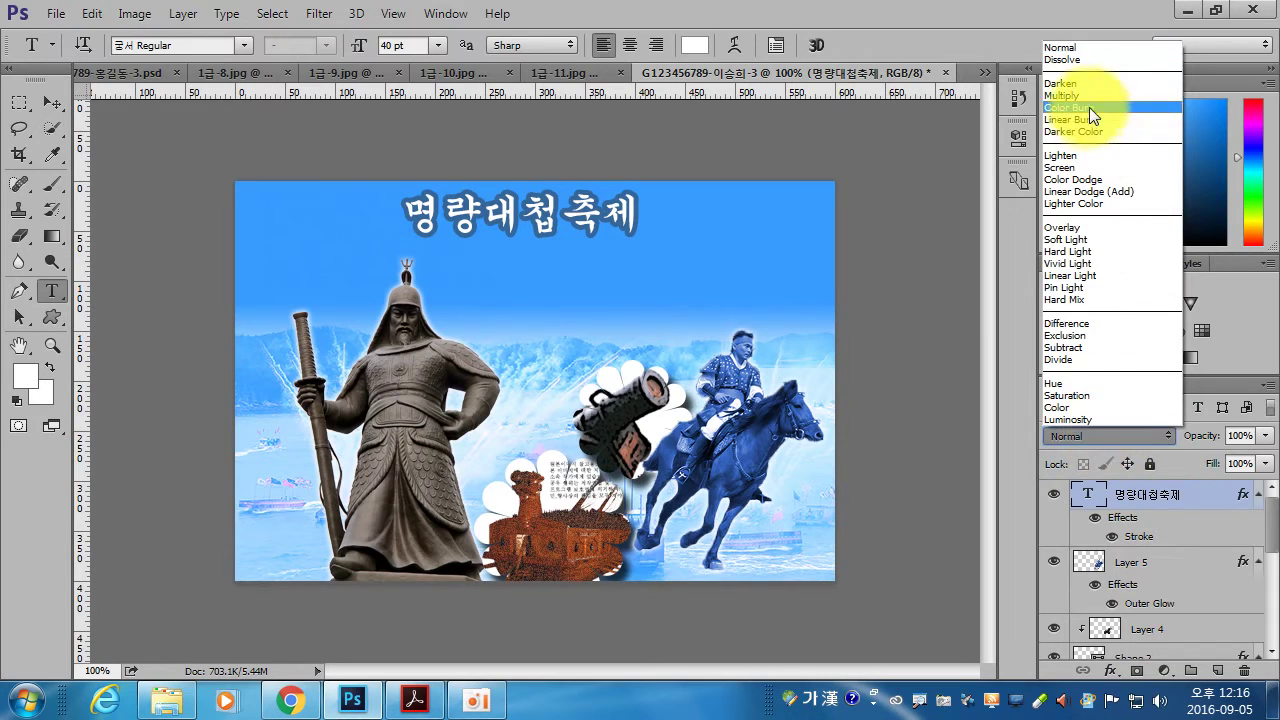
pyautogui.click(1094, 61)
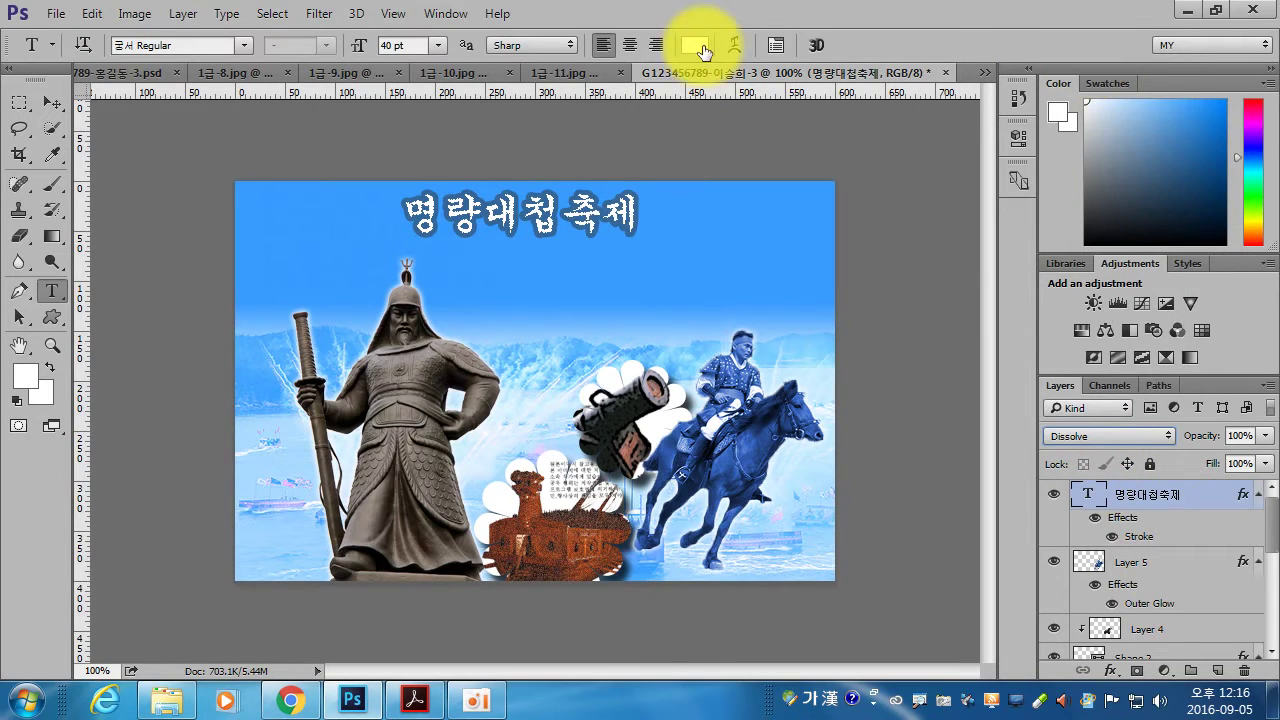
pyautogui.click(734, 45)
pyautogui.click(814, 170)
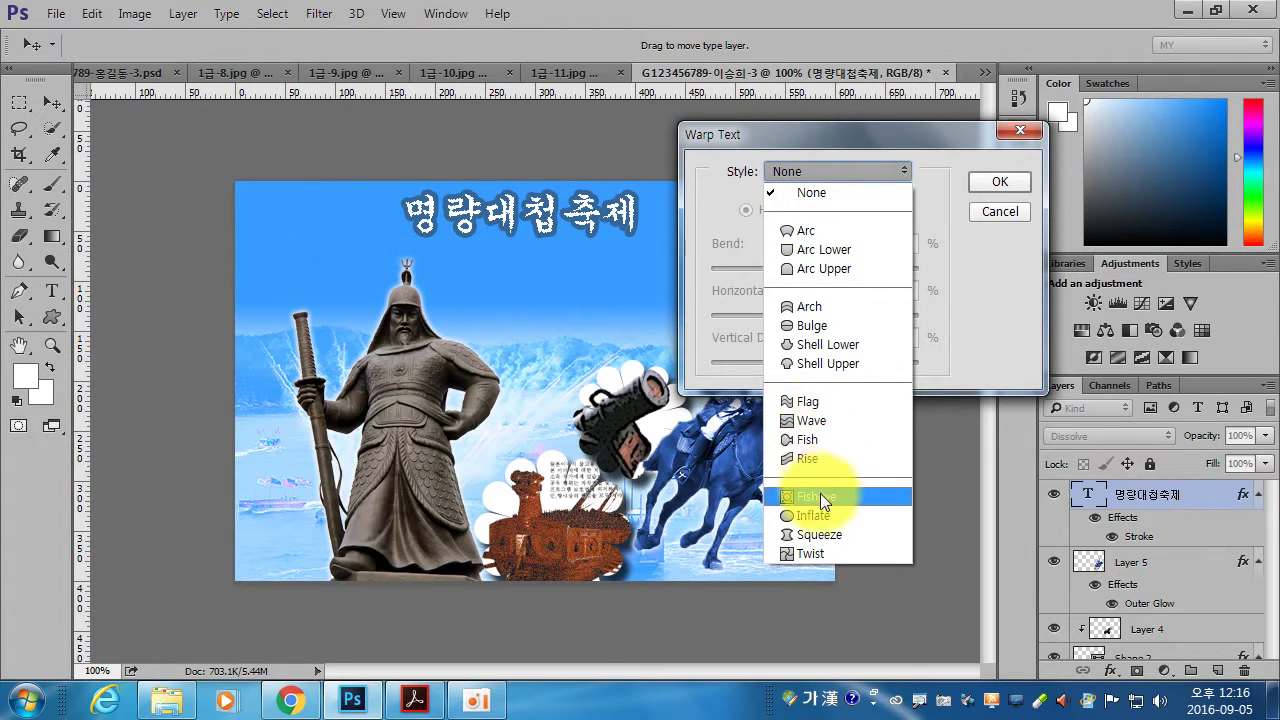
pyautogui.click(827, 346)
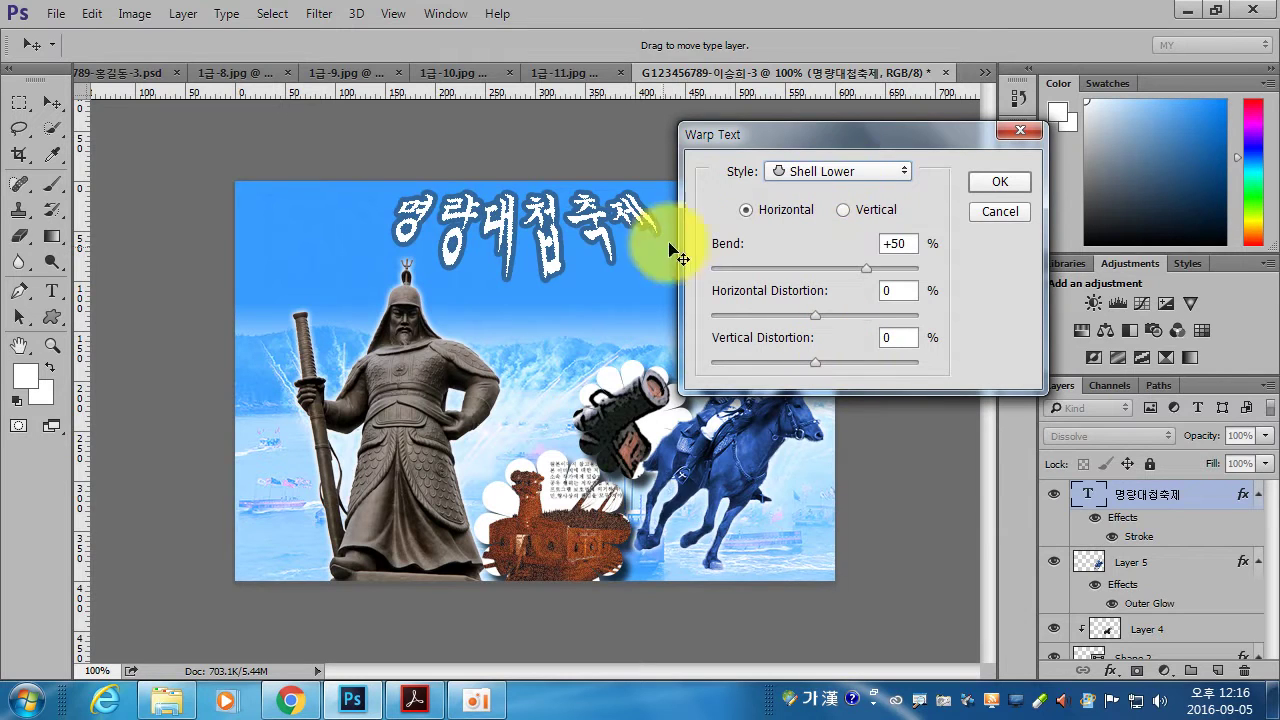
pyautogui.moveTo(557, 256); pyautogui.dragTo(566, 259)
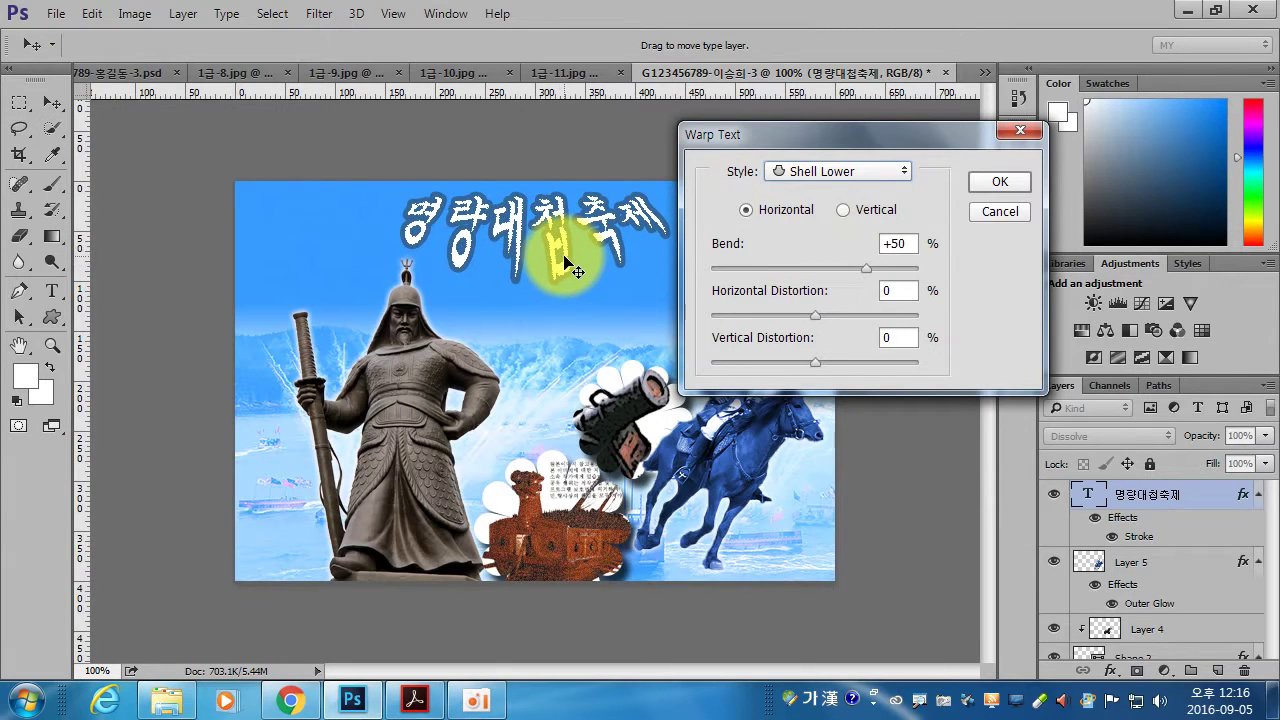
pyautogui.moveTo(825, 137); pyautogui.dragTo(914, 341)
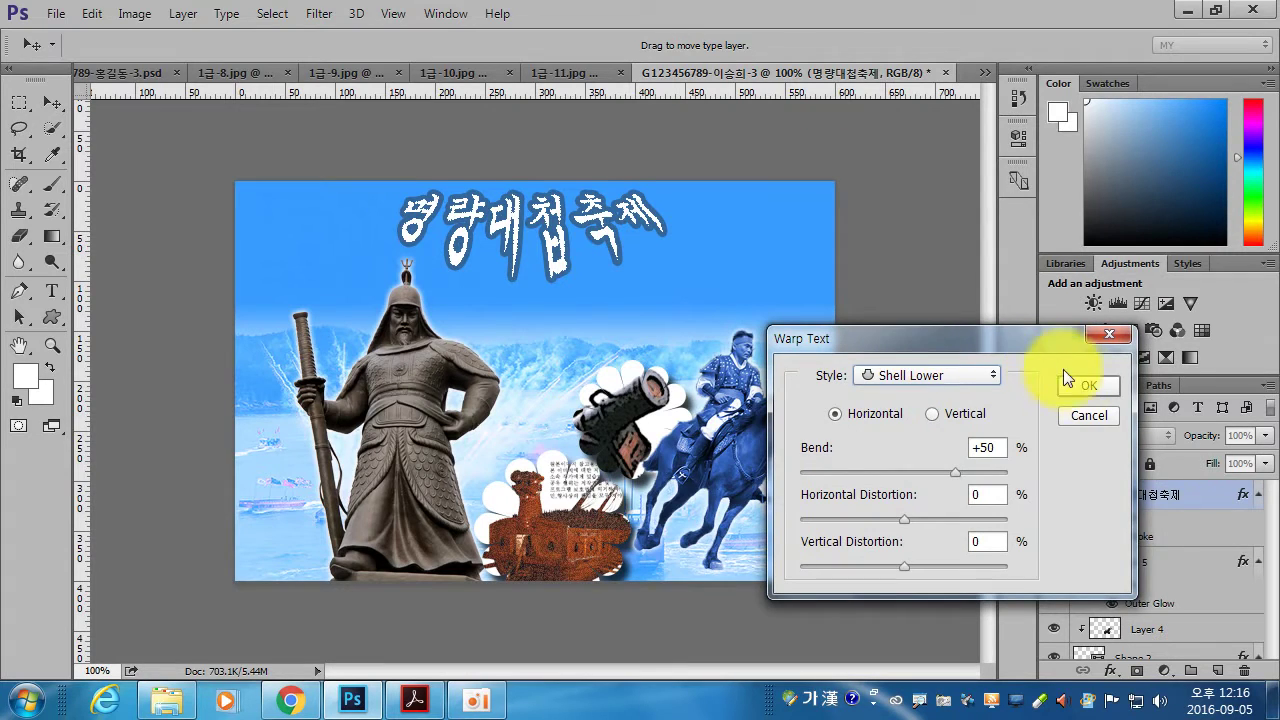
pyautogui.click(1085, 385)
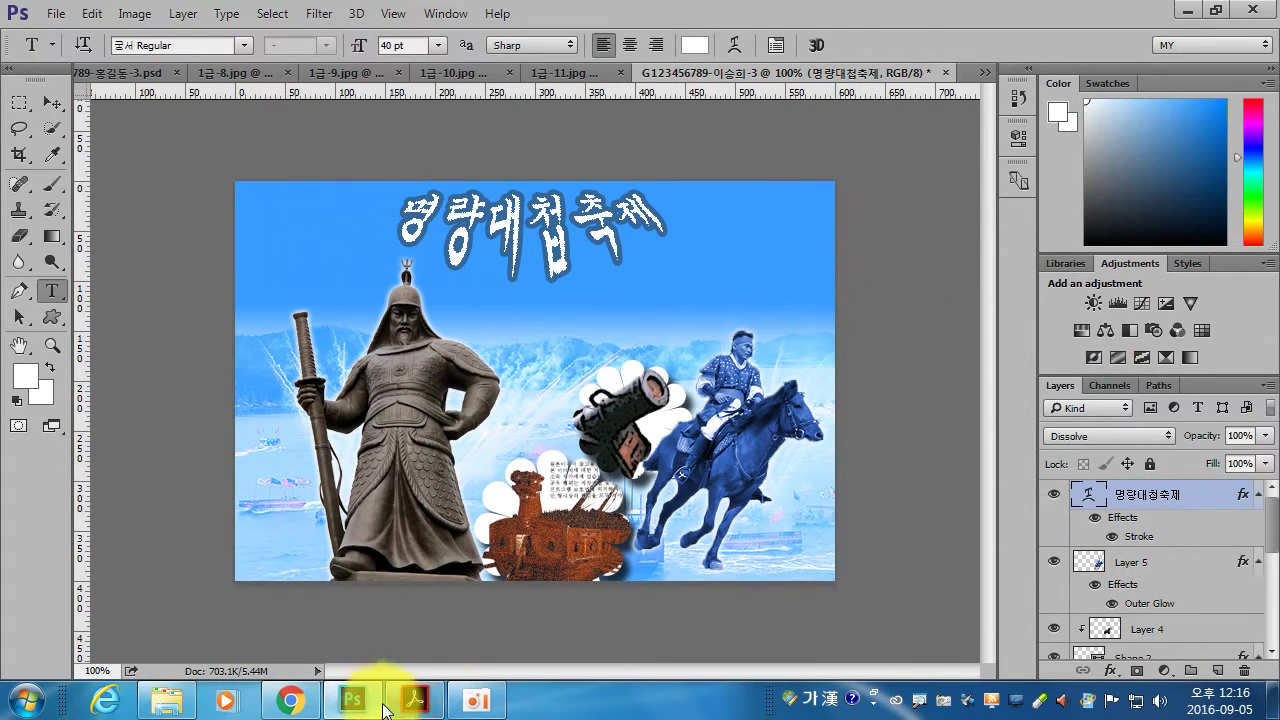
pyautogui.click(419, 705)
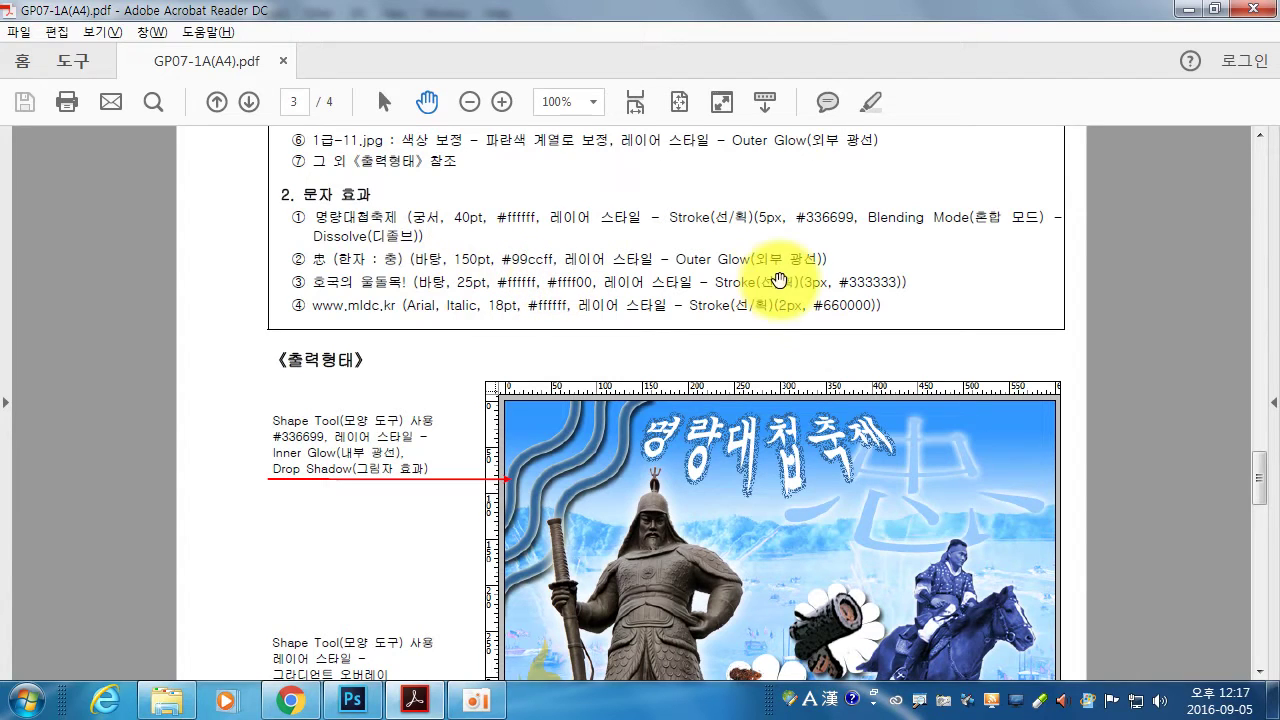
pyautogui.click(352, 700)
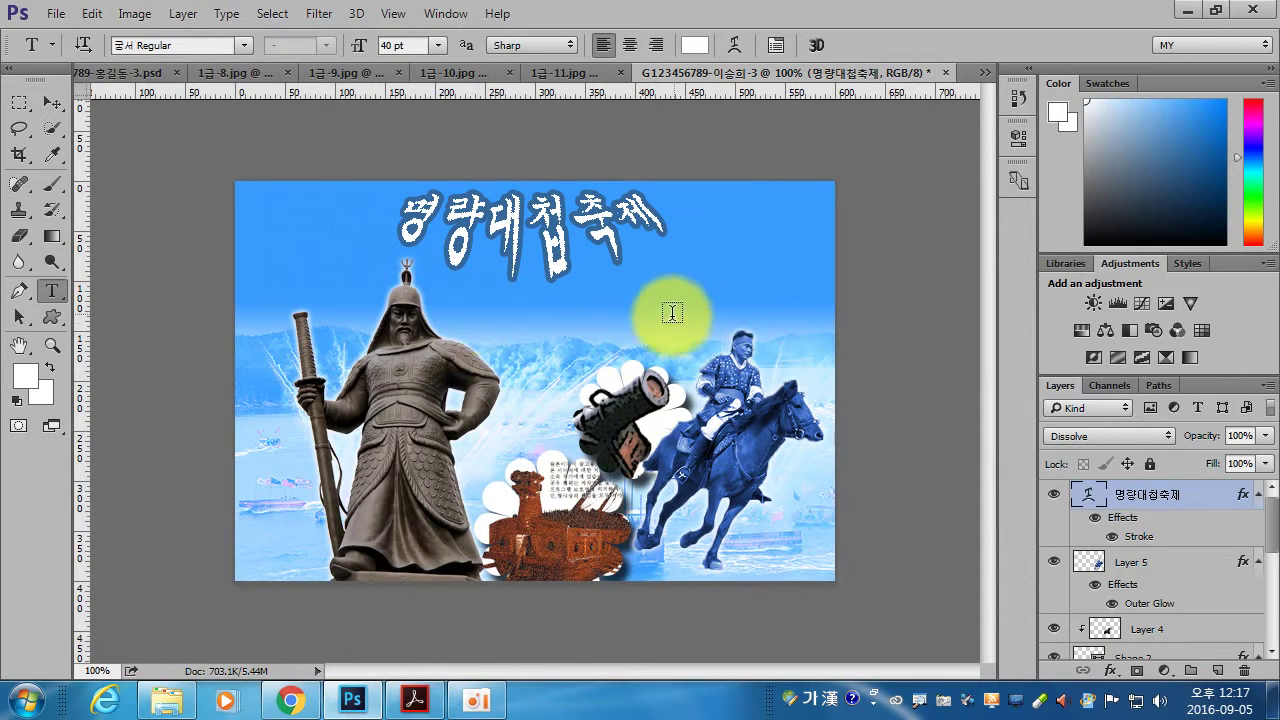
# Create a text layer with 충 converted to the hanja 忠, and select it
pyautogui.click(708, 283)
pyautogui.write('충')
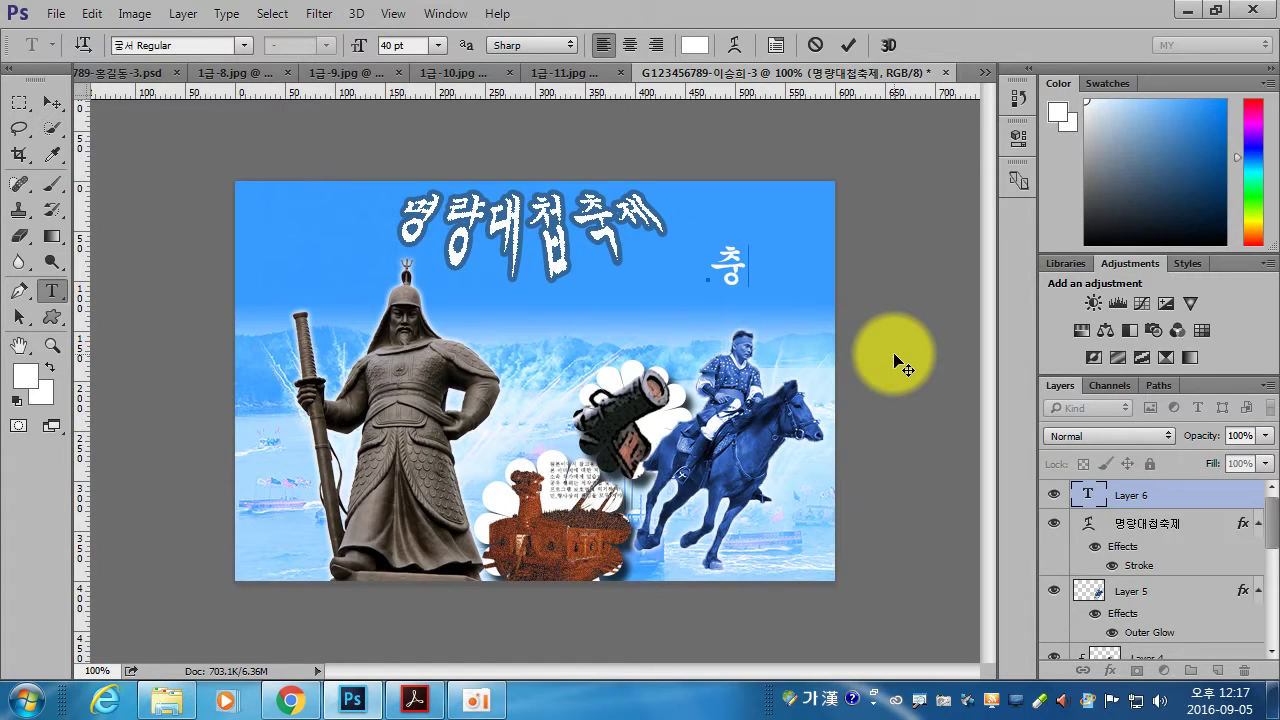
pyautogui.press('Hangul_Hanja')
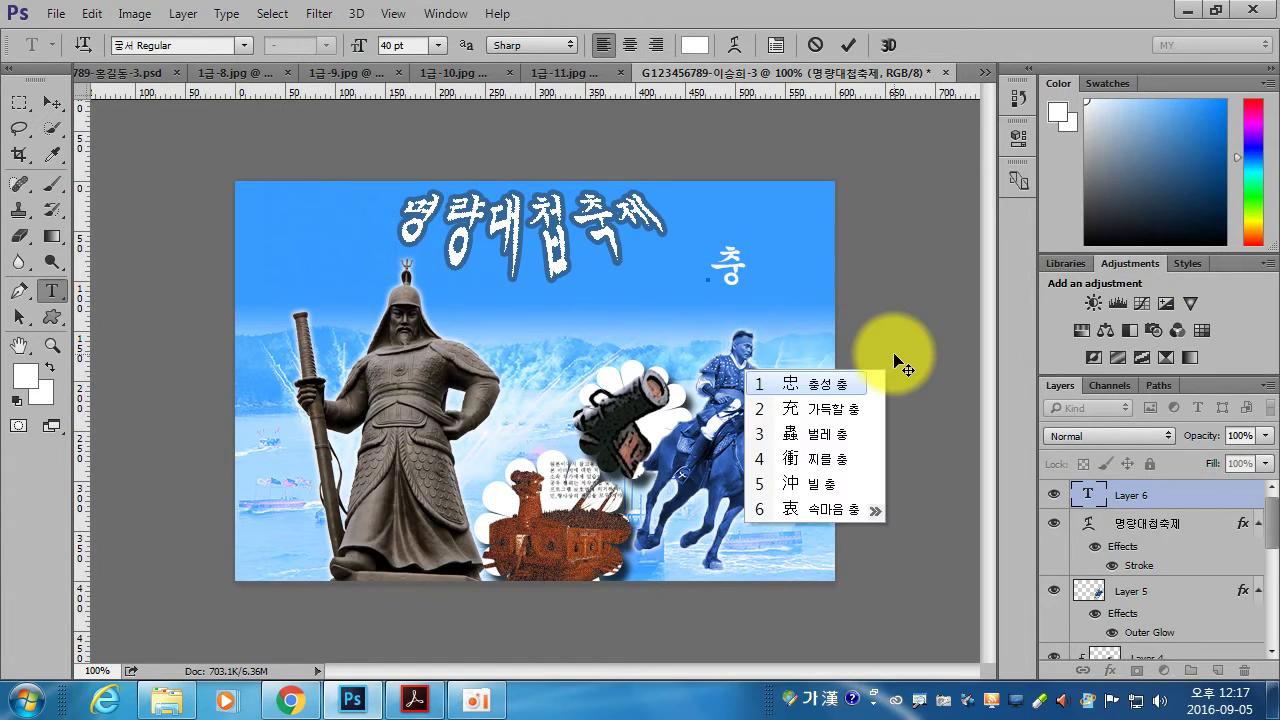
pyautogui.click(826, 390)
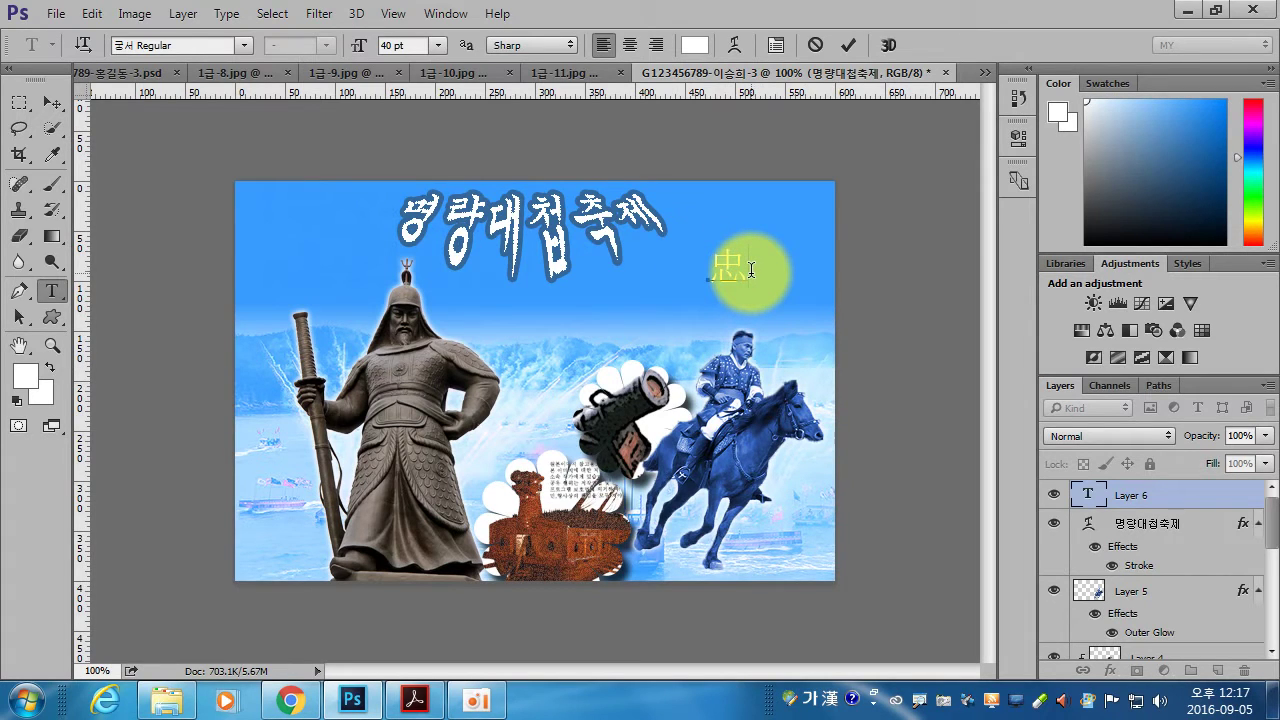
pyautogui.moveTo(750, 268); pyautogui.dragTo(680, 270)
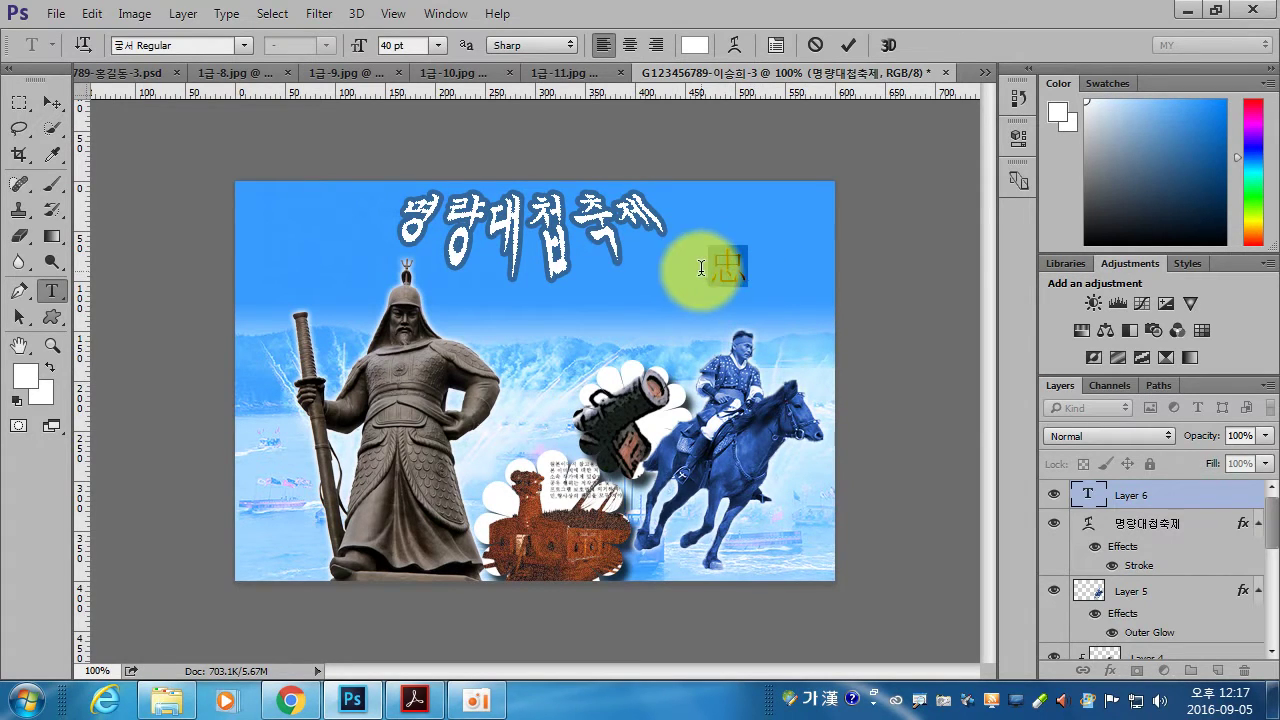
# Set the 忠 character to 바탕 Regular at 150 pt
pyautogui.click(240, 44)
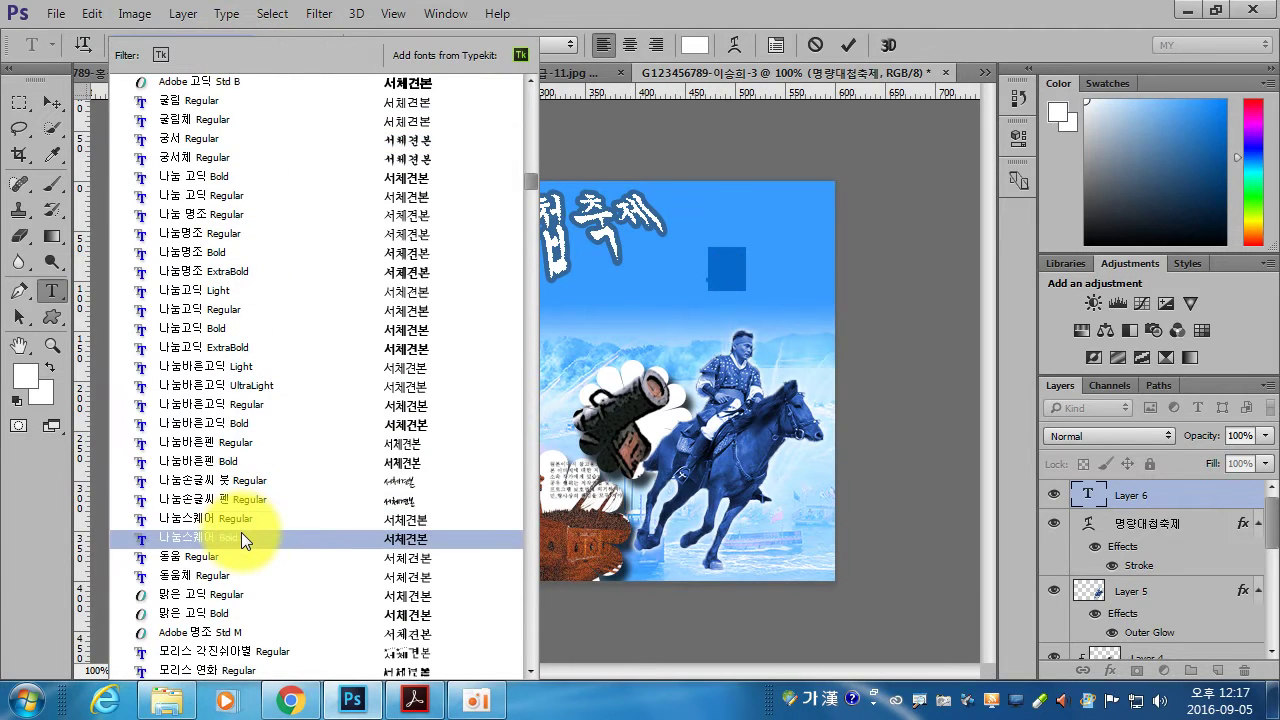
pyautogui.scroll(-1, 241, 537)
pyautogui.scroll(-2, 241, 537)
pyautogui.scroll(-1, 241, 537)
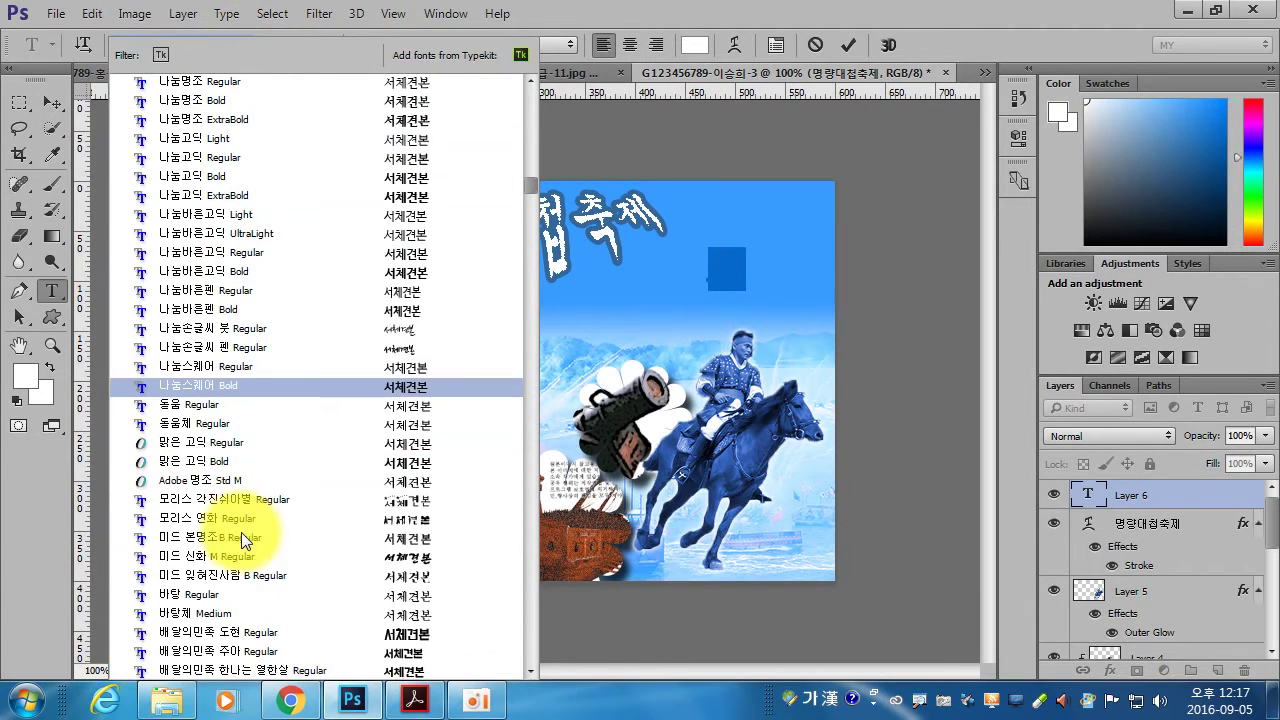
pyautogui.click(198, 594)
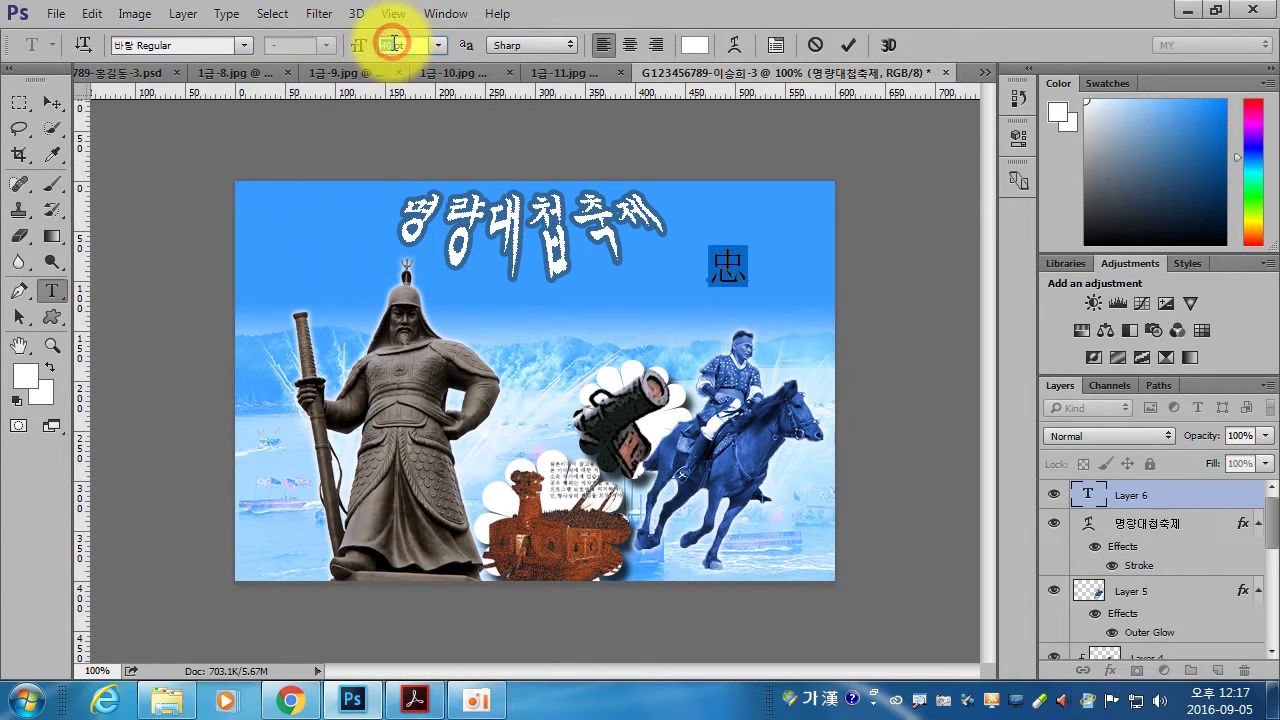
pyautogui.write('150')
pyautogui.press('Return')
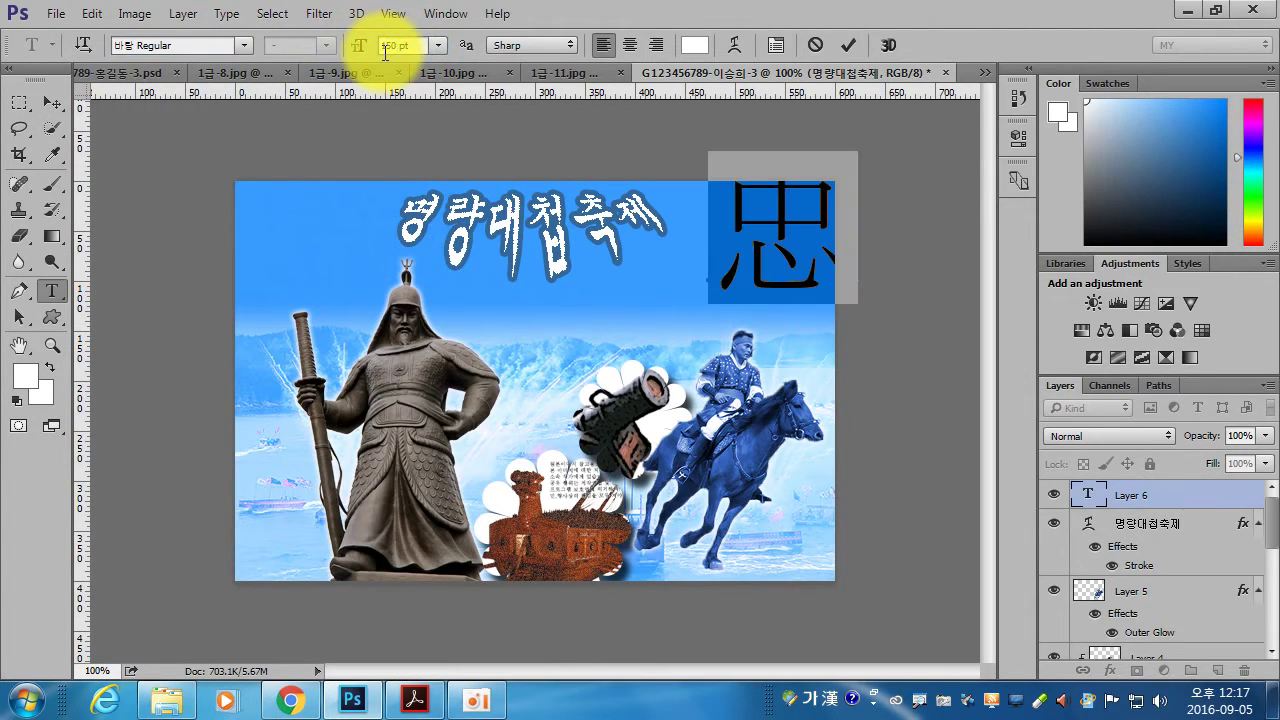
# Color 忠 light blue #99ccff and nudge it slightly left and down
pyautogui.click(694, 45)
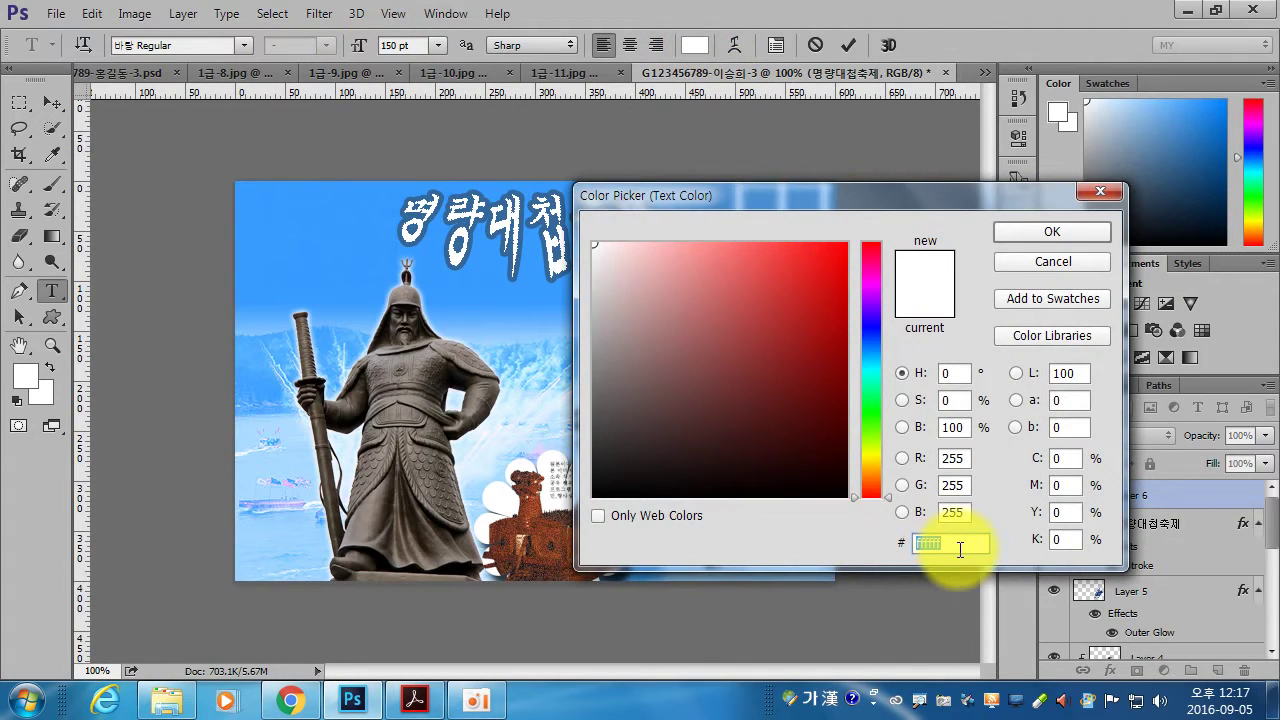
pyautogui.write('99cc')
pyautogui.click(959, 549)
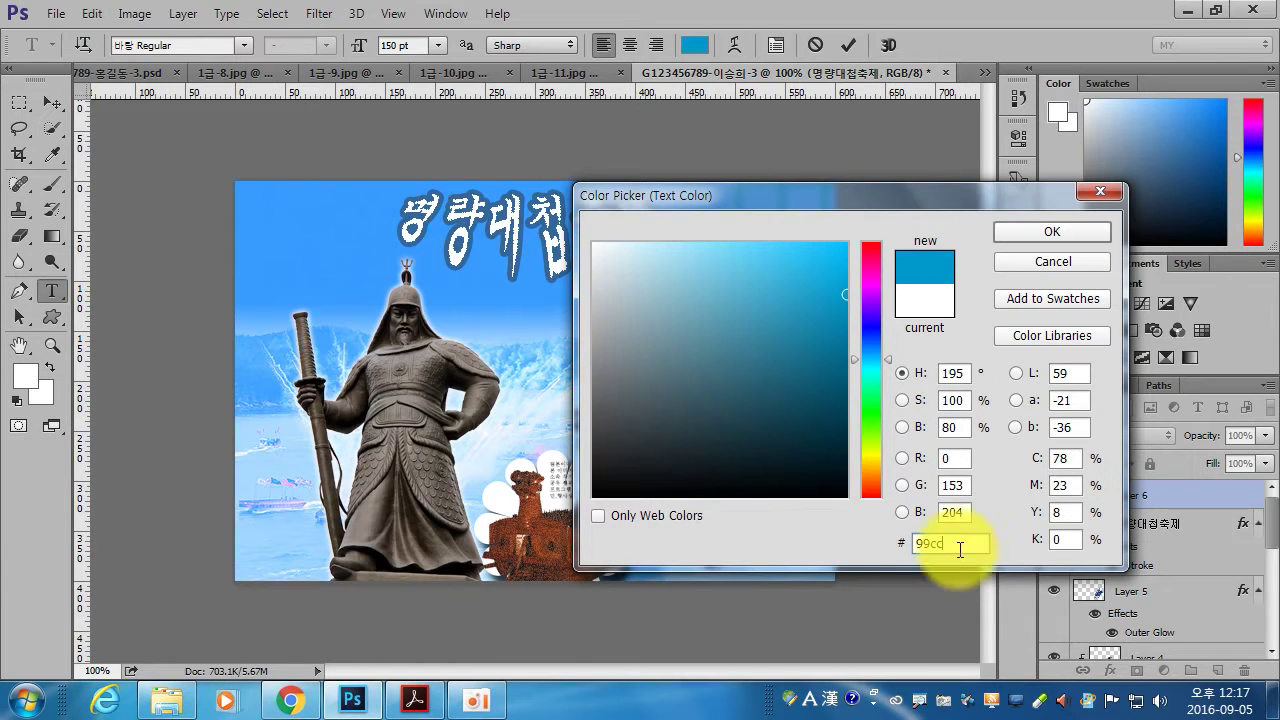
pyautogui.write('ff')
pyautogui.click(1046, 232)
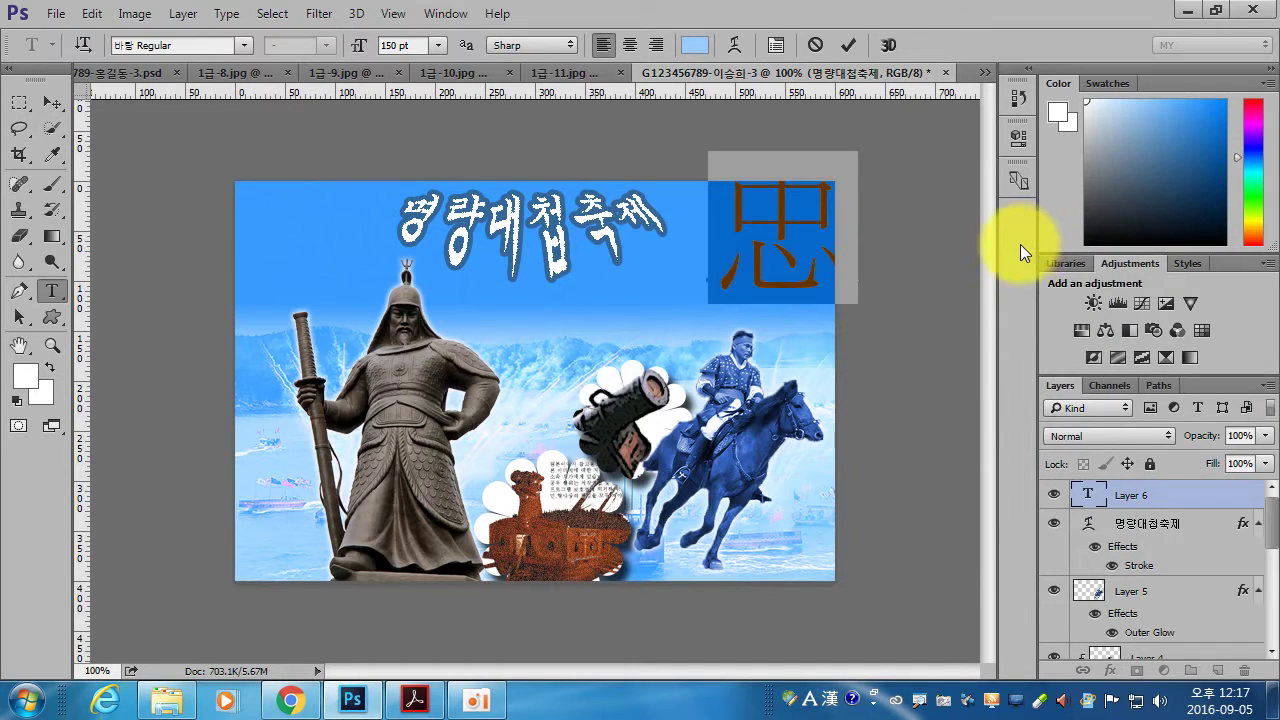
pyautogui.moveTo(806, 345); pyautogui.dragTo(770, 380)
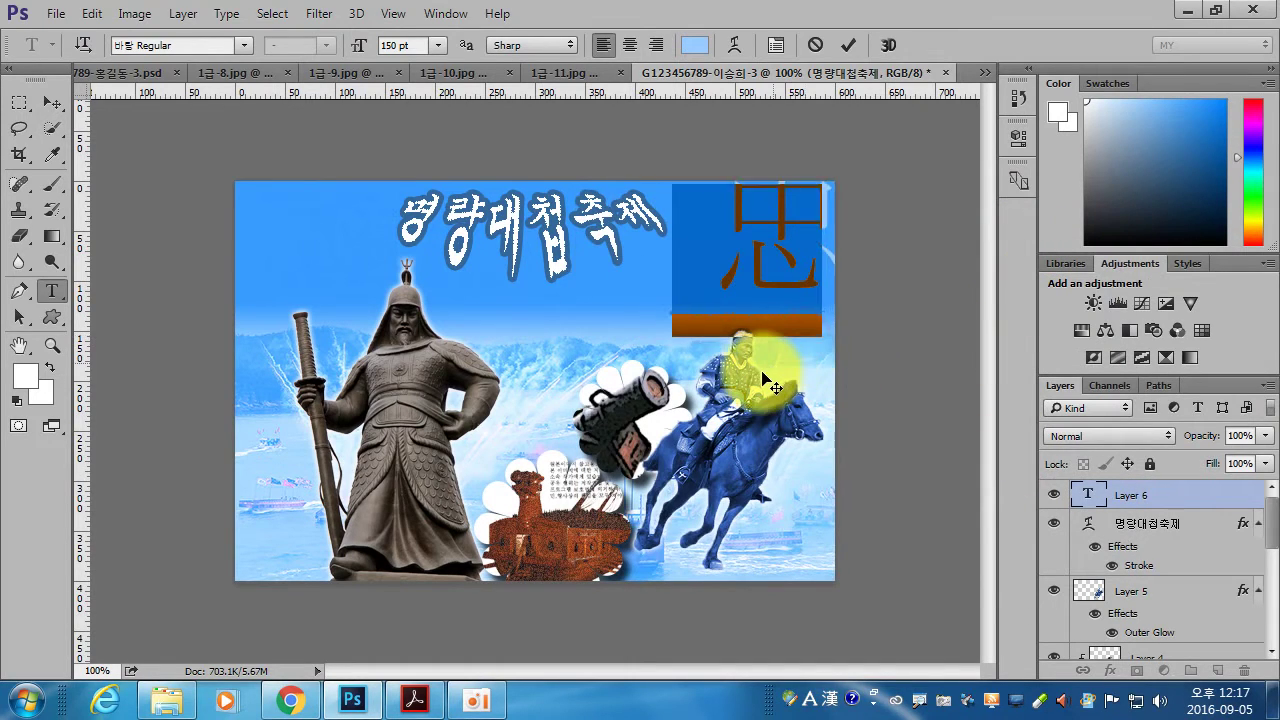
pyautogui.click(848, 45)
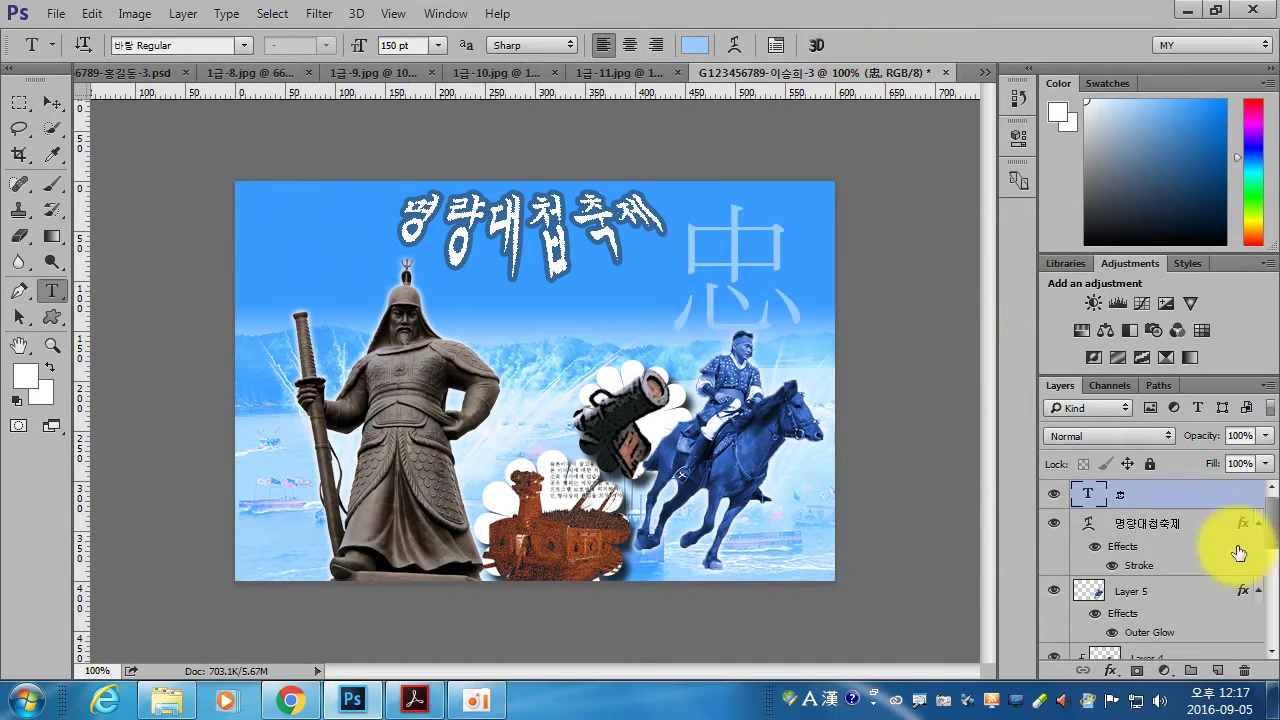
# Add an Outer Glow layer effect to the 忠 text
pyautogui.doubleClick(1188, 493)
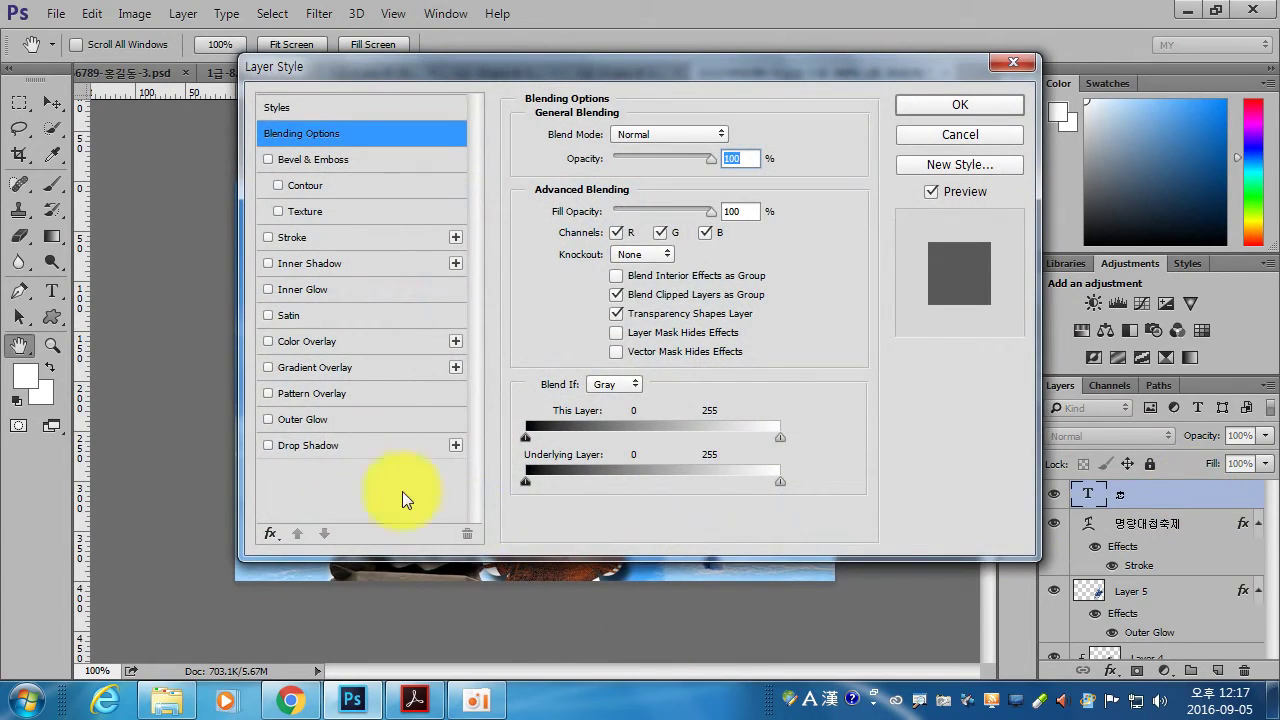
pyautogui.click(329, 417)
pyautogui.moveTo(758, 64); pyautogui.dragTo(760, 448)
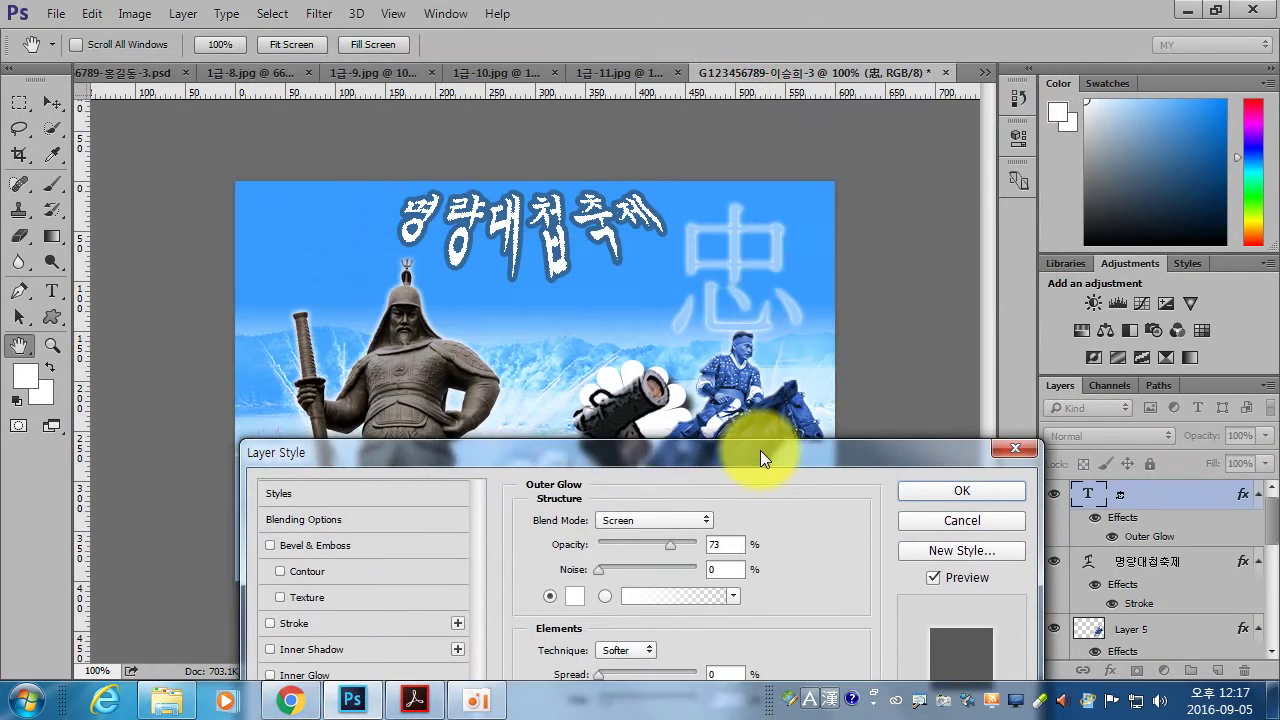
pyautogui.click(989, 490)
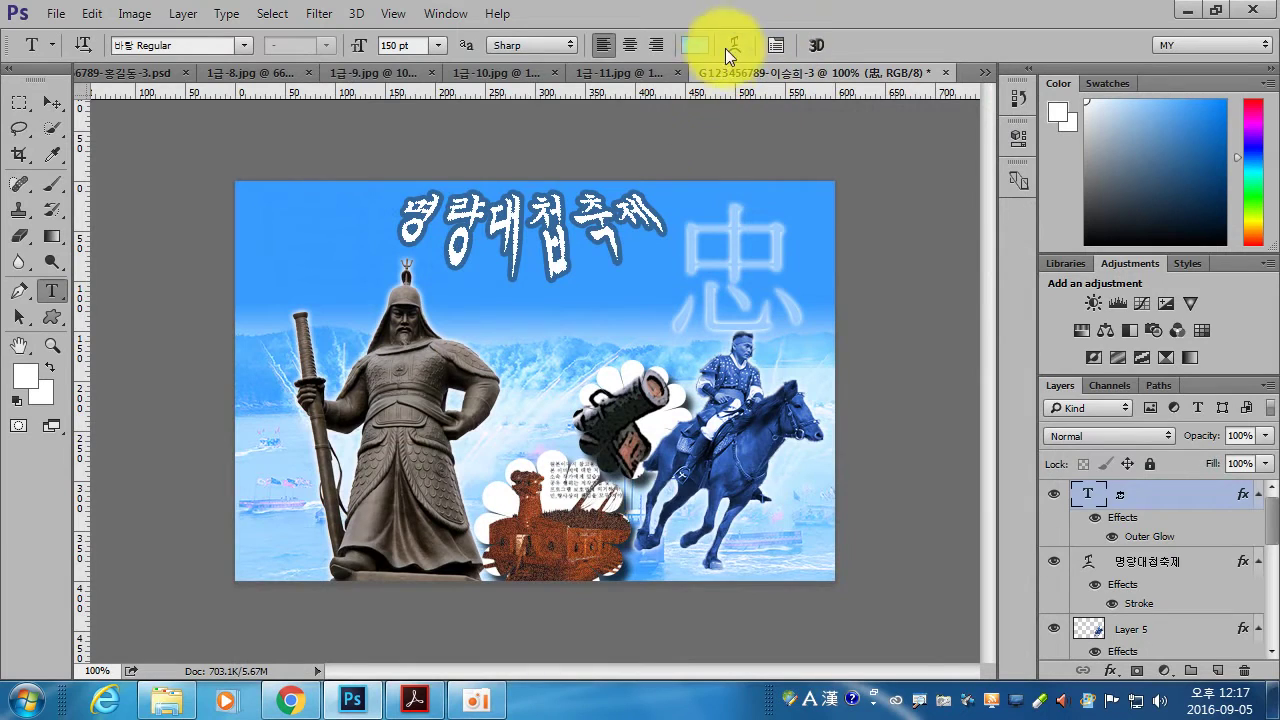
# Warp 忠 with Shell Lower at +50 bend and shift it left toward the title
pyautogui.click(735, 50)
pyautogui.click(908, 374)
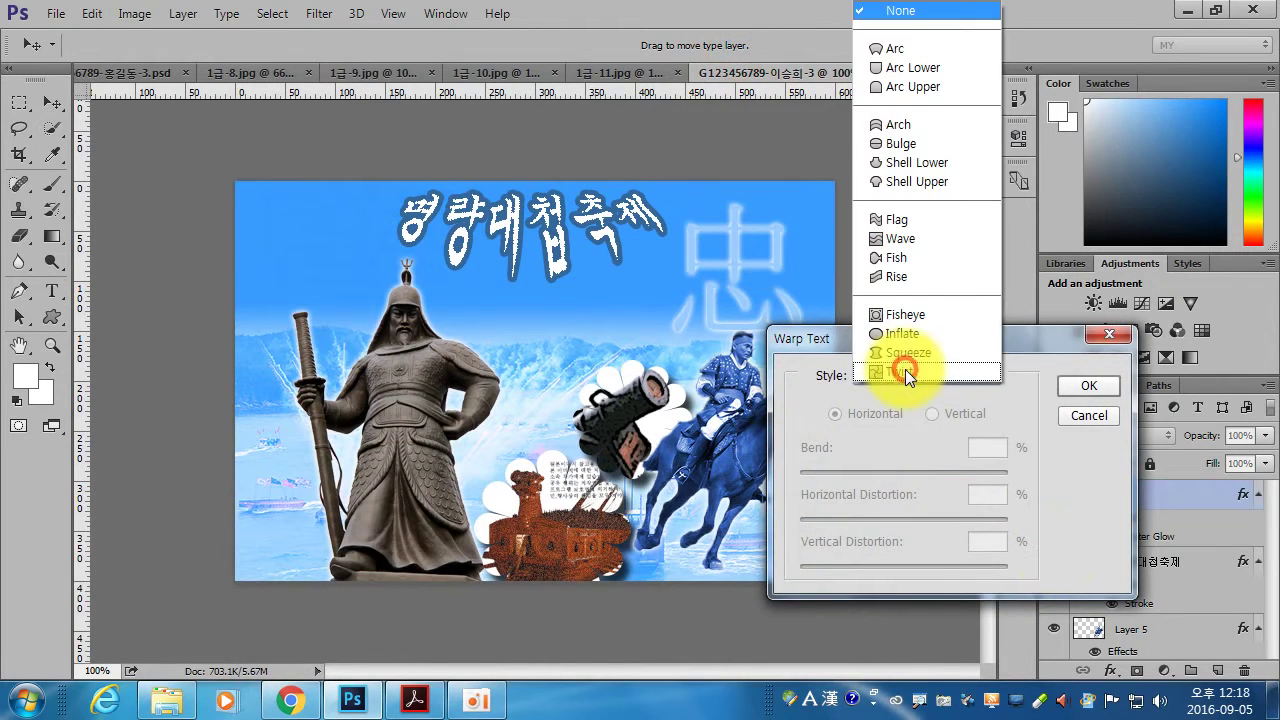
pyautogui.click(930, 163)
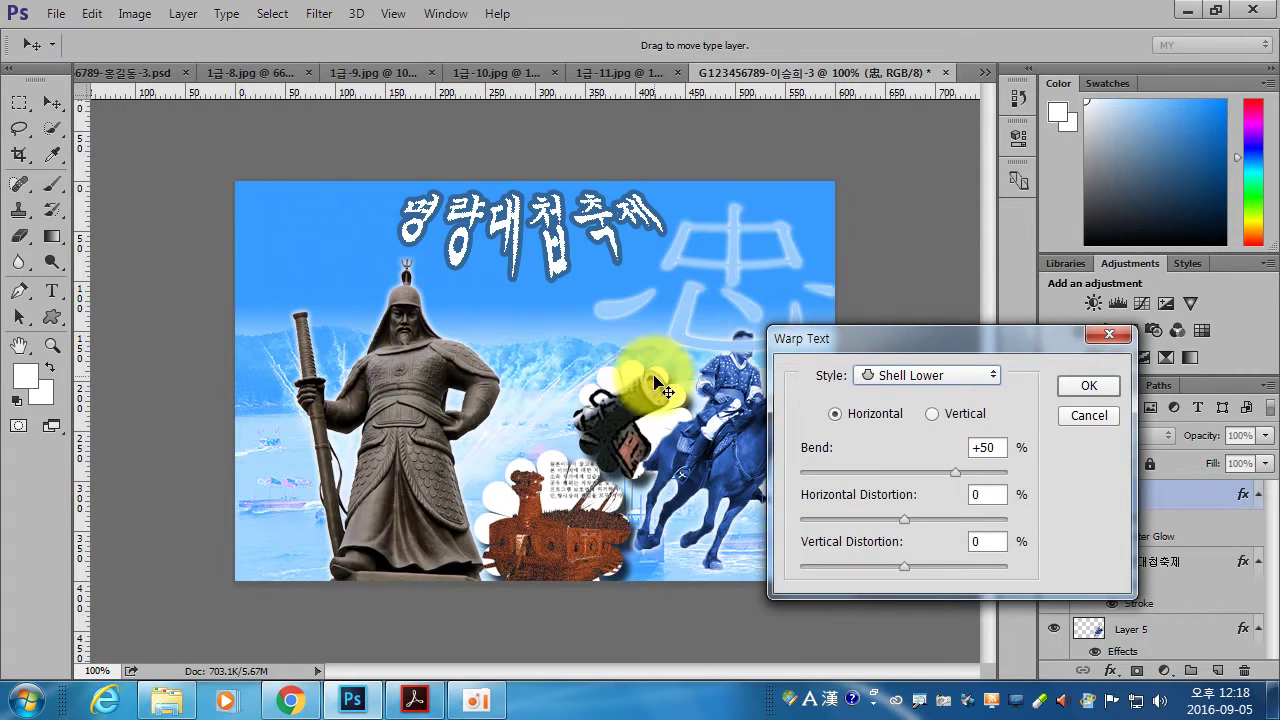
pyautogui.moveTo(652, 370)
pyautogui.mouseDown()
pyautogui.moveTo(612, 378)
pyautogui.moveTo(586, 350)
pyautogui.moveTo(600, 357)
pyautogui.mouseUp()
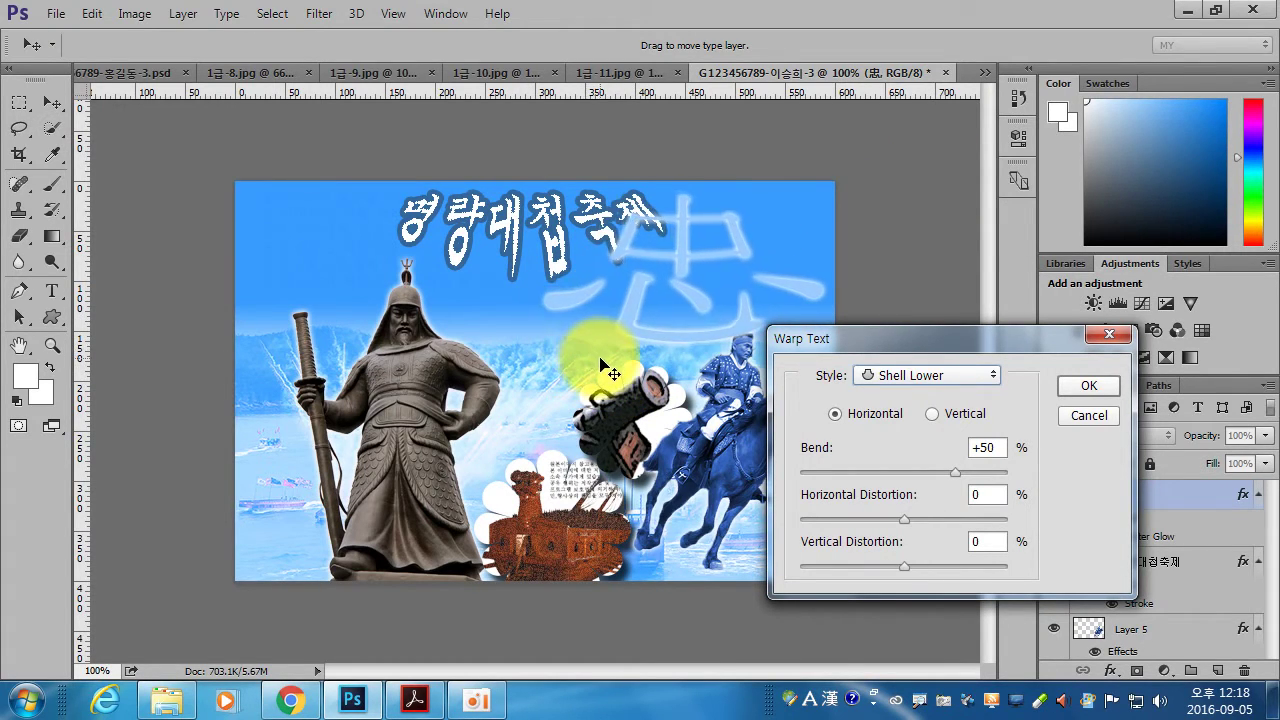
pyautogui.click(1089, 386)
pyautogui.click(414, 700)
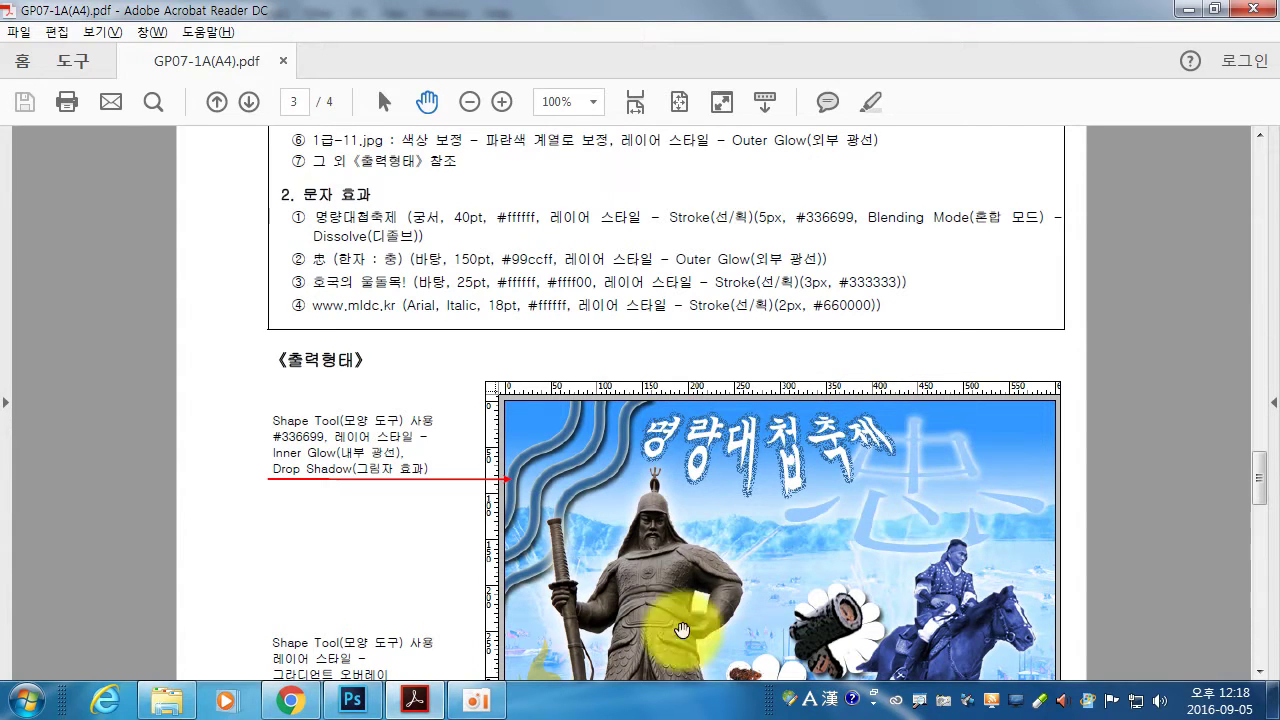
# Stack the 명량대첩축제 title above 忠, then check the slogan's #ffffff/#ffff00 colour specs in the PDF
pyautogui.click(352, 700)
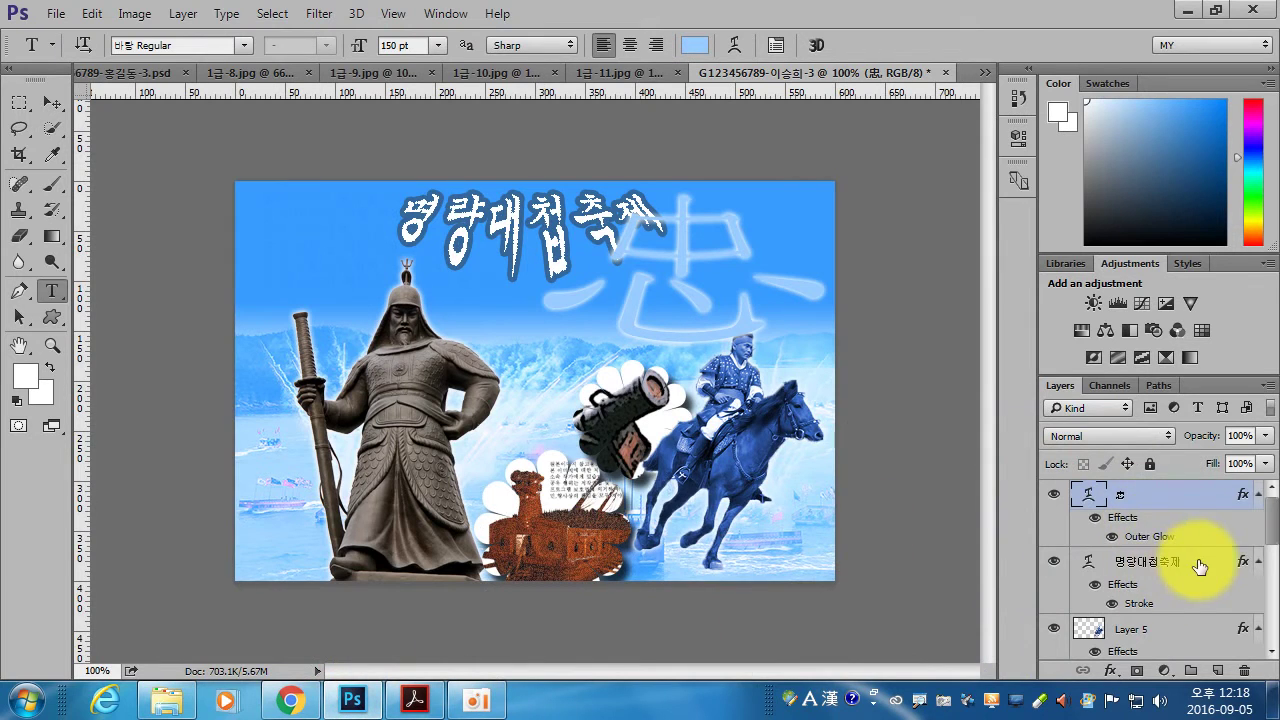
pyautogui.moveTo(1194, 561); pyautogui.dragTo(1194, 490)
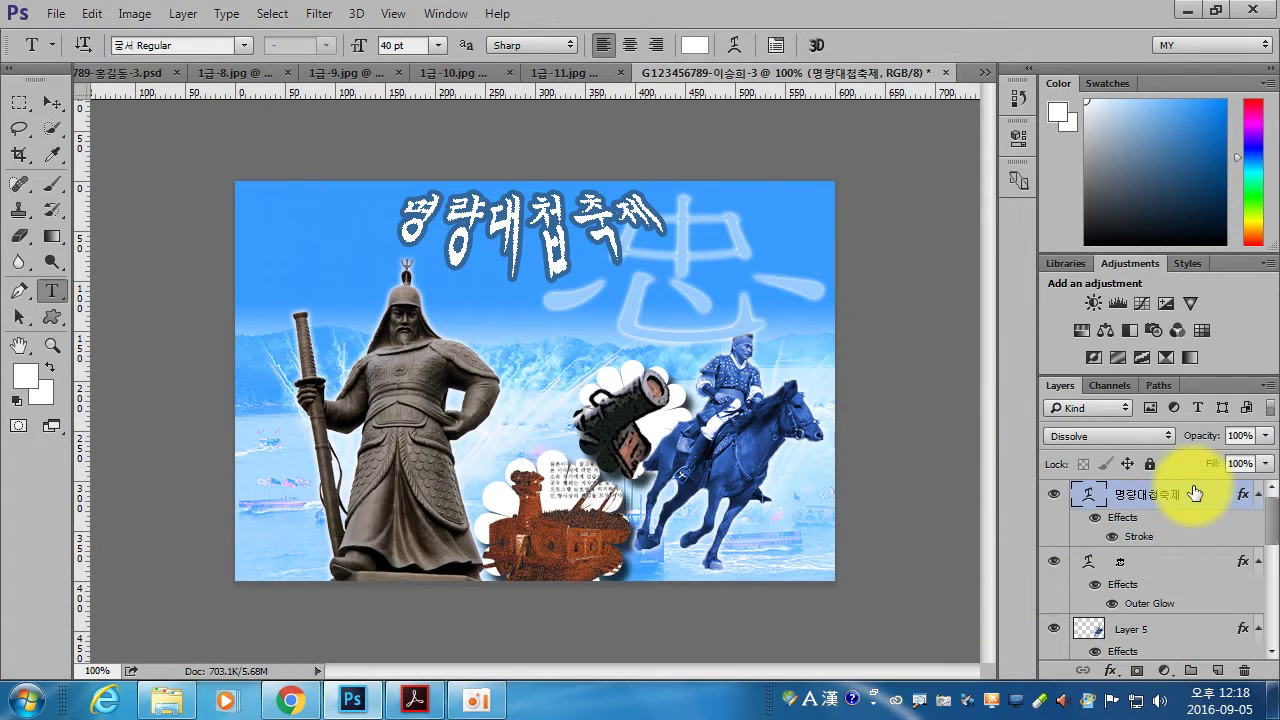
pyautogui.click(444, 700)
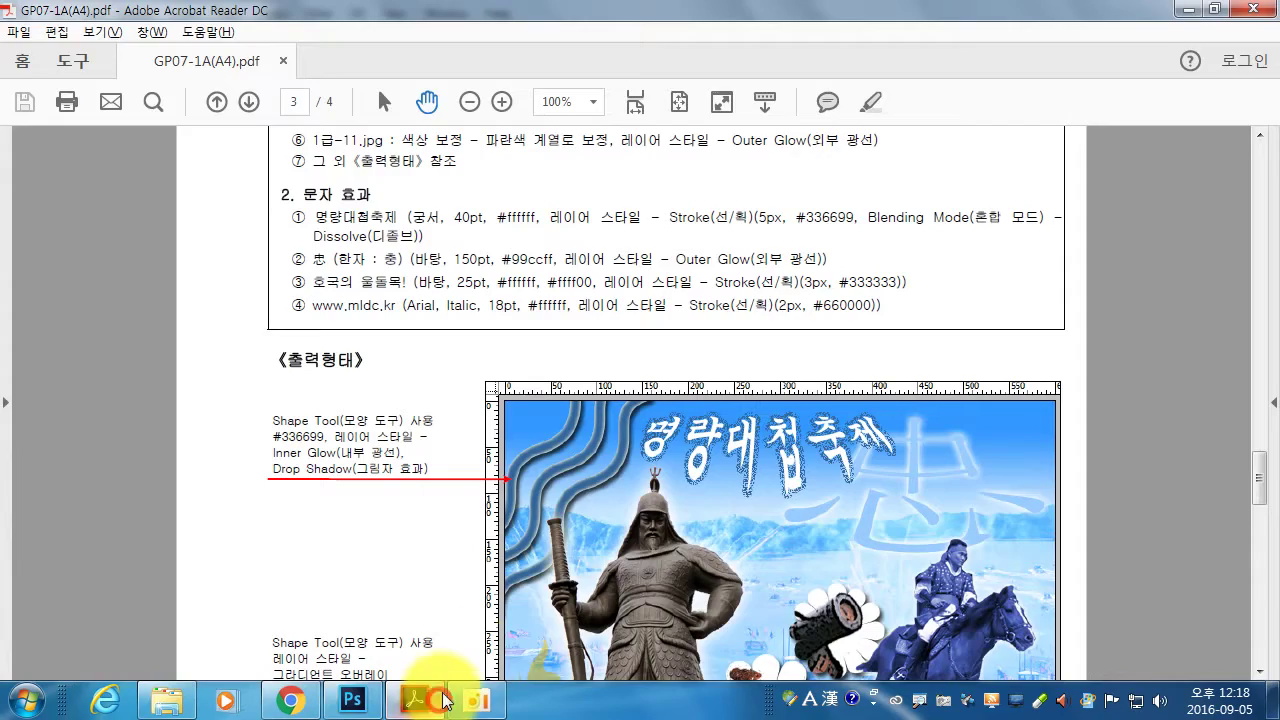
pyautogui.moveTo(790, 550); pyautogui.dragTo(818, 418)
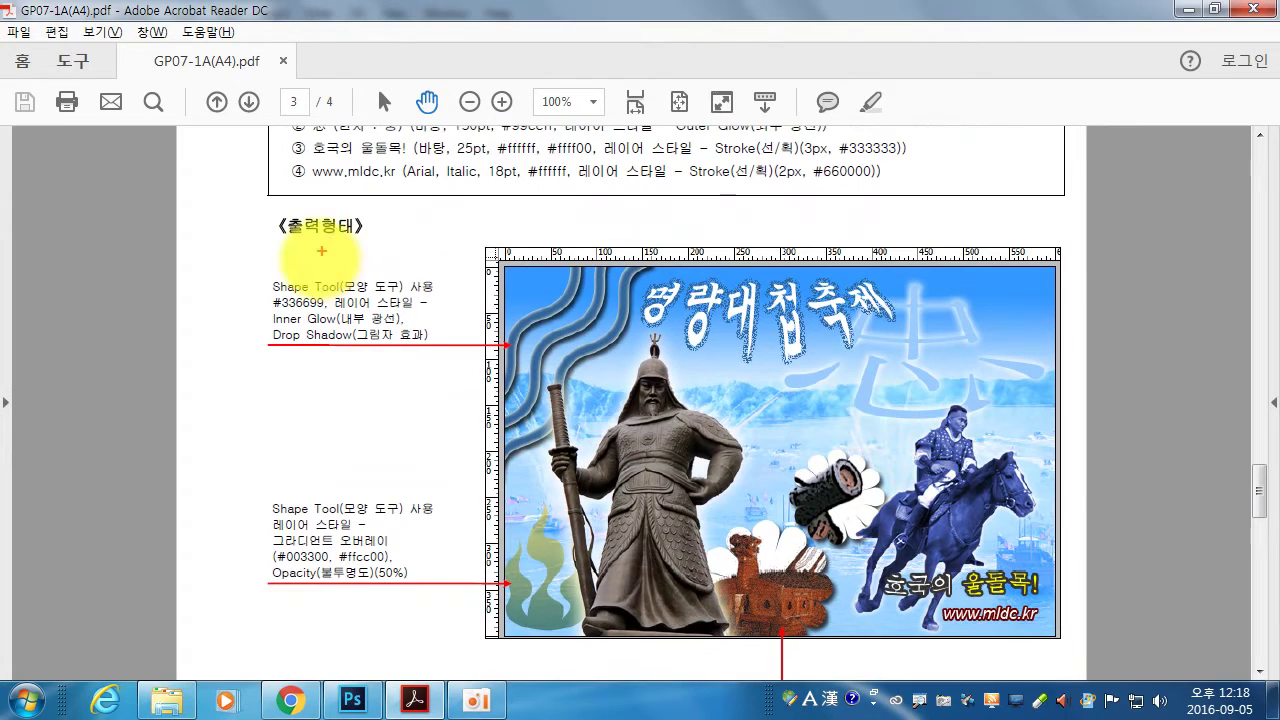
pyautogui.click(535, 148)
pyautogui.moveTo(535, 148); pyautogui.dragTo(590, 155)
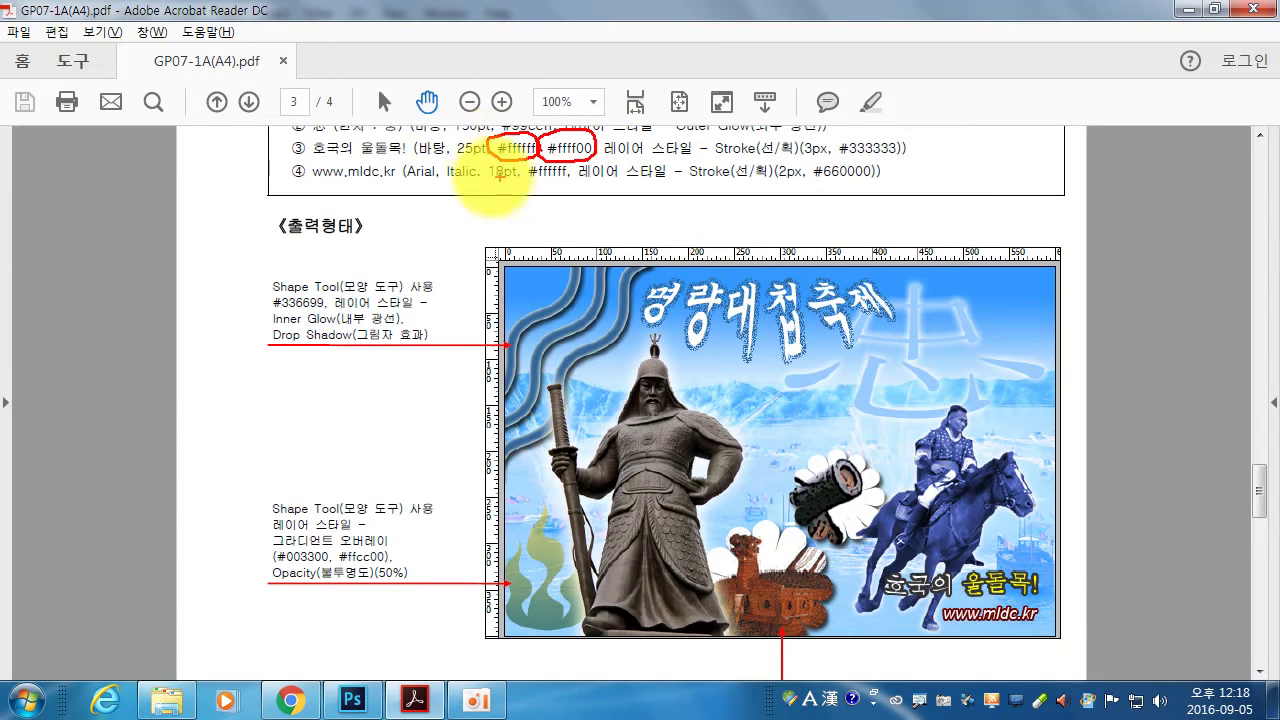
pyautogui.press('Escape')
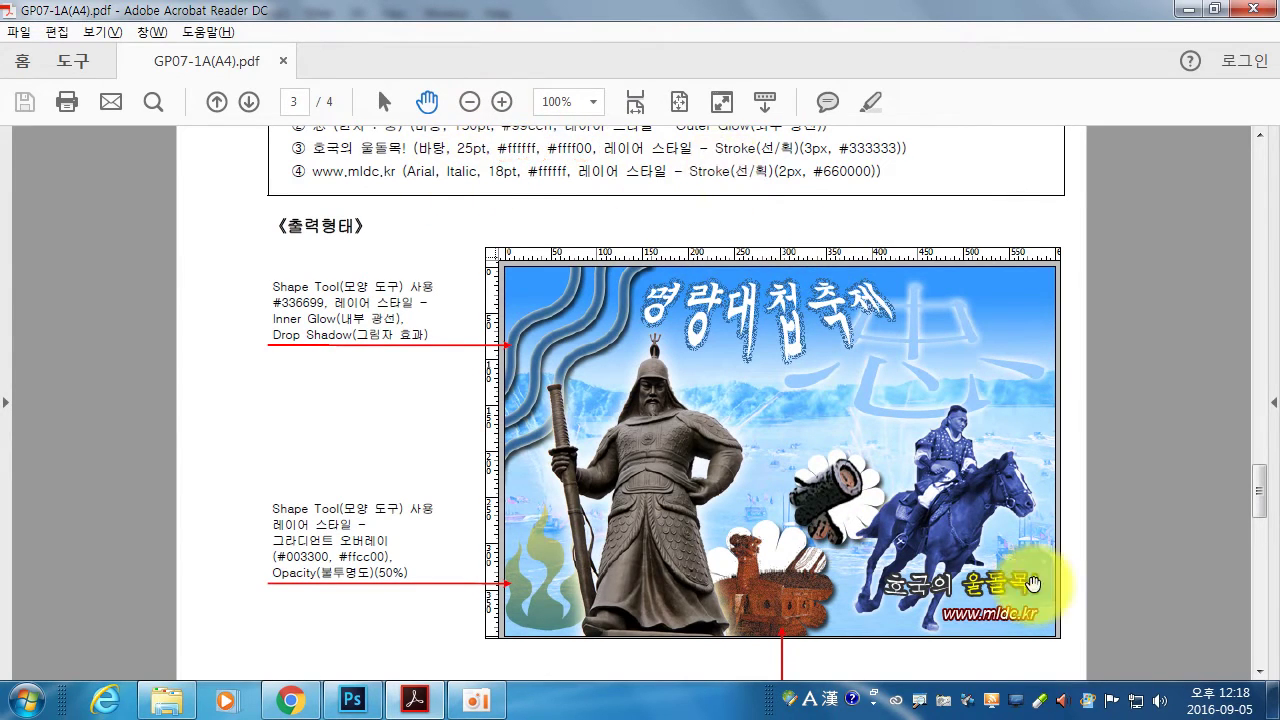
pyautogui.click(350, 700)
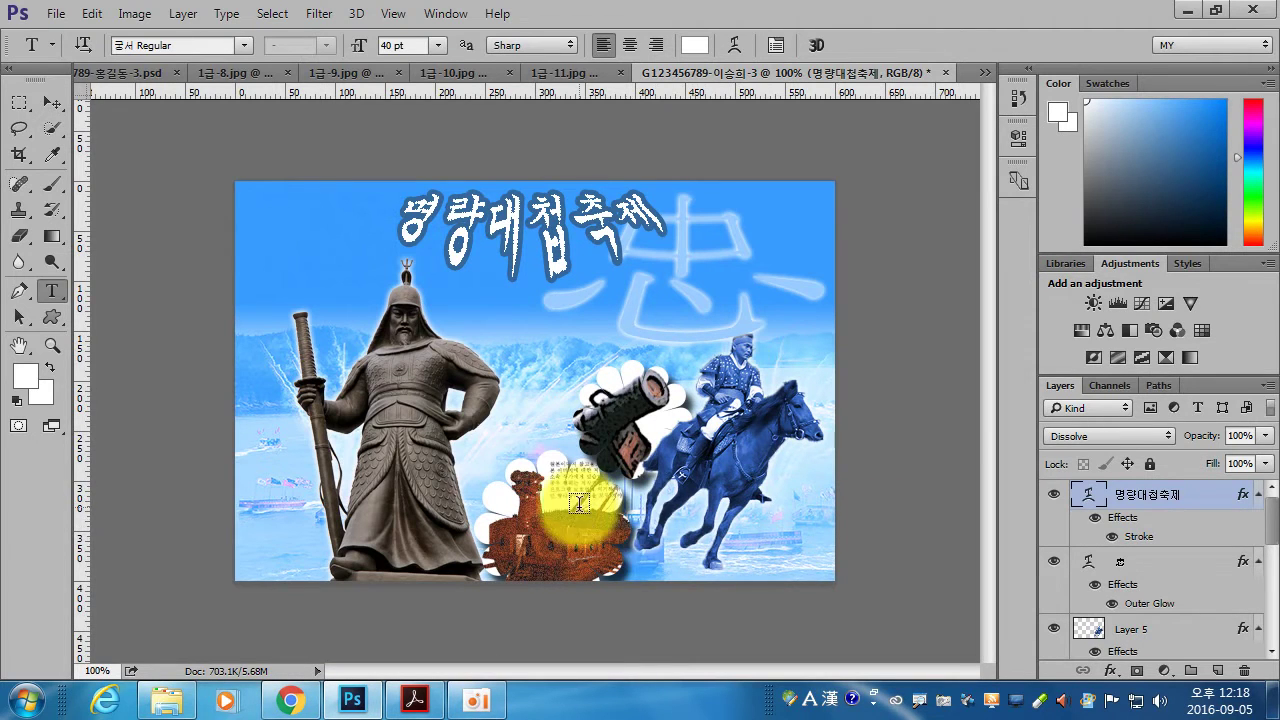
# Start the slogan text at the poster's lower right in 바탕 Regular with white colour
pyautogui.click(709, 560)
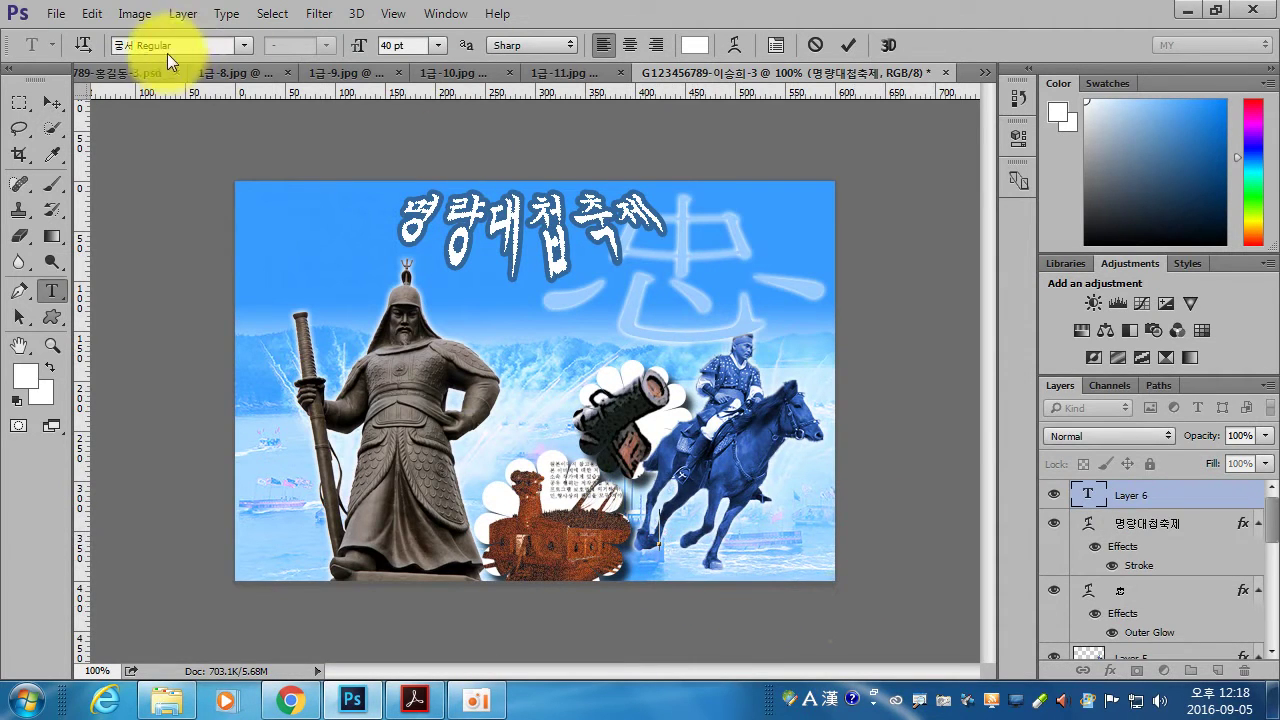
pyautogui.click(245, 44)
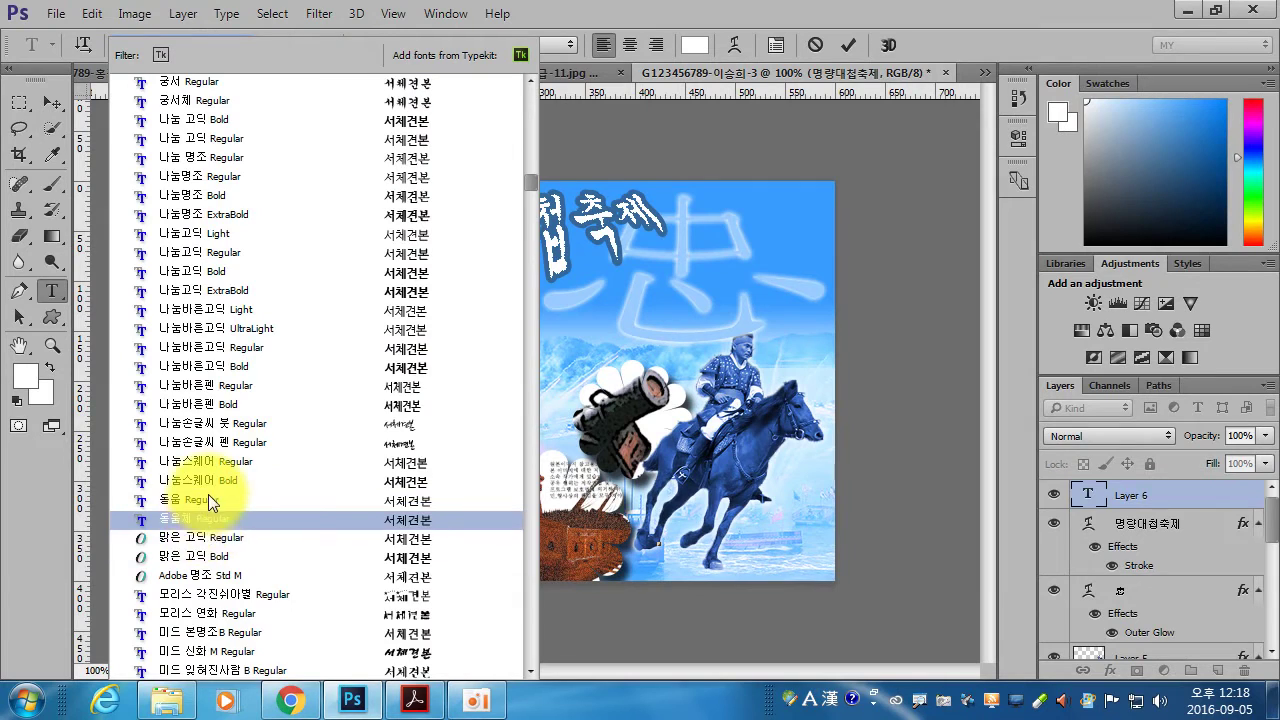
pyautogui.scroll(-2, 210, 516)
pyautogui.scroll(-2, 207, 560)
pyautogui.click(205, 594)
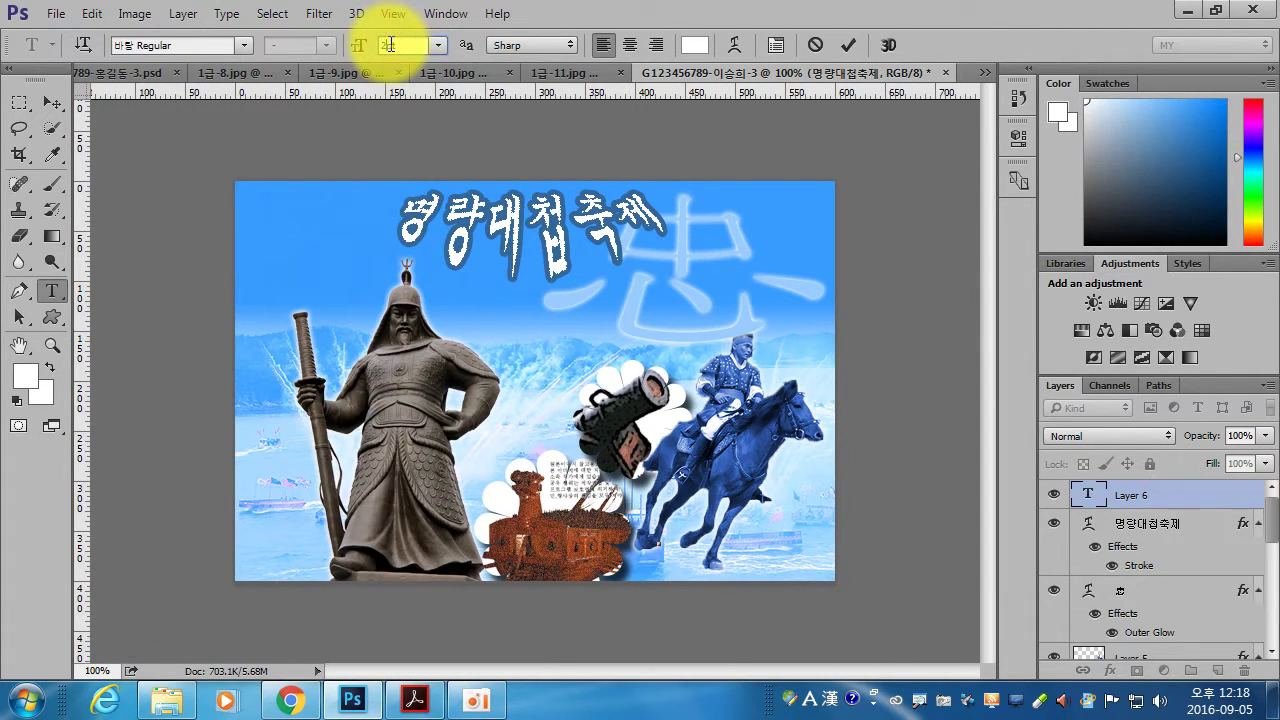
pyautogui.write('25')
pyautogui.click(700, 45)
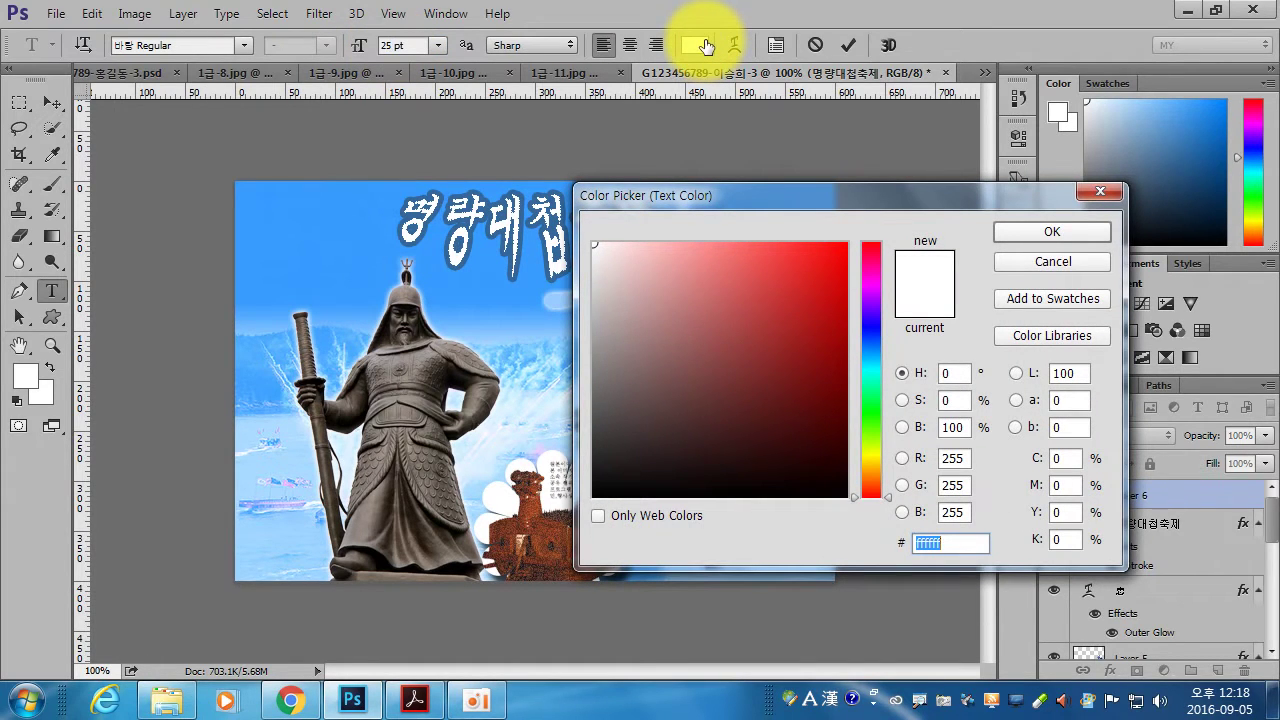
pyautogui.click(1030, 228)
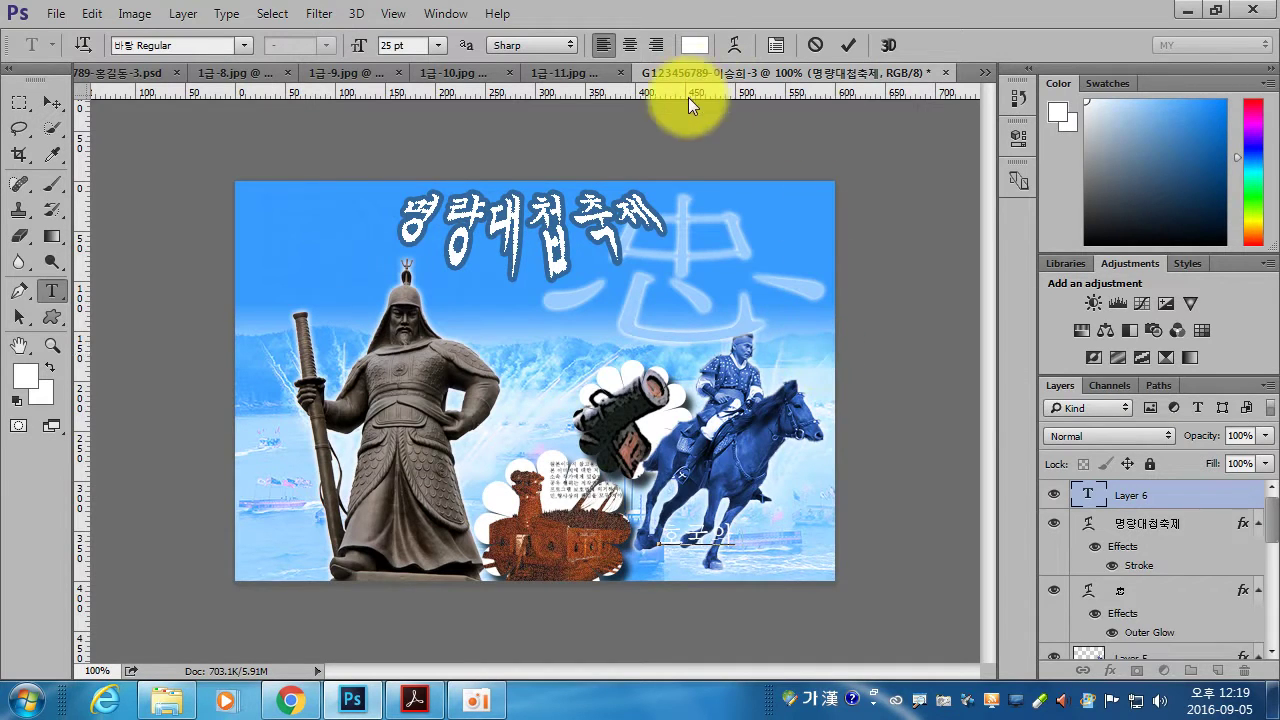
# Colour 울돌목! yellow (#ffff00) and commit the 25 pt slogan 호국의 울돌목!
pyautogui.click(693, 46)
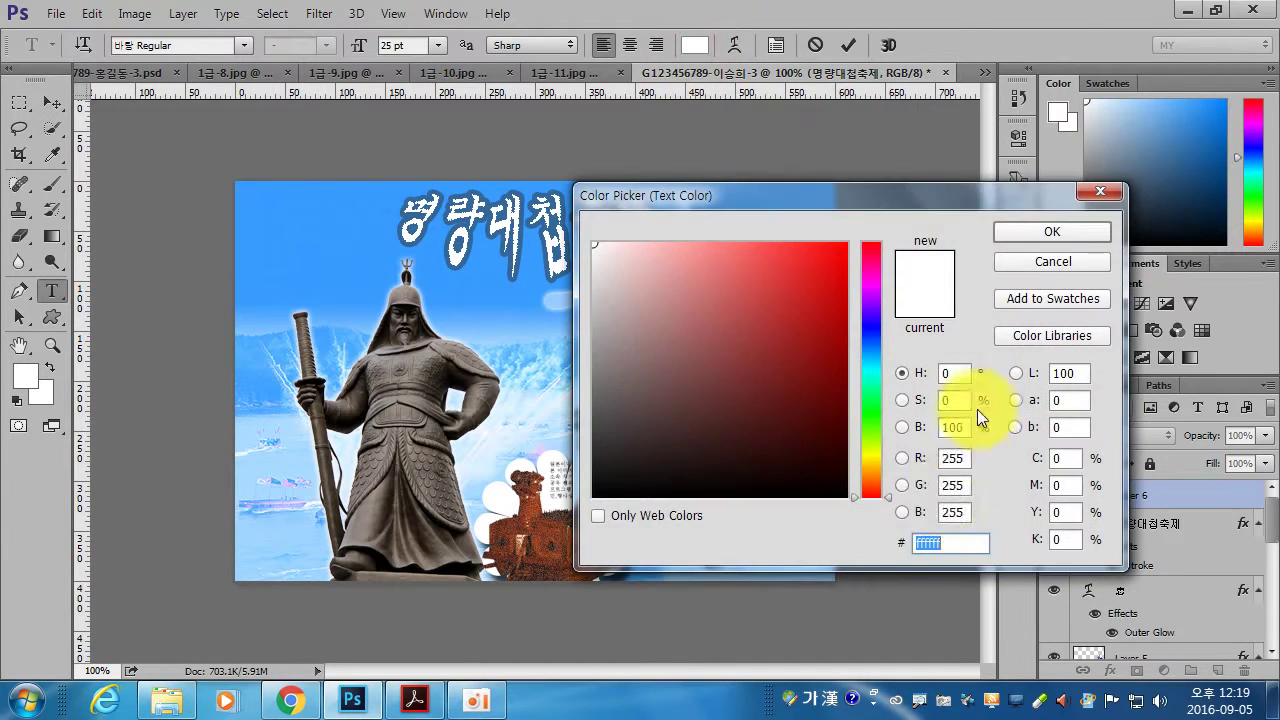
pyautogui.click(944, 540)
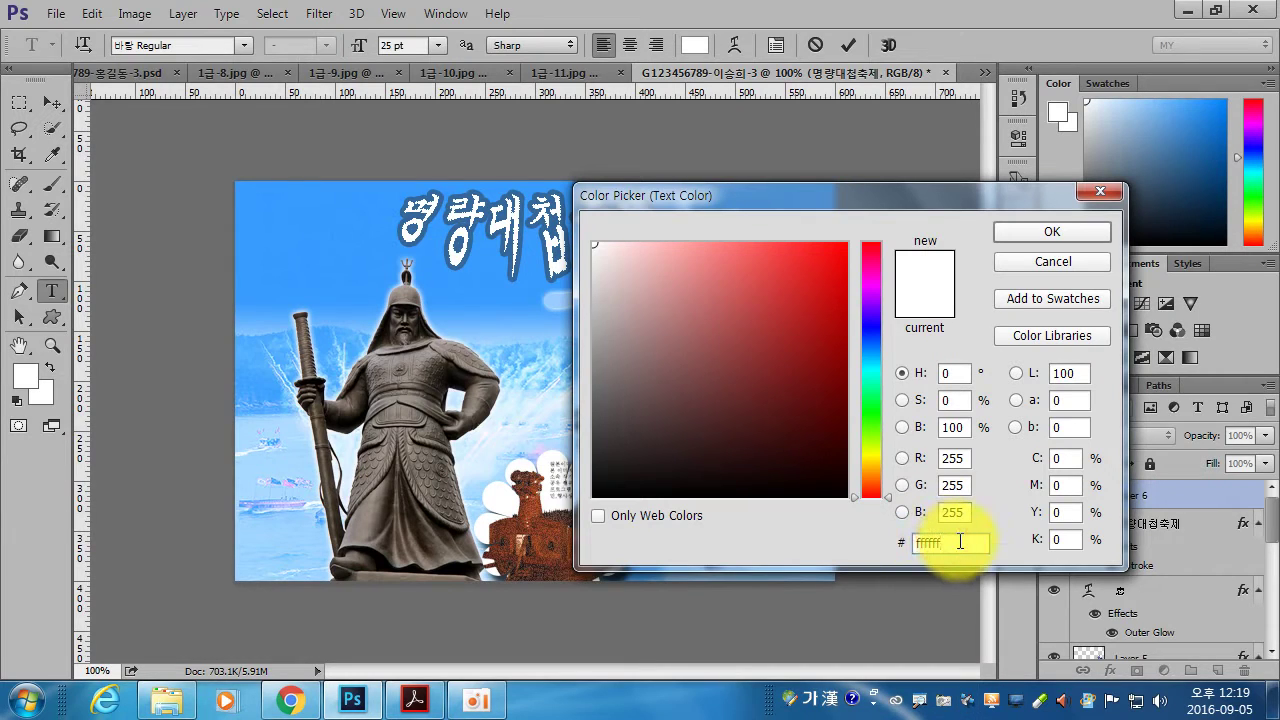
pyautogui.press('BackSpace')
pyautogui.write('00')
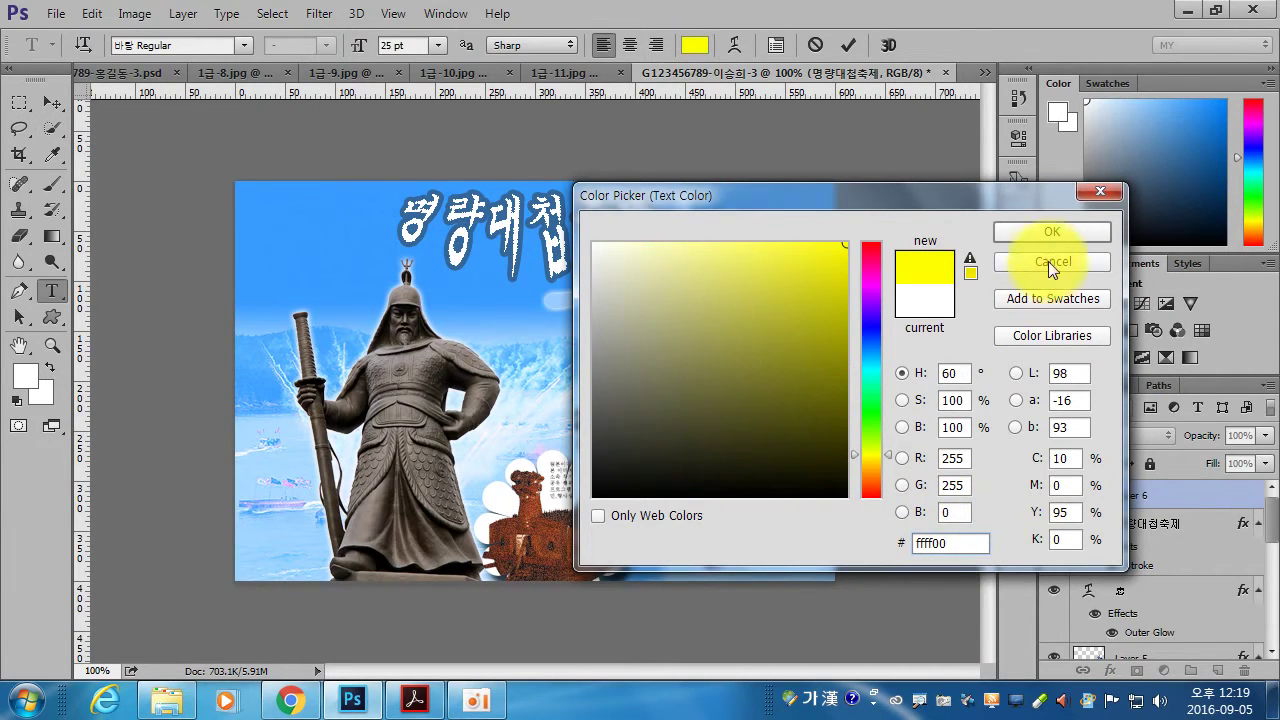
pyautogui.click(1055, 225)
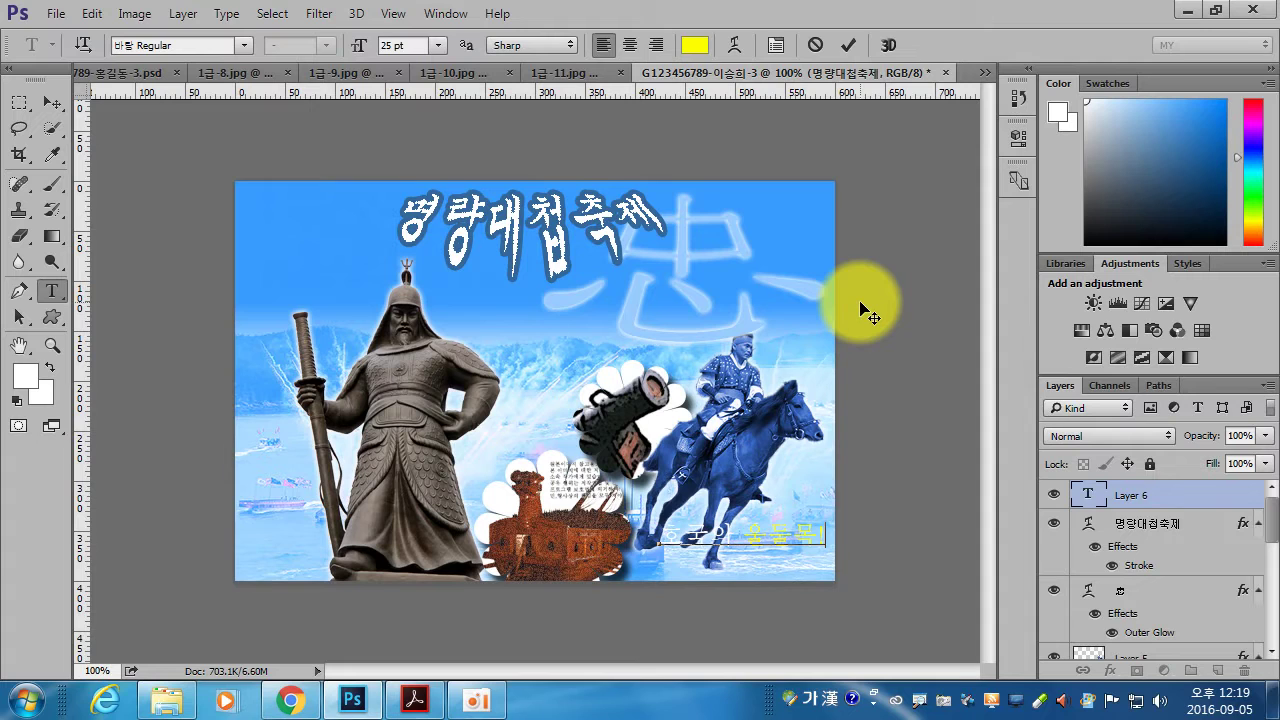
pyautogui.click(945, 305)
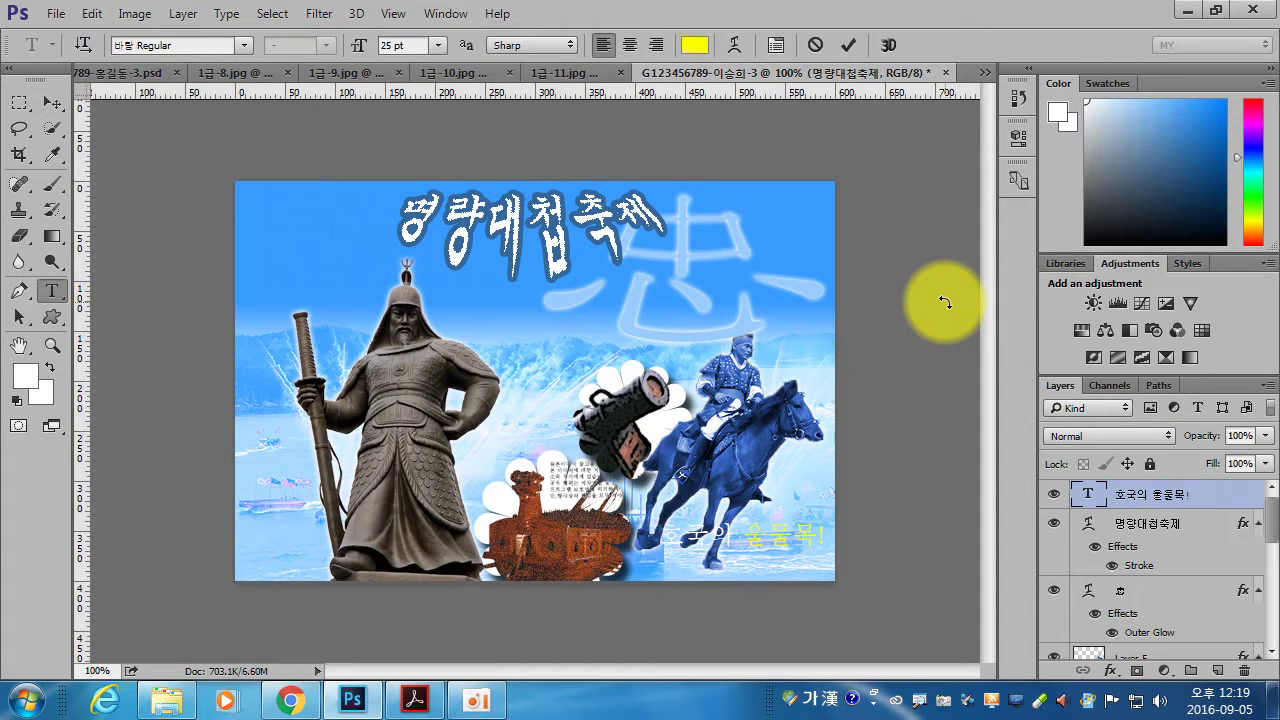
pyautogui.doubleClick(1219, 502)
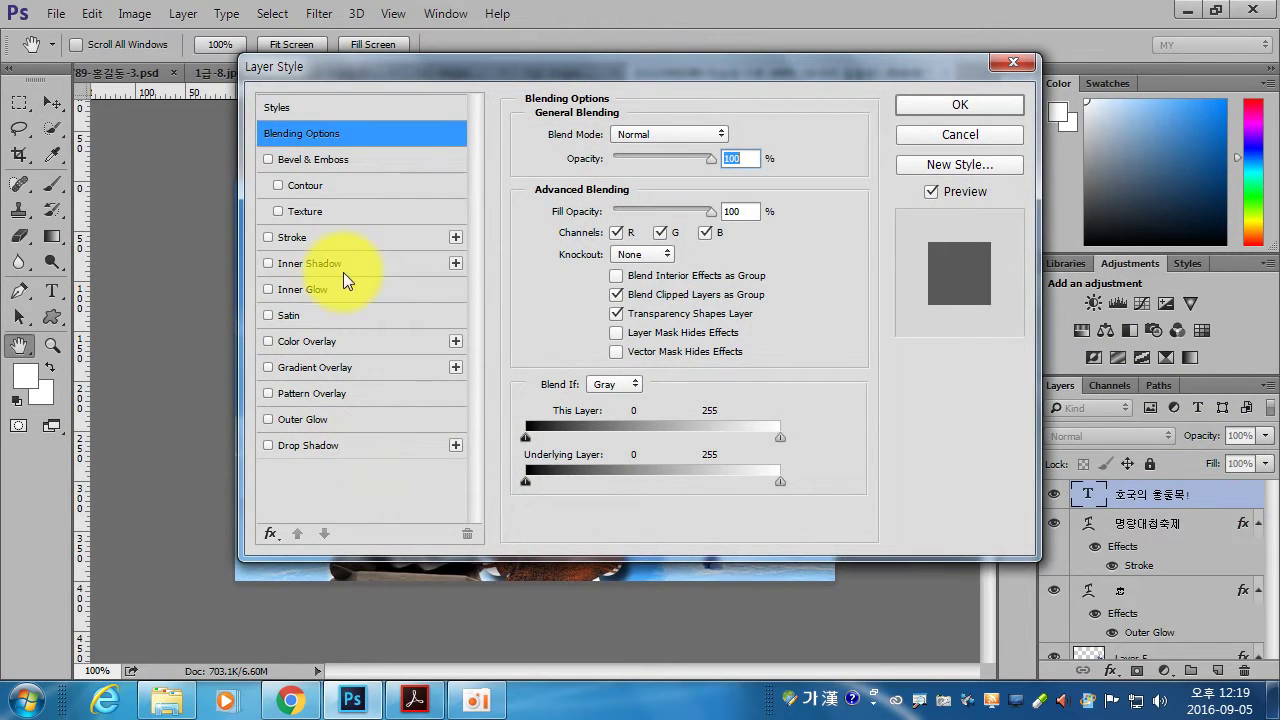
# Add a Layer Style stroke of 3 px in #333333 to the 호국의 울돌목! slogan
pyautogui.click(336, 240)
pyautogui.moveTo(562, 65)
pyautogui.mouseDown()
pyautogui.moveTo(732, 314)
pyautogui.moveTo(707, 450)
pyautogui.mouseUp()
pyautogui.click(868, 520)
pyautogui.write('3')
pyautogui.moveTo(874, 449)
pyautogui.mouseDown()
pyautogui.moveTo(1210, 145)
pyautogui.moveTo(1235, 226)
pyautogui.mouseUp()
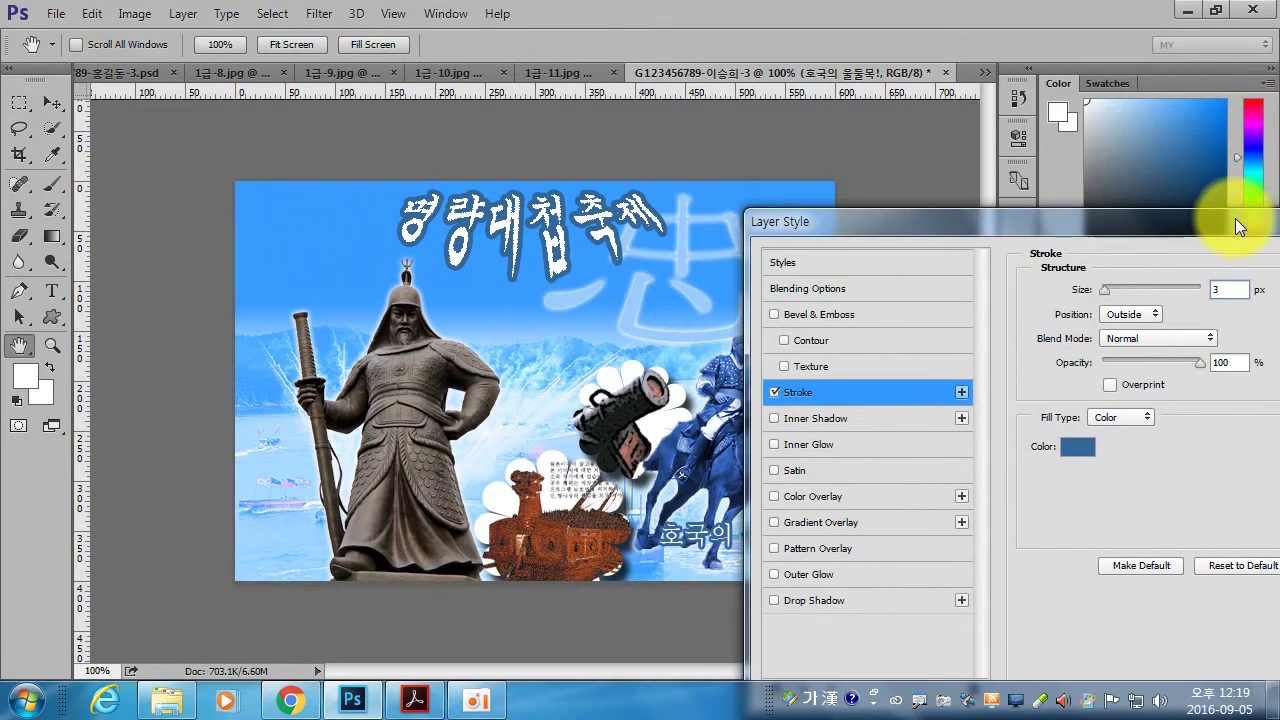
pyautogui.click(1071, 447)
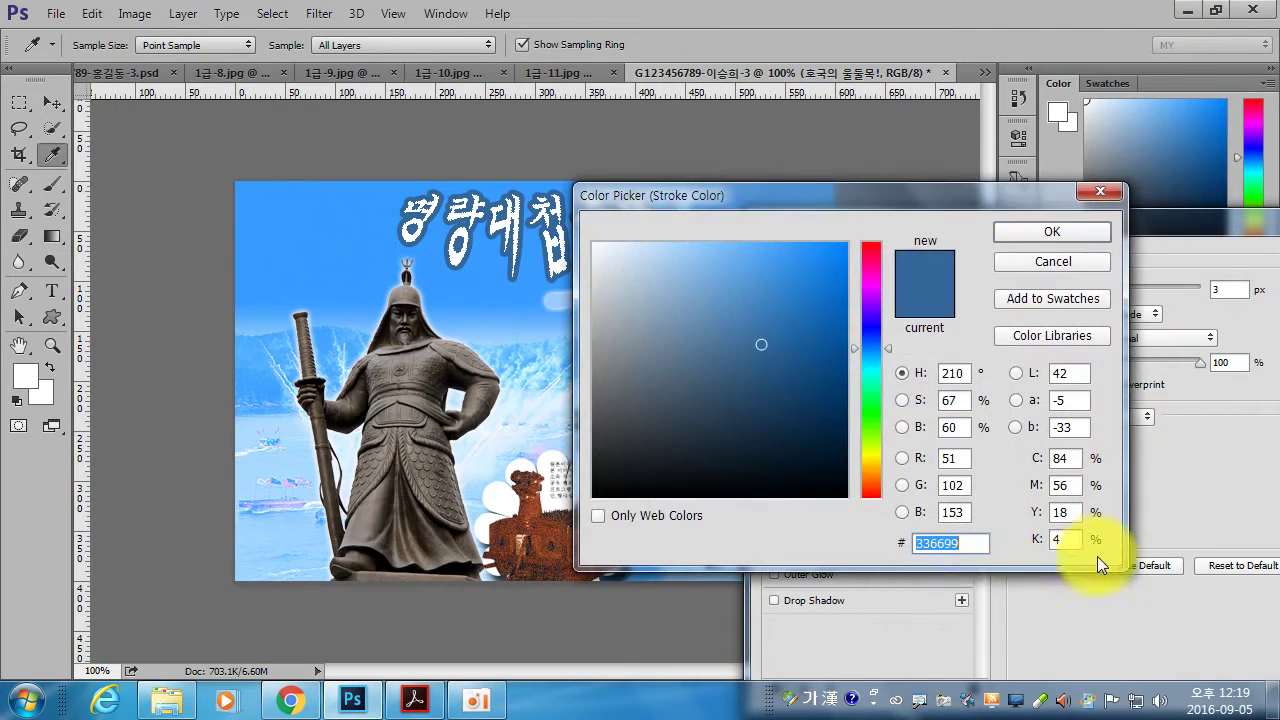
pyautogui.write('3333')
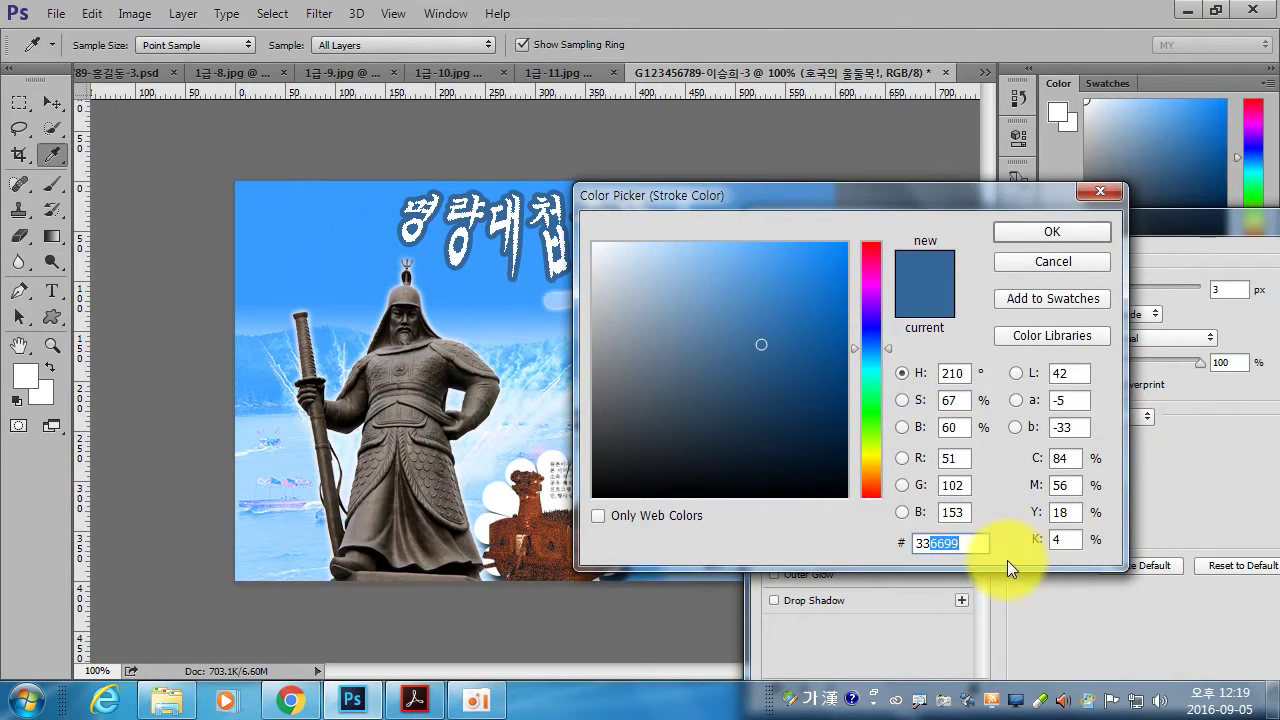
pyautogui.write('33')
pyautogui.click(1046, 232)
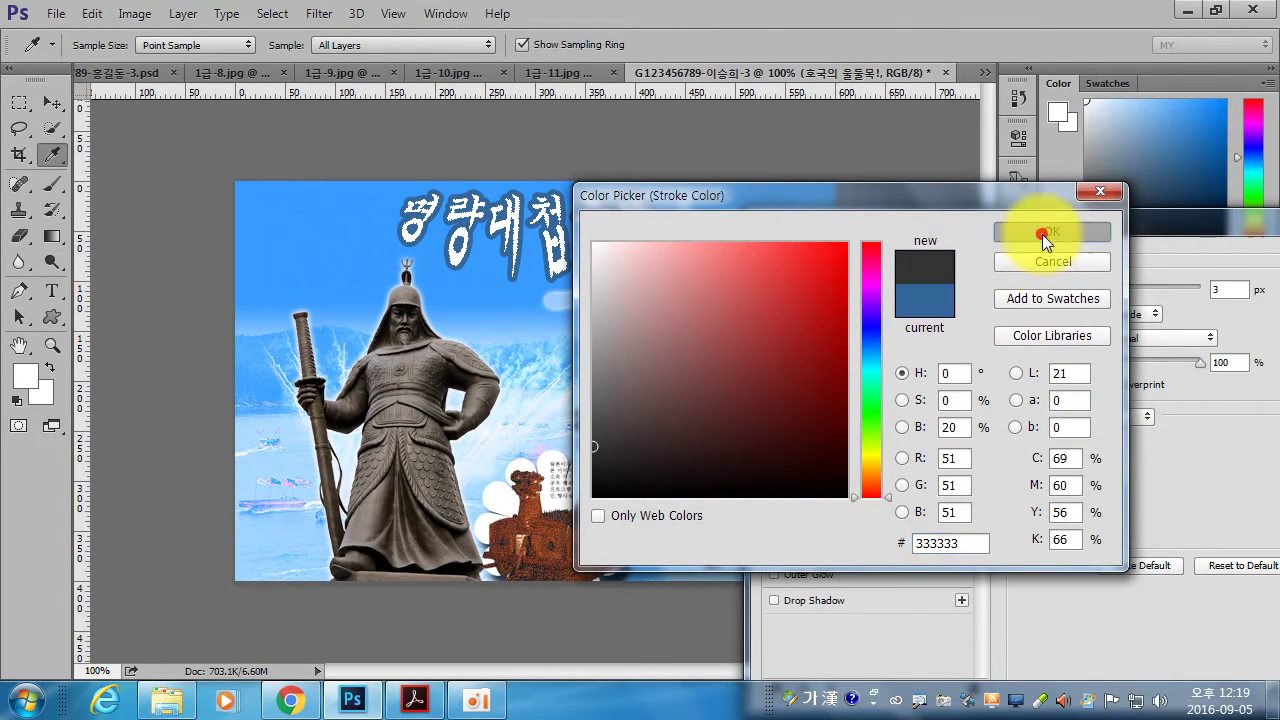
pyautogui.moveTo(1152, 221); pyautogui.dragTo(774, 478)
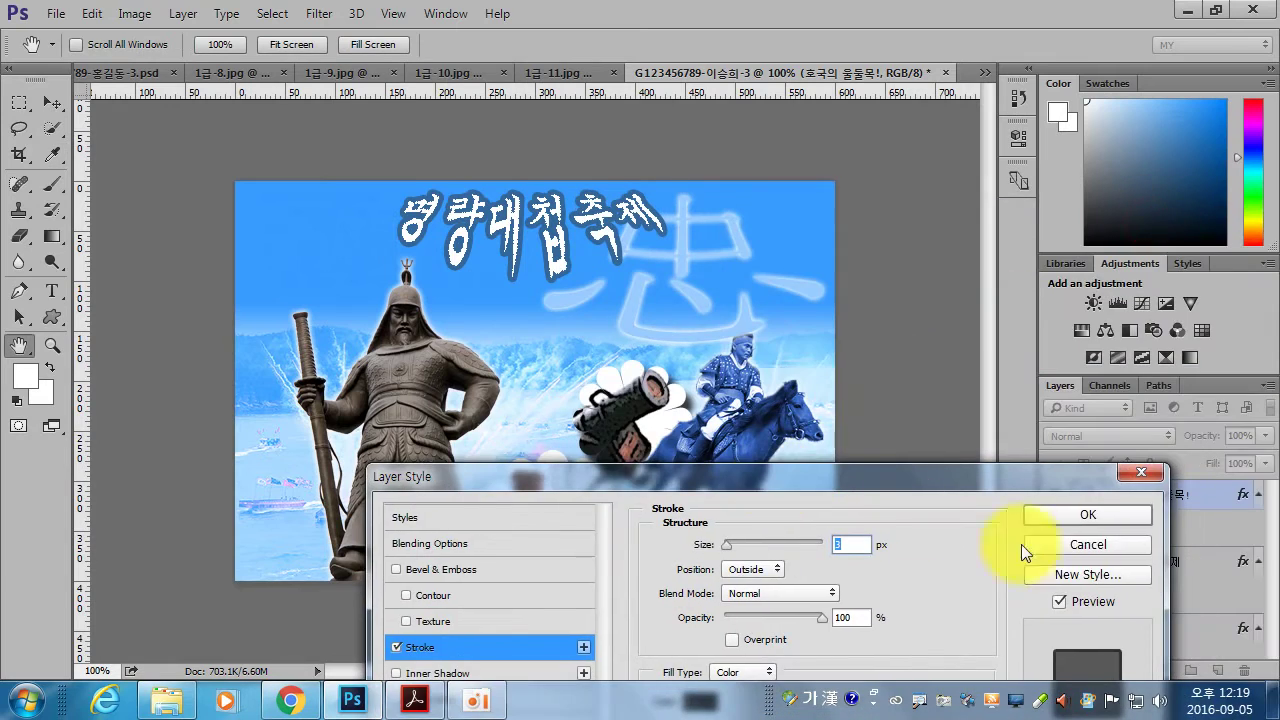
pyautogui.click(1077, 517)
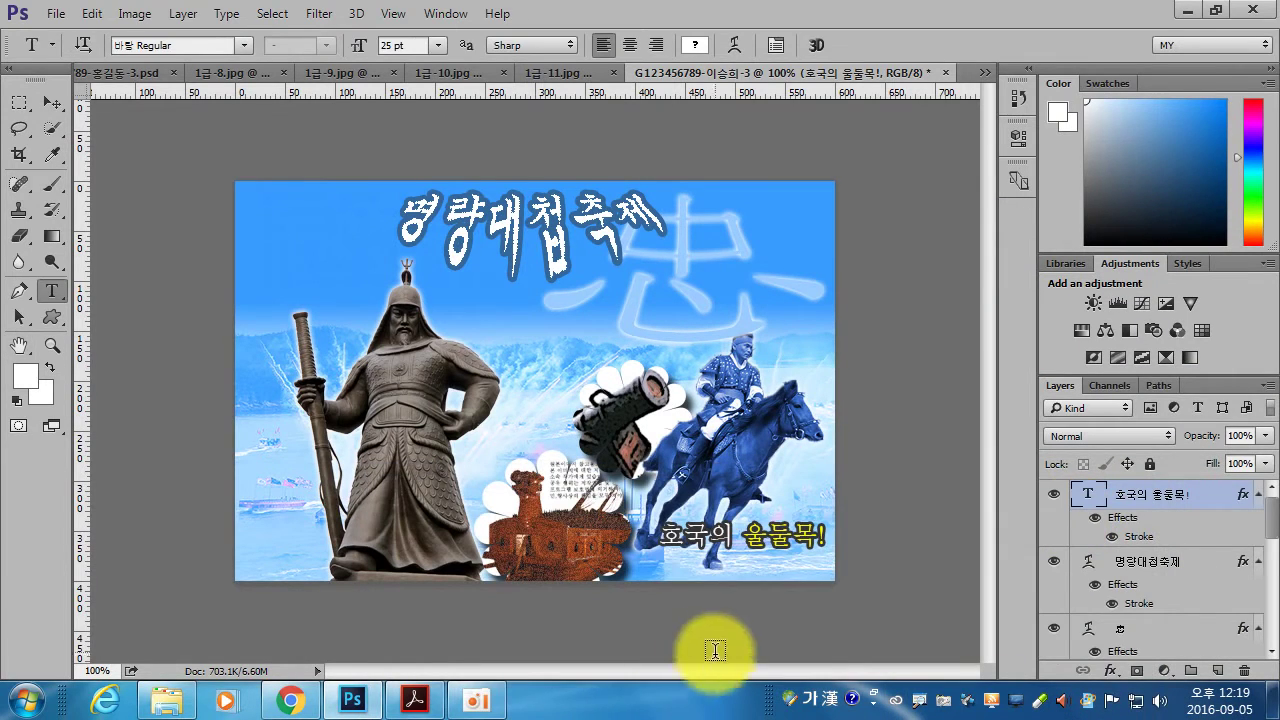
pyautogui.click(416, 702)
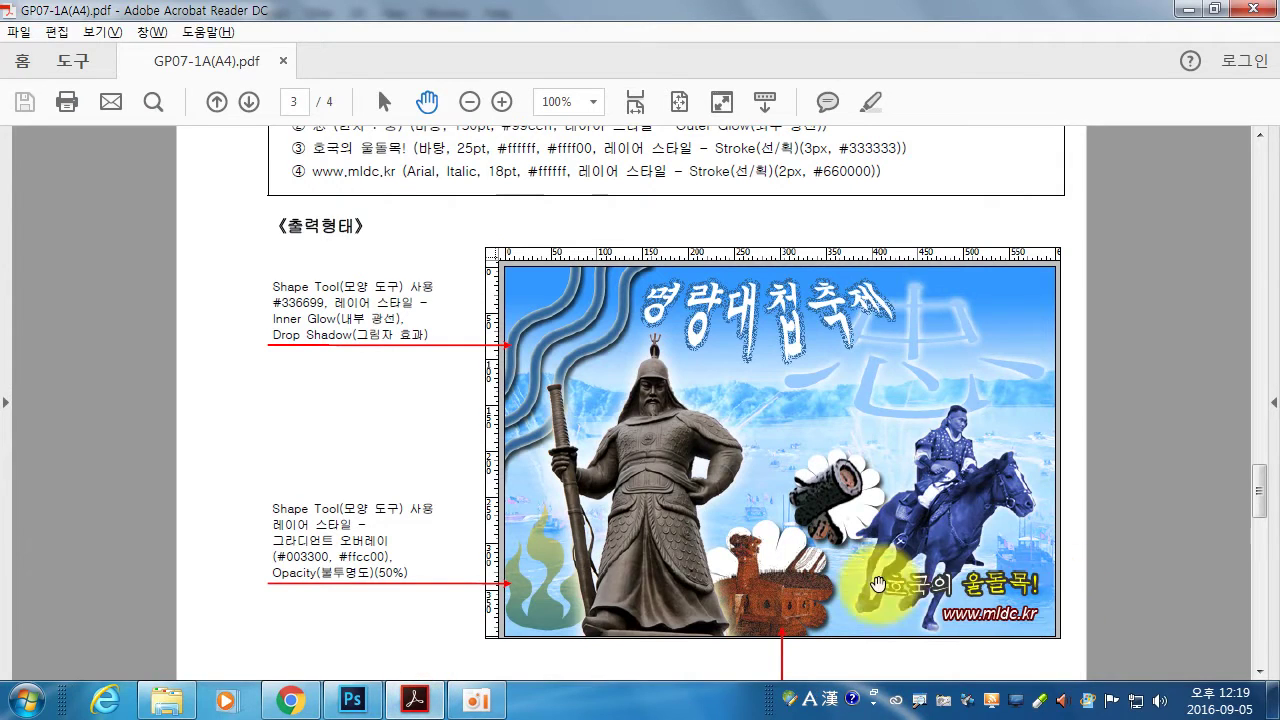
# Apply a horizontal Wave warp to the slogan with bend raised to about +61
pyautogui.click(352, 700)
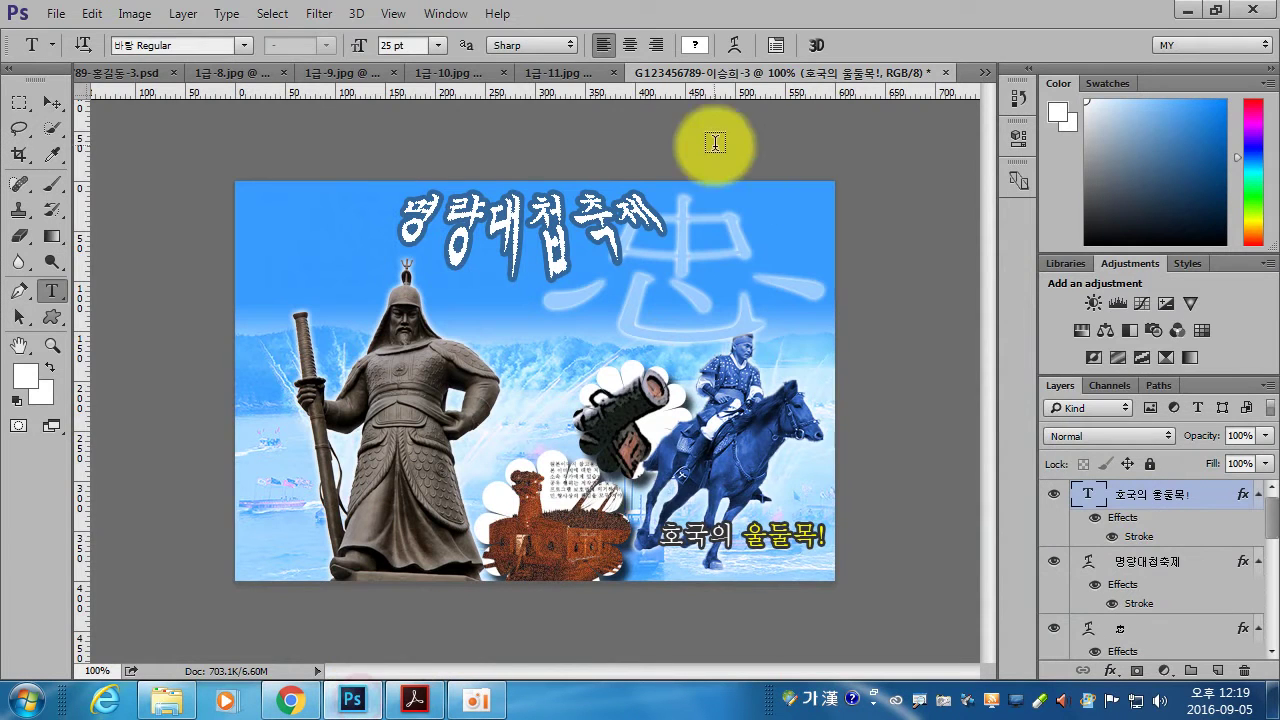
pyautogui.click(743, 45)
pyautogui.click(935, 372)
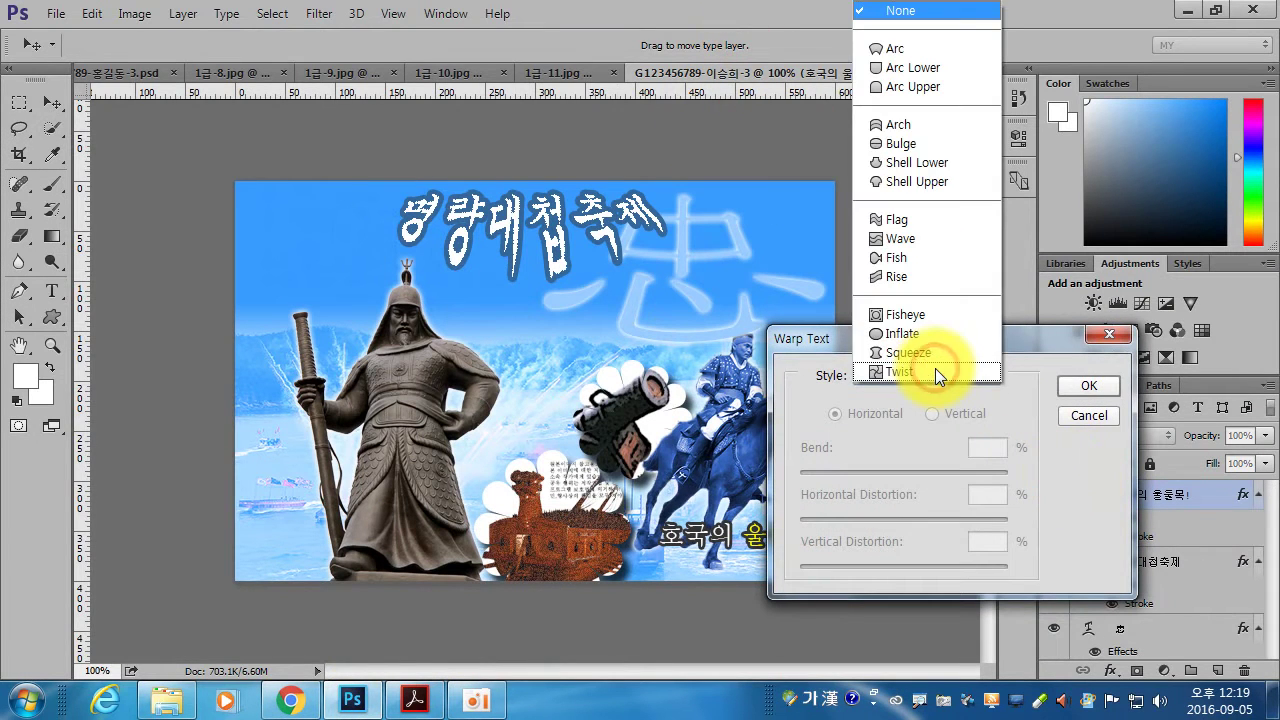
pyautogui.click(928, 238)
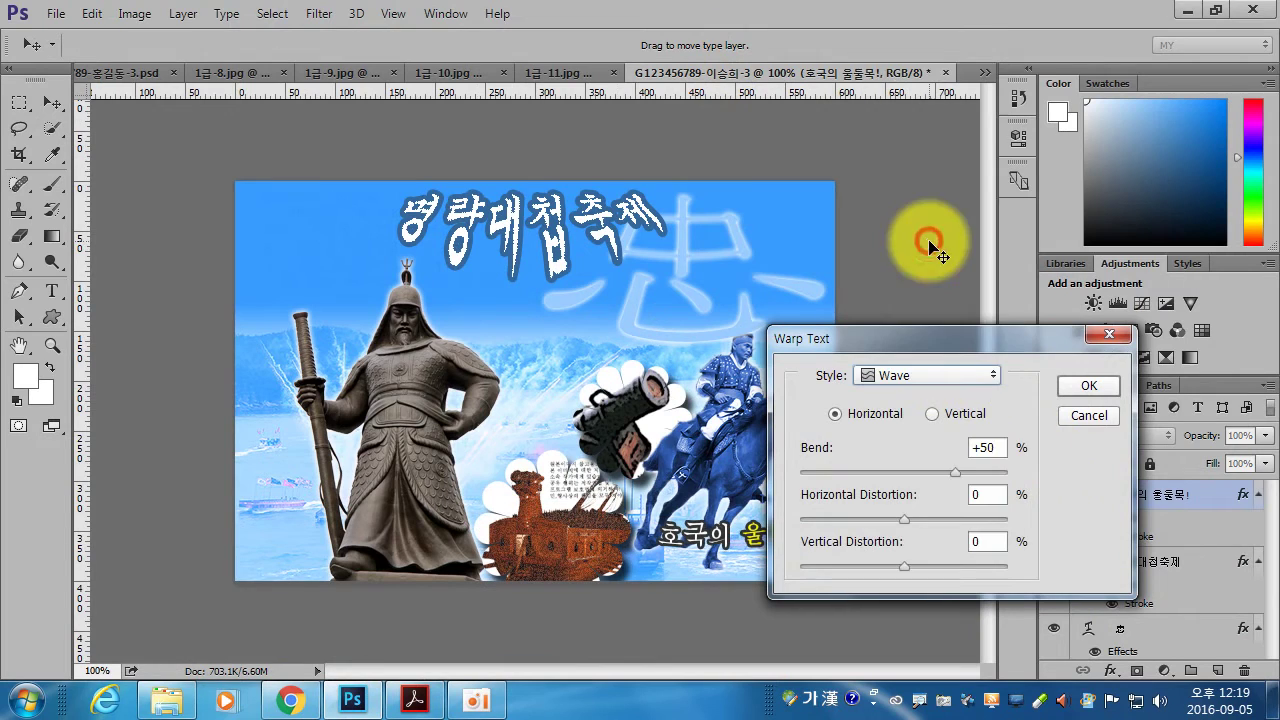
pyautogui.moveTo(962, 333); pyautogui.dragTo(965, 136)
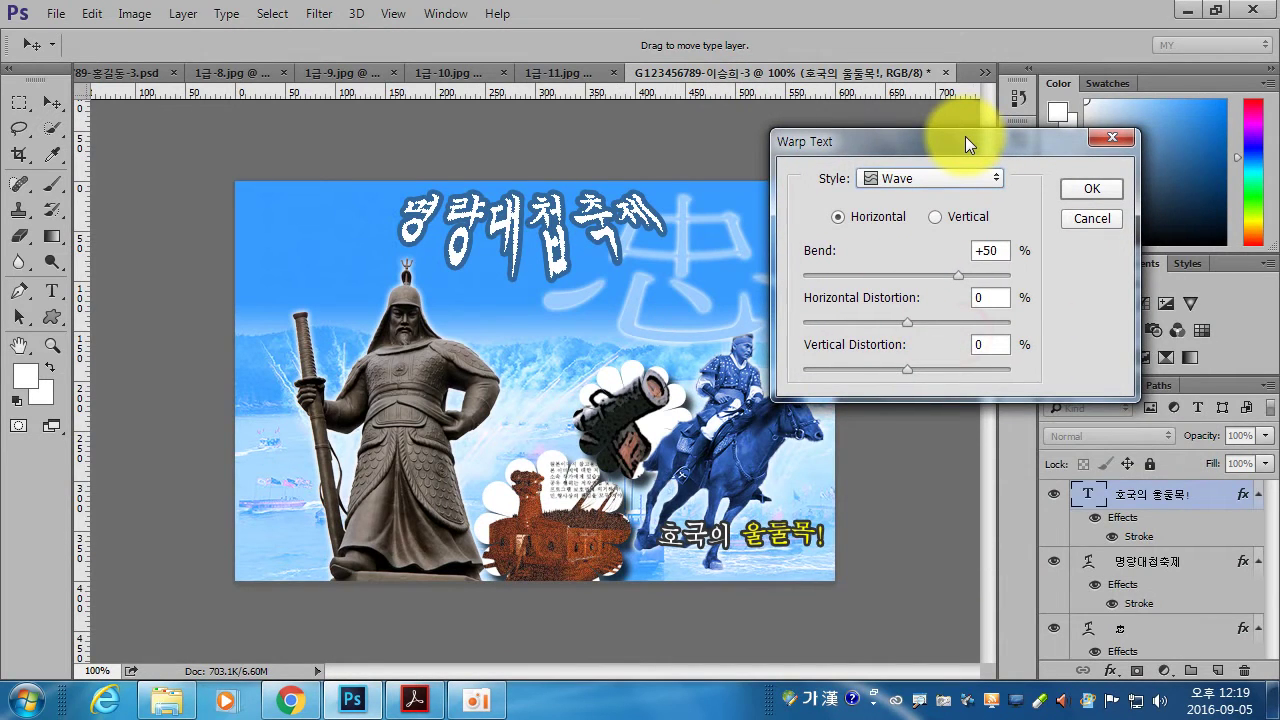
pyautogui.click(962, 274)
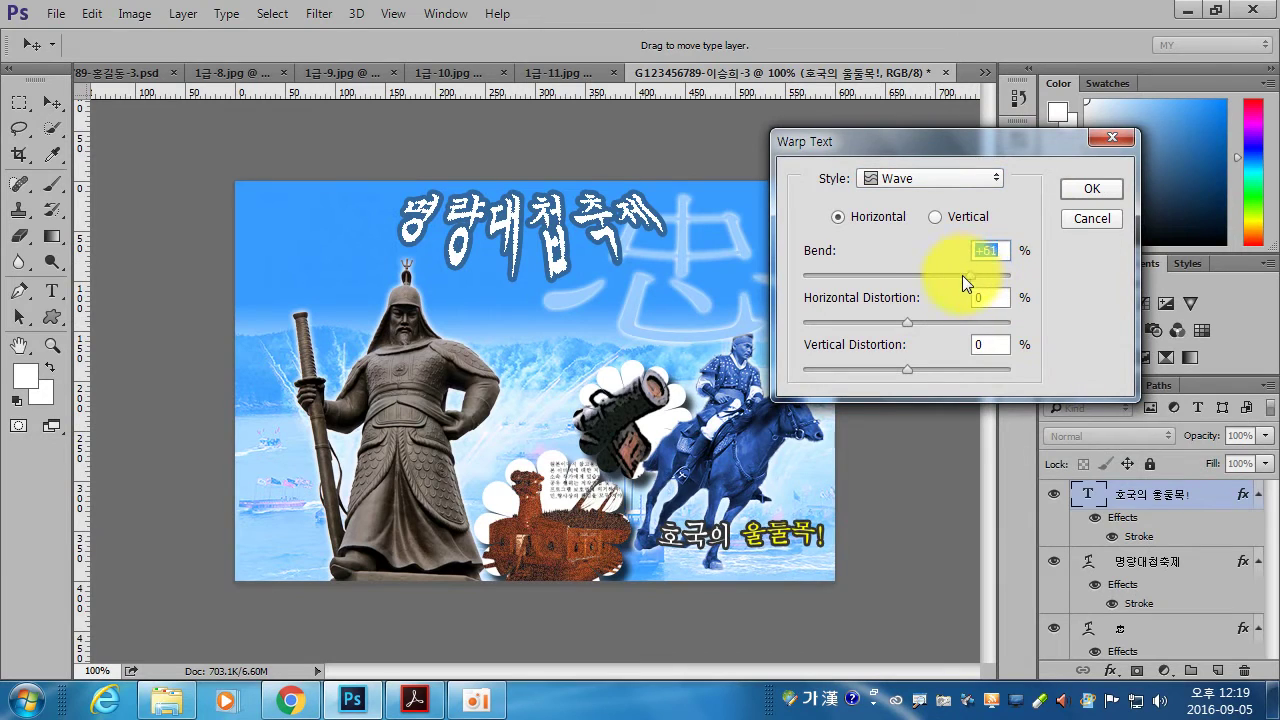
pyautogui.click(1090, 190)
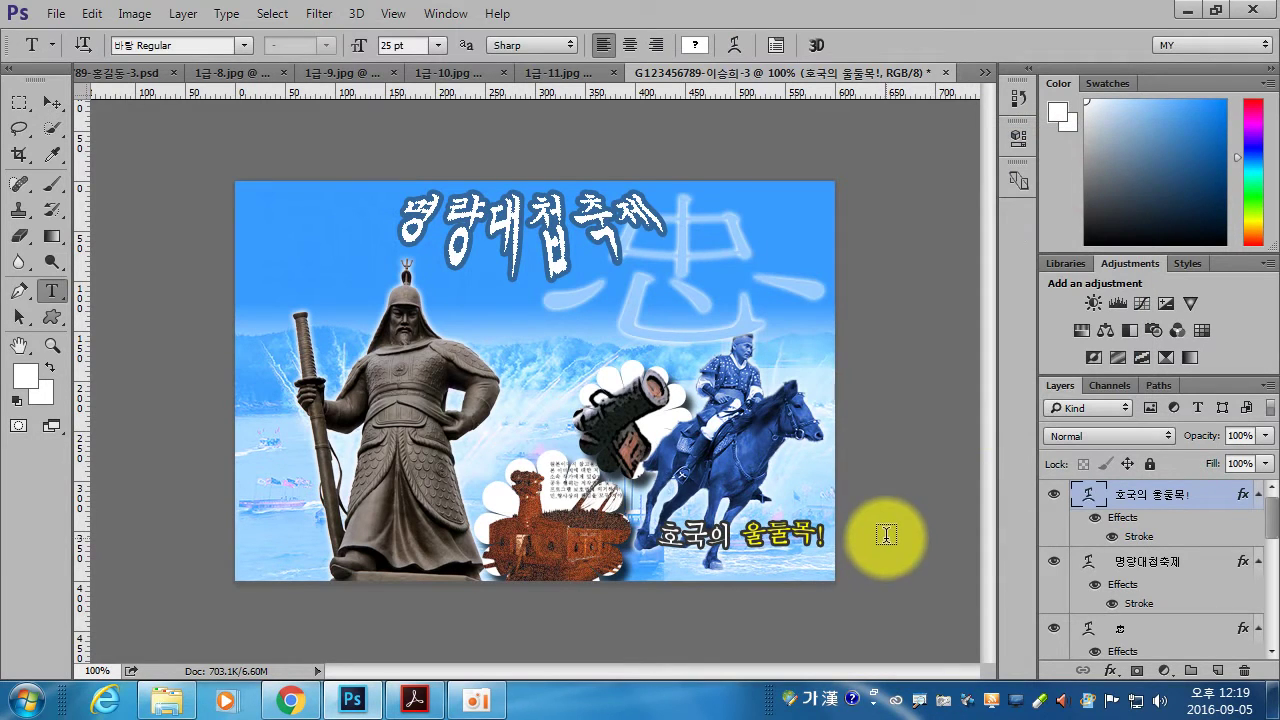
pyautogui.click(398, 704)
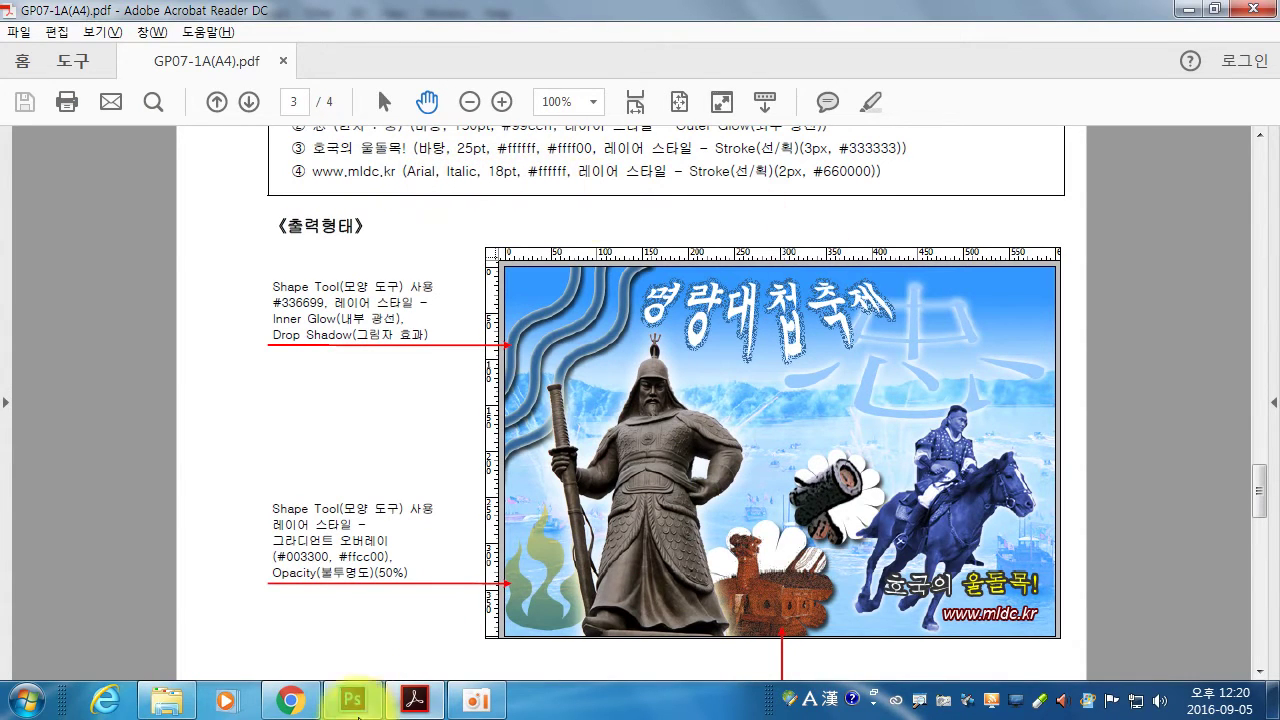
pyautogui.click(354, 703)
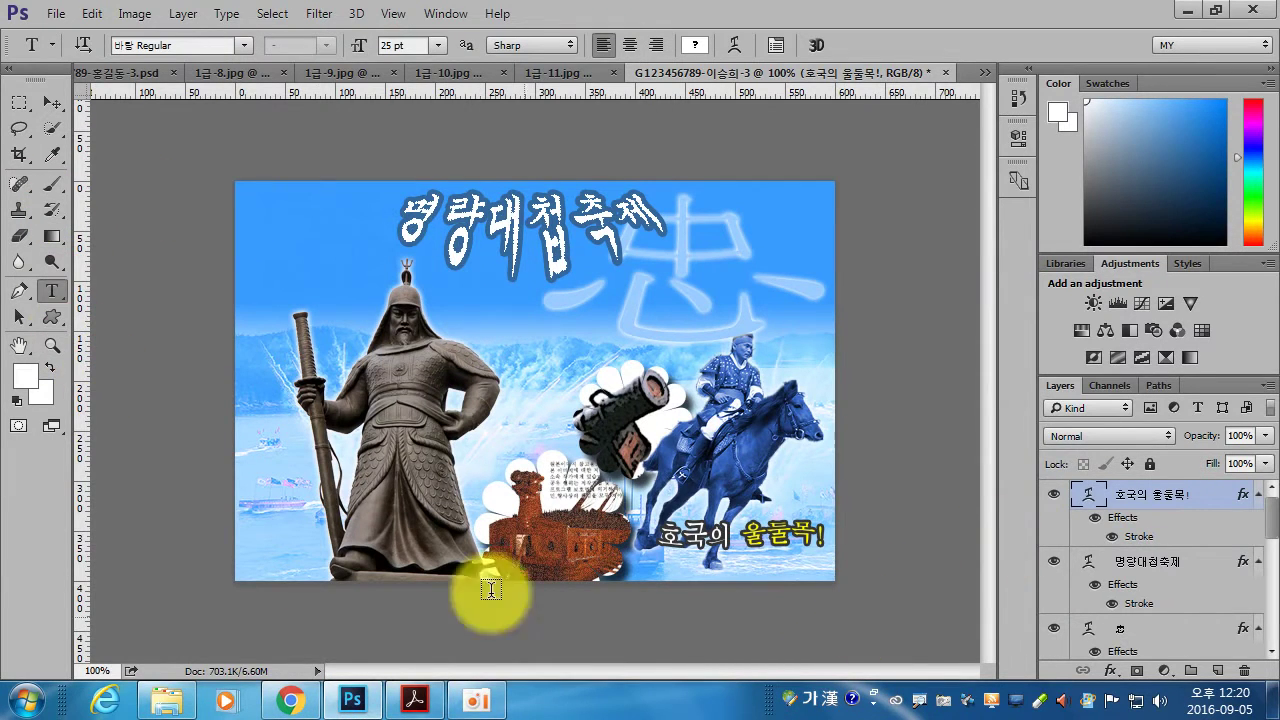
# Start a new Arial Italic text layer on the poster and ready the size field for 18 pt
pyautogui.click(641, 579)
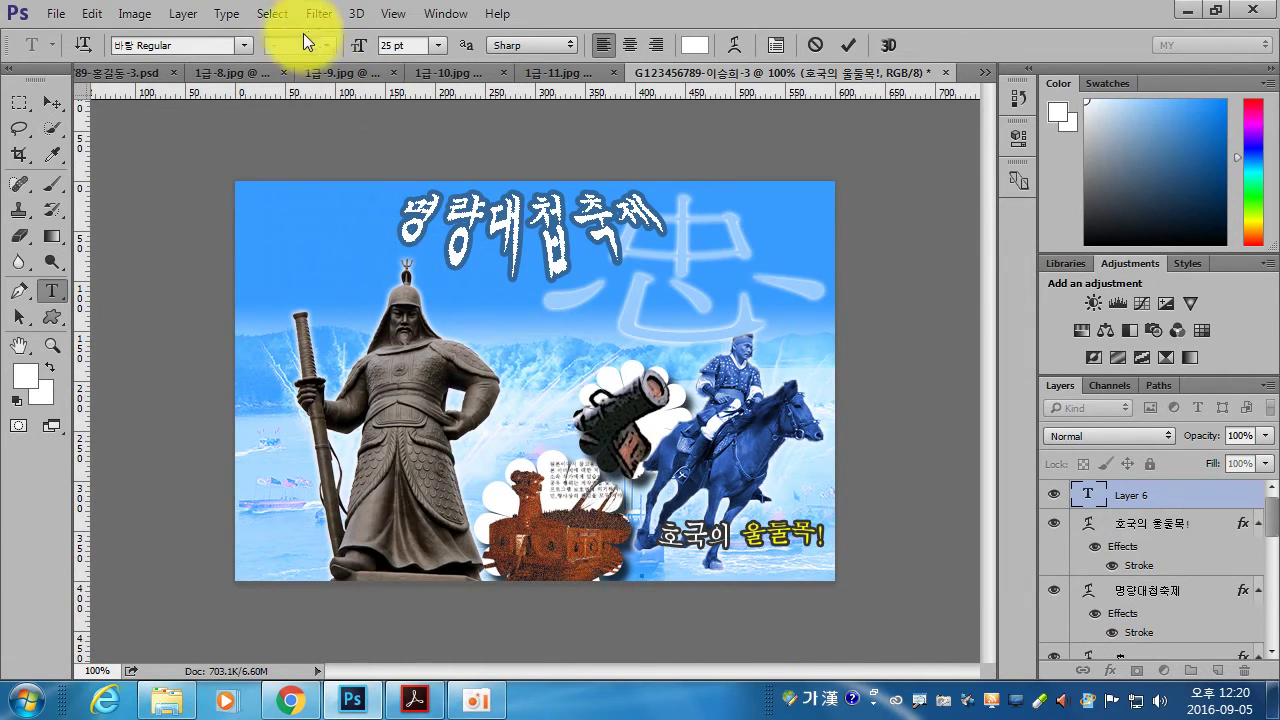
pyautogui.click(238, 45)
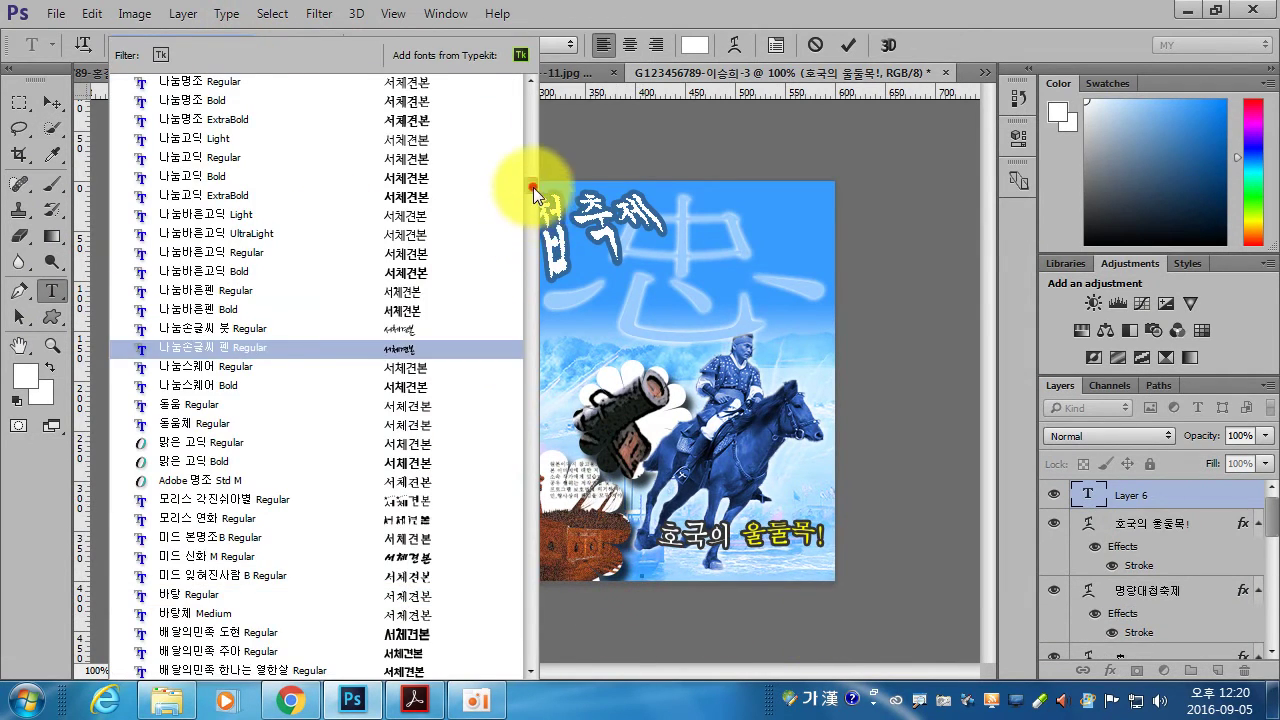
pyautogui.moveTo(533, 187); pyautogui.dragTo(548, 325)
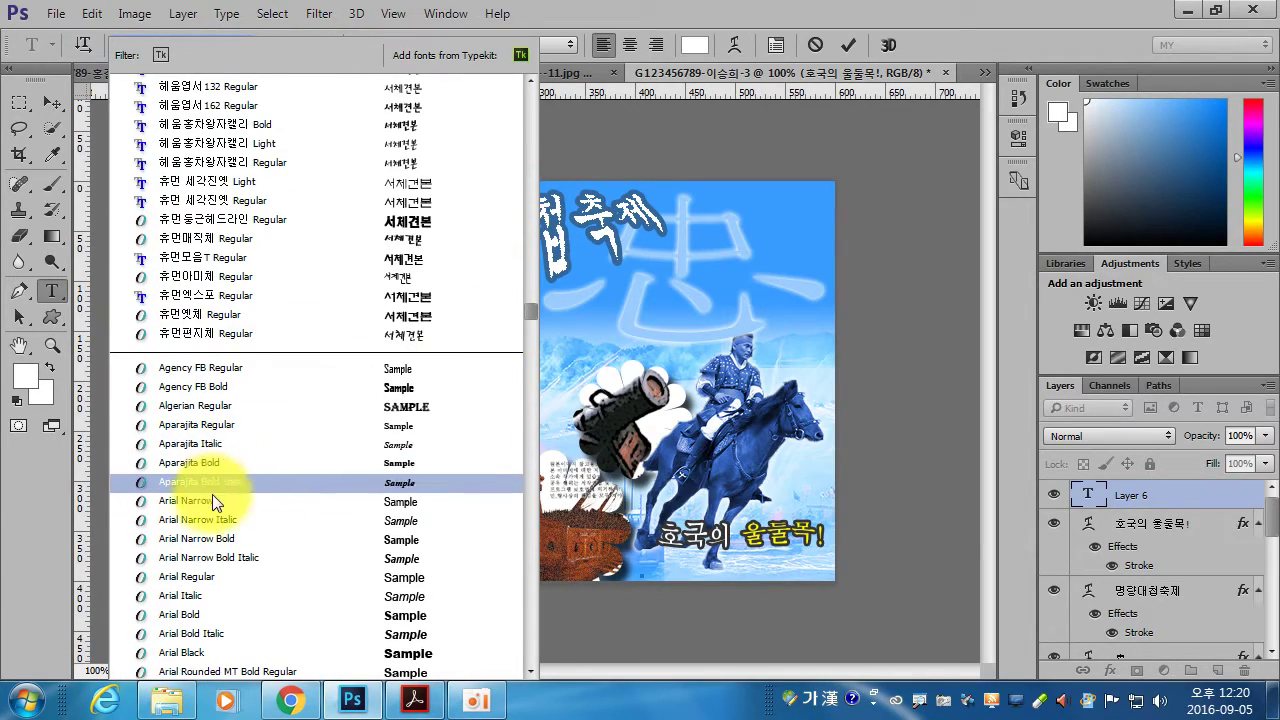
pyautogui.click(212, 594)
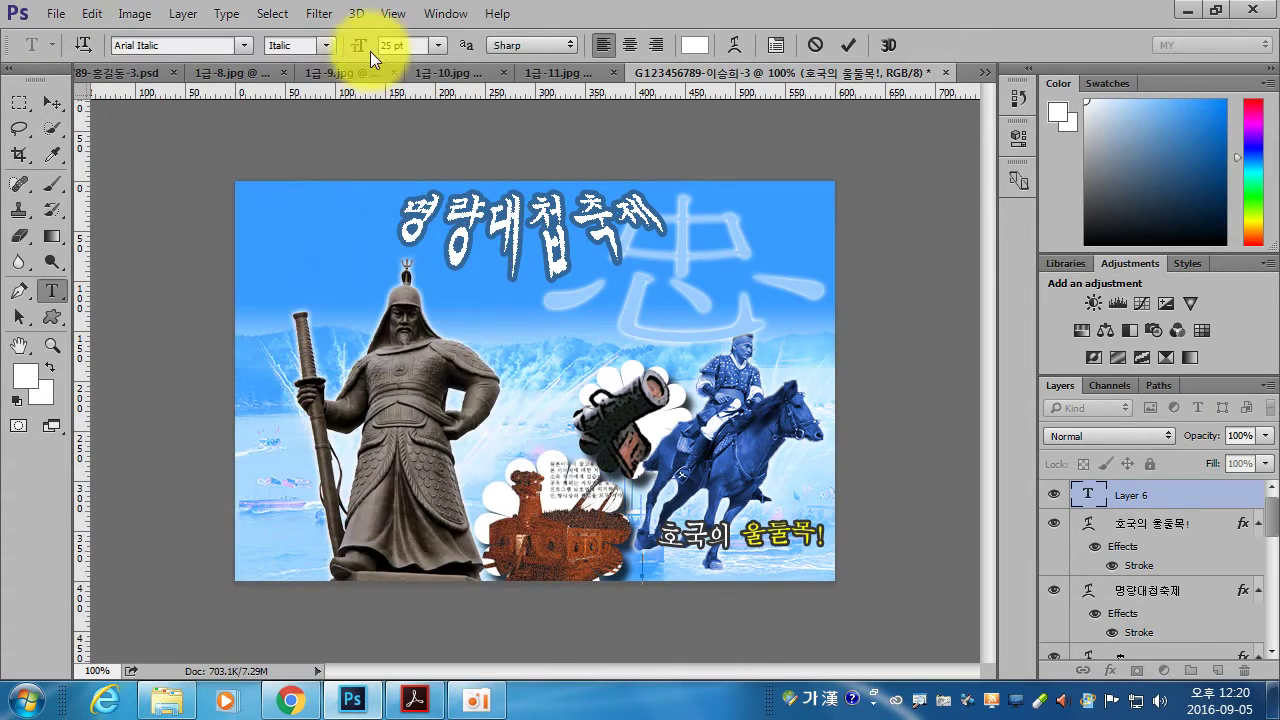
pyautogui.click(397, 45)
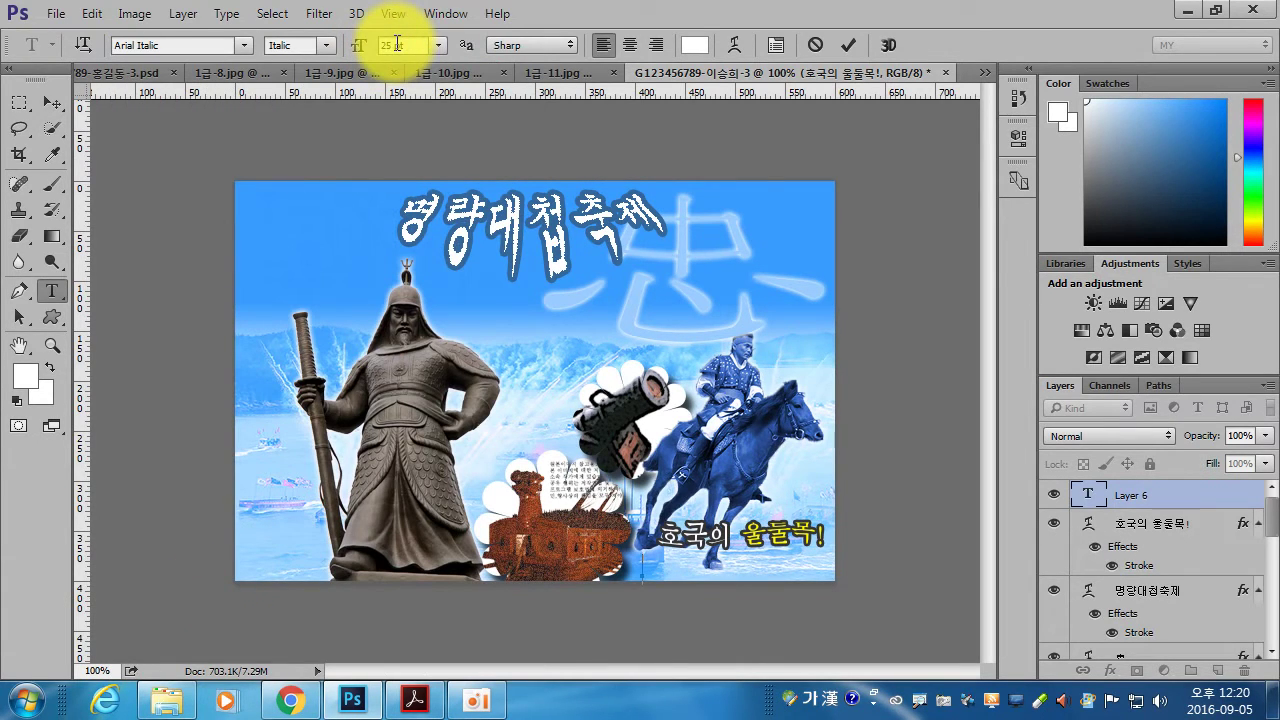
pyautogui.write('1')
pyautogui.click(388, 45)
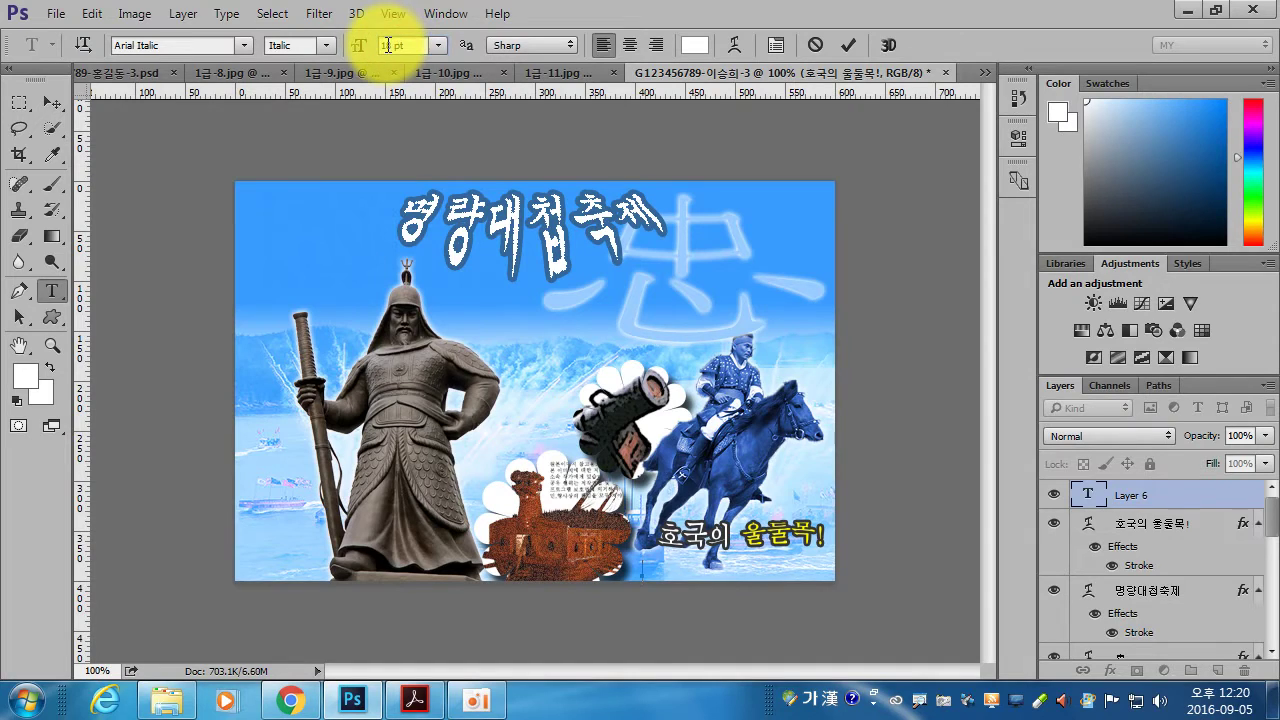
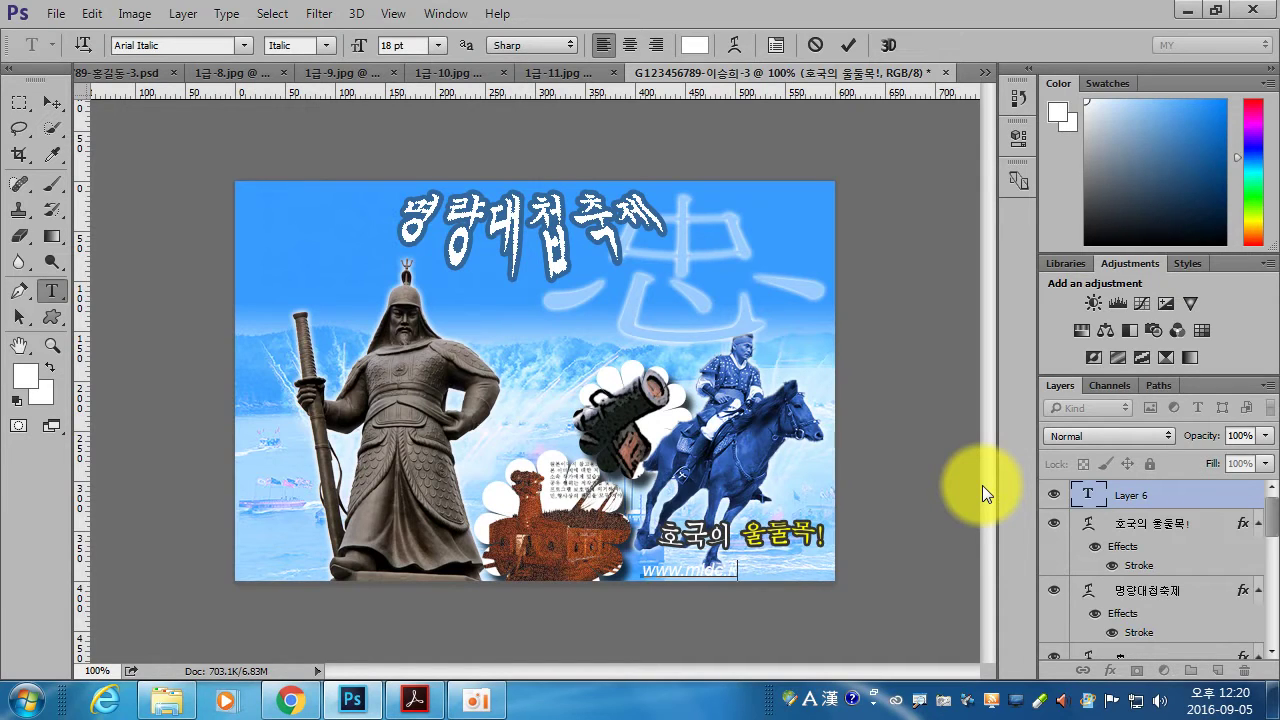
pyautogui.write('kr')
pyautogui.hotkey('ctrl', 'Return')
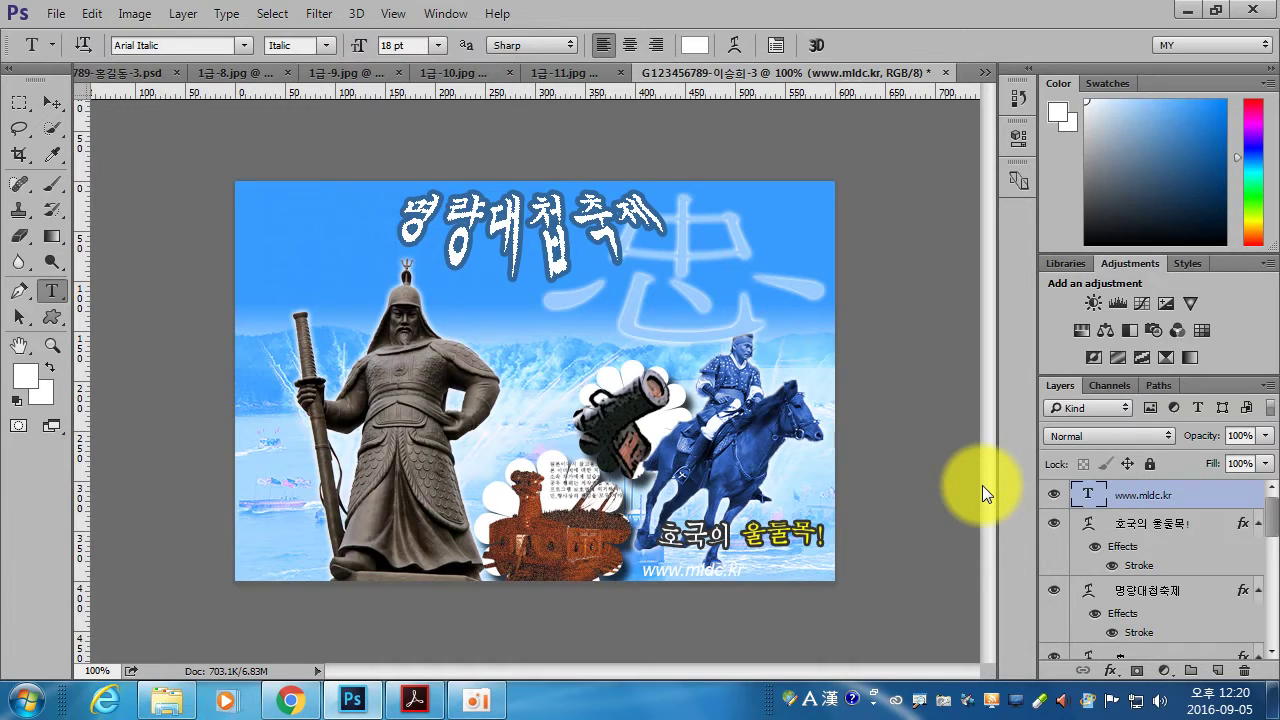
pyautogui.doubleClick(1213, 500)
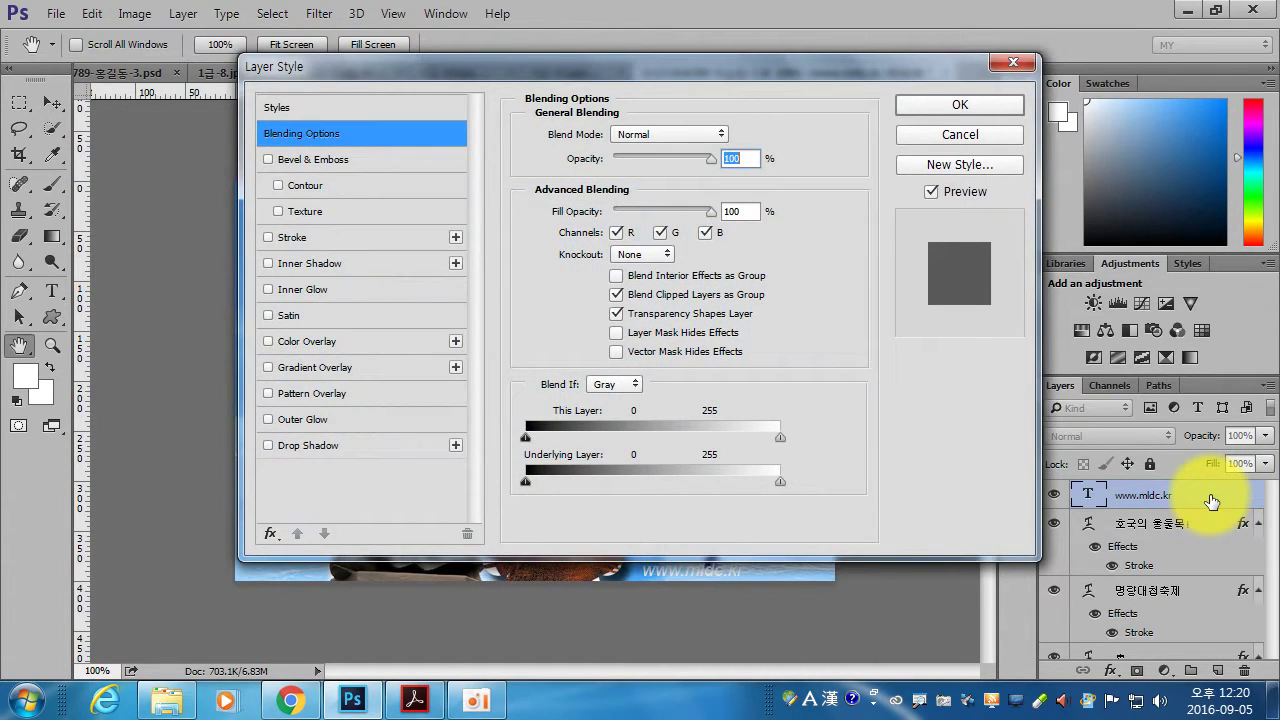
pyautogui.click(320, 236)
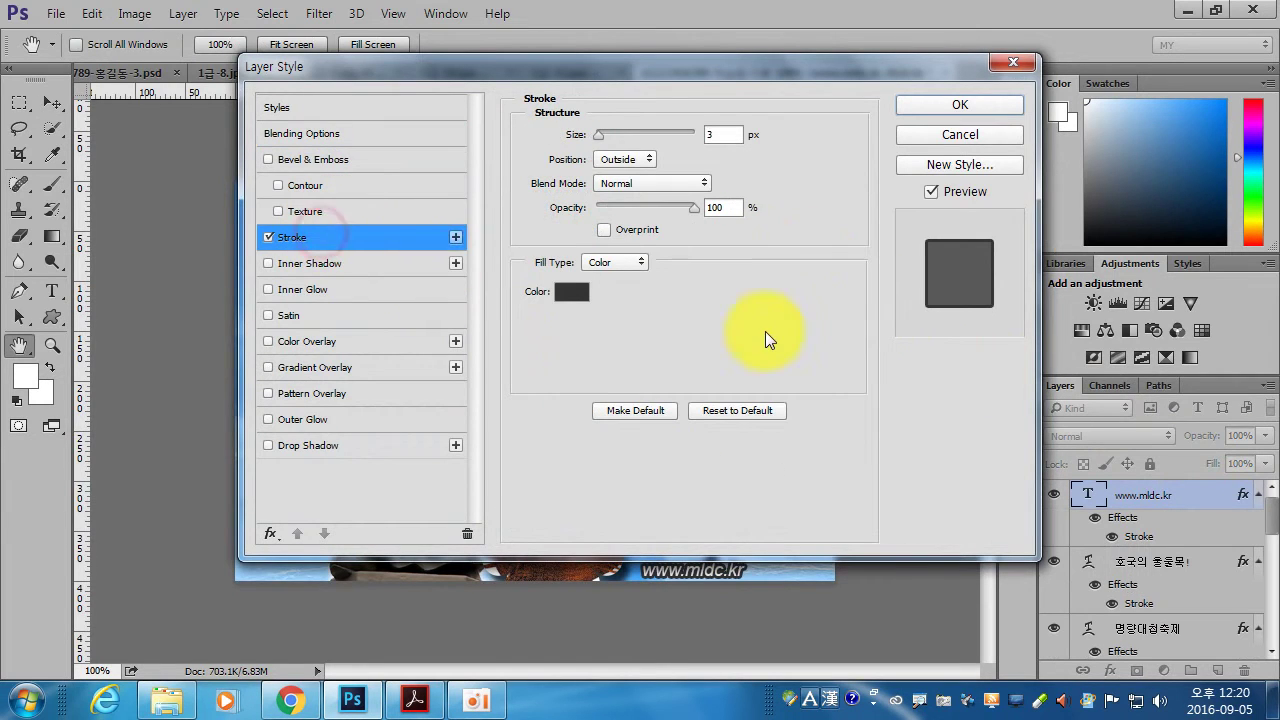
pyautogui.click(576, 294)
pyautogui.write('66')
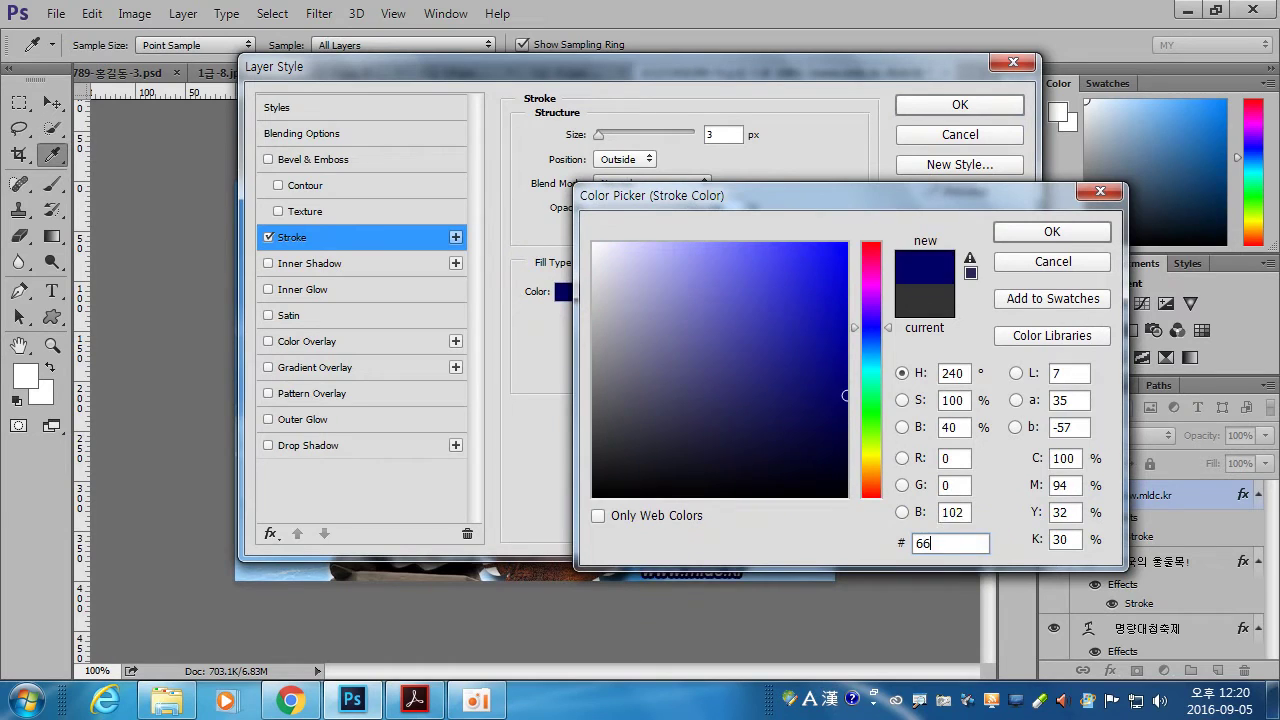
pyautogui.write('000')
pyautogui.click(1046, 229)
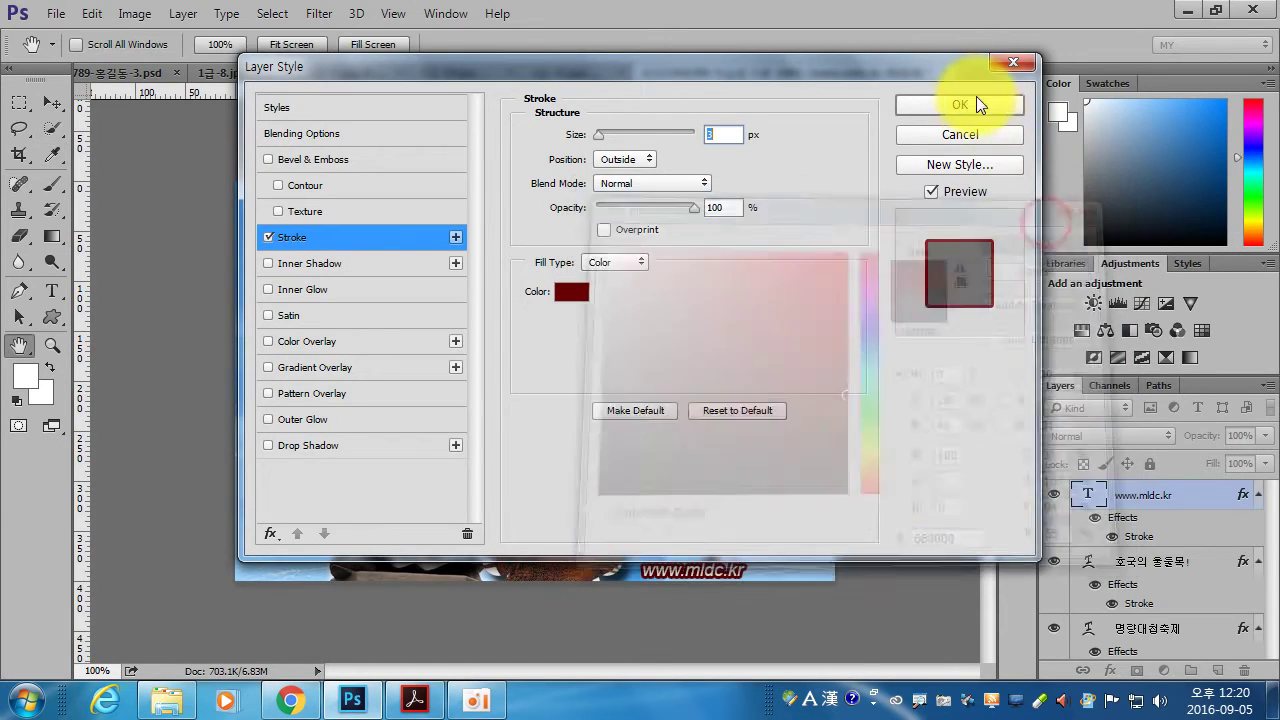
pyautogui.click(981, 104)
pyautogui.click(52, 103)
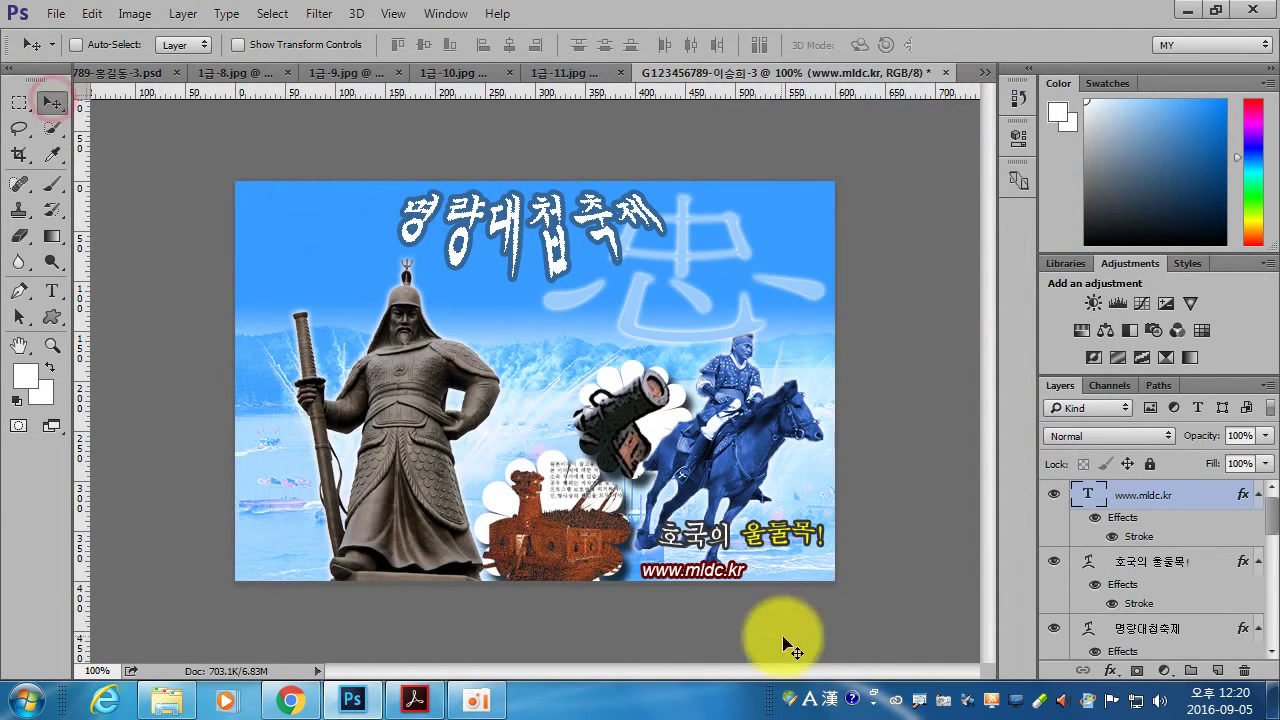
pyautogui.moveTo(716, 568); pyautogui.dragTo(794, 570)
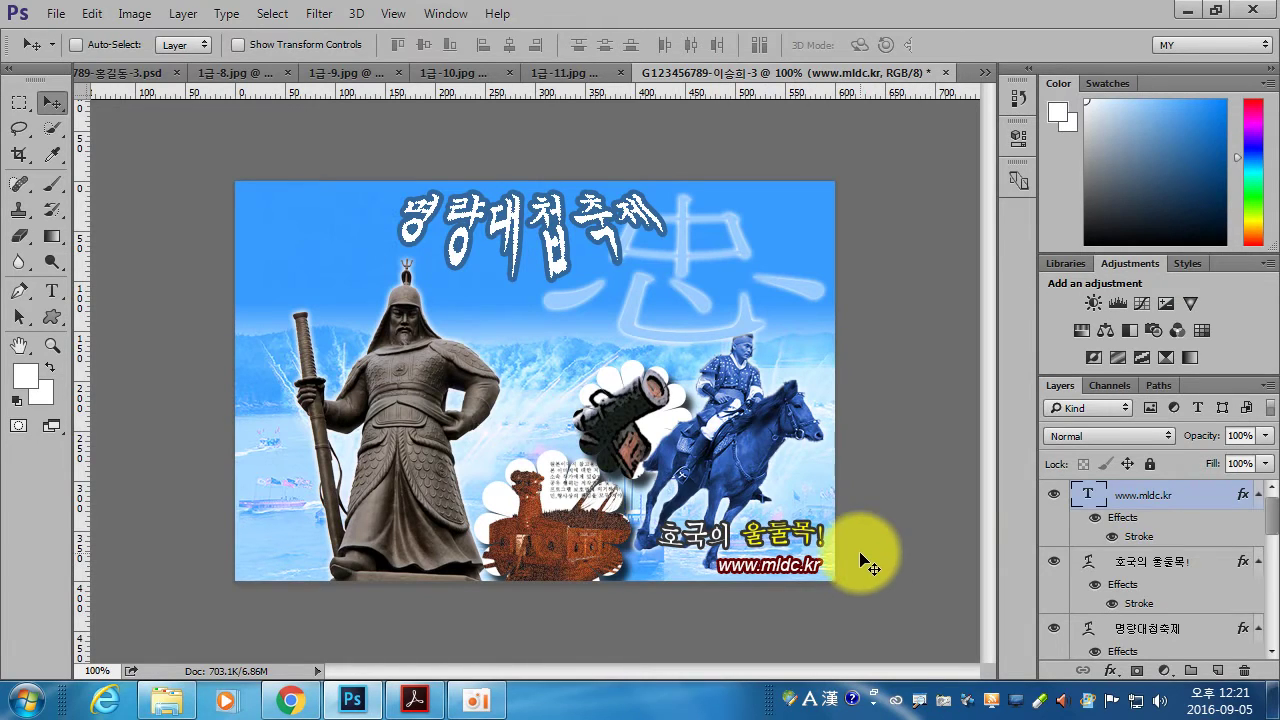
pyautogui.keyDown('shift'); pyautogui.click(1190, 562); pyautogui.keyUp('shift')
pyautogui.press('Up')
pyautogui.press('Up')
pyautogui.press('Up')
pyautogui.press('Up')
pyautogui.press('Up')
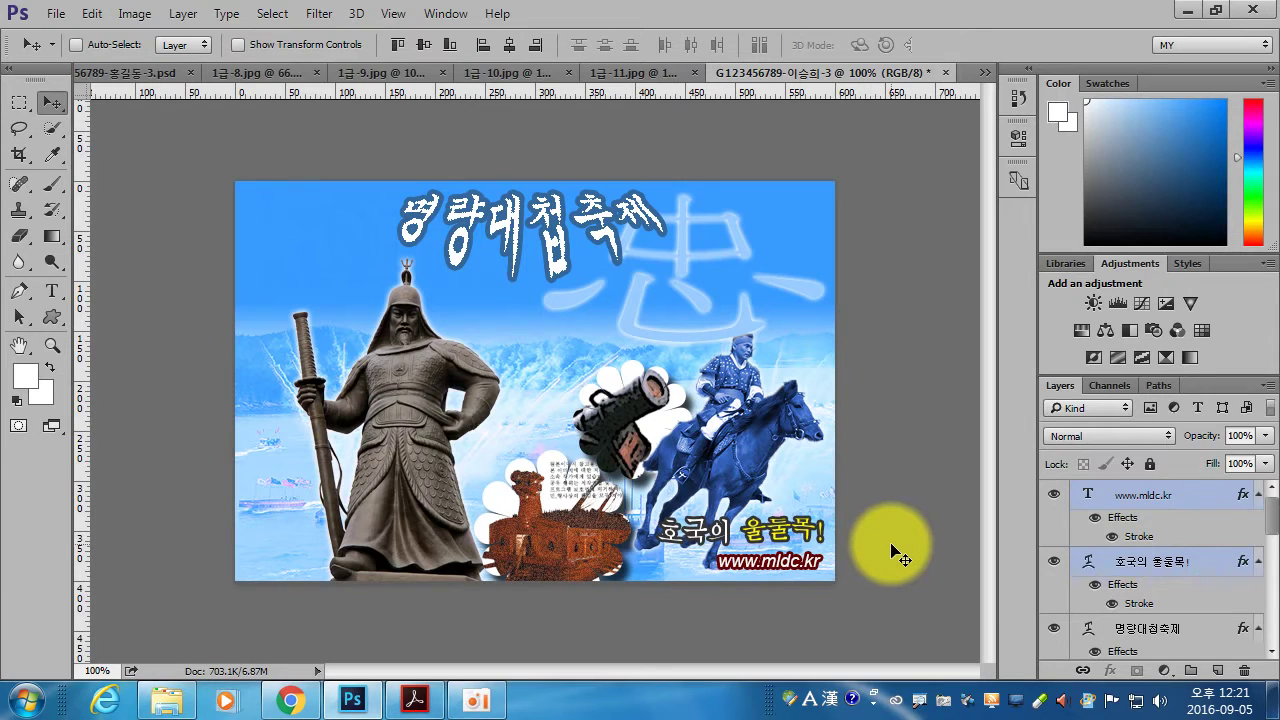
pyautogui.press('Up')
pyautogui.press('Up')
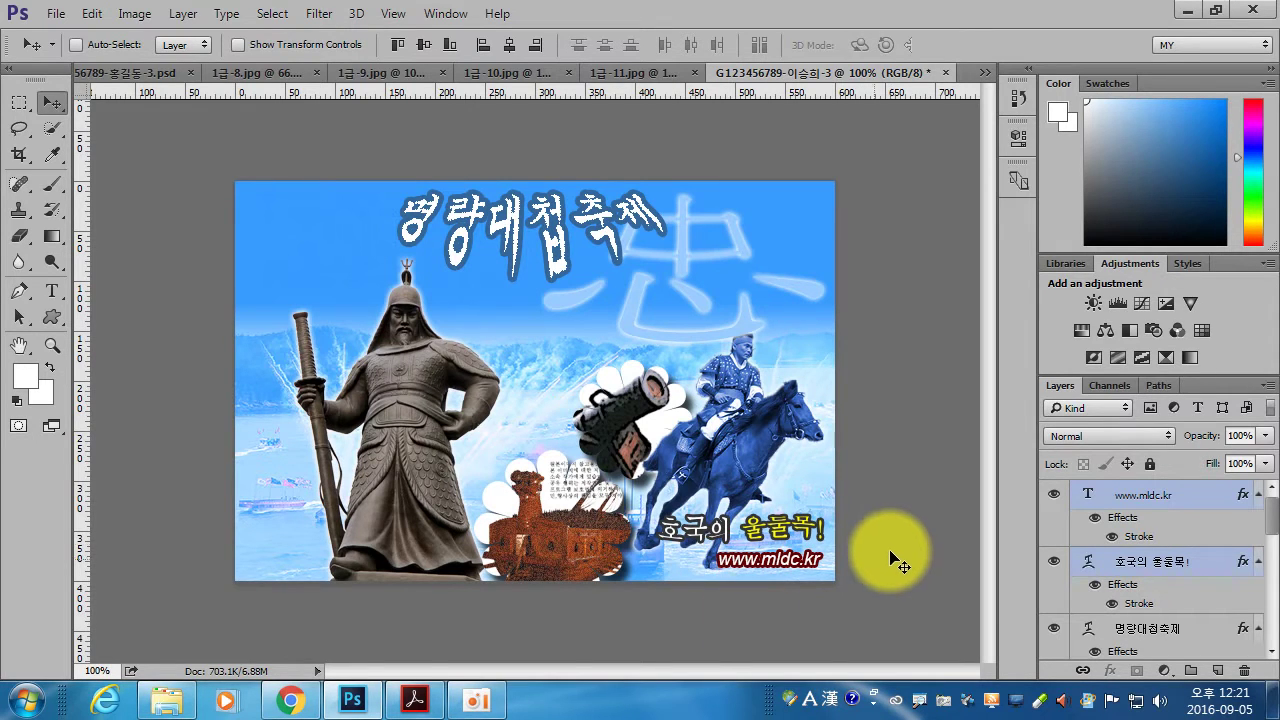
pyautogui.click(407, 698)
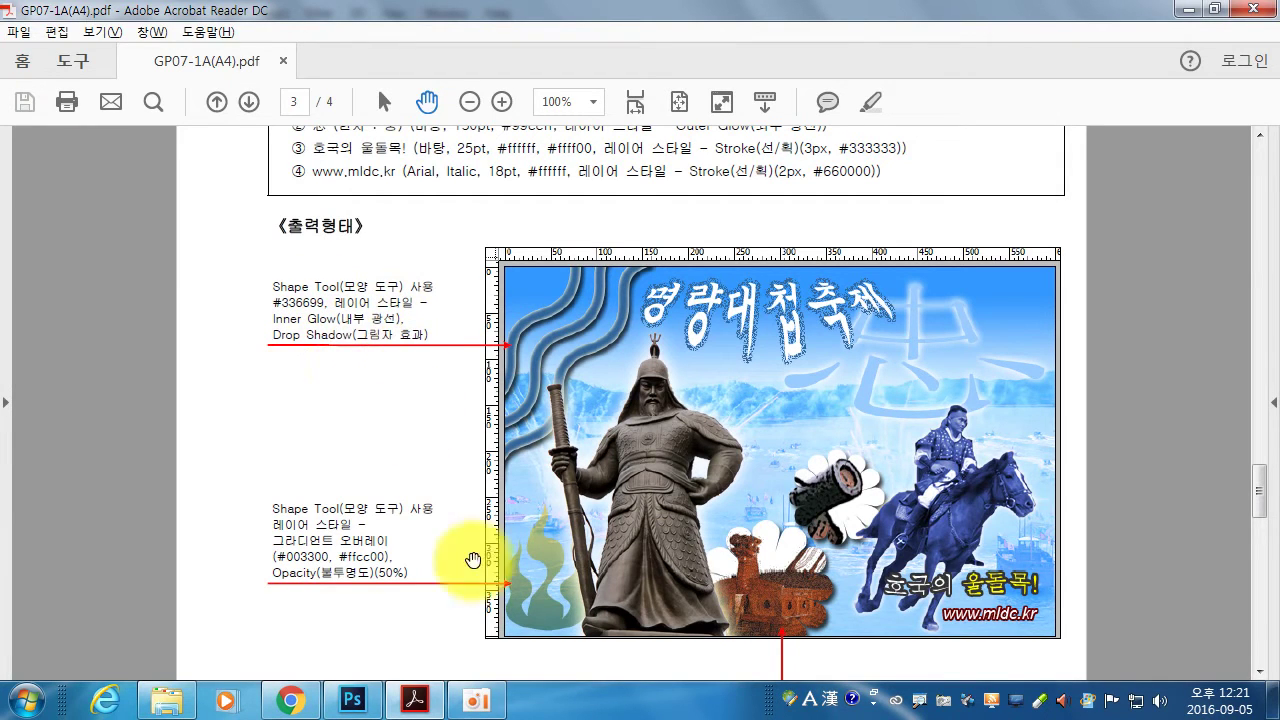
# Check the wave and flame layout on PDF page 3, then return to the Photoshop poster
pyautogui.click(350, 698)
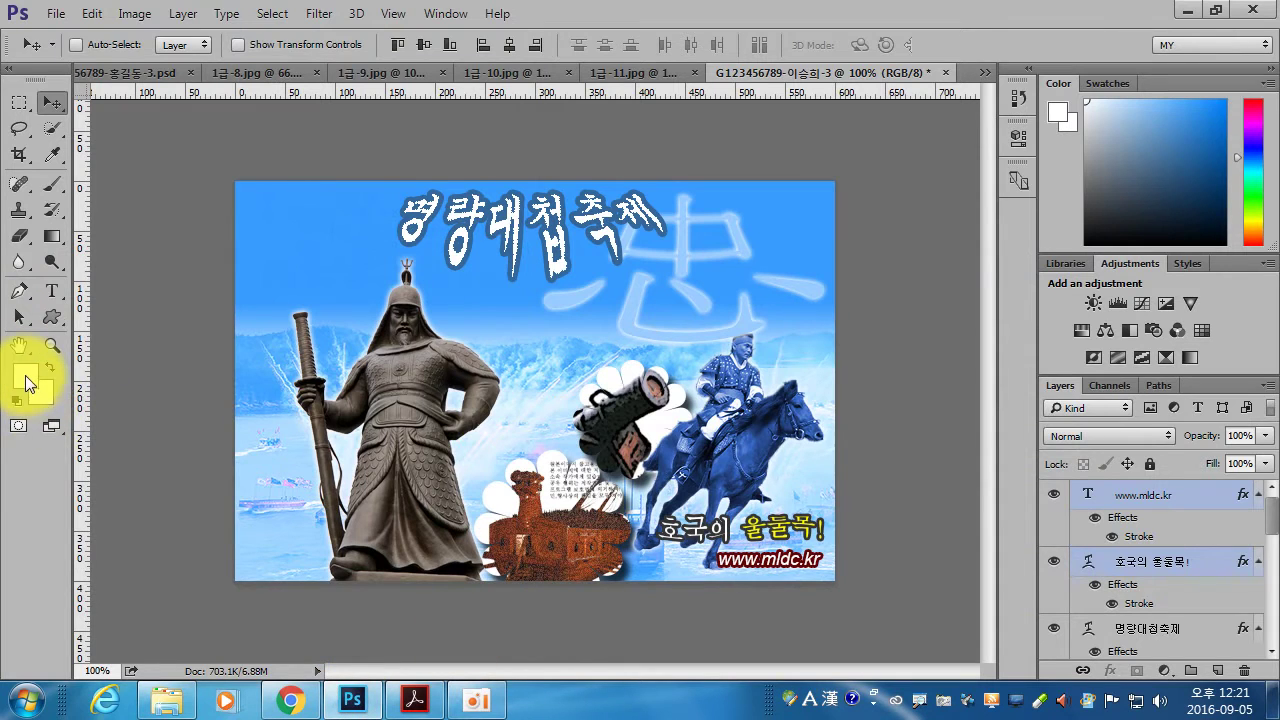
pyautogui.click(1186, 491)
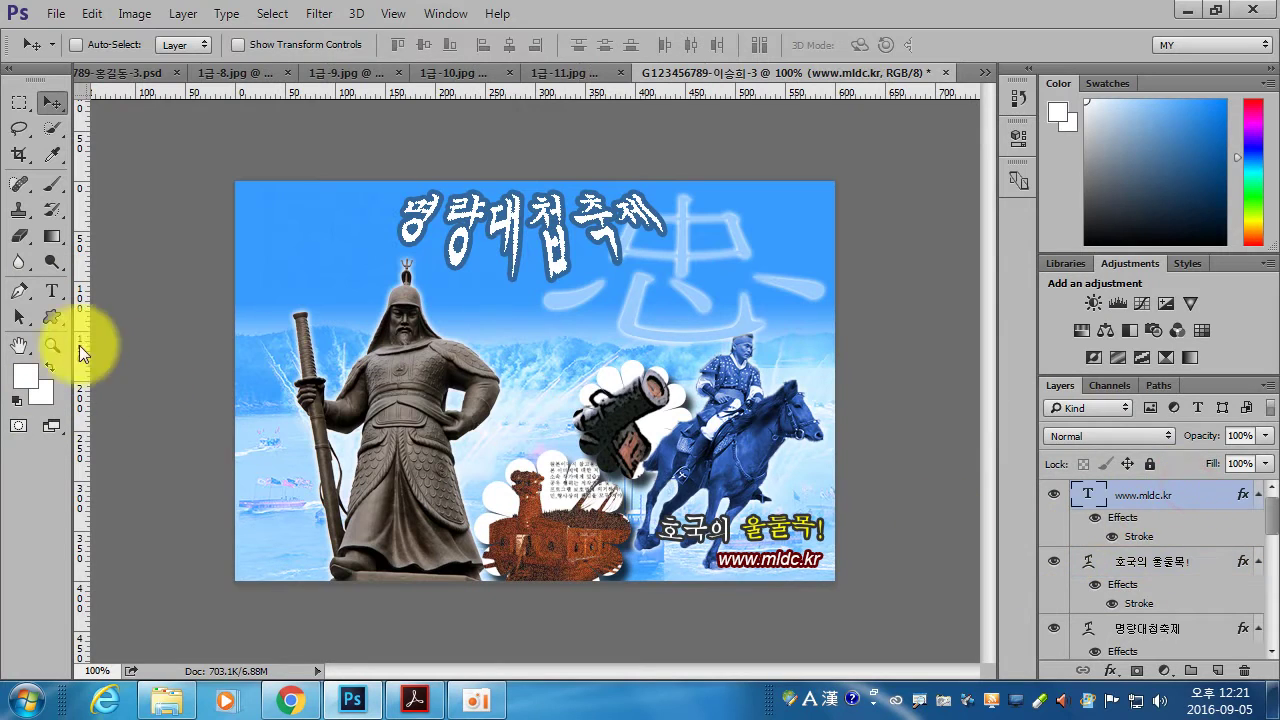
pyautogui.click(54, 318)
pyautogui.click(25, 375)
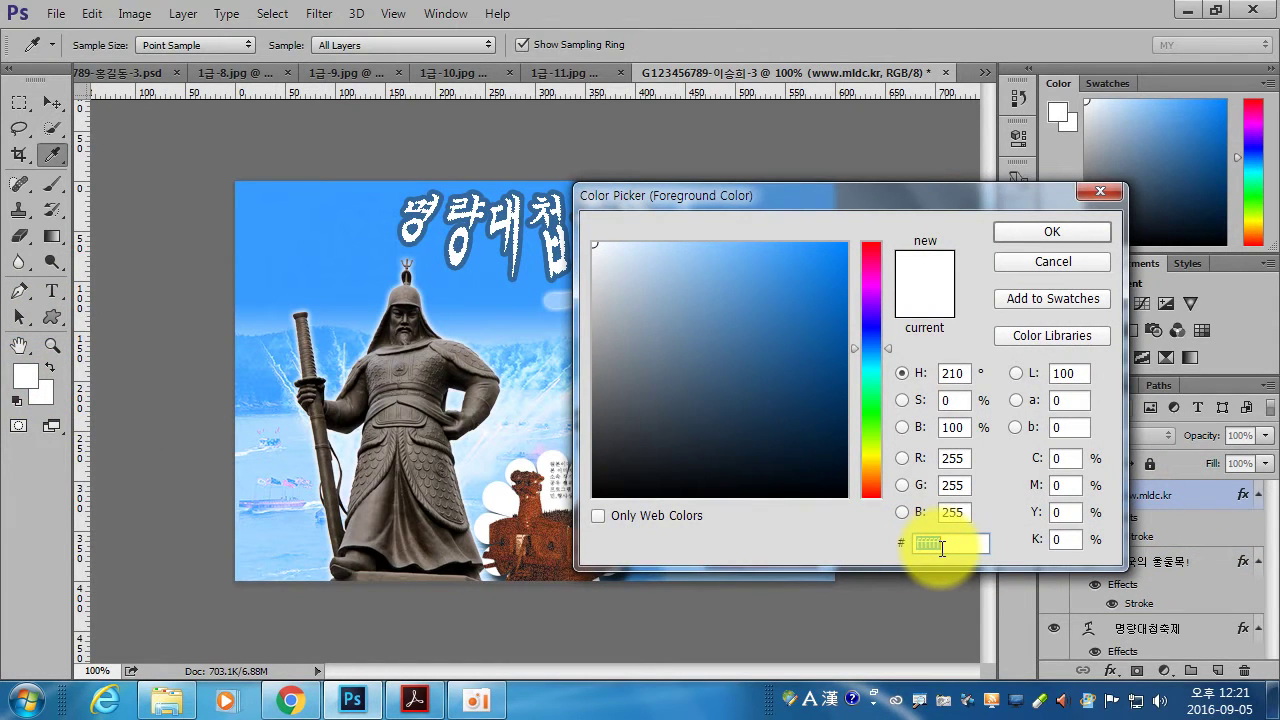
pyautogui.write('336699')
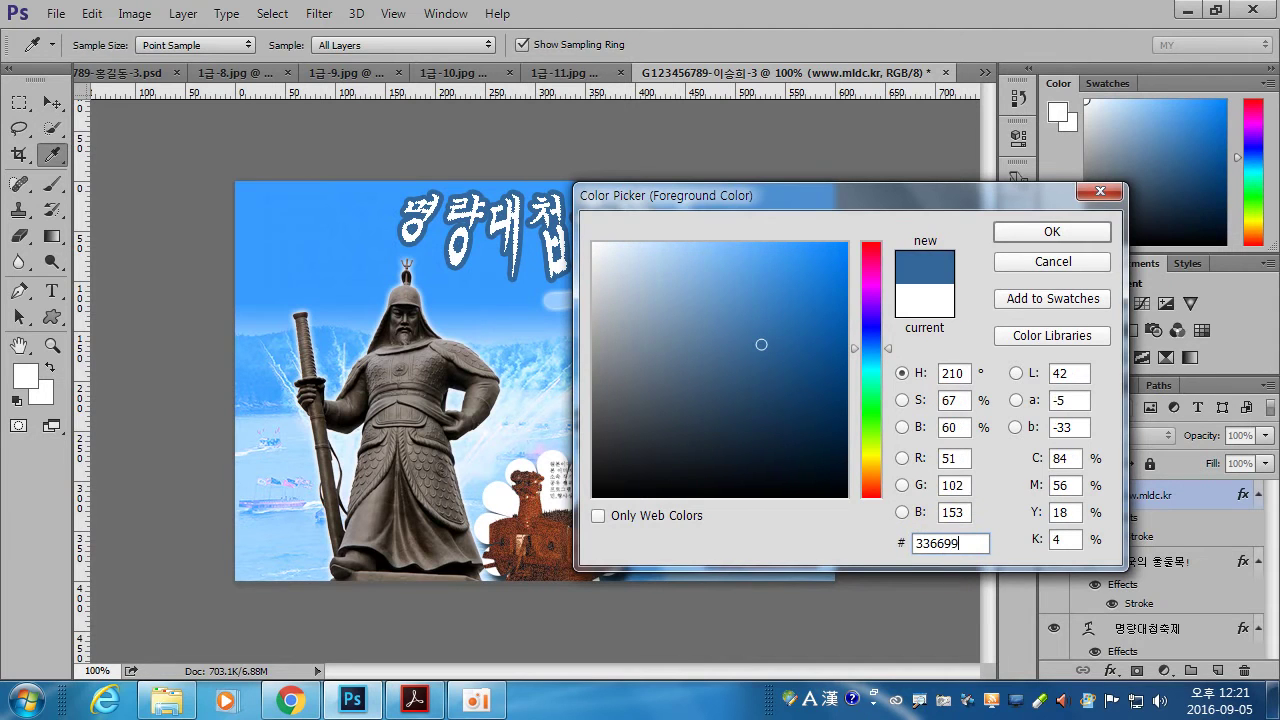
pyautogui.press('Return')
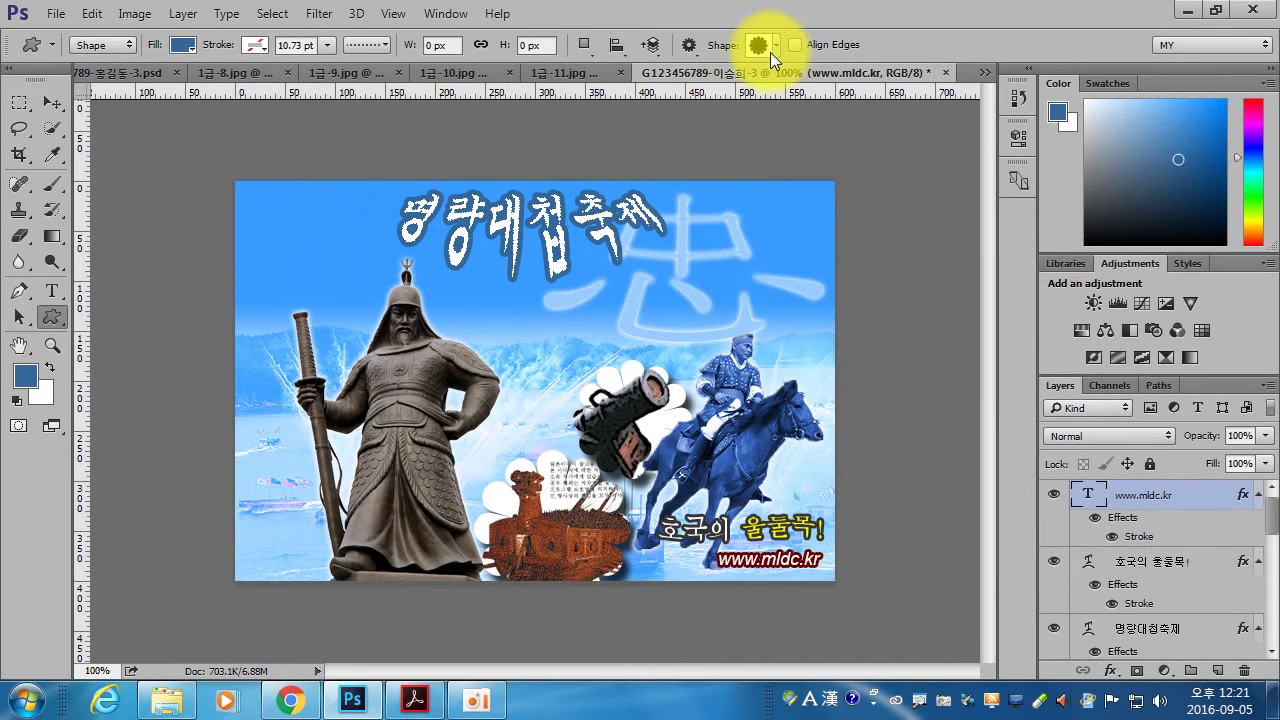
# Draw the Waves custom shape across the poster's upper left
pyautogui.click(776, 51)
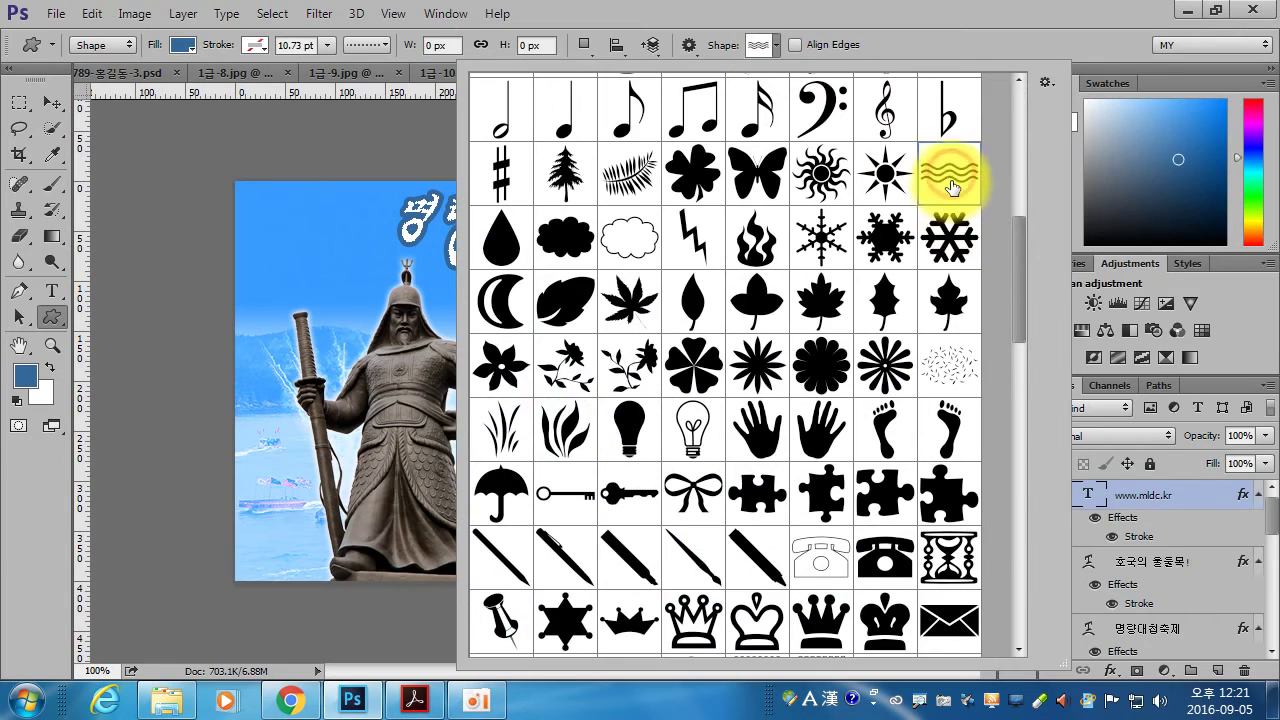
pyautogui.doubleClick(951, 182)
pyautogui.moveTo(179, 321); pyautogui.dragTo(494, 204)
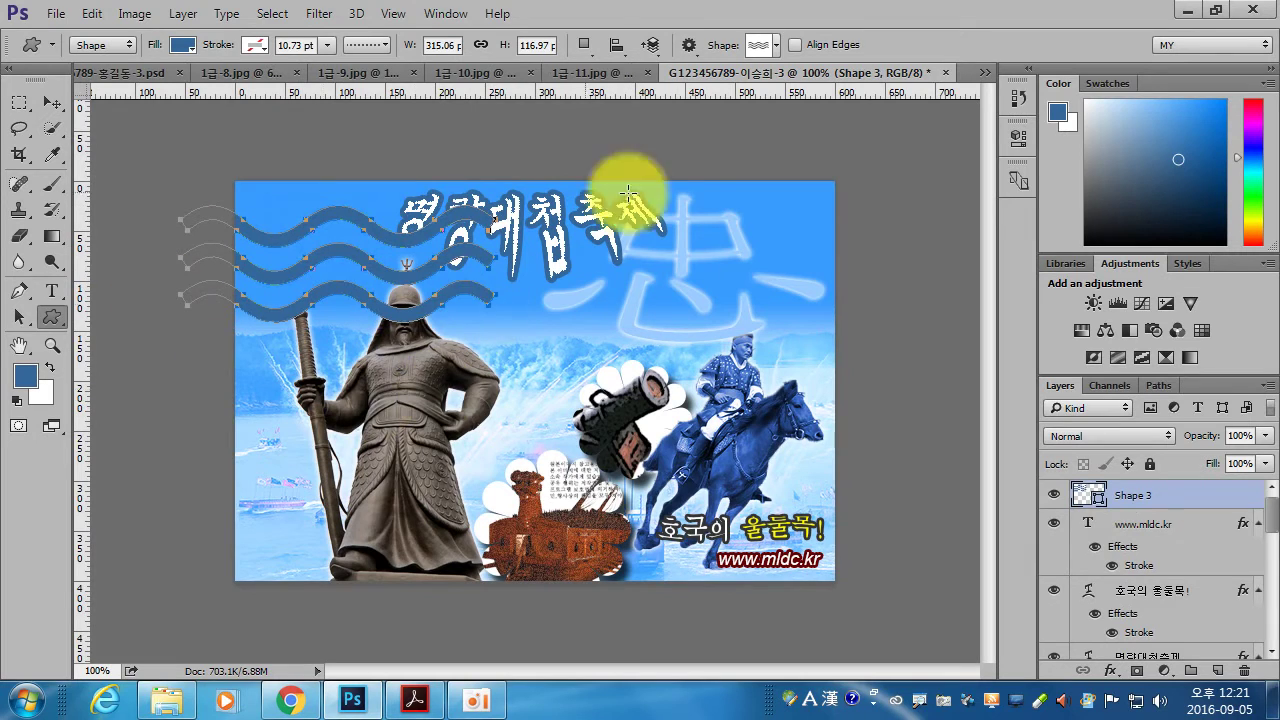
# Rotate the wave shape about -47° and stretch it diagonally across the upper-left corner
pyautogui.hotkey('ctrl', 't')
pyautogui.moveTo(543, 349)
pyautogui.mouseDown()
pyautogui.moveTo(618, 210)
pyautogui.moveTo(366, 309)
pyautogui.moveTo(340, 262)
pyautogui.mouseUp()
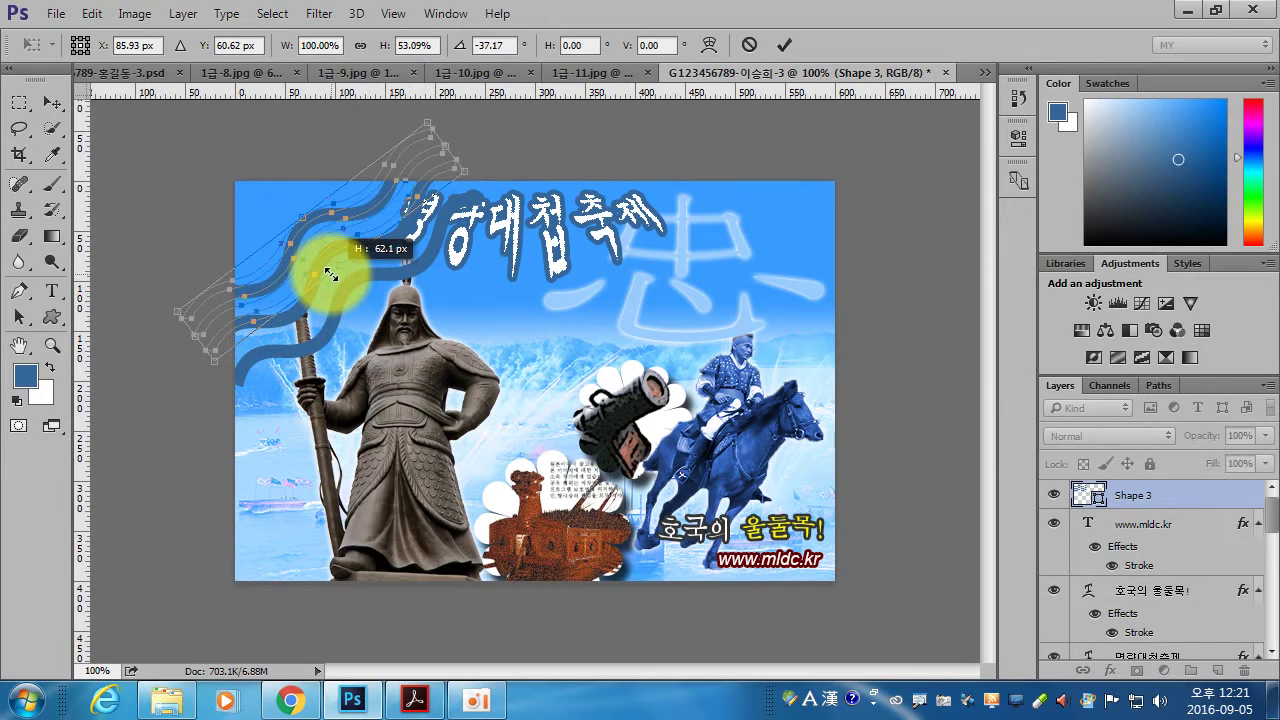
pyautogui.moveTo(337, 274)
pyautogui.mouseDown()
pyautogui.moveTo(407, 288)
pyautogui.moveTo(372, 280)
pyautogui.mouseUp()
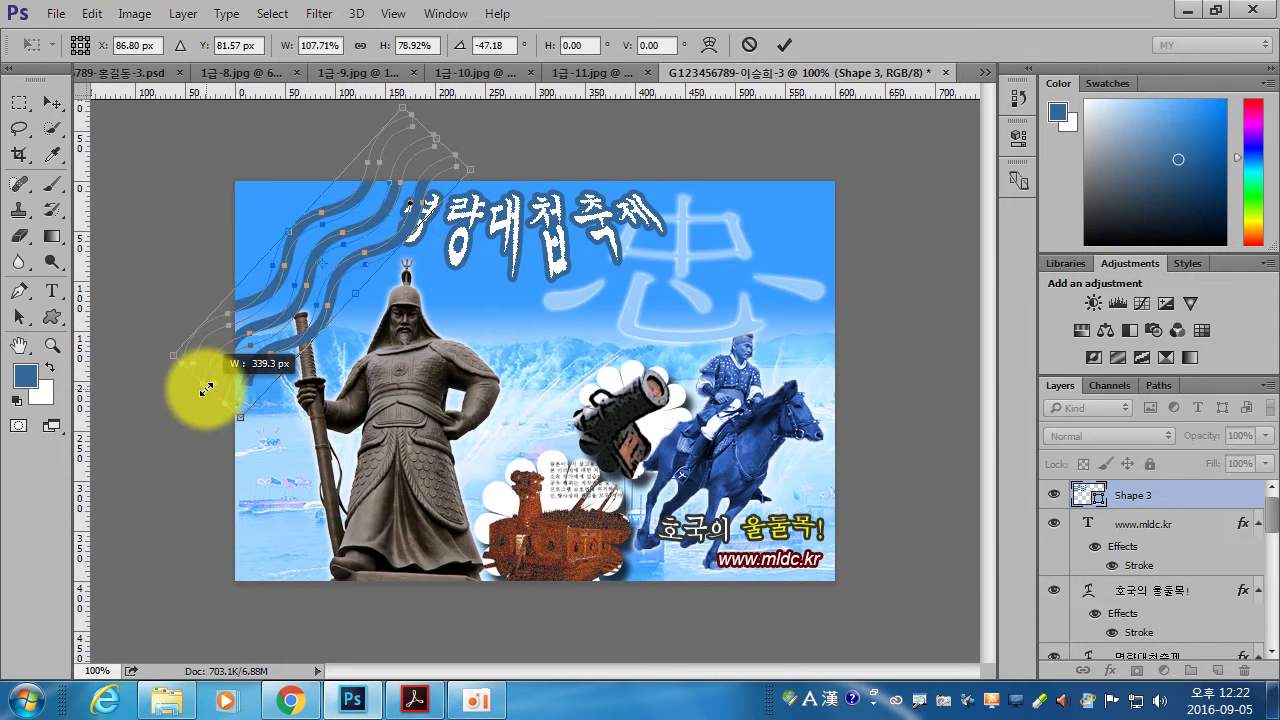
pyautogui.moveTo(219, 376); pyautogui.dragTo(190, 400)
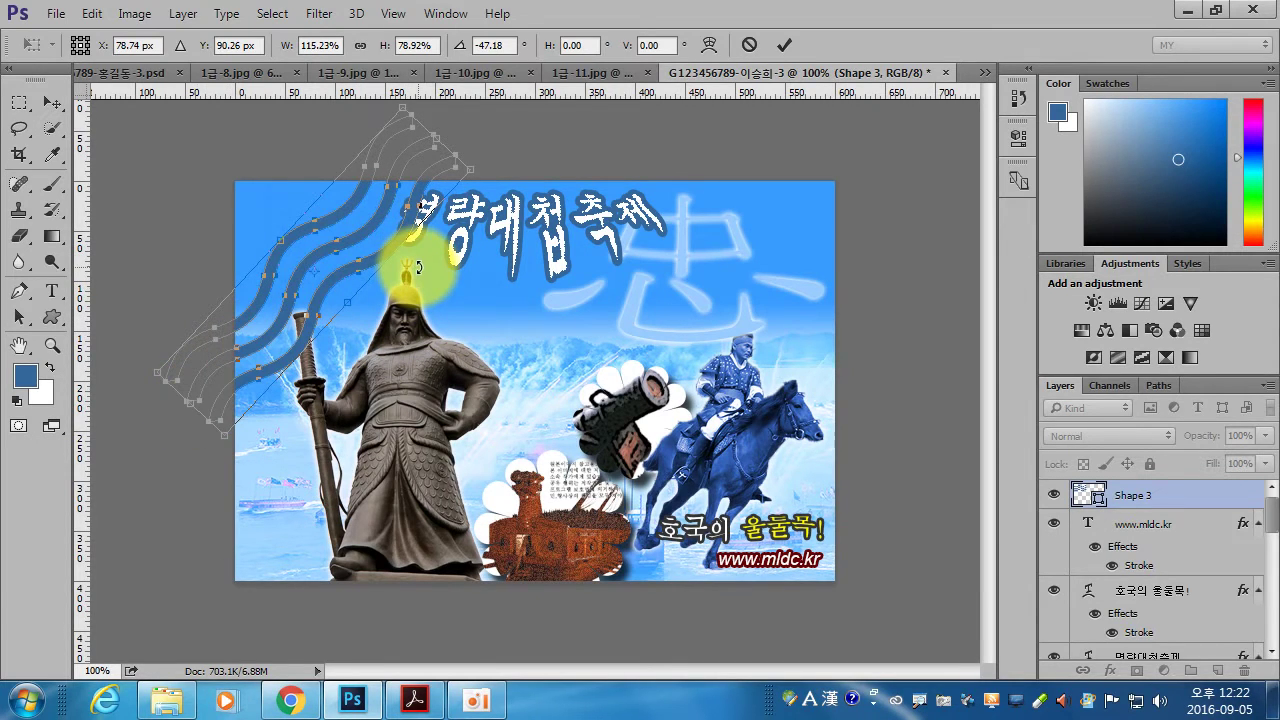
pyautogui.press('Return')
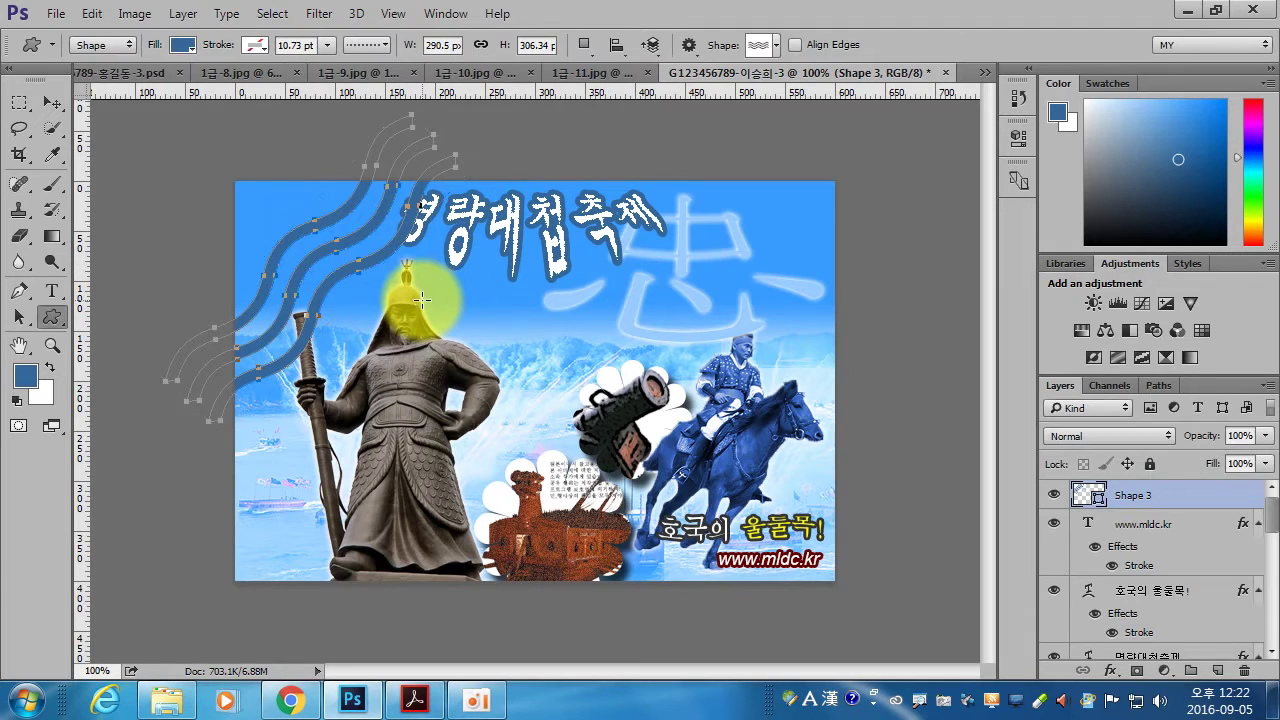
# Add Outer Glow and Drop Shadow effects to the Shape 3 wave layer
pyautogui.doubleClick(1211, 494)
pyautogui.click(302, 419)
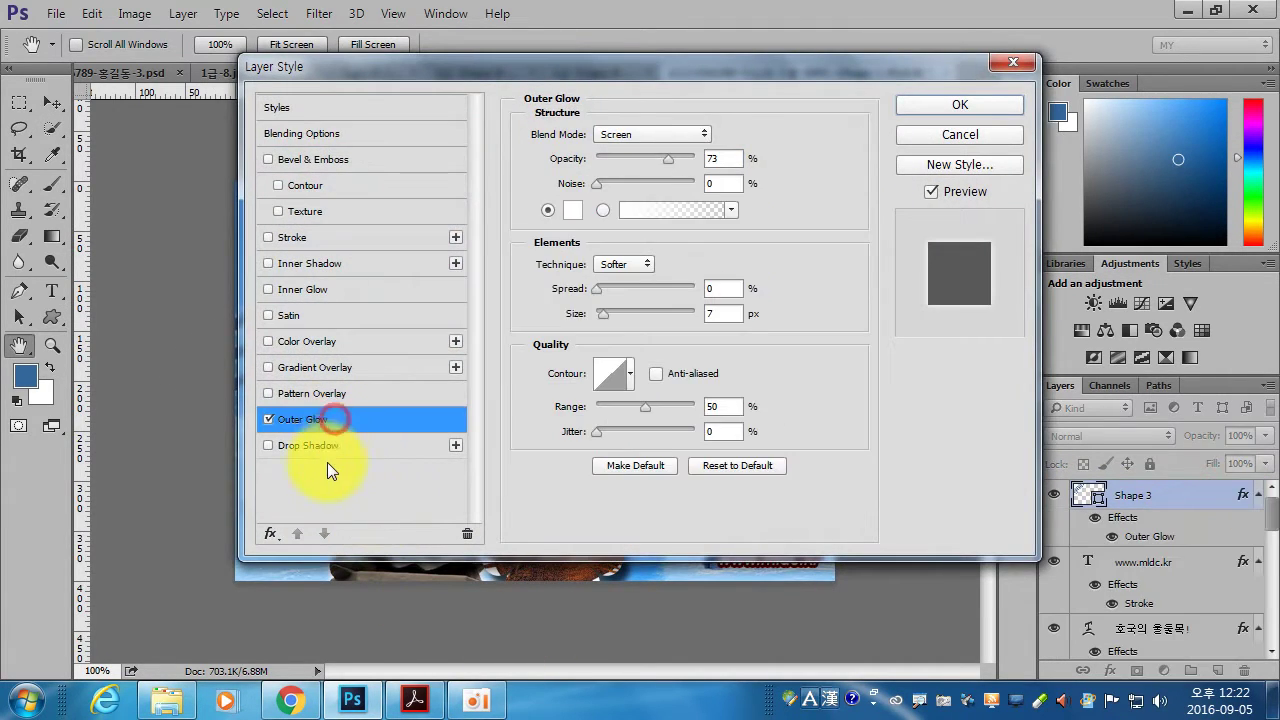
pyautogui.click(329, 444)
pyautogui.moveTo(626, 67); pyautogui.dragTo(877, 221)
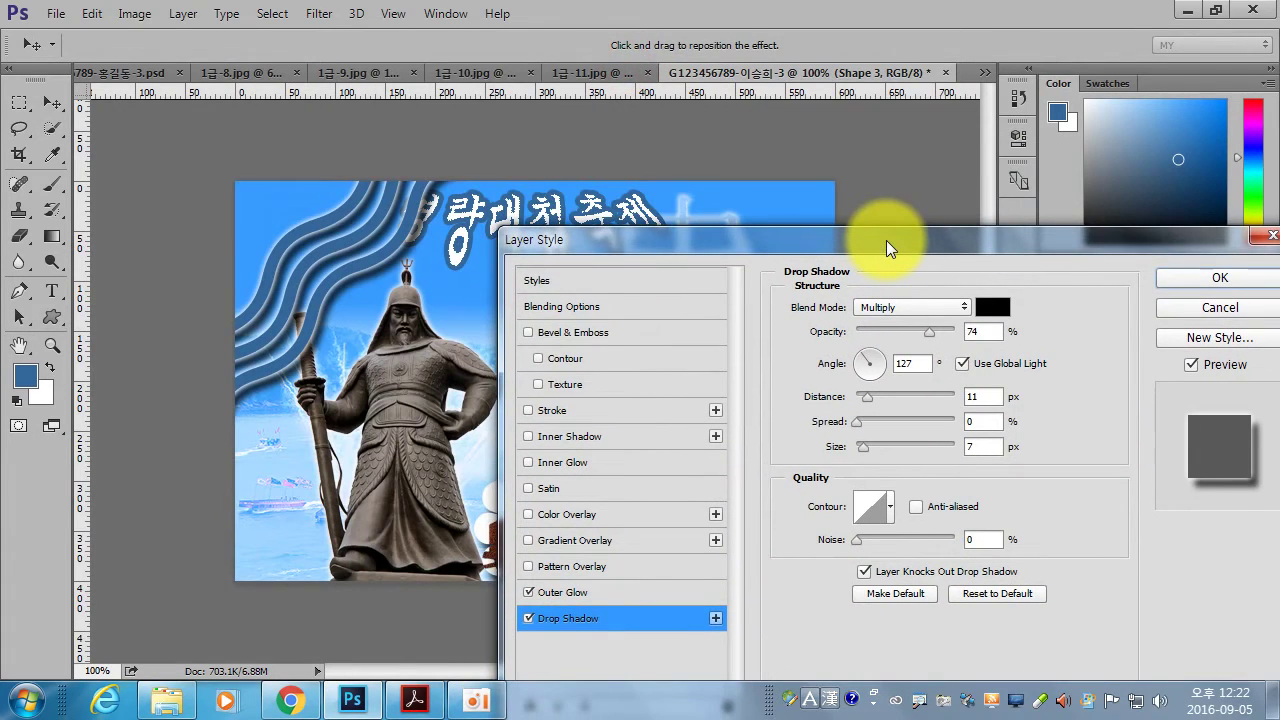
pyautogui.click(1175, 258)
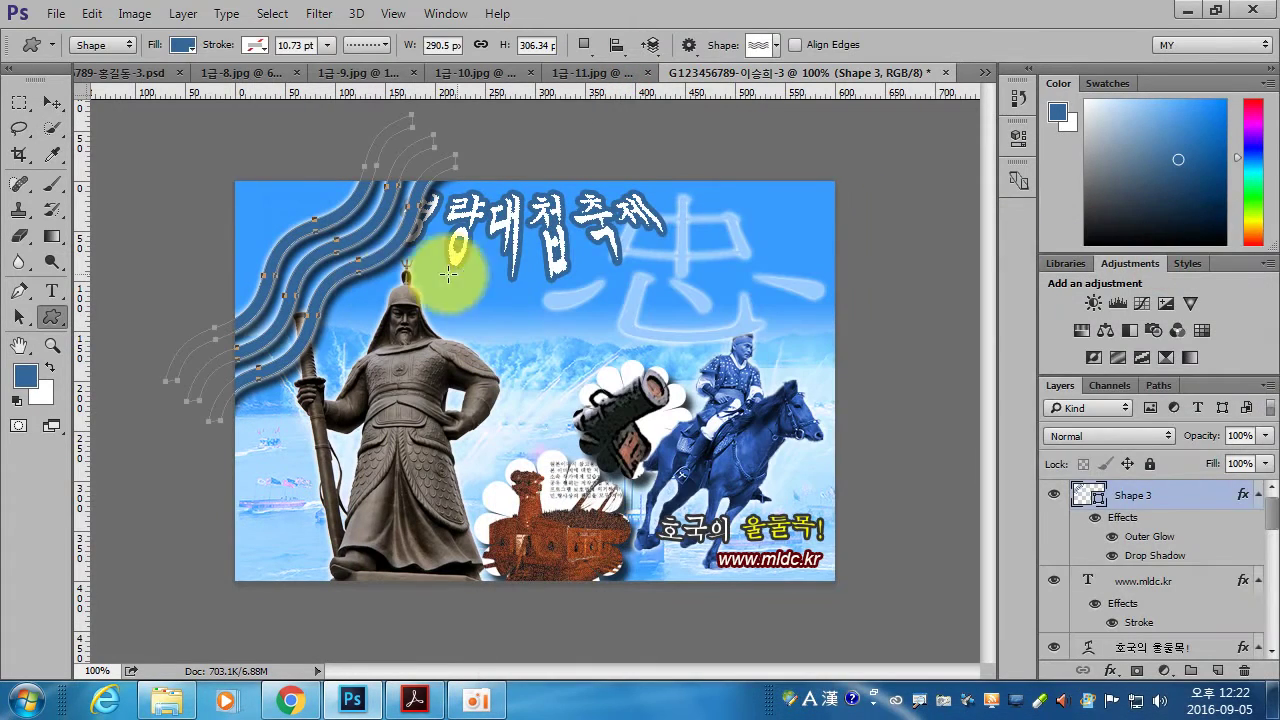
pyautogui.click(52, 102)
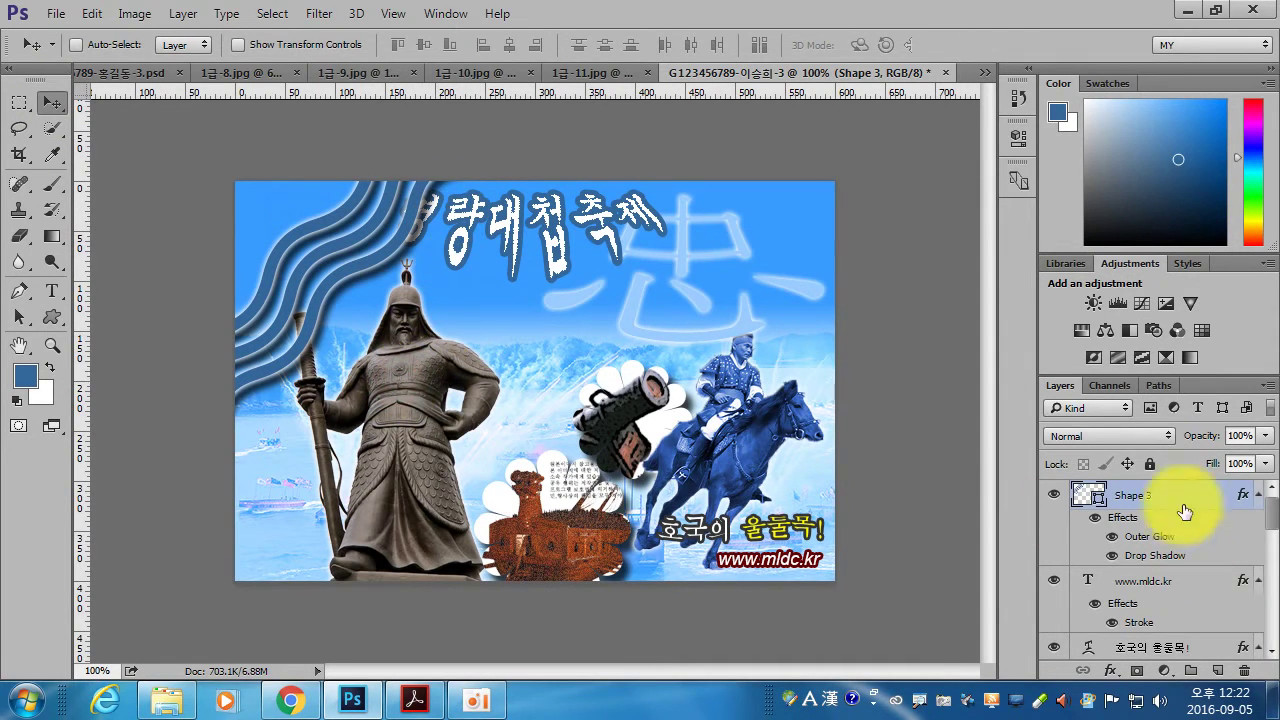
# Float the Layers panel out and enlarge it to show the layer list
pyautogui.moveTo(1062, 387); pyautogui.dragTo(876, 127)
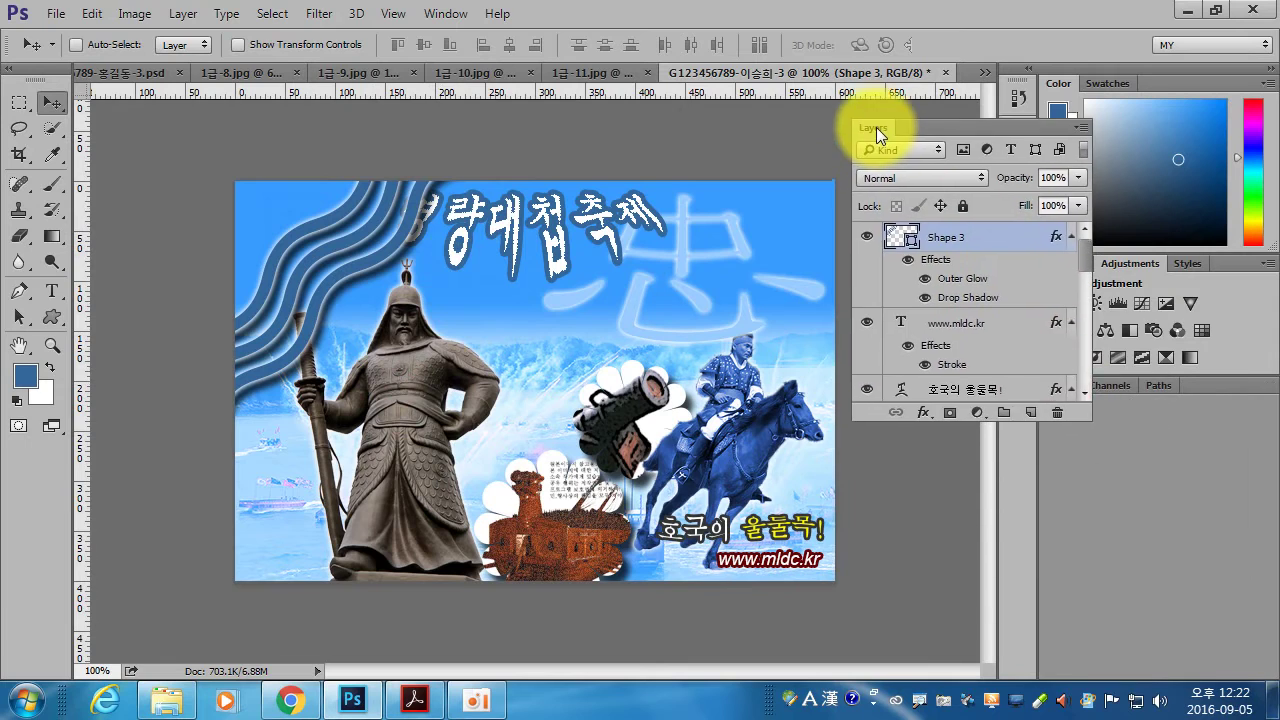
pyautogui.moveTo(1055, 335); pyautogui.dragTo(1035, 648)
pyautogui.scroll(-1, 1000, 380)
pyautogui.scroll(3, 1000, 330)
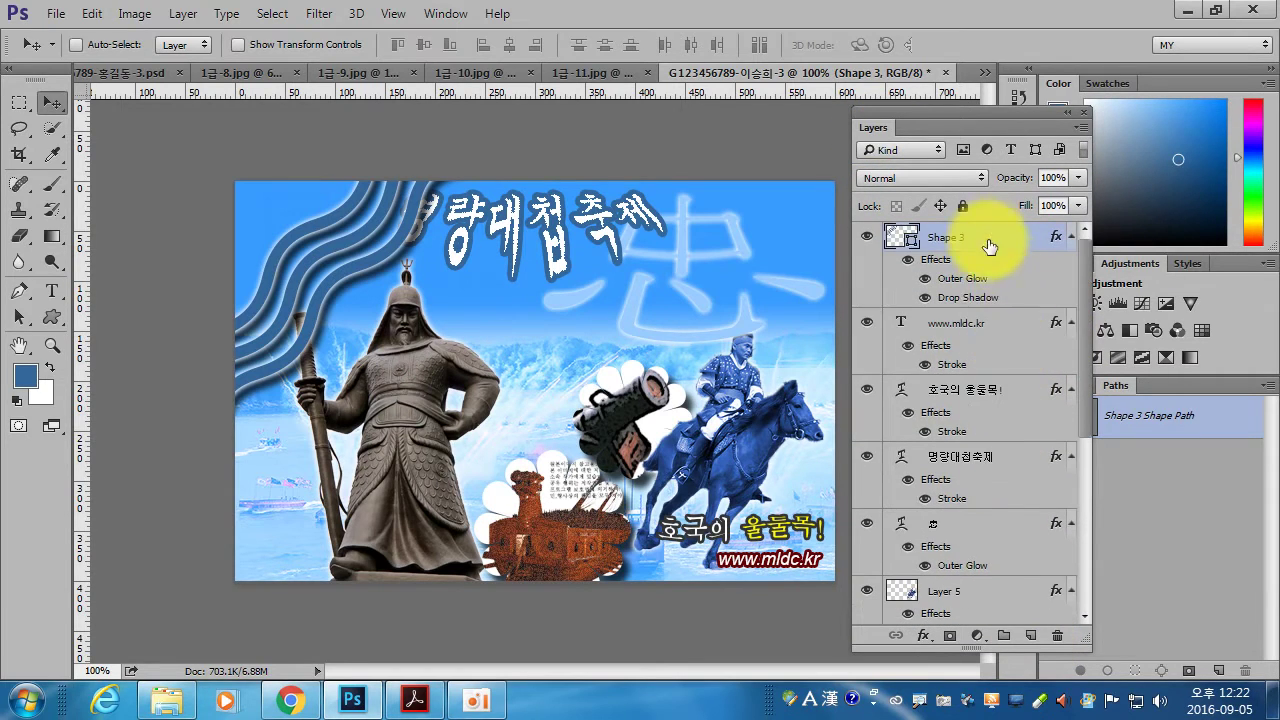
pyautogui.scroll(-2, 986, 400)
pyautogui.scroll(-2, 986, 606)
pyautogui.moveTo(975, 715); pyautogui.dragTo(979, 568)
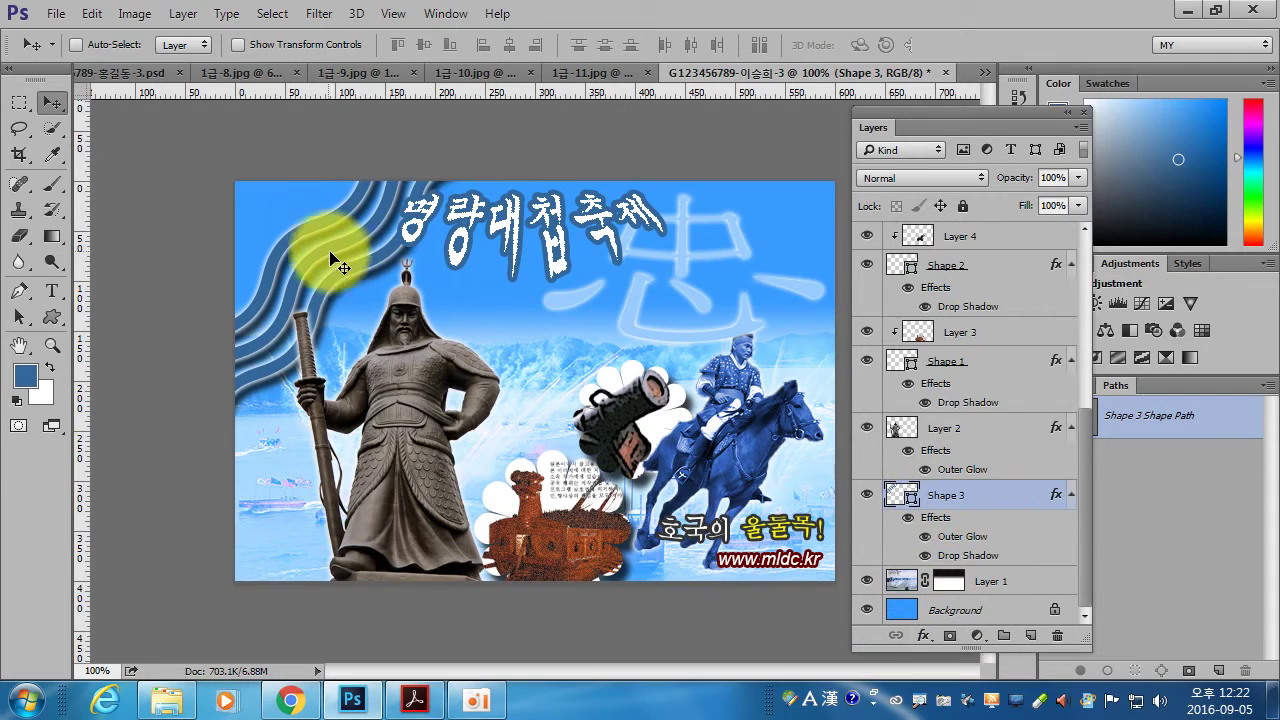
# Select the wave shape, adjust its position, and rotate it slightly
pyautogui.moveTo(334, 250)
pyautogui.mouseDown()
pyautogui.moveTo(548, 340)
pyautogui.moveTo(537, 250)
pyautogui.mouseUp()
pyautogui.keyDown('ctrl'); pyautogui.click(537, 250); pyautogui.keyUp('ctrl')
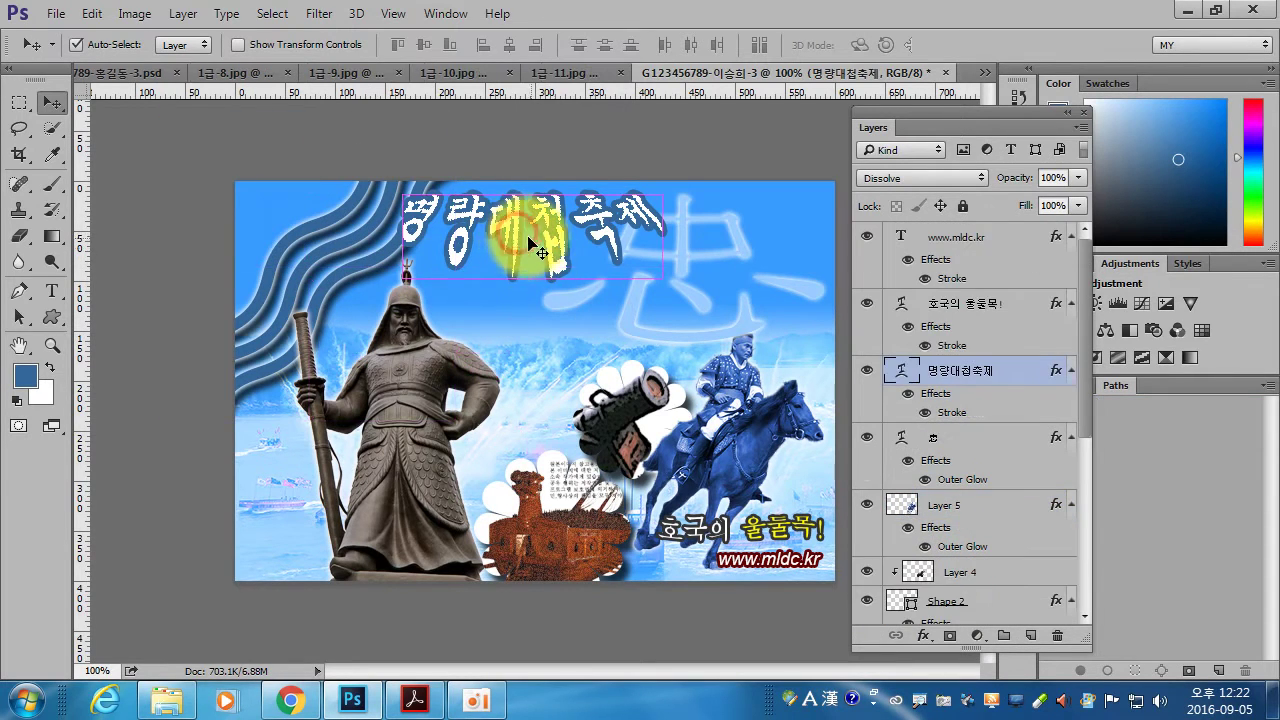
pyautogui.keyDown('ctrl'); pyautogui.click(345, 272); pyautogui.keyUp('ctrl')
pyautogui.press('Up')
pyautogui.press('Up')
pyautogui.press('Up')
pyautogui.press('Up')
pyautogui.press('Up')
pyautogui.press('Up')
pyautogui.press('Up')
pyautogui.press('Up')
pyautogui.press('Up')
pyautogui.press('Up')
pyautogui.press('Up')
pyautogui.press('Up')
pyautogui.press('Down')
pyautogui.press('Down')
pyautogui.press('Down')
pyautogui.press('Down')
pyautogui.press('Down')
pyautogui.press('Down')
pyautogui.press('Down')
pyautogui.press('Down')
pyautogui.press('Down')
pyautogui.press('Down')
pyautogui.press('Down')
pyautogui.press('Down')
pyautogui.press('Down')
pyautogui.press('Down')
pyautogui.press('Down')
pyautogui.press('Down')
pyautogui.press('Down')
pyautogui.press('Down')
pyautogui.hotkey('ctrl', 't')
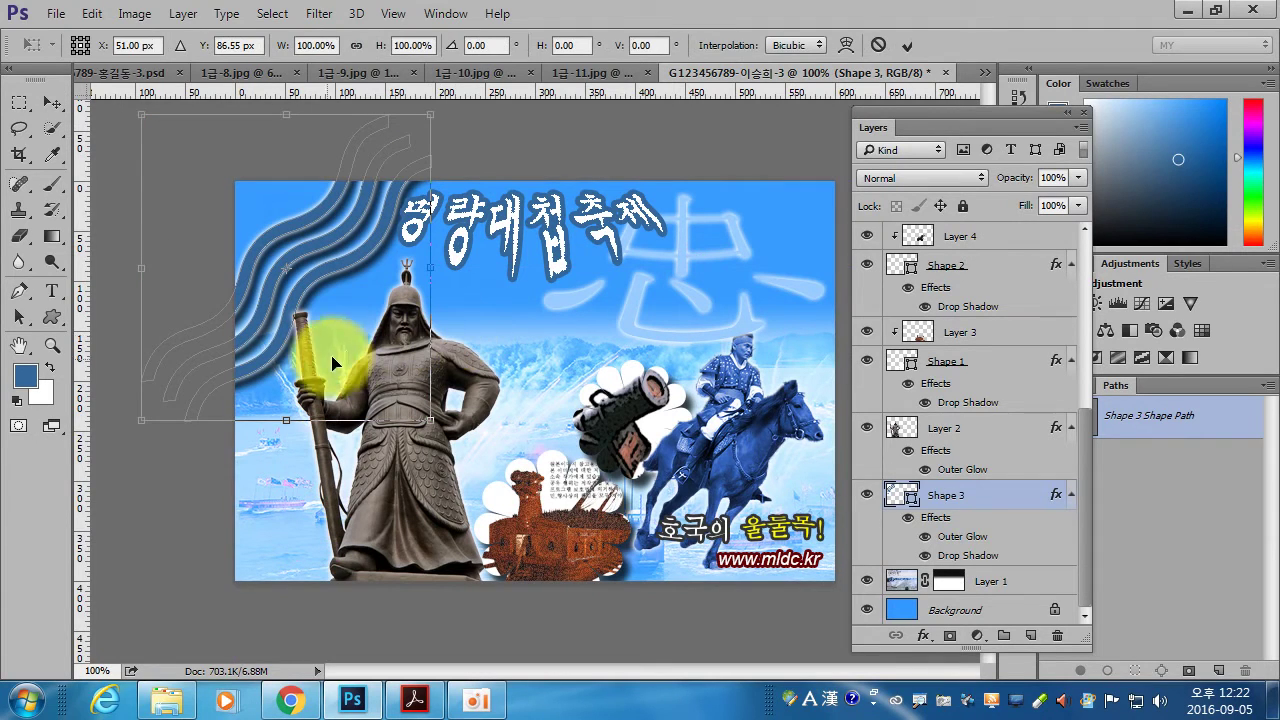
pyautogui.moveTo(171, 473); pyautogui.dragTo(161, 484)
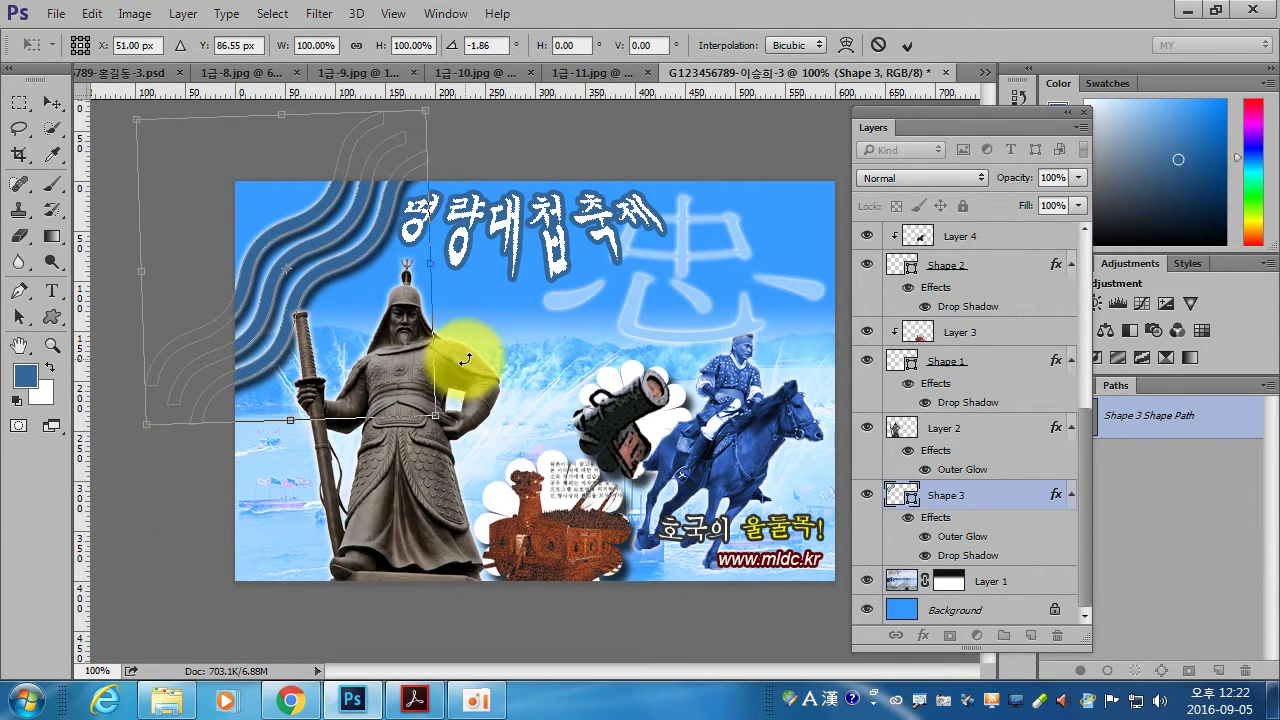
pyautogui.press('Return')
# Nudge the 명량대첩축제 title a few pixels right, reselect the wave layer, and check the PDF
pyautogui.keyDown('ctrl'); pyautogui.click(615, 255); pyautogui.keyUp('ctrl')
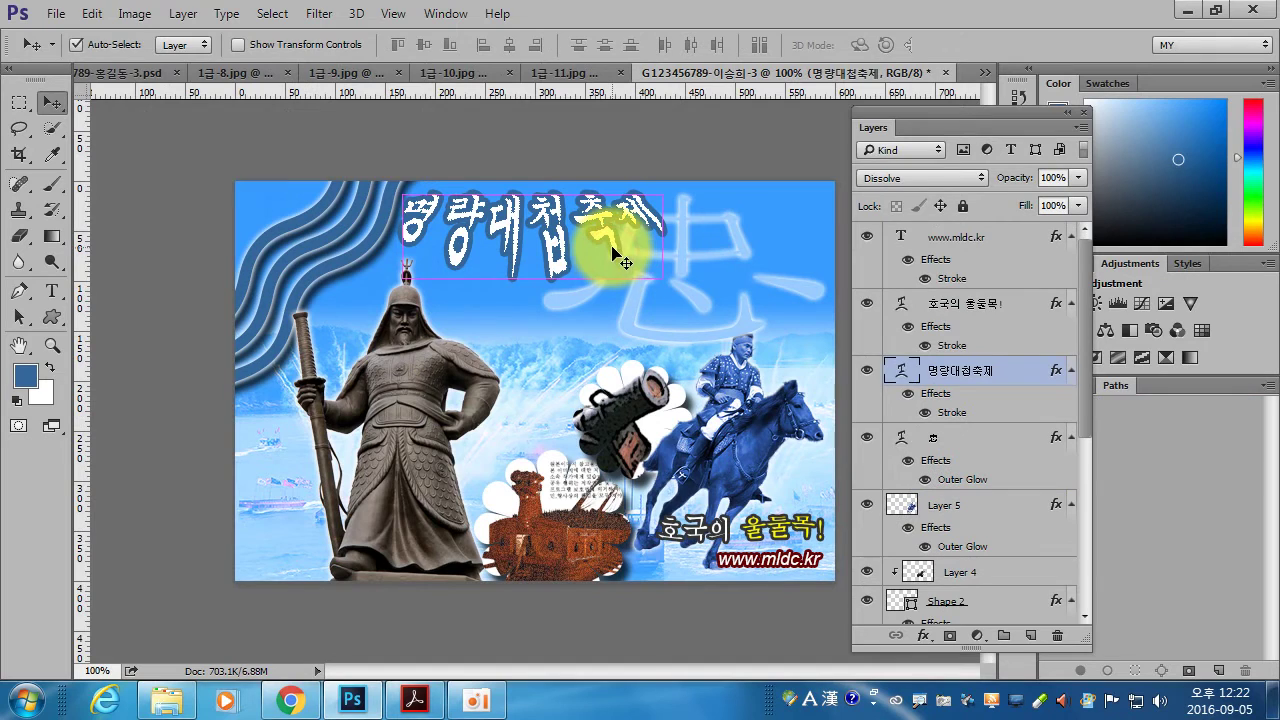
pyautogui.moveTo(615, 255); pyautogui.dragTo(620, 256)
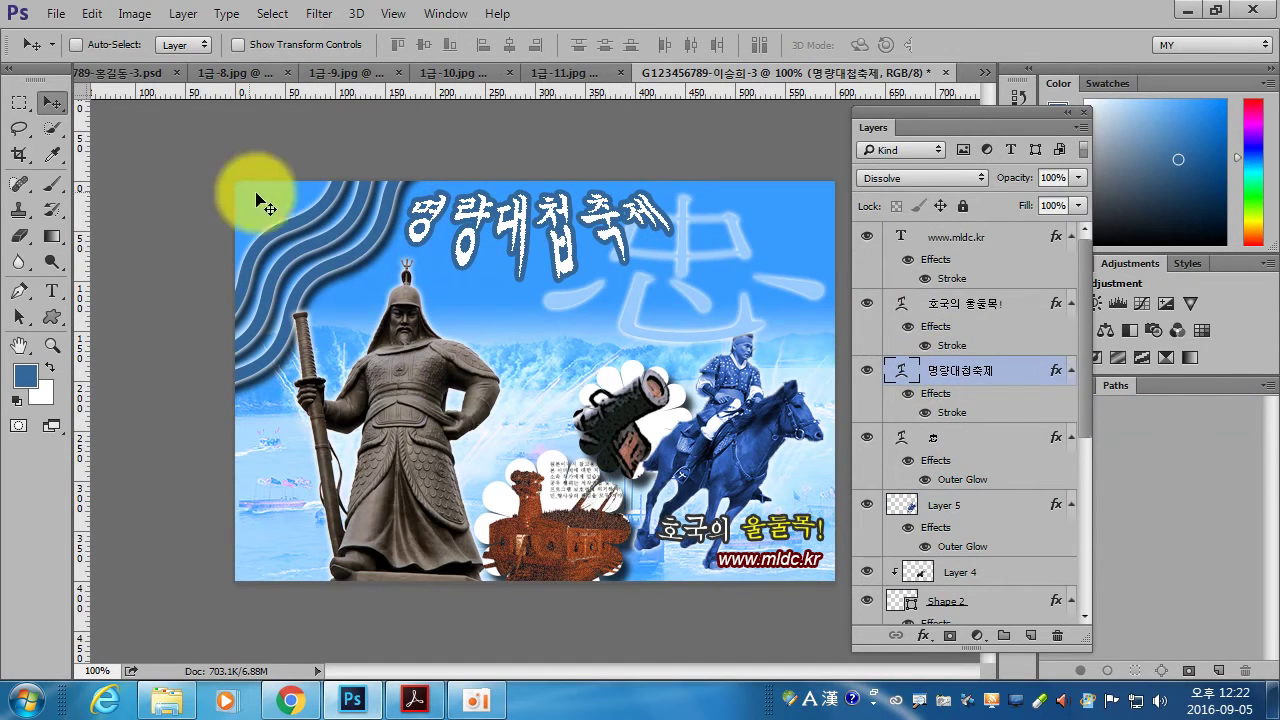
pyautogui.press('ctrl')
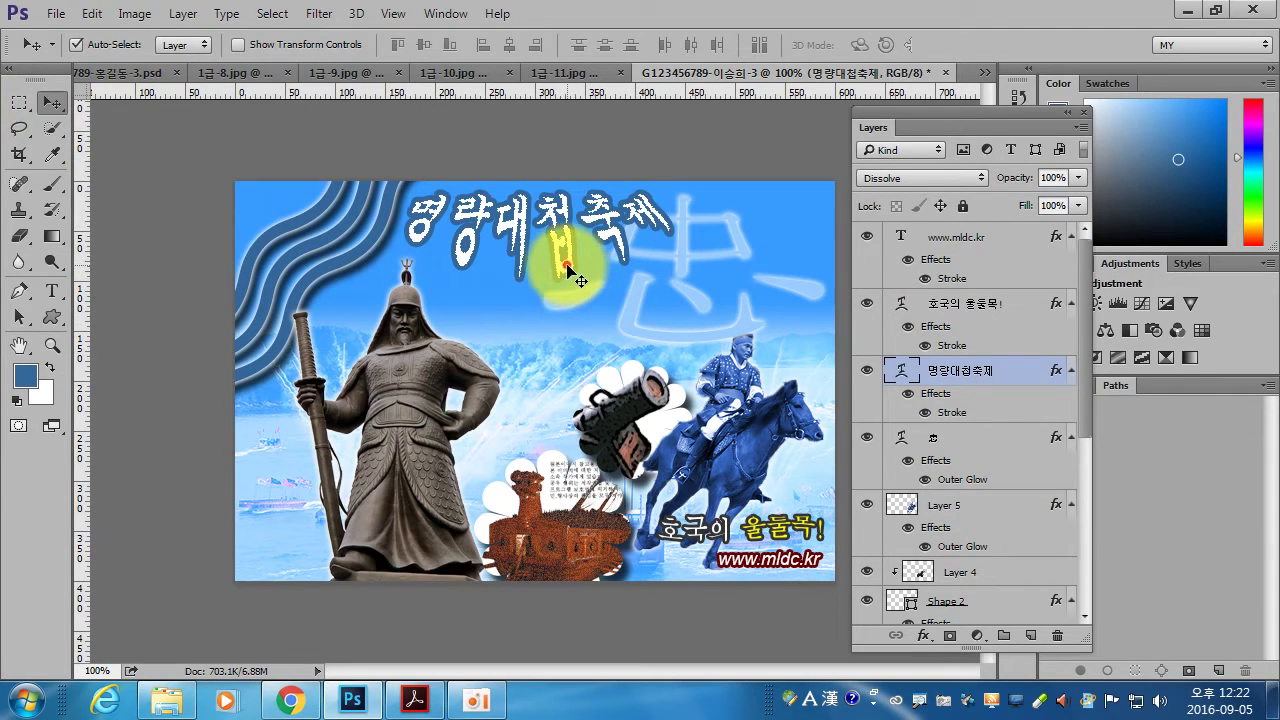
pyautogui.click(435, 371)
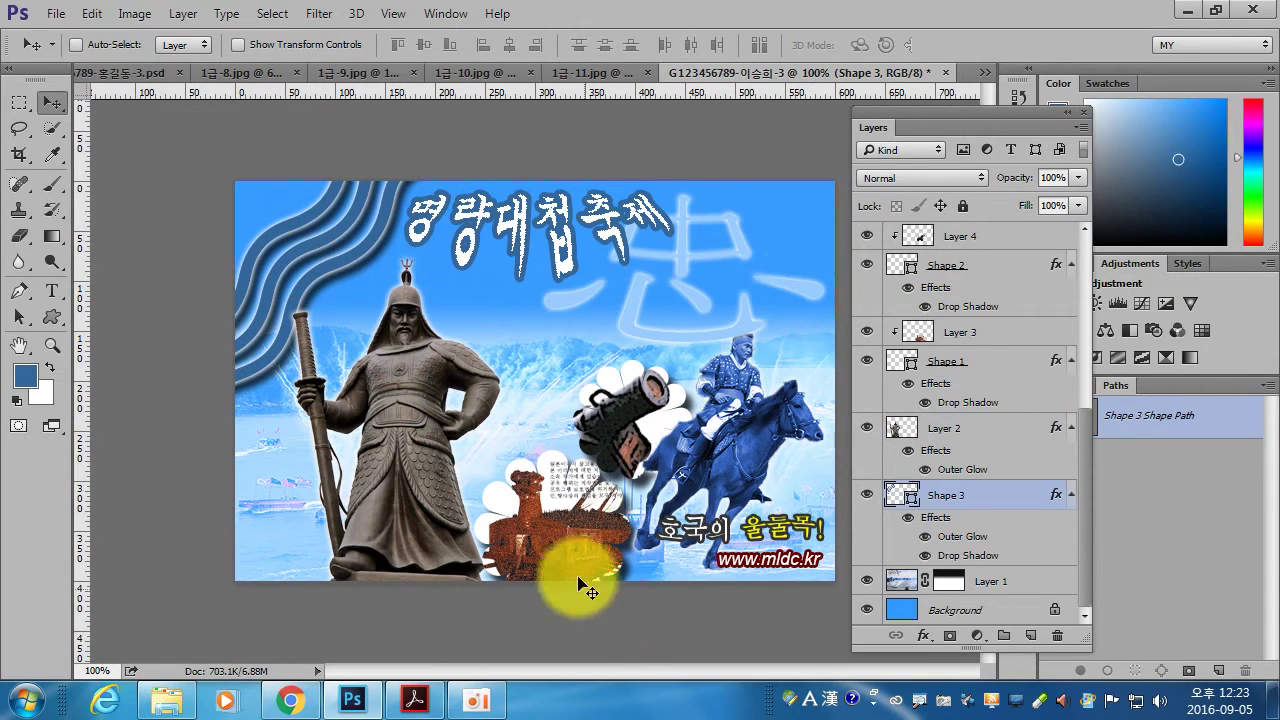
pyautogui.click(414, 700)
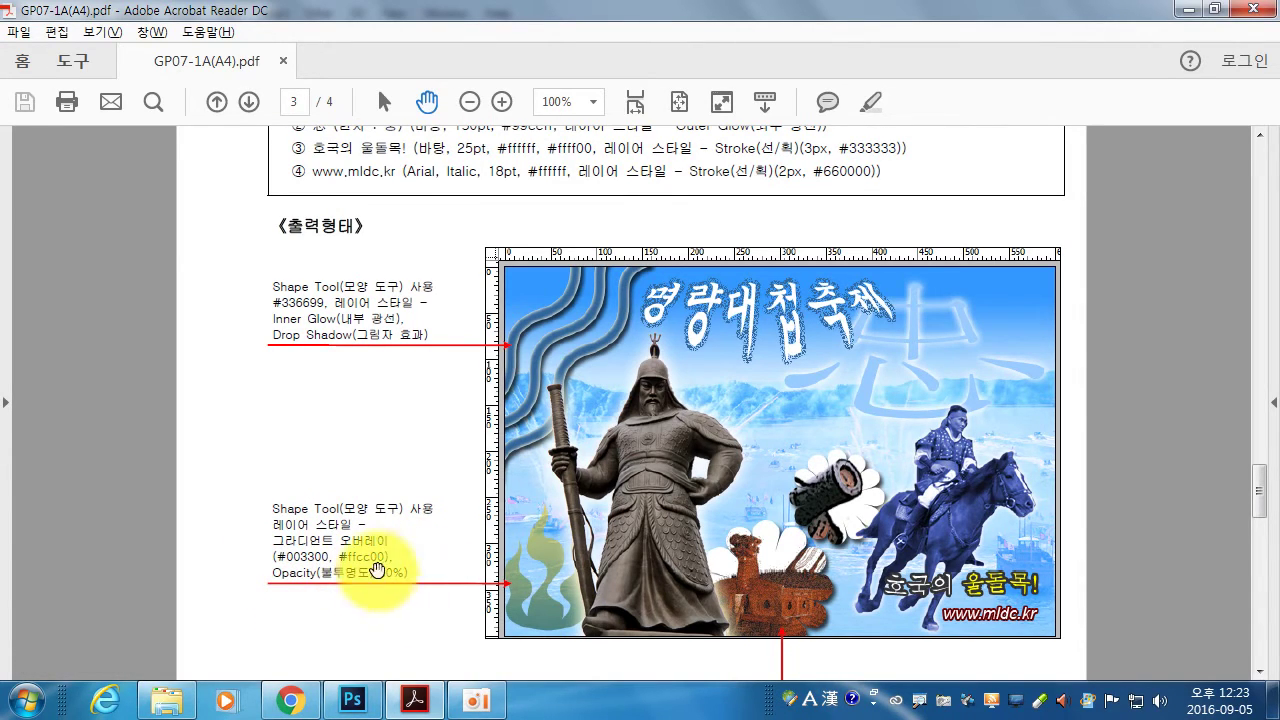
# Review the flame shape's specs on the reference page, then go back to Photoshop
pyautogui.click(352, 700)
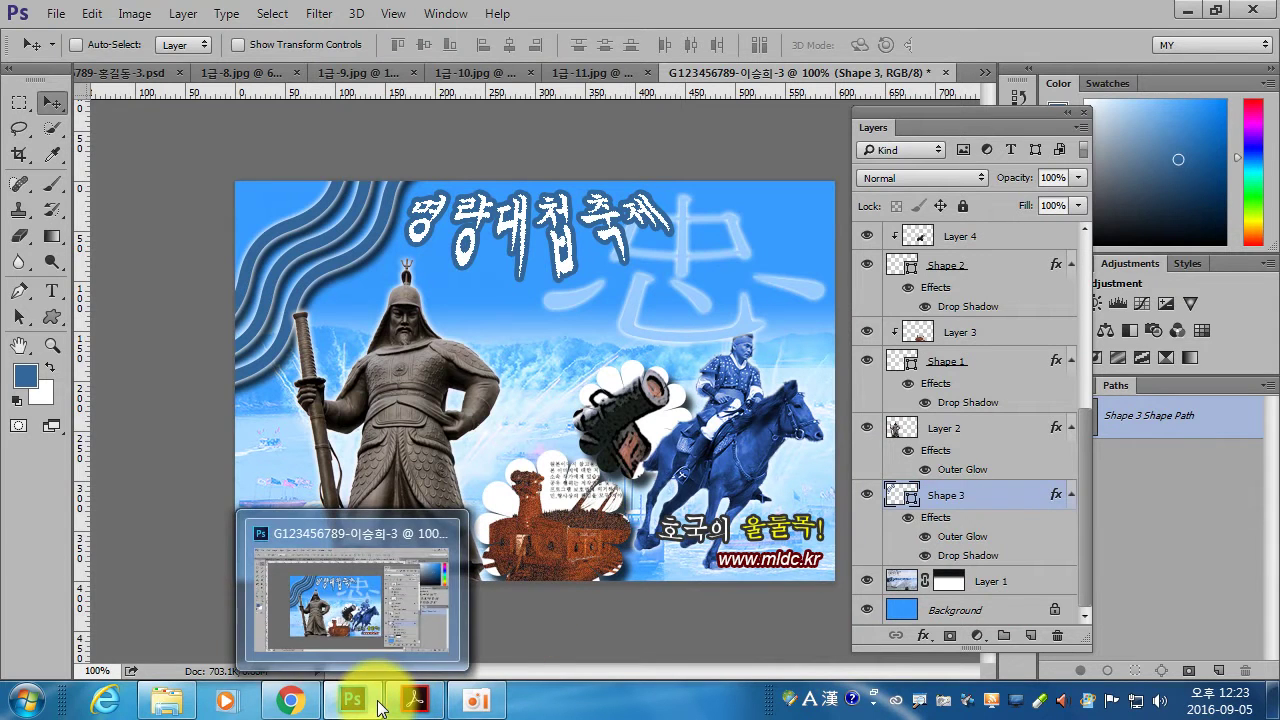
# Draw the Fire preset shape about 99 × 138 px at the poster's lower left
pyautogui.click(1010, 581)
pyautogui.click(948, 494)
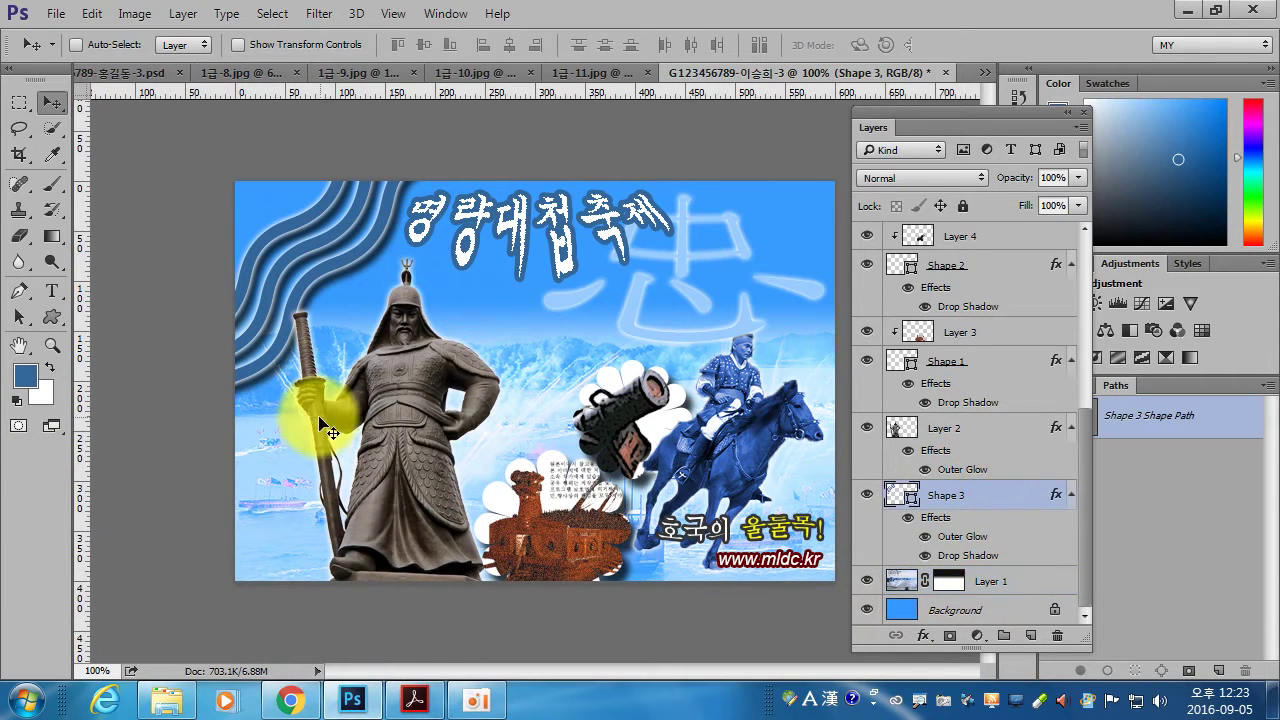
pyautogui.click(52, 317)
pyautogui.click(772, 45)
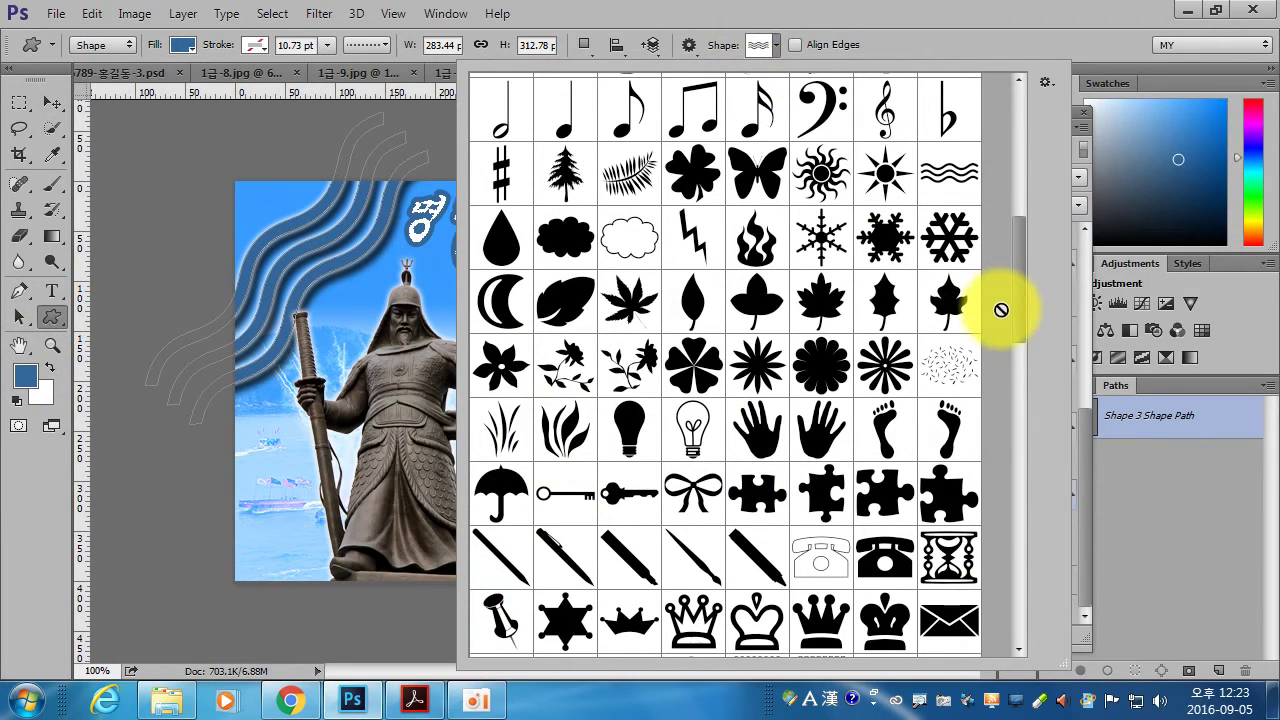
pyautogui.doubleClick(757, 240)
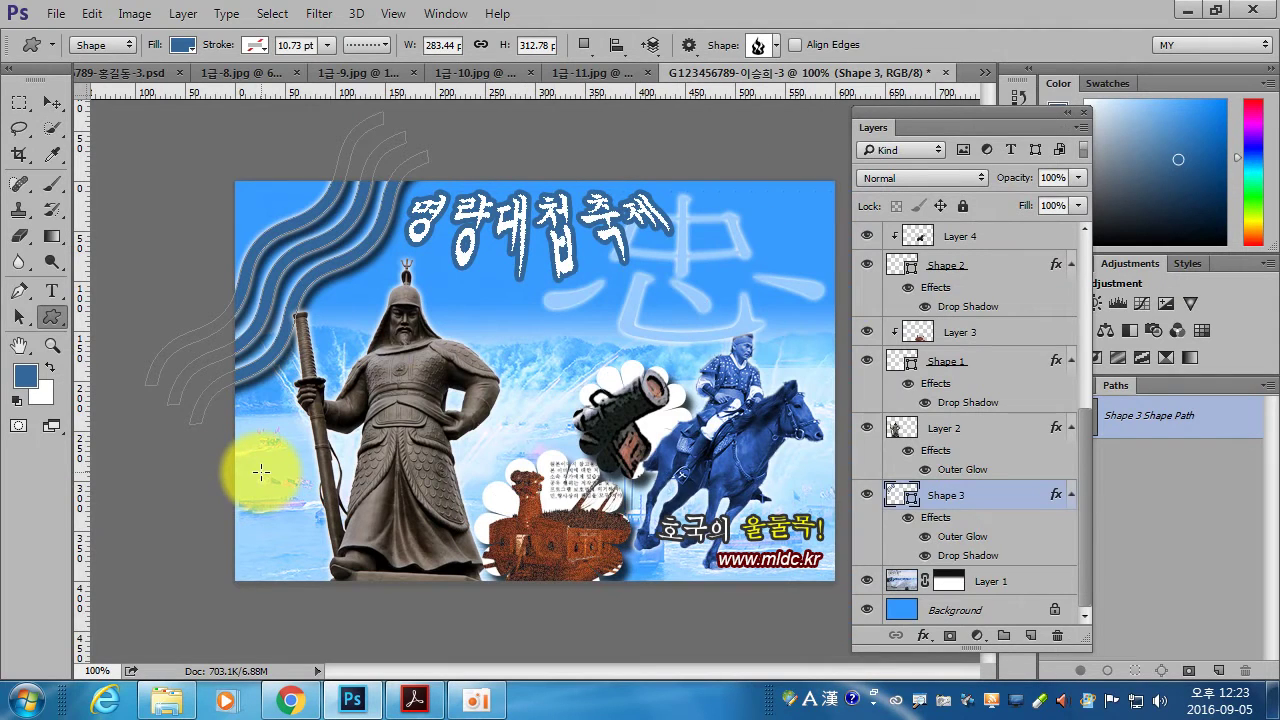
pyautogui.moveTo(239, 440); pyautogui.dragTo(336, 571)
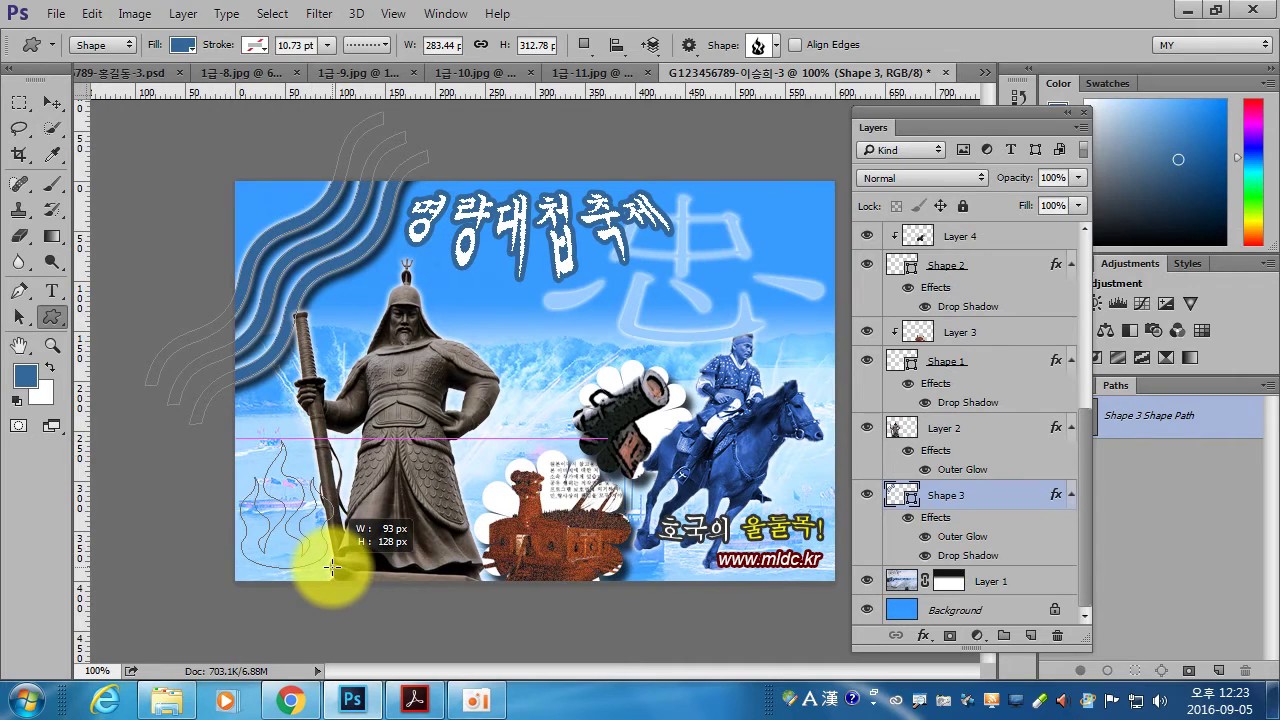
pyautogui.moveTo(336, 571); pyautogui.dragTo(339, 577)
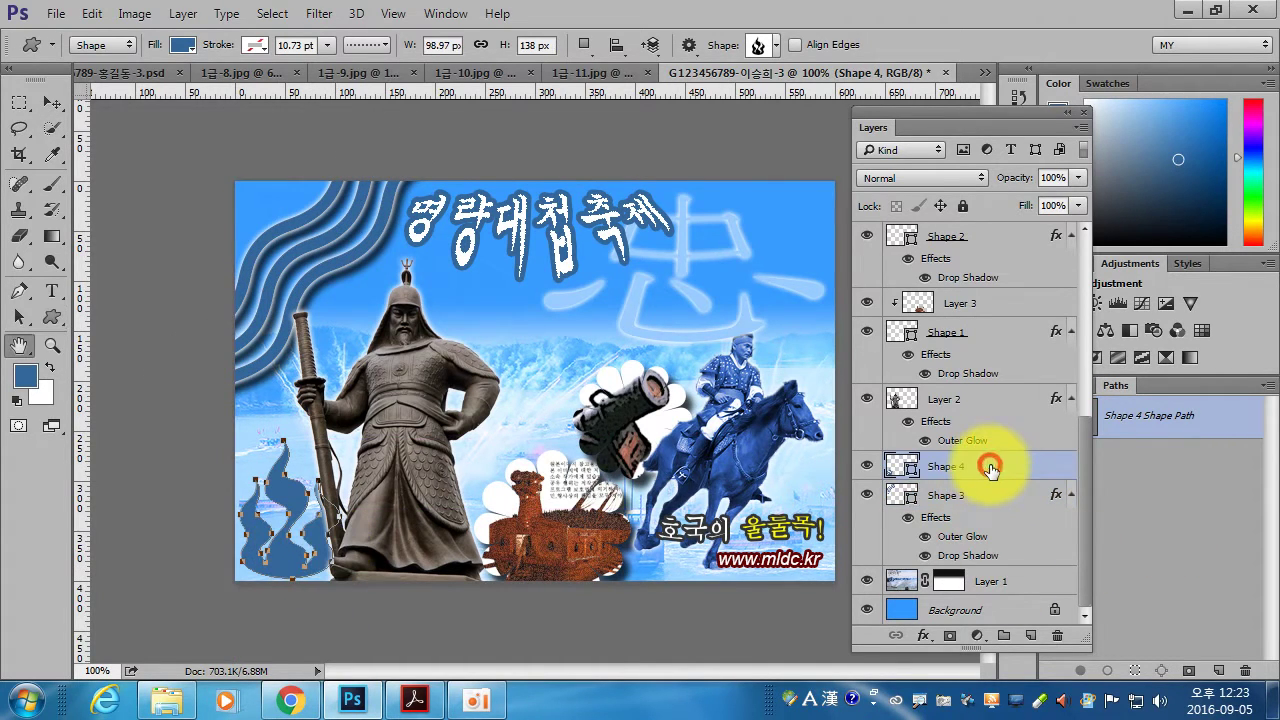
# Add a Gradient Overlay to Shape 4 and set its left stop to dark green #003300
pyautogui.doubleClick(990, 467)
pyautogui.click(350, 367)
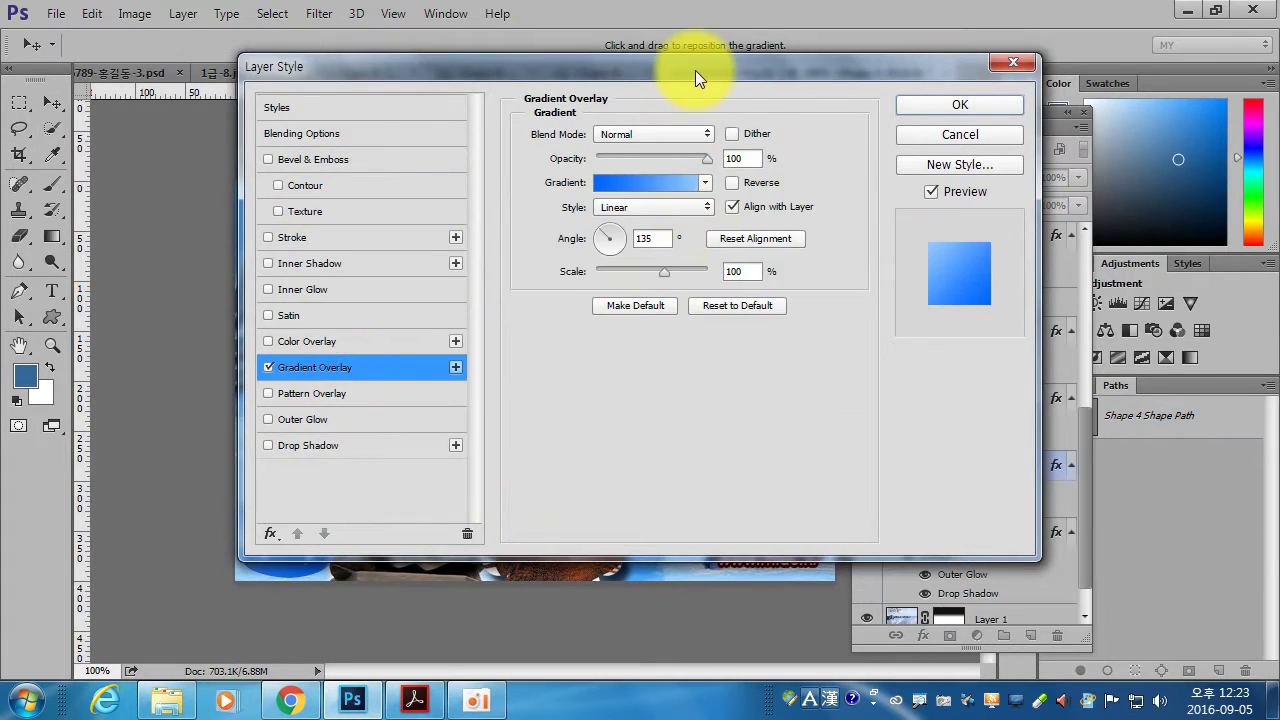
pyautogui.moveTo(695, 70); pyautogui.dragTo(930, 47)
pyautogui.click(870, 165)
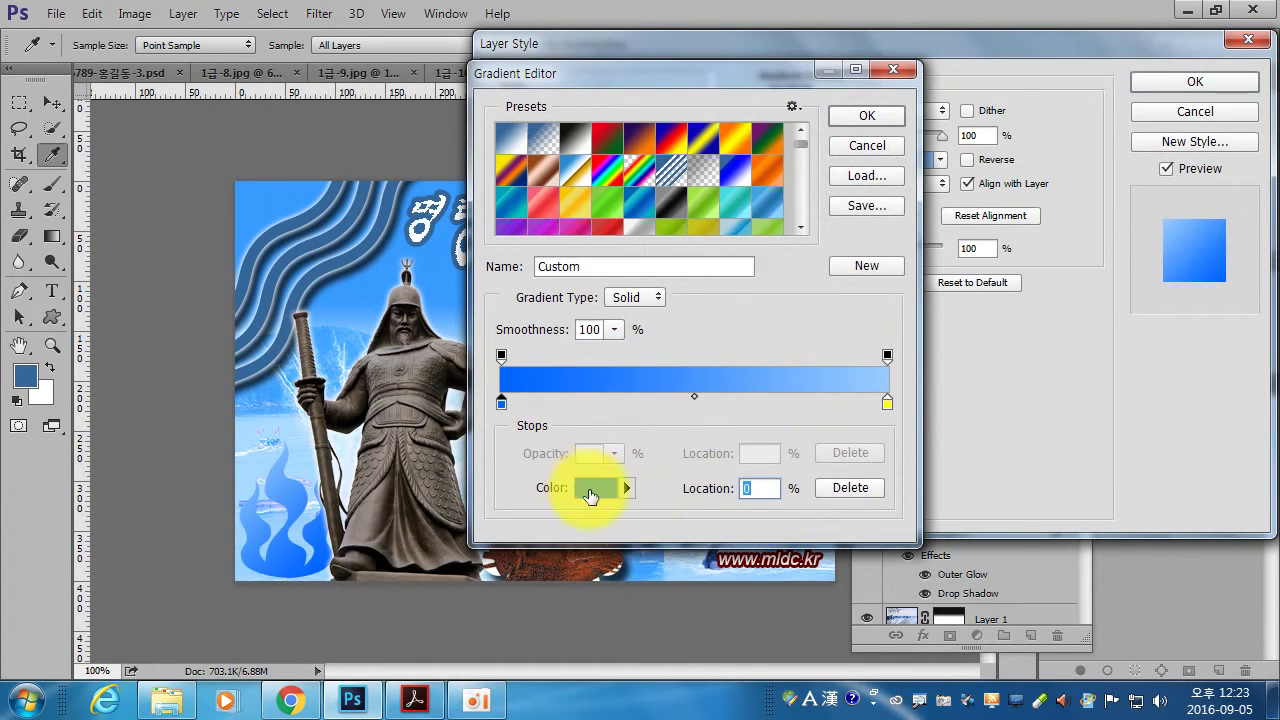
pyautogui.click(590, 488)
pyautogui.moveTo(931, 543); pyautogui.dragTo(1007, 543)
pyautogui.write('33')
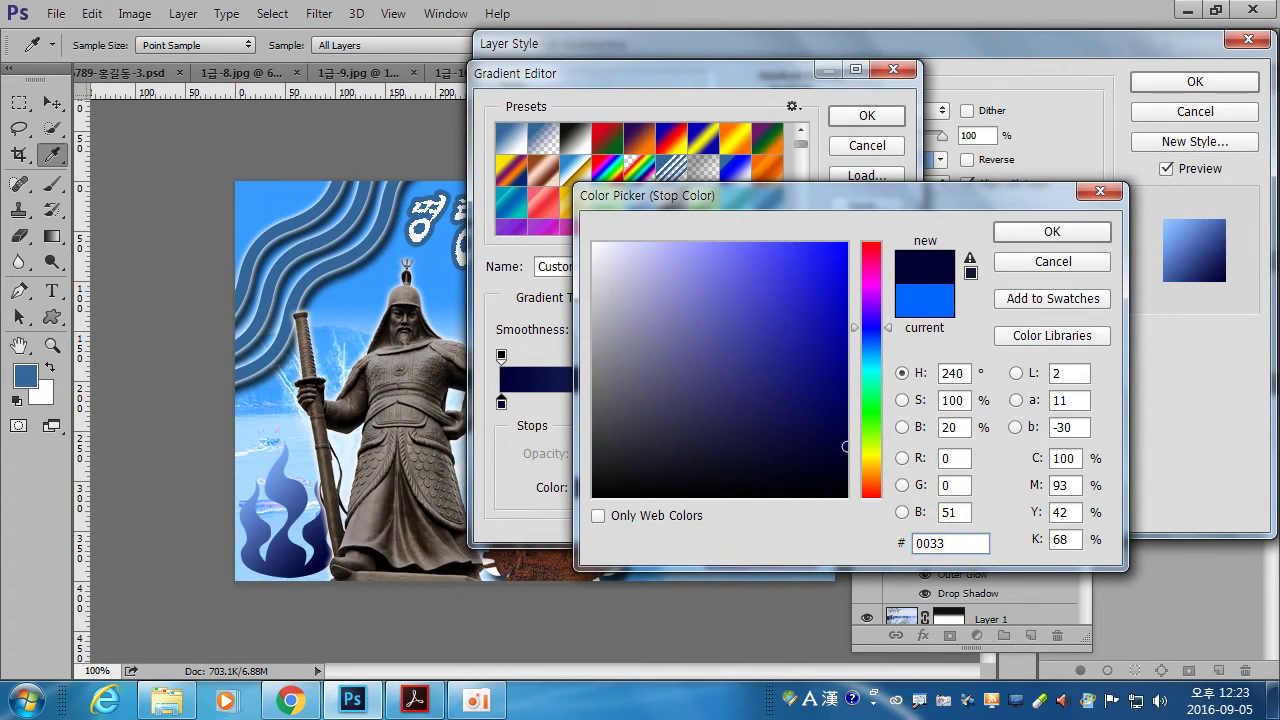
pyautogui.write('00')
pyautogui.click(1052, 231)
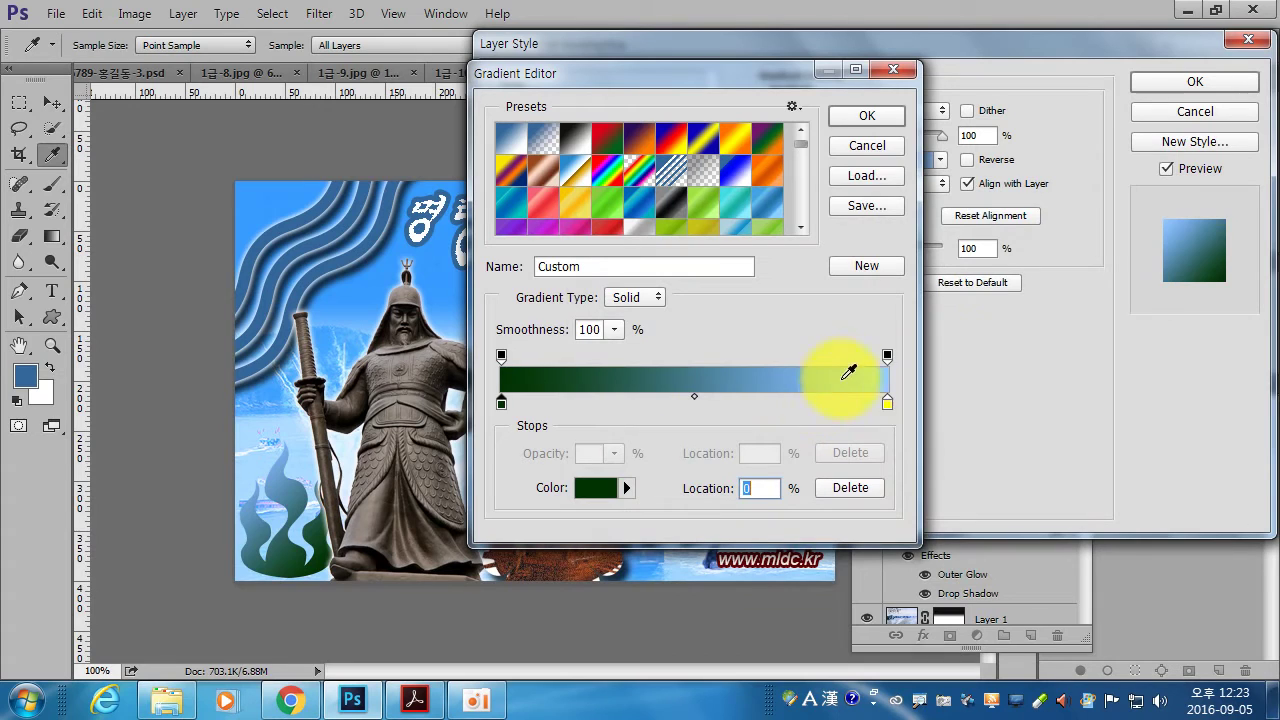
# Set the gradient's right stop to yellow #ffcc00 and accept the gradient
pyautogui.click(887, 405)
pyautogui.click(605, 487)
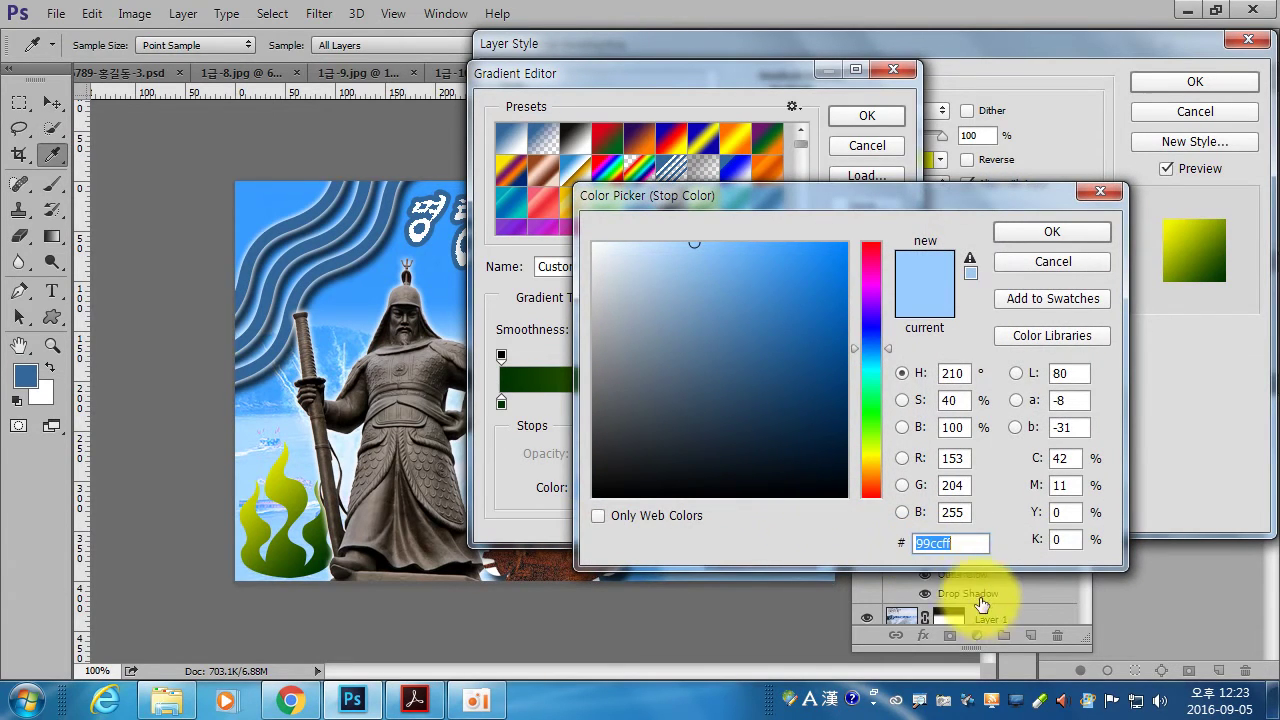
pyautogui.write('ffcc')
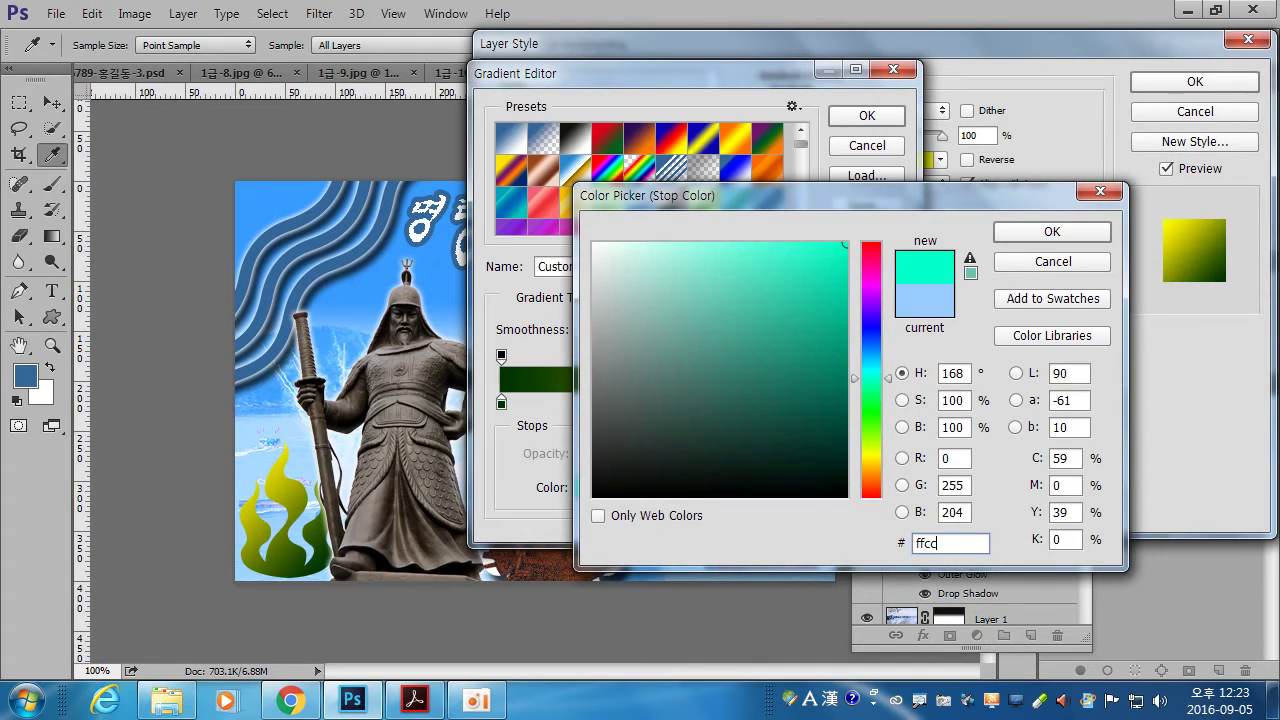
pyautogui.write('00')
pyautogui.press('Return')
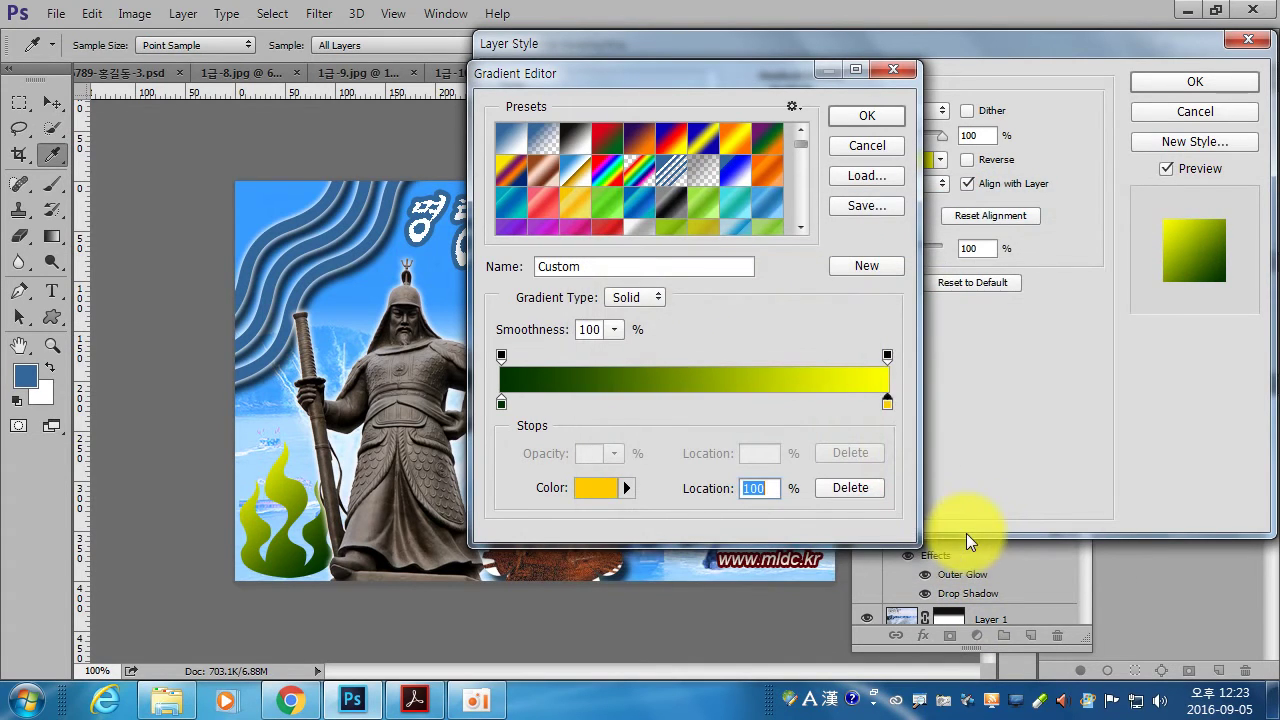
pyautogui.click(890, 404)
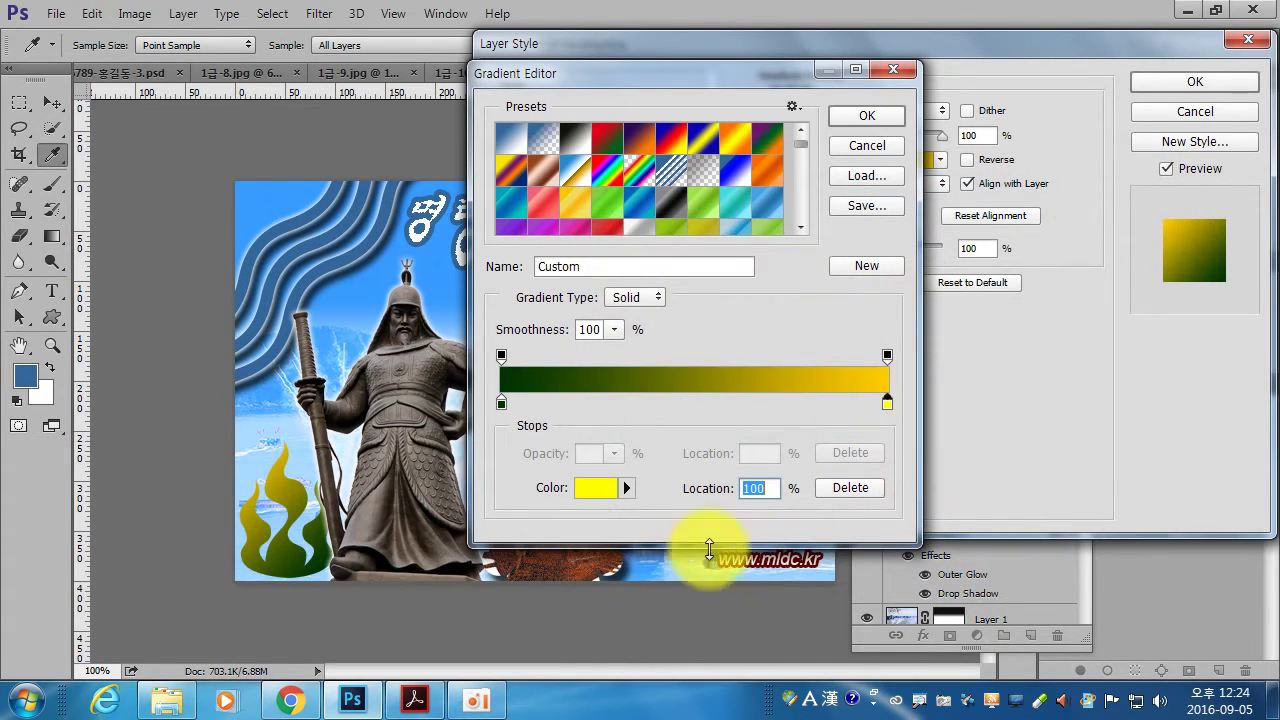
pyautogui.click(873, 117)
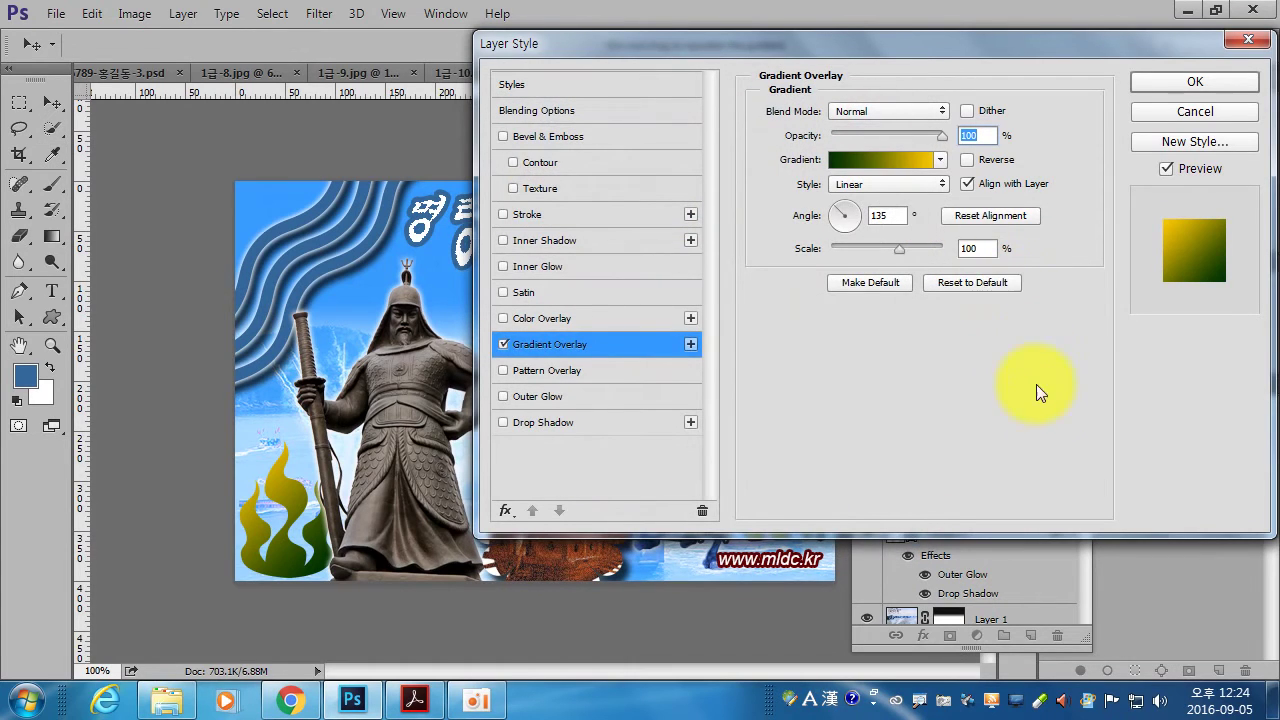
# Set the gradient angle to 90°, compare with the reference PDF, and apply the style
pyautogui.write('90')
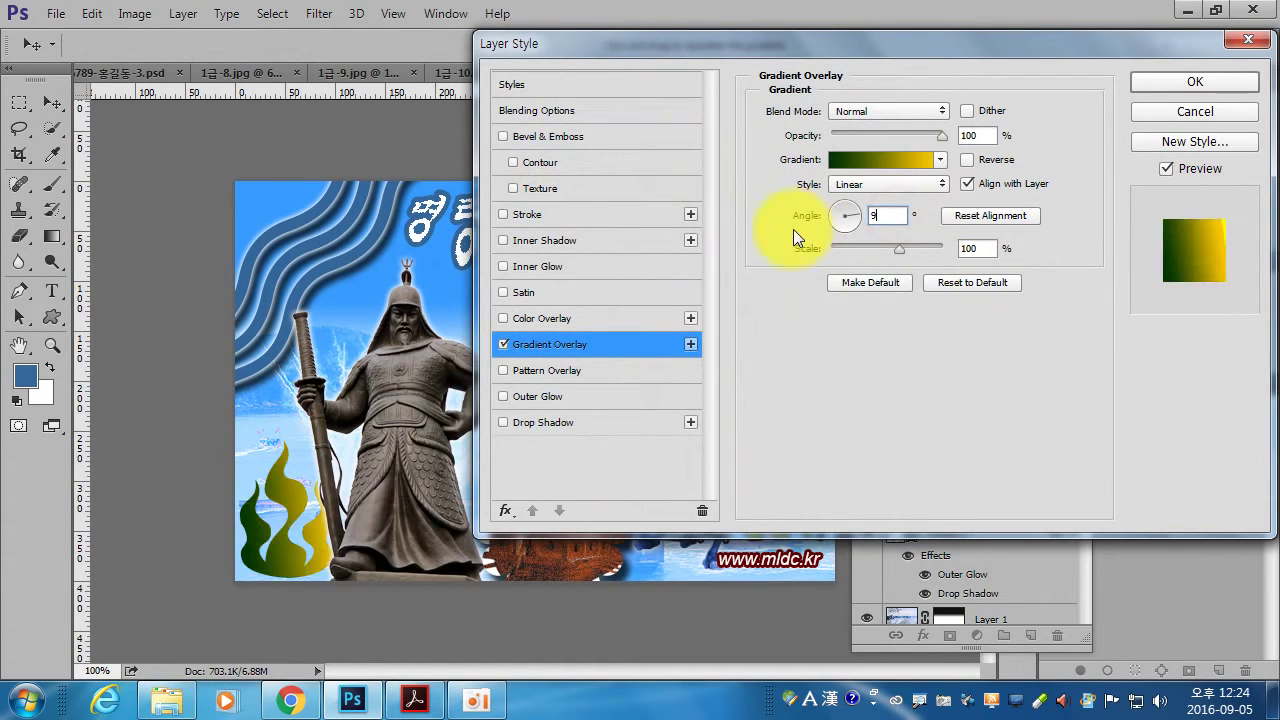
pyautogui.click(414, 699)
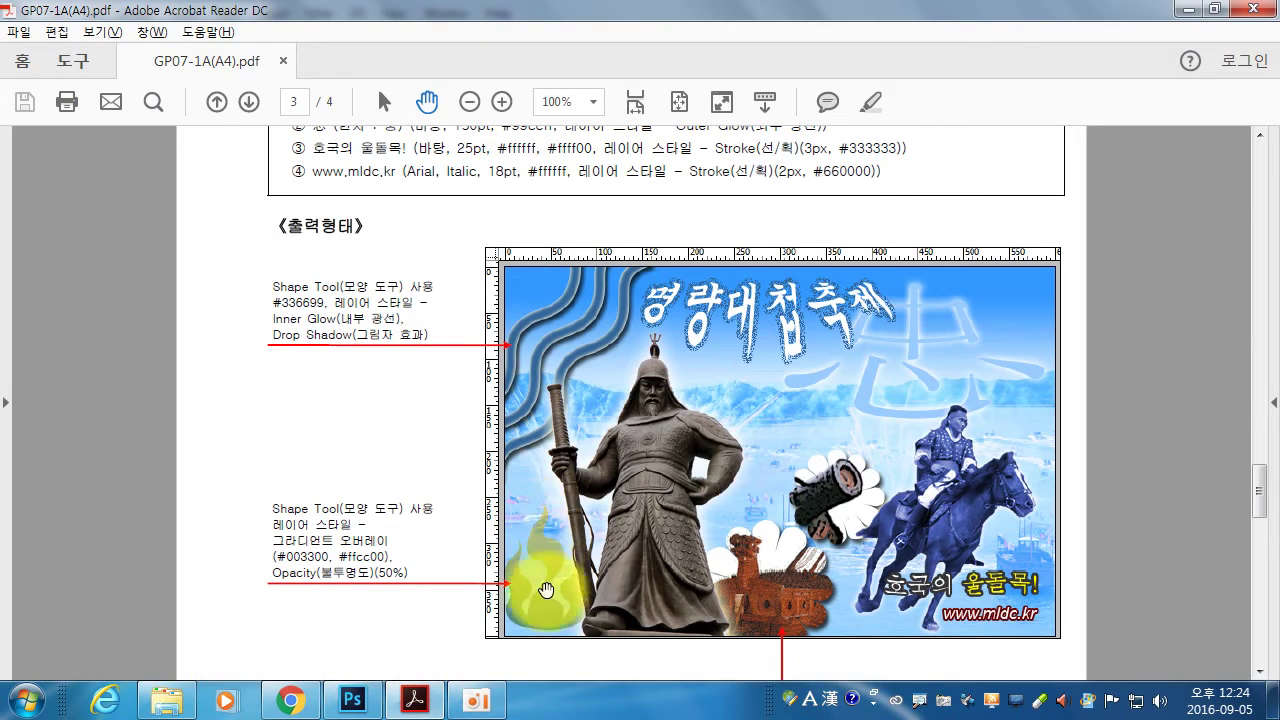
pyautogui.click(352, 699)
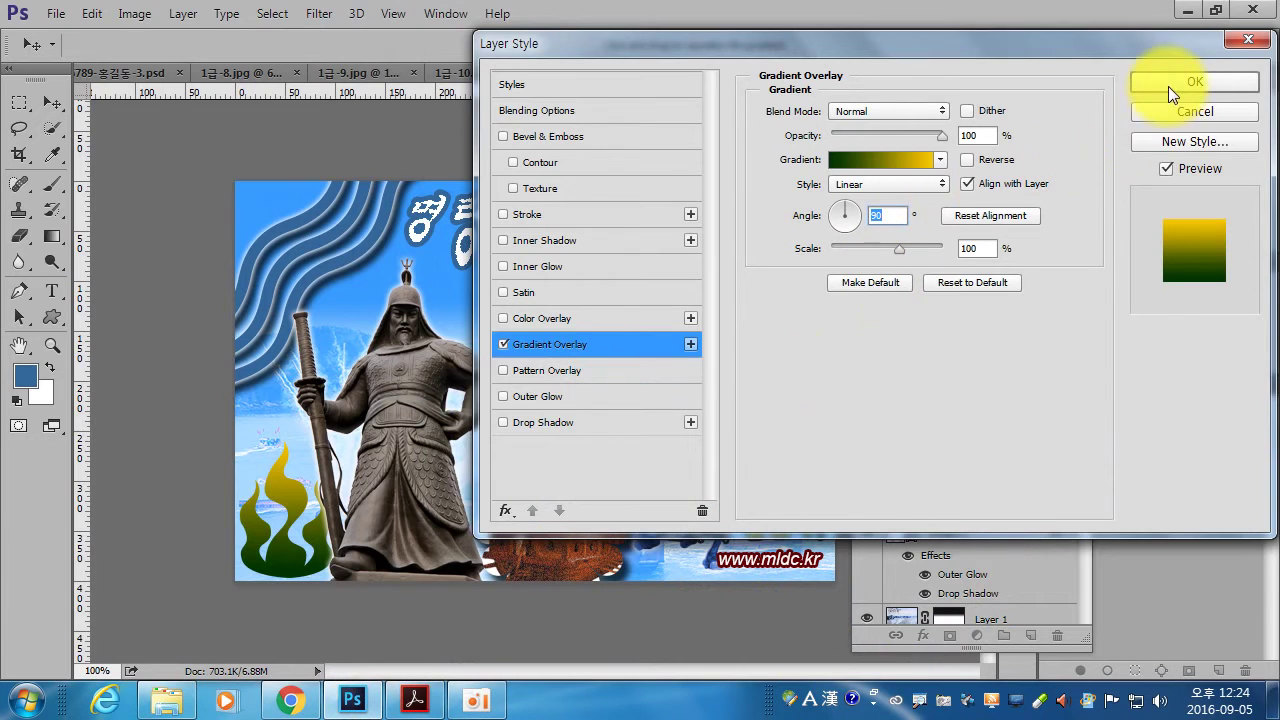
pyautogui.click(1190, 80)
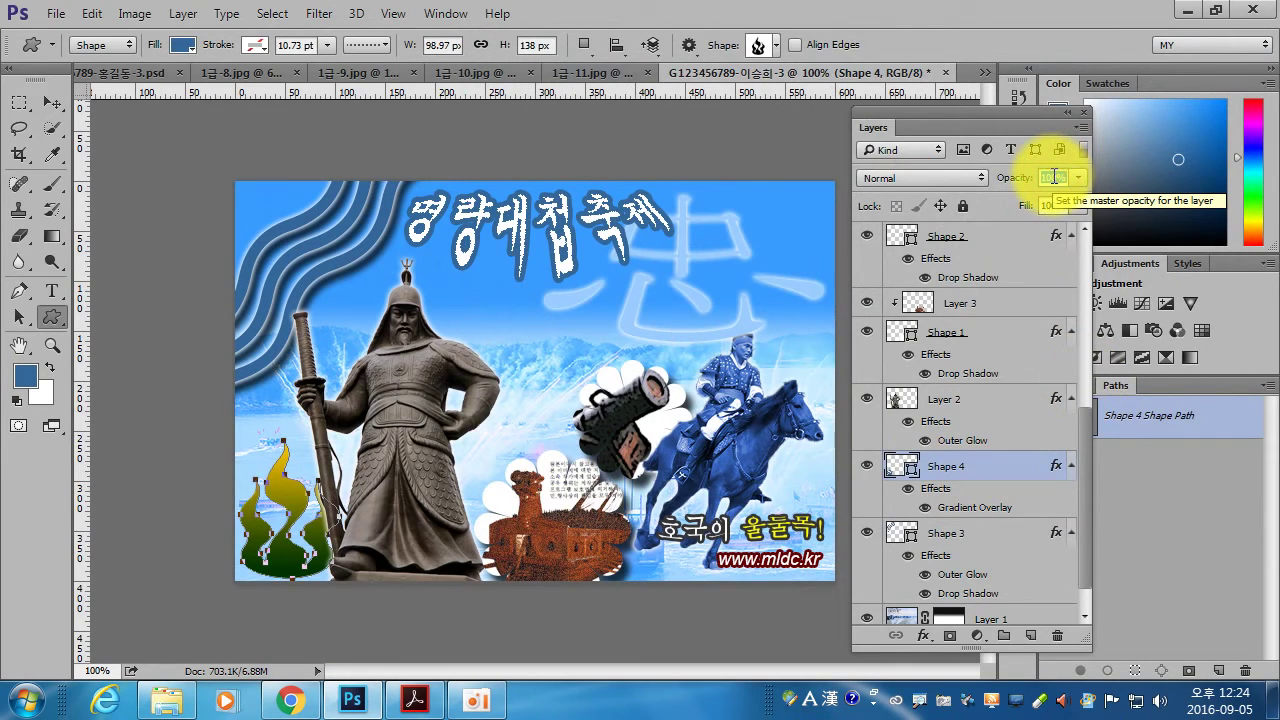
# Set Shape 4's opacity to 50%, compare with the reference PDF, and select the Move tool
pyautogui.write('50')
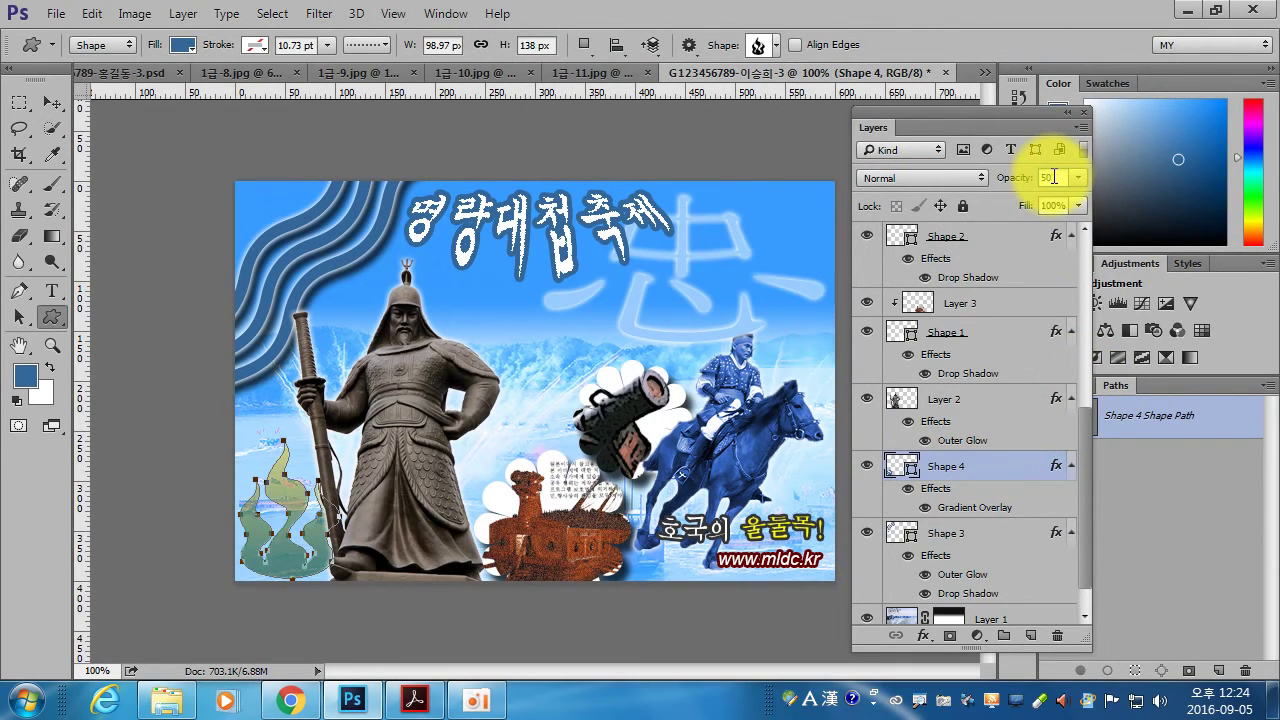
pyautogui.press('Return')
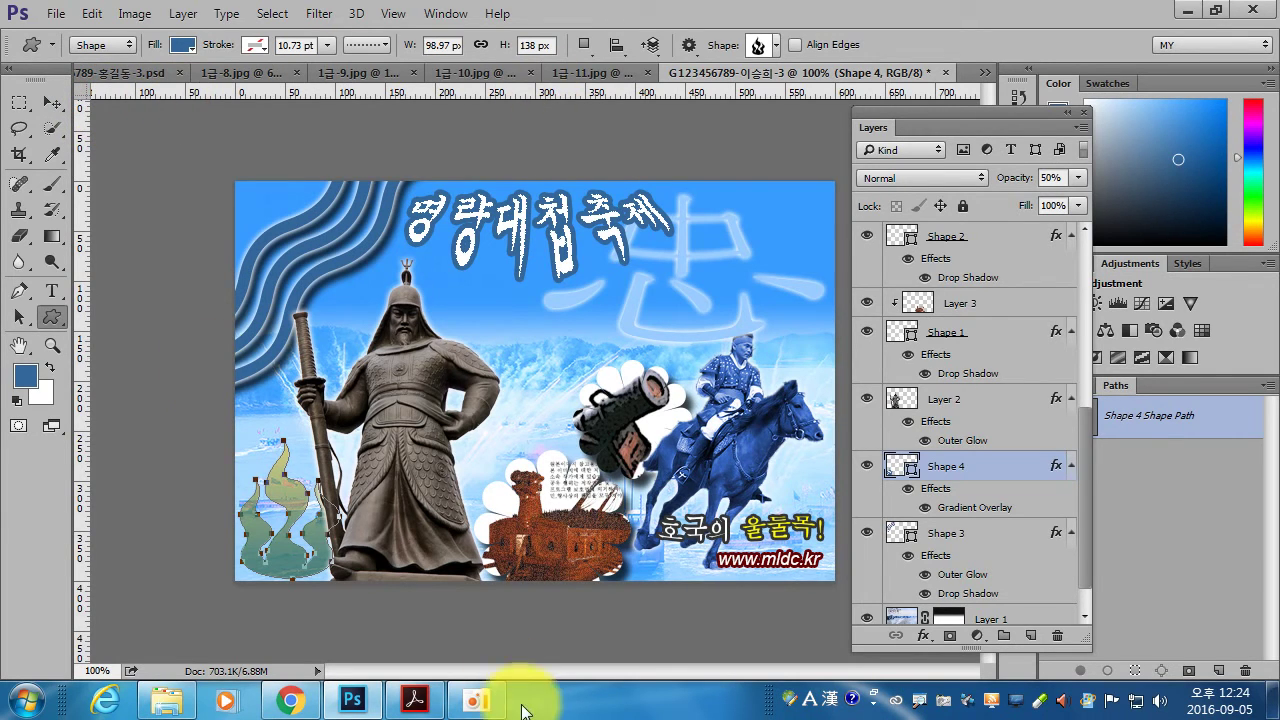
pyautogui.click(414, 700)
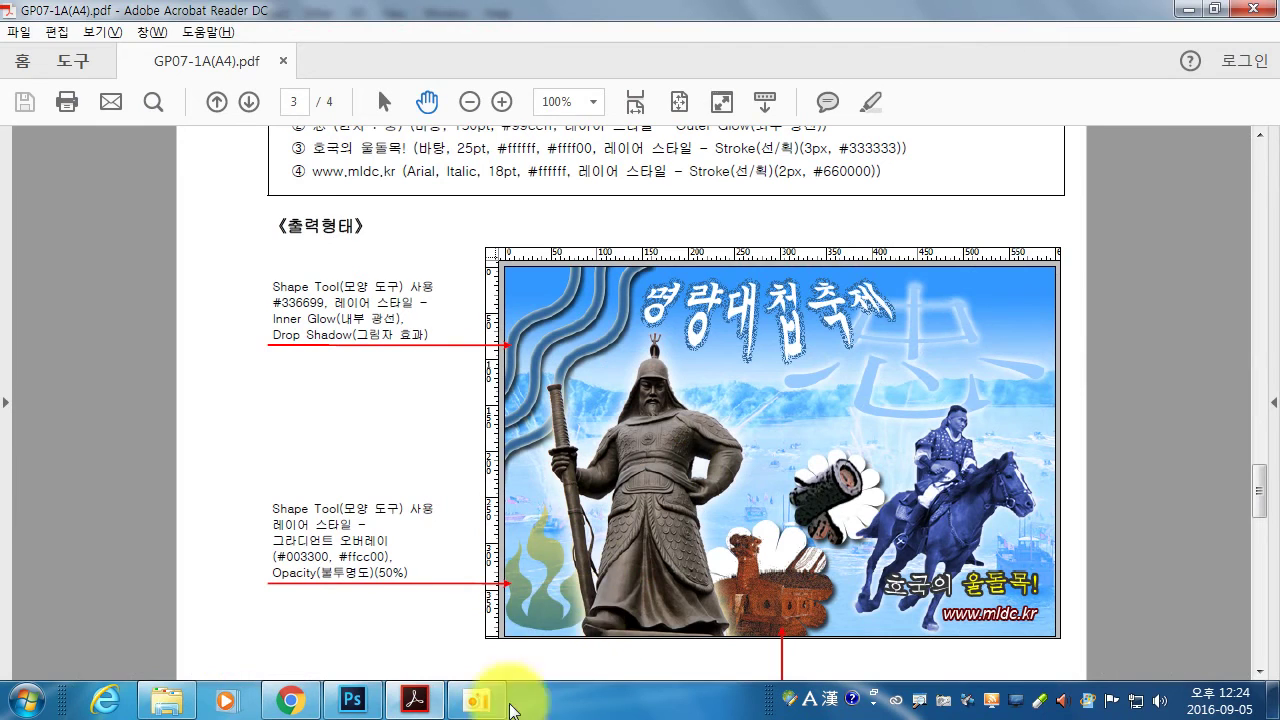
pyautogui.click(352, 700)
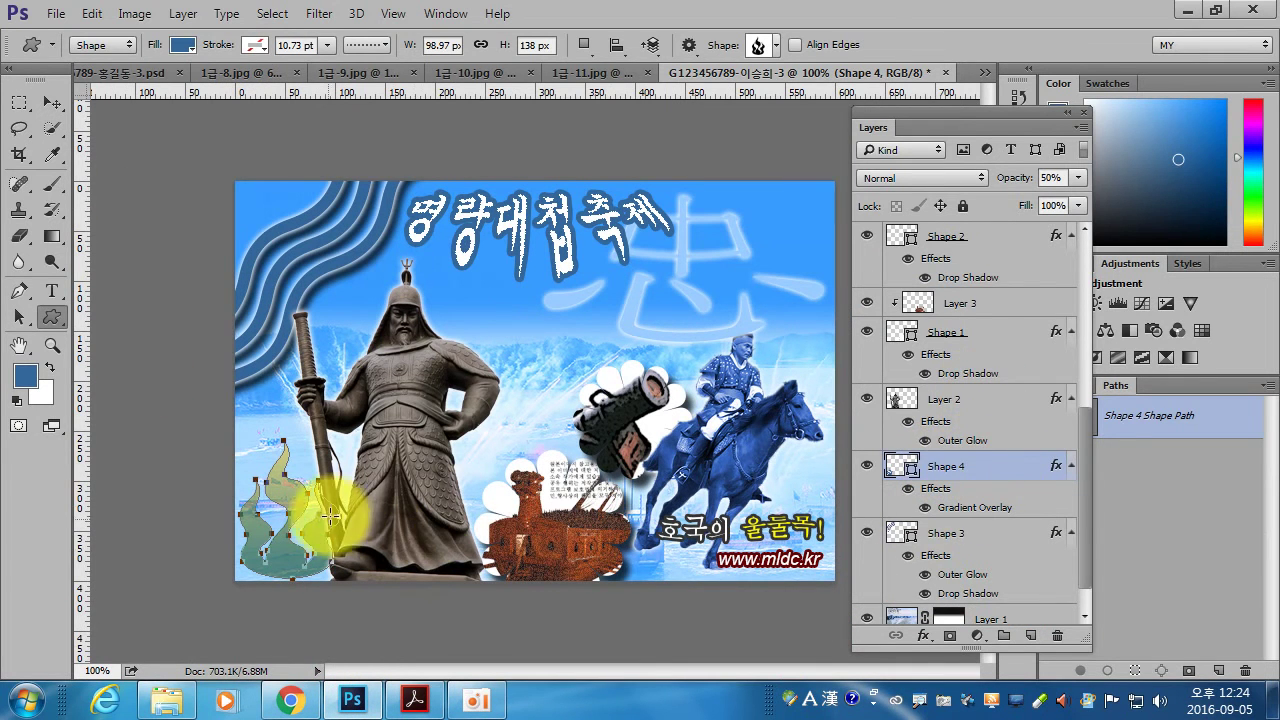
pyautogui.click(49, 106)
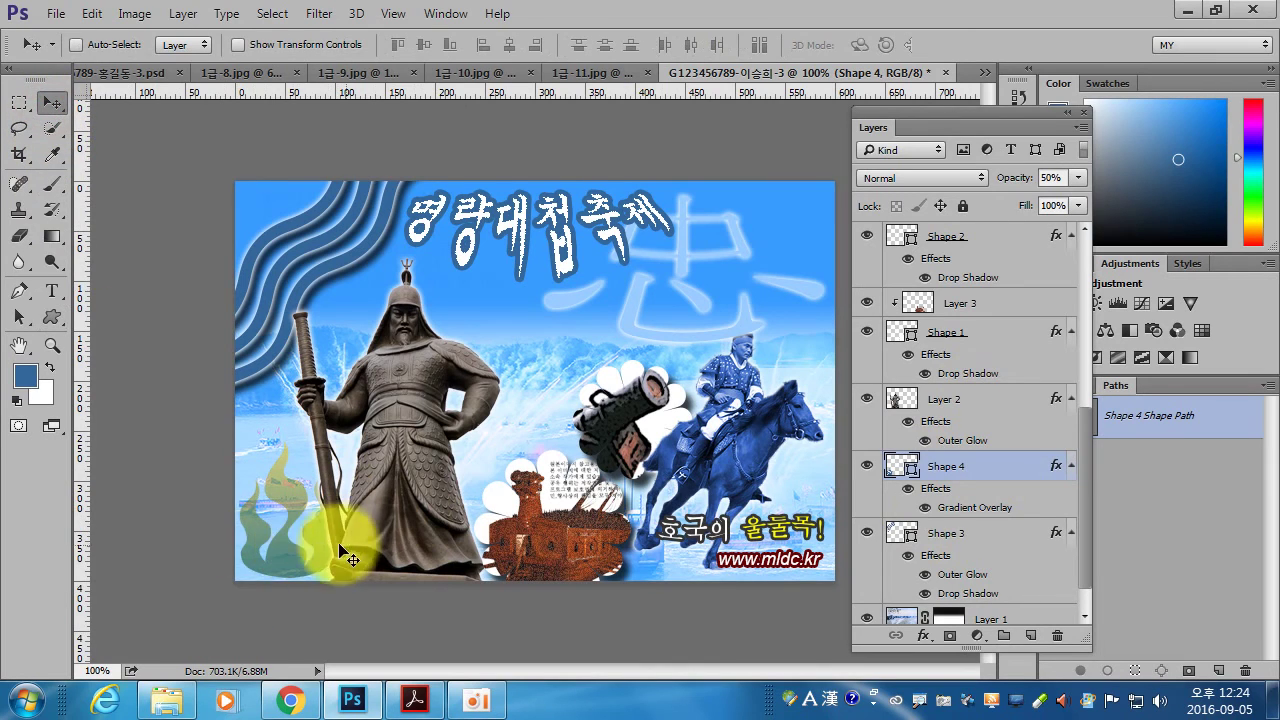